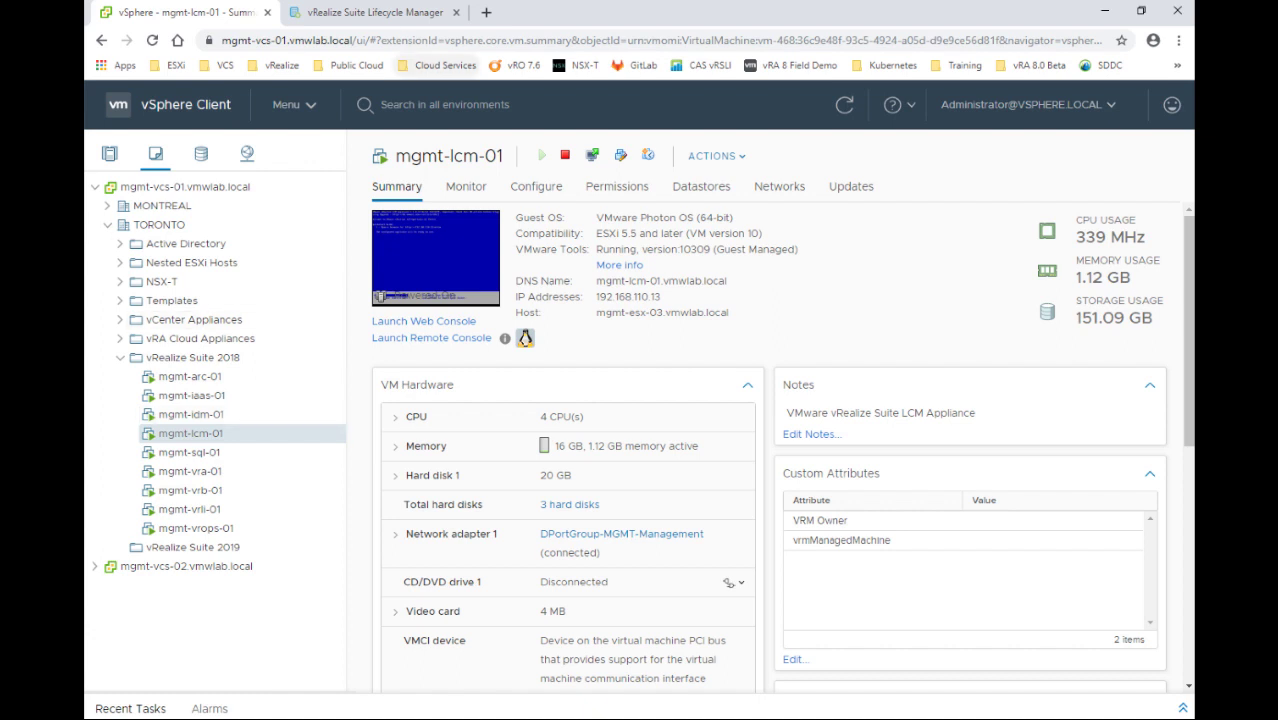
Switch to the Lifecycle Manager tab showing the healthy VMWLAB environment
click(390, 16)
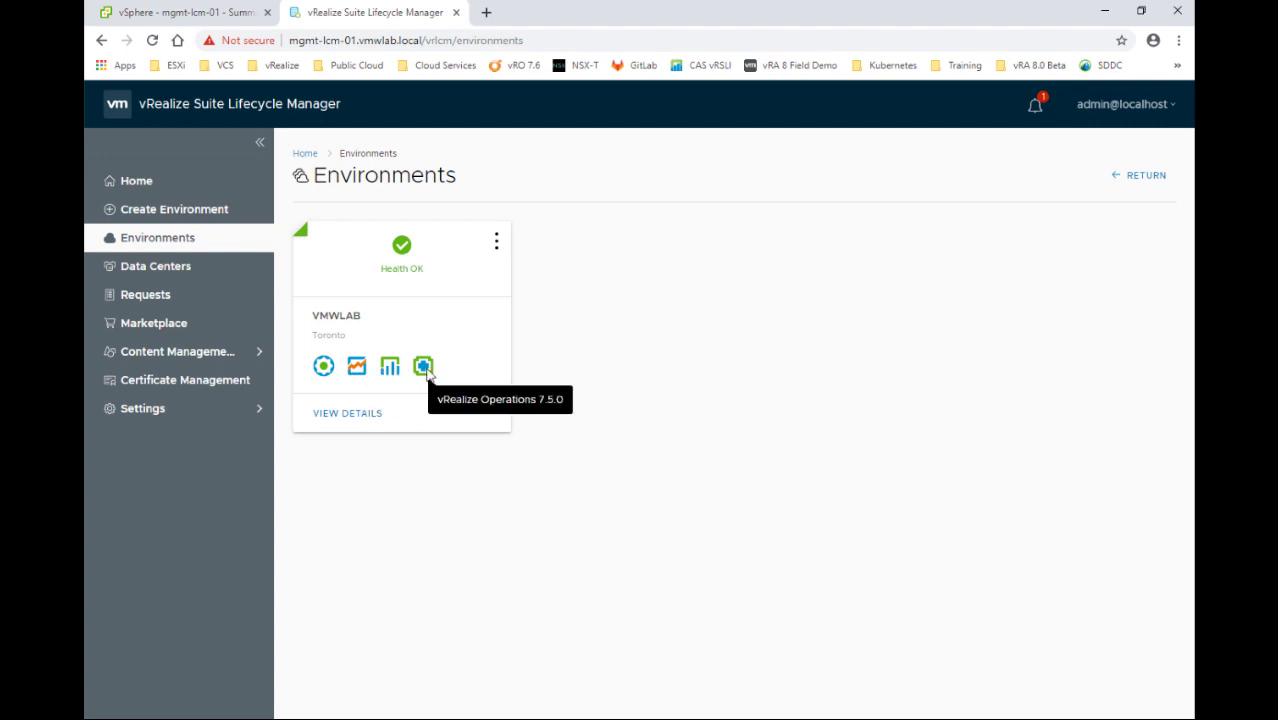
Open Settings > User Management in Lifecycle Manager to view the Identity Manager details
click(157, 413)
click(165, 522)
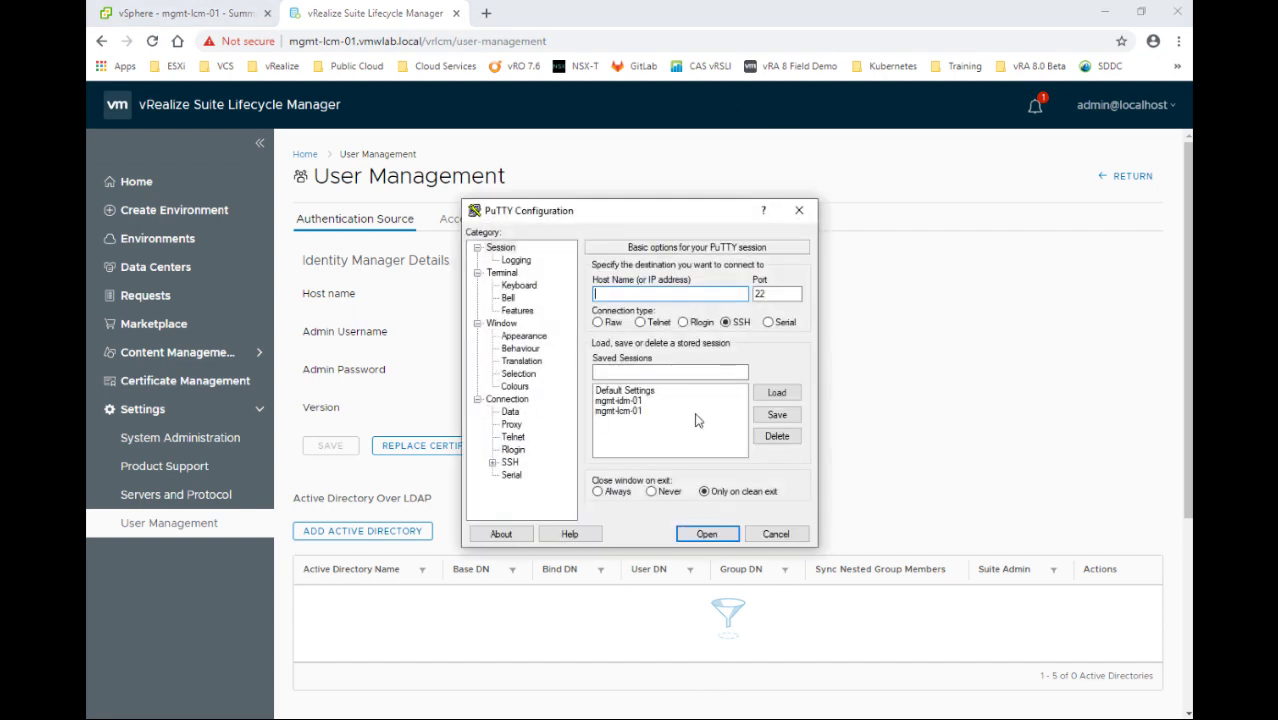
Connect to mgmt-idm-01 from the saved PuTTY session and log in as sshuser
click(637, 401)
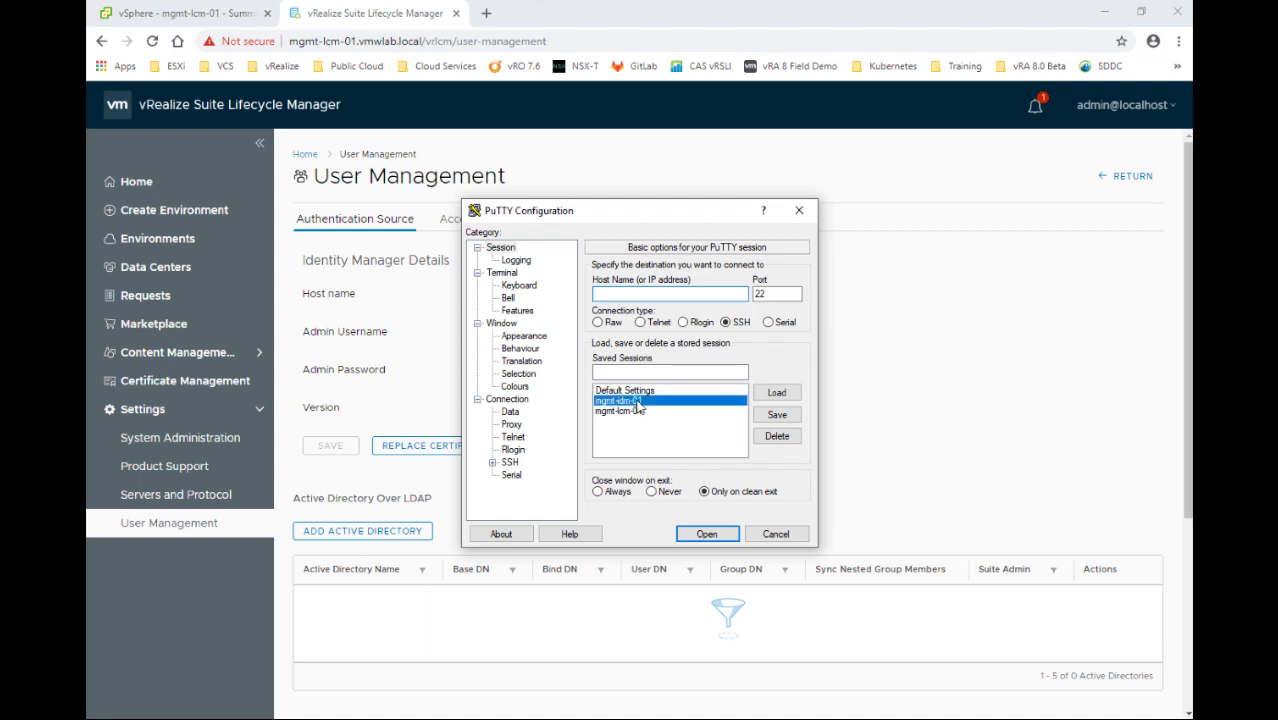
double_click(637, 401)
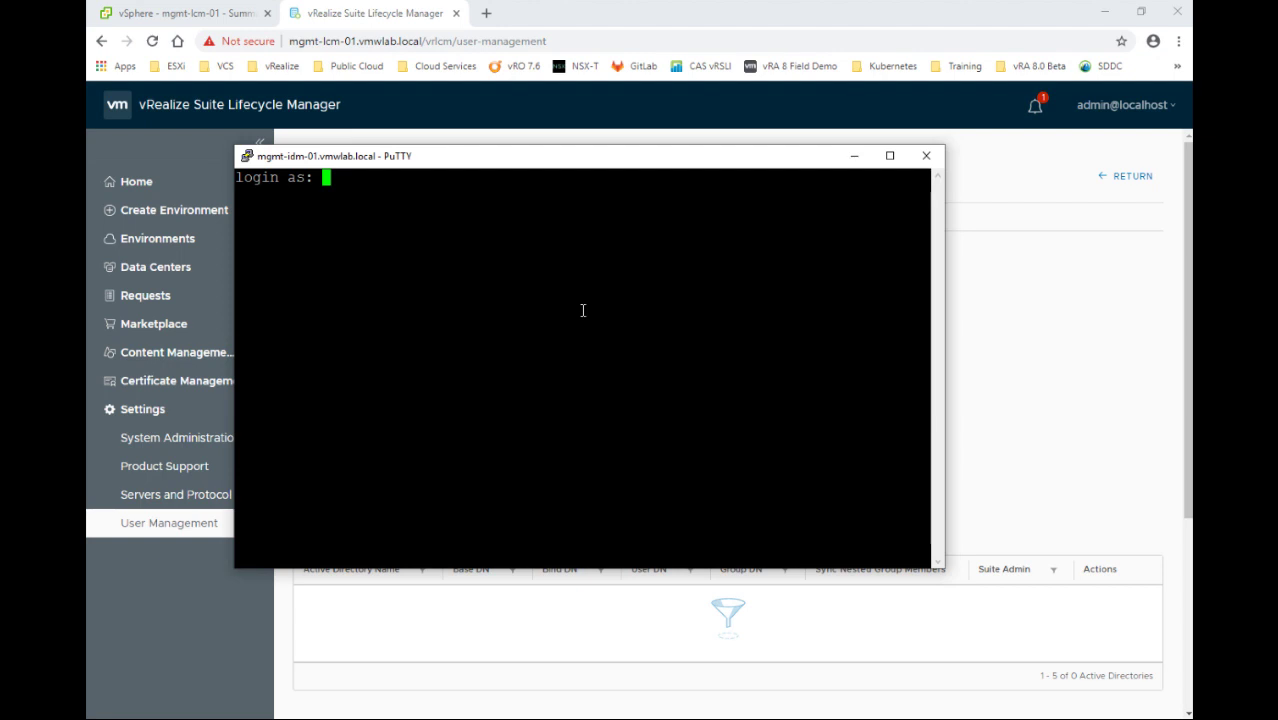
text(sshuser)
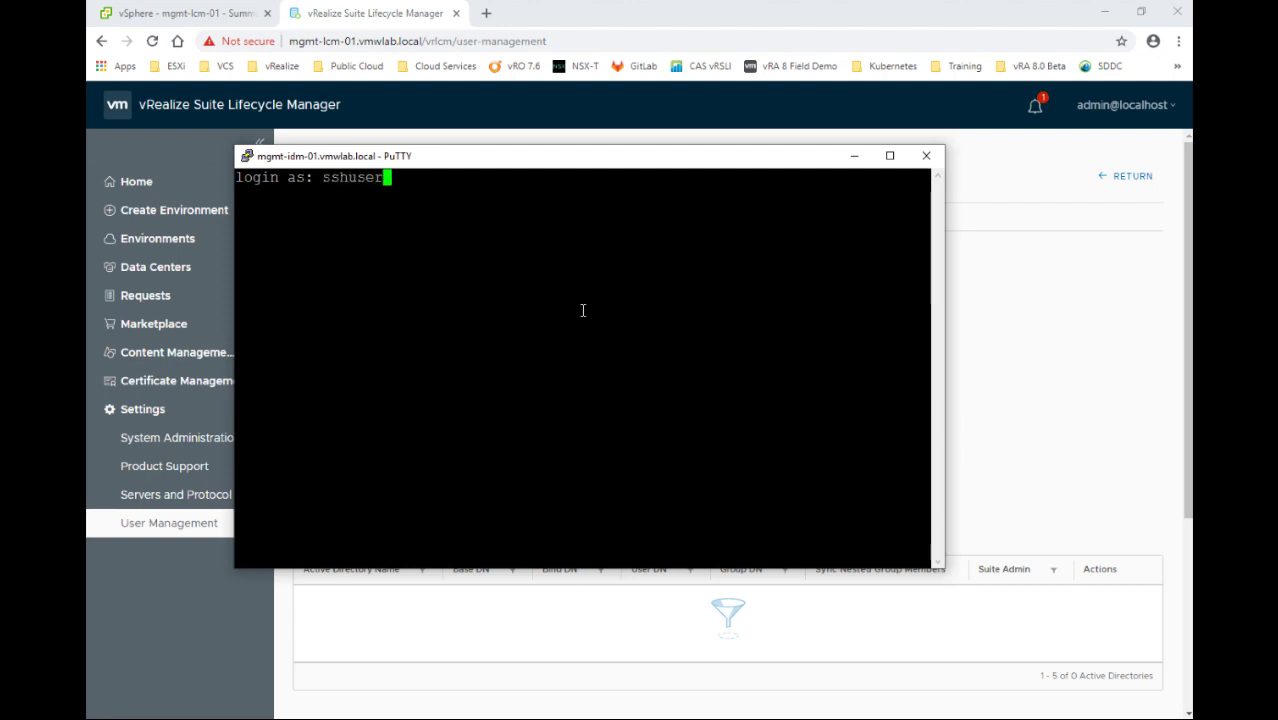
key(Return)
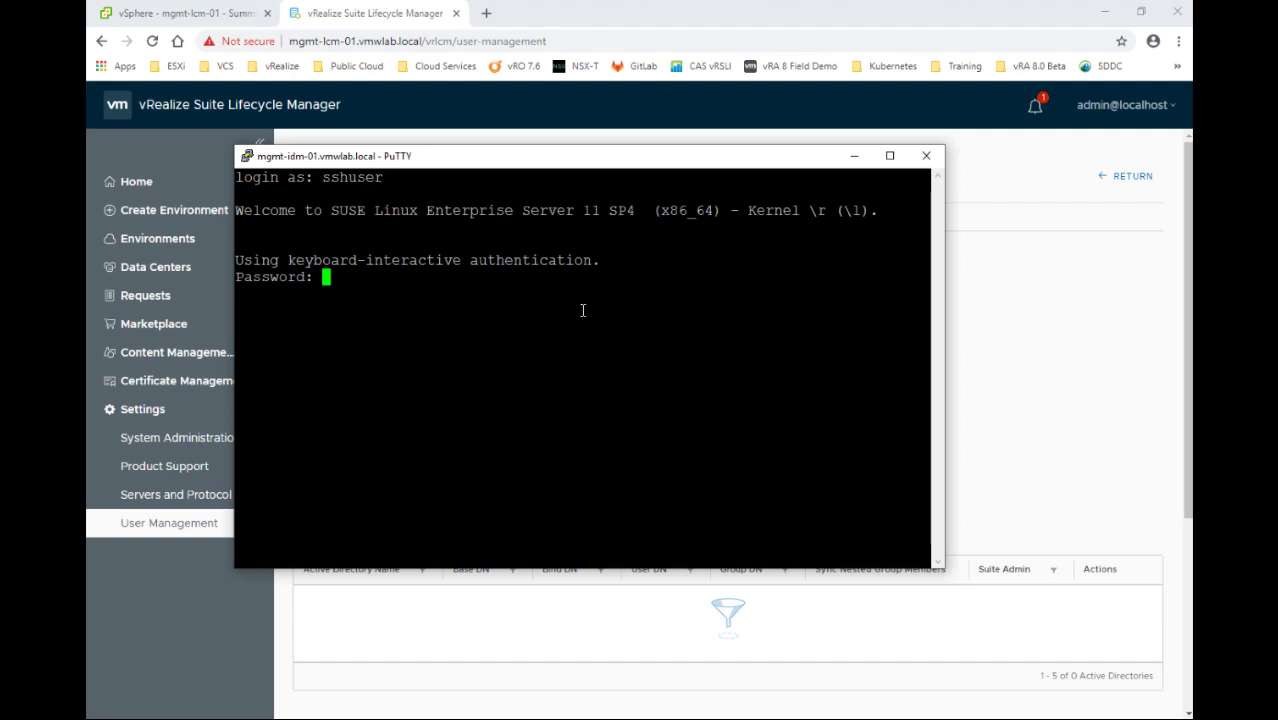
key(Return)
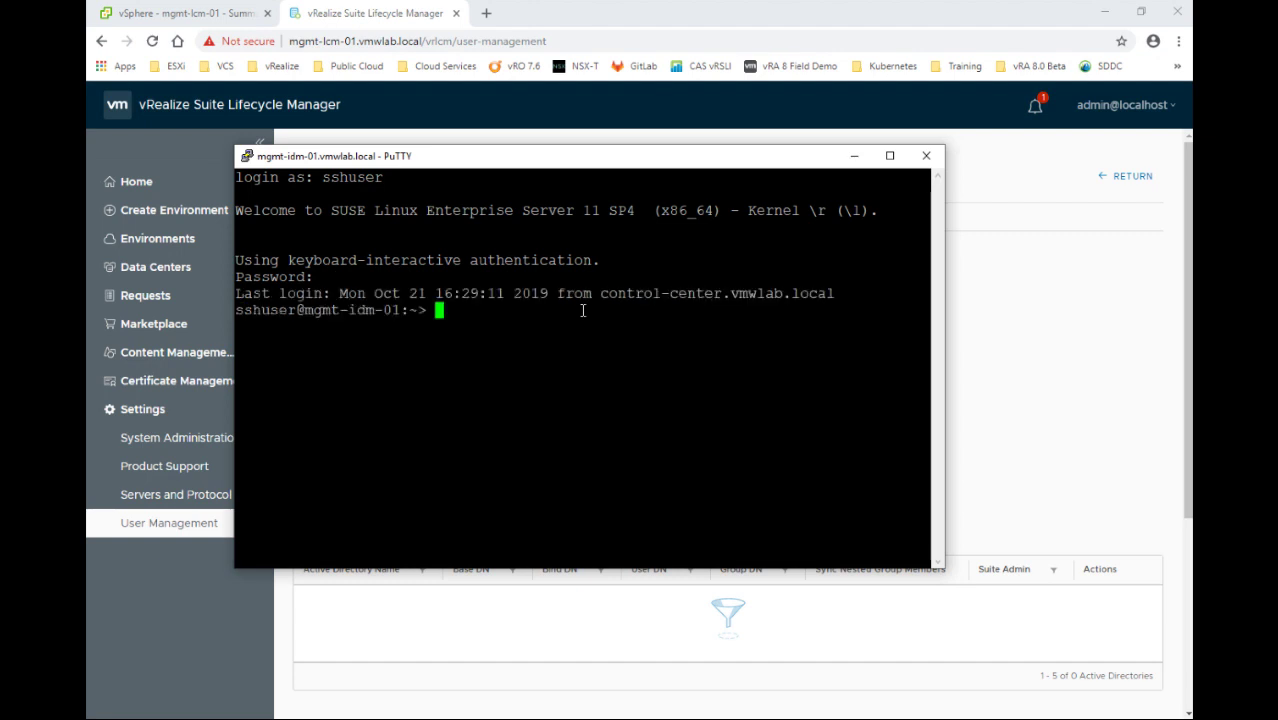
key(Return)
key(Return)
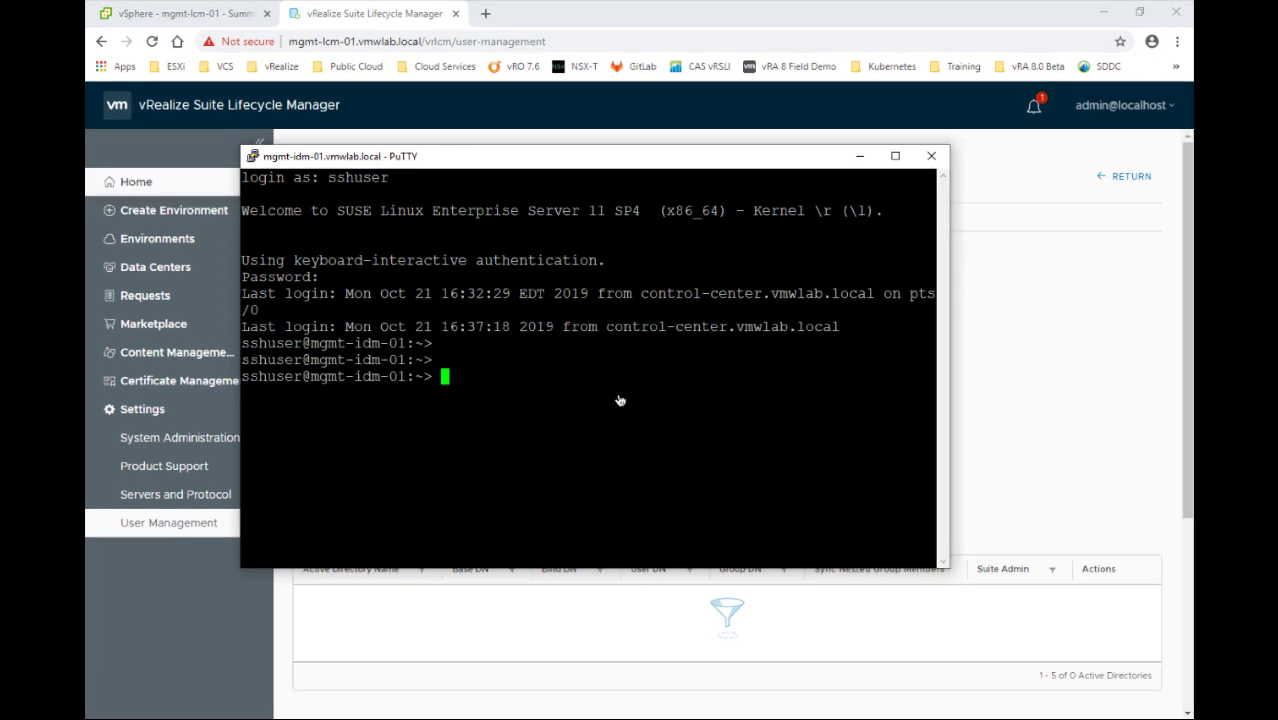
Switch to a root shell with su - and the root password
text(su )
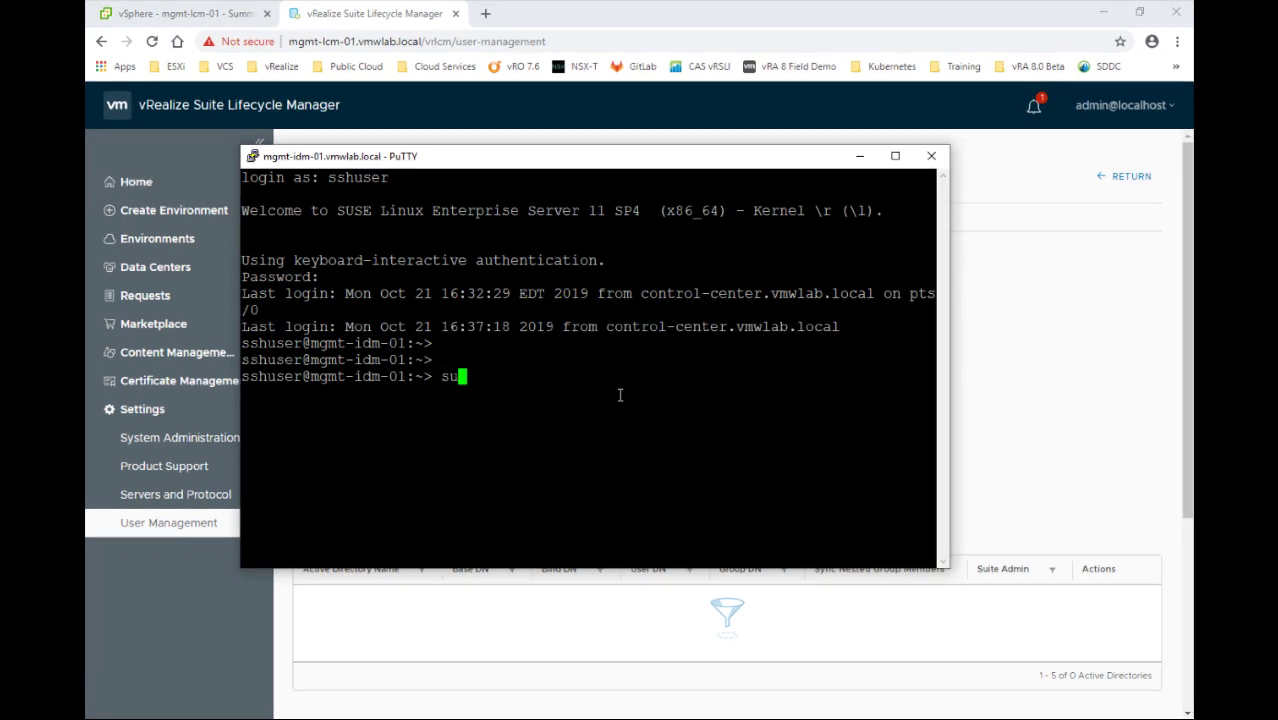
text(-)
key(Return)
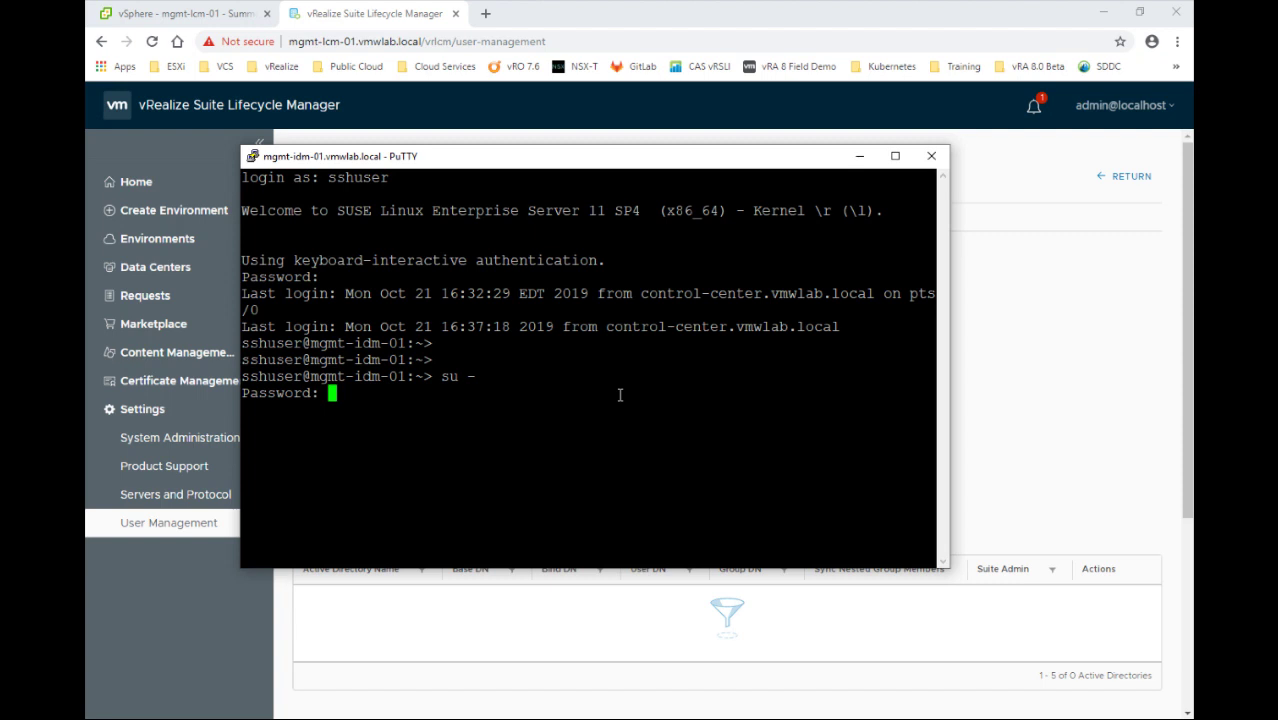
key(Return)
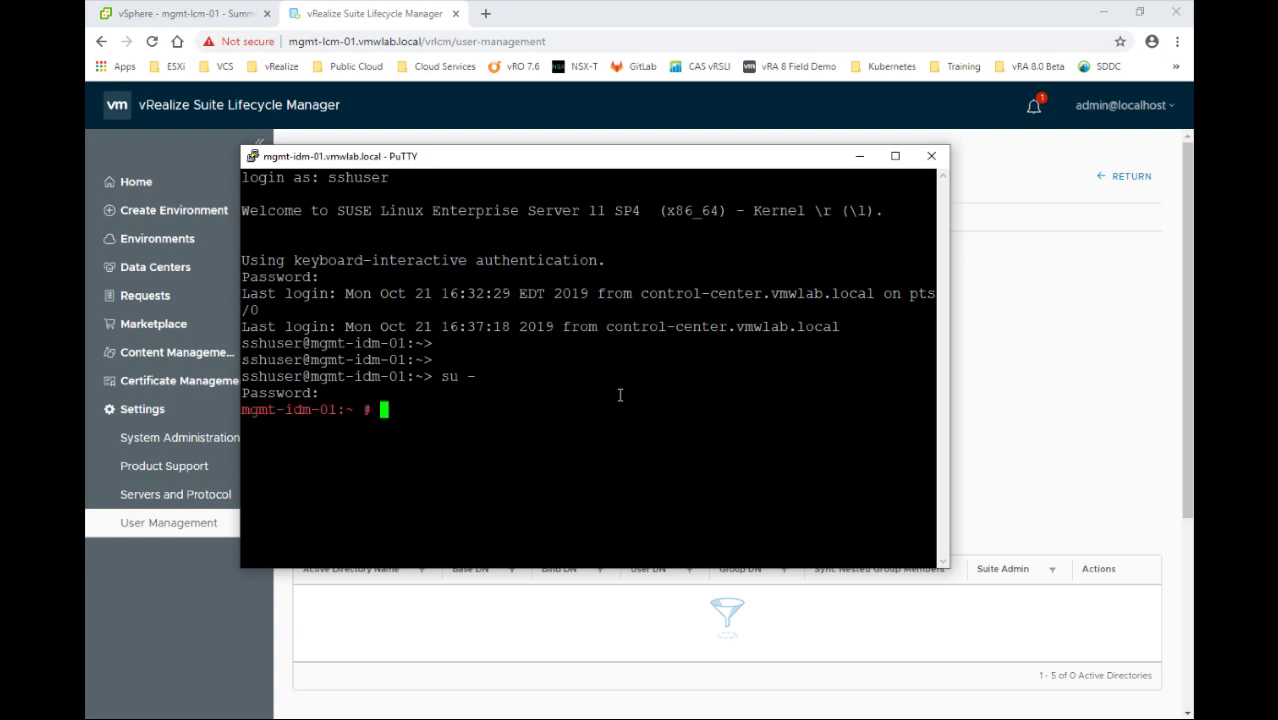
Change PermitRootLogin from no to yes in /etc/ssh/sshd_config using vi, and save
text(vi /etc/ssh/)
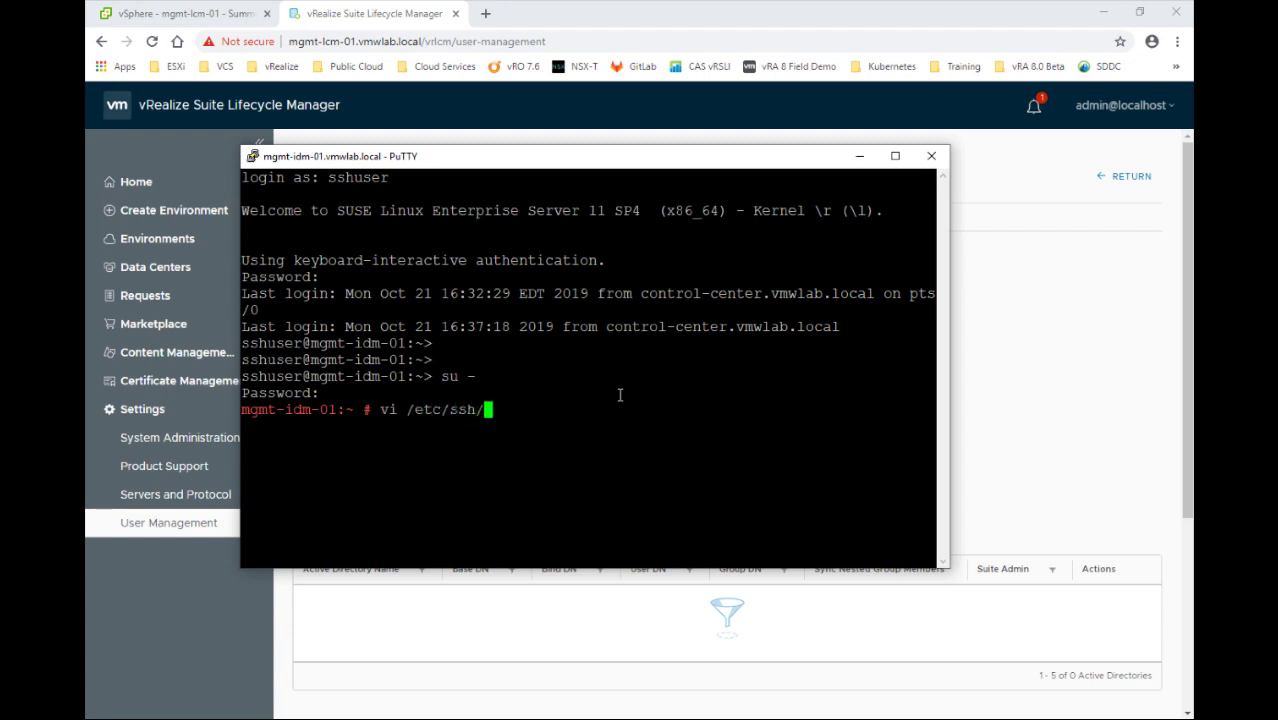
text(sshd_config)
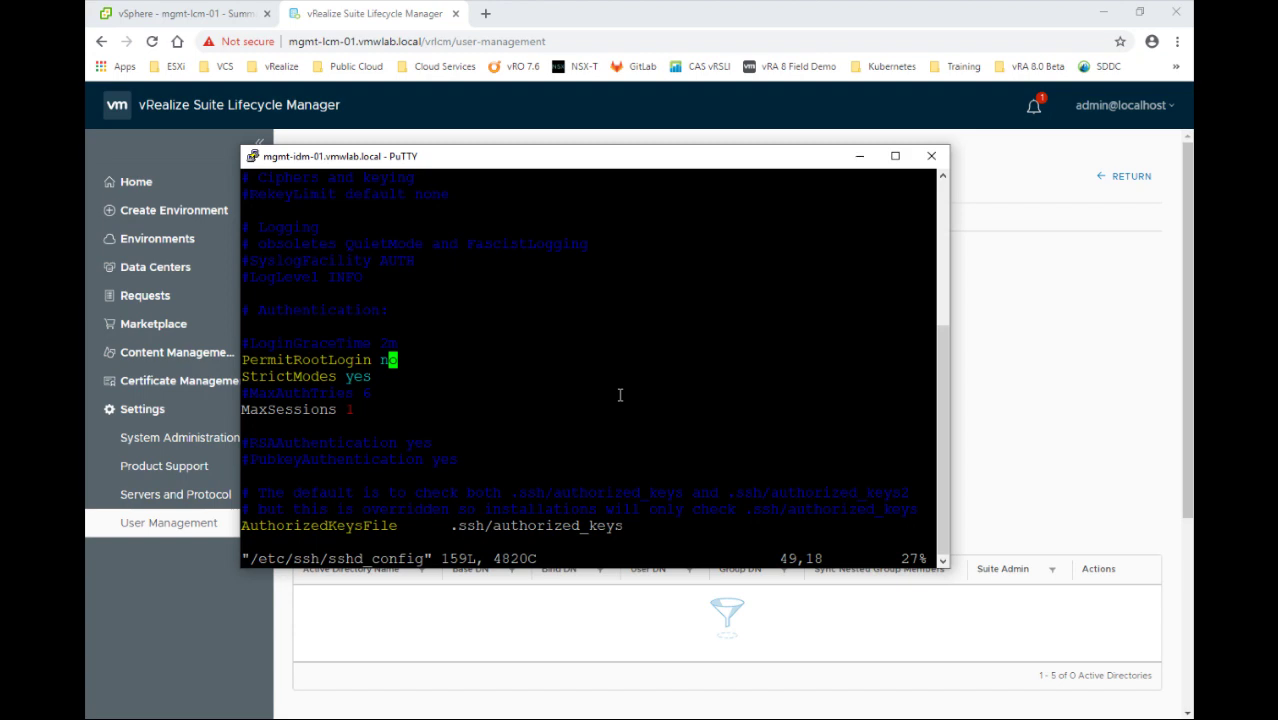
key(i)
key(Delete)
key(BackSpace)
text(yes)
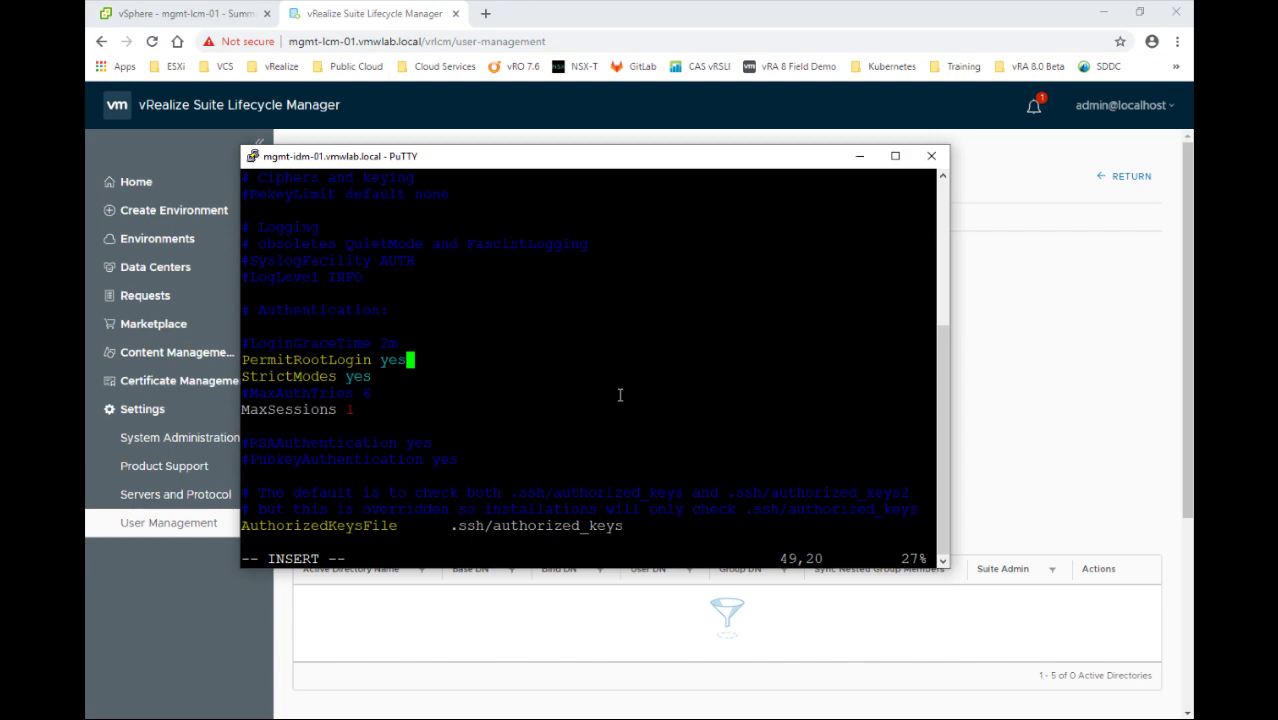
key(Escape)
key(shift+semicolon)
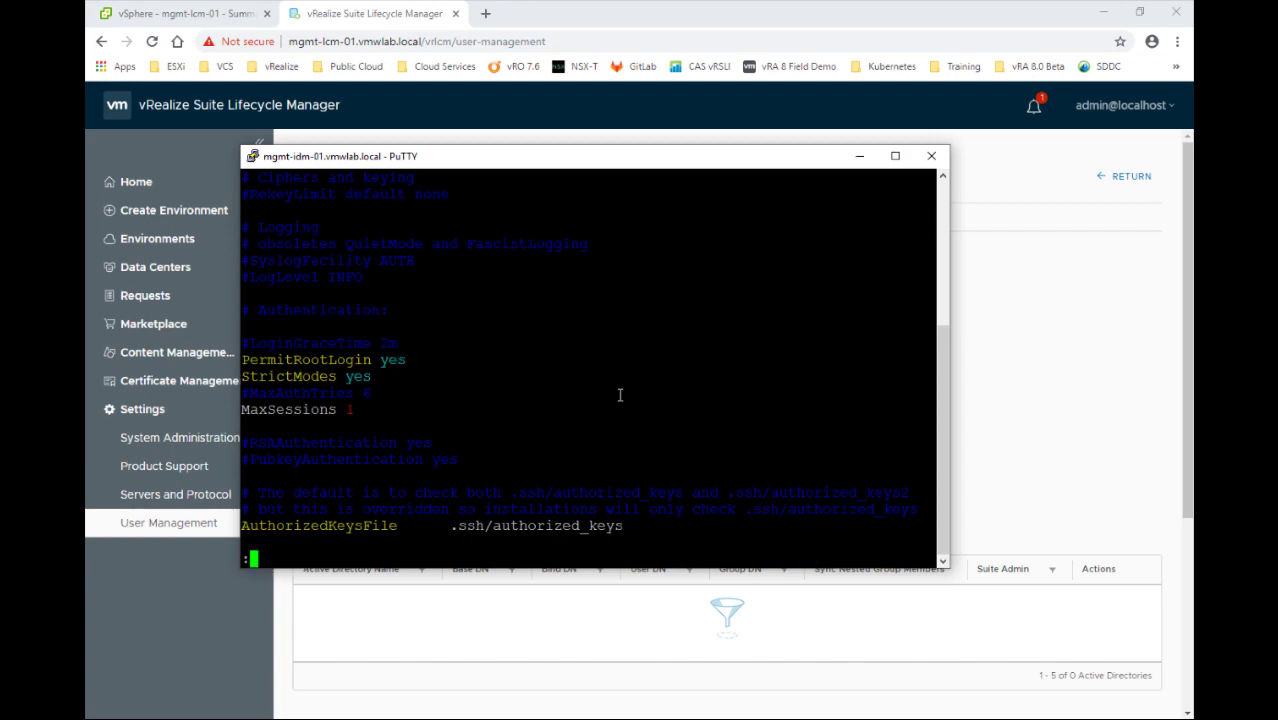
text(wq)
key(Return)
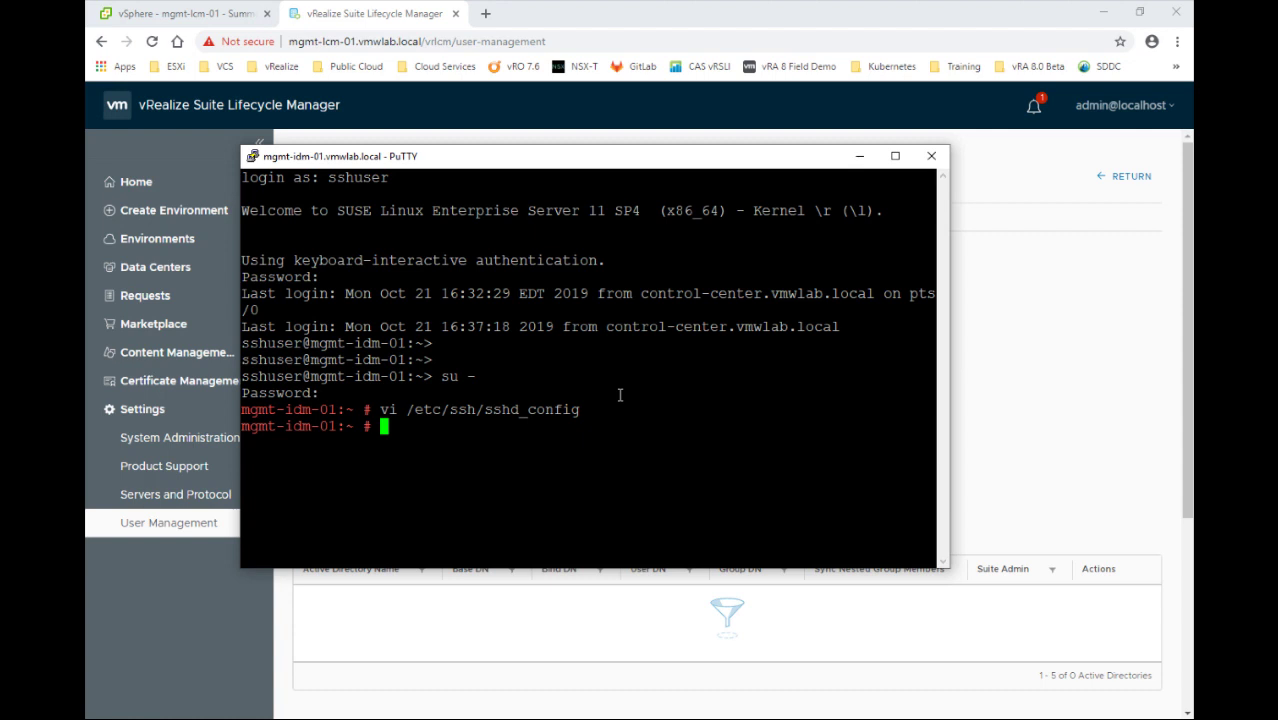
Restart the SSH daemon with /etc/init.d/sshd restart and exit the root shell
text(/etc/init.d/sshd restart)
key(Return)
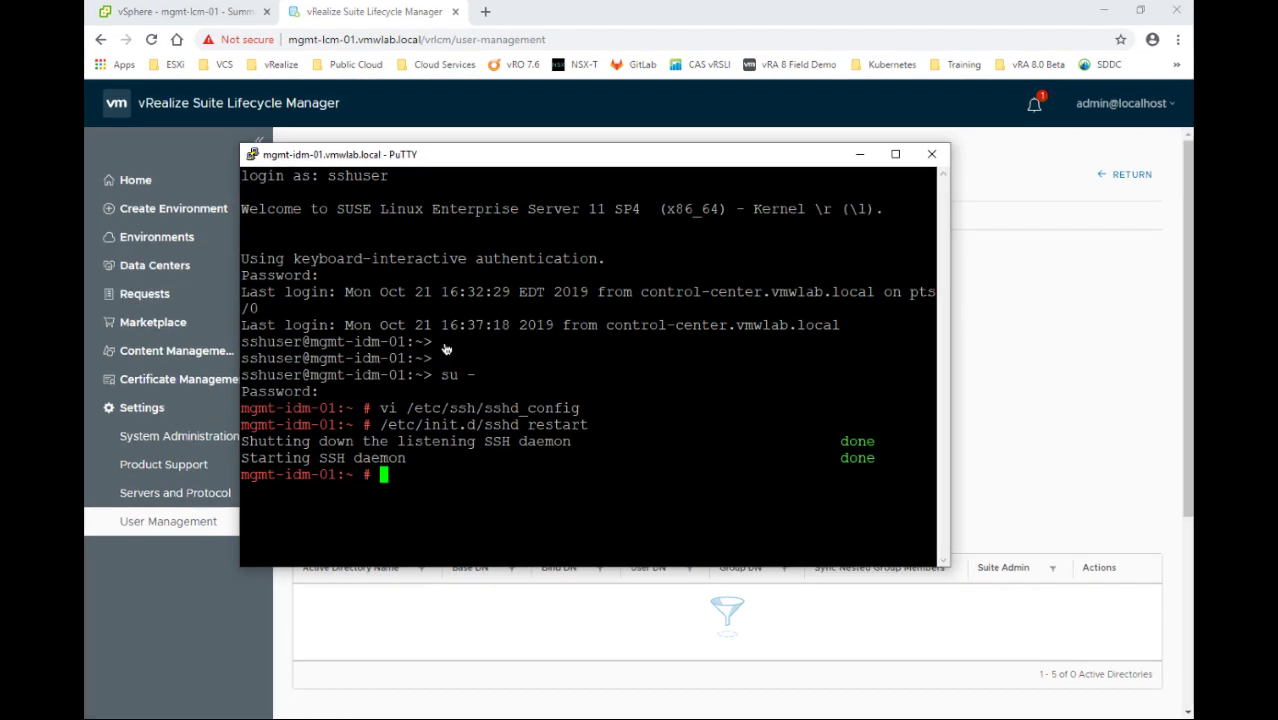
text(exit)
key(Return)
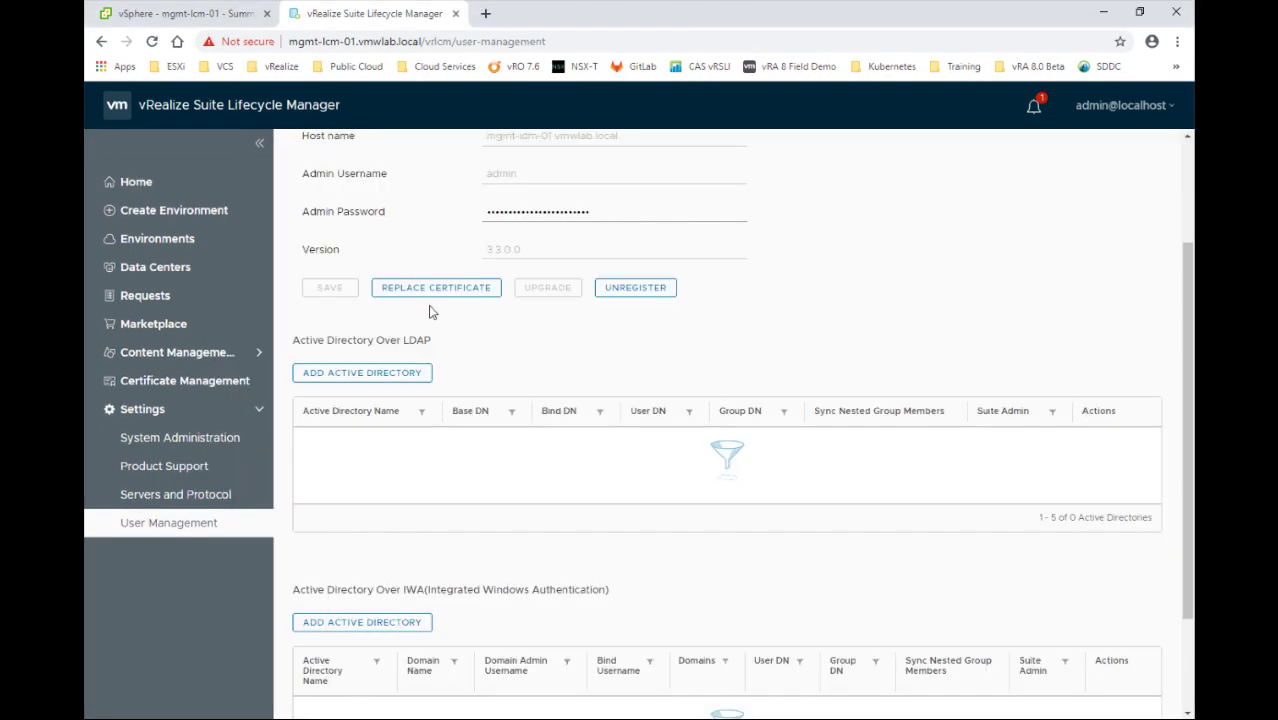
key(alt+Tab)
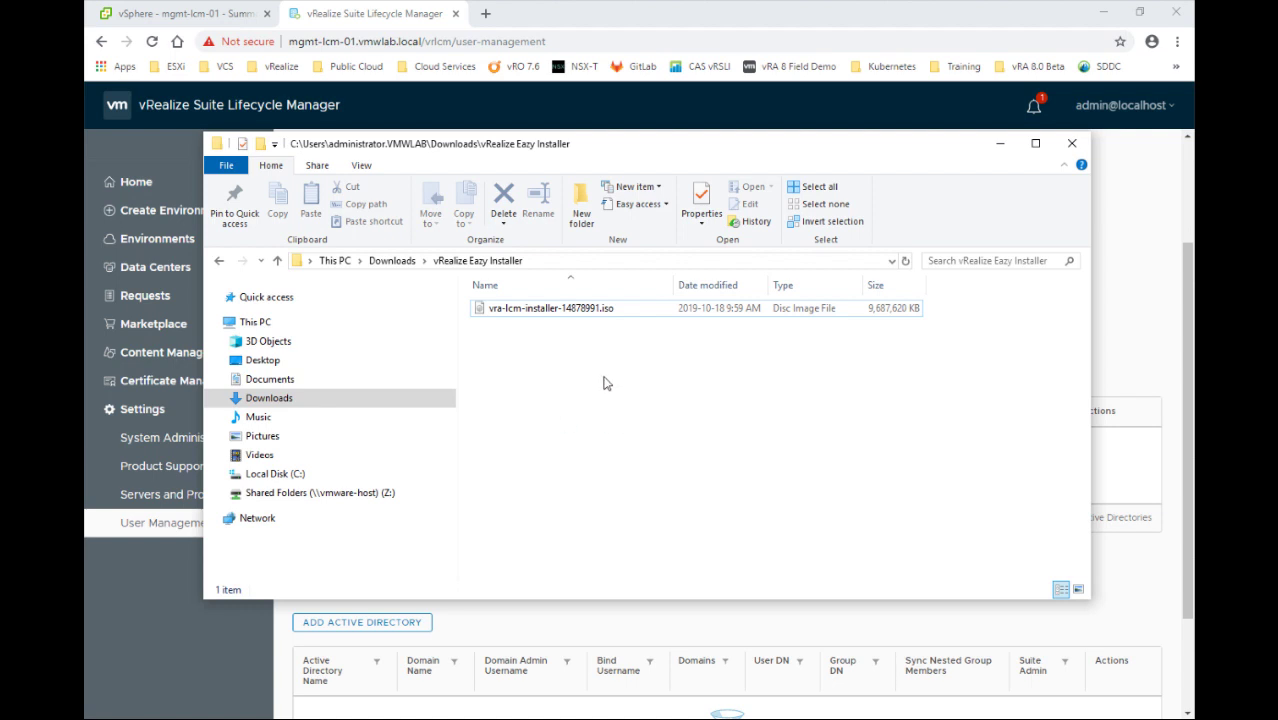
Mount vra-lcm-installer-14878991.iso as a drive
click(586, 310)
right_click(585, 311)
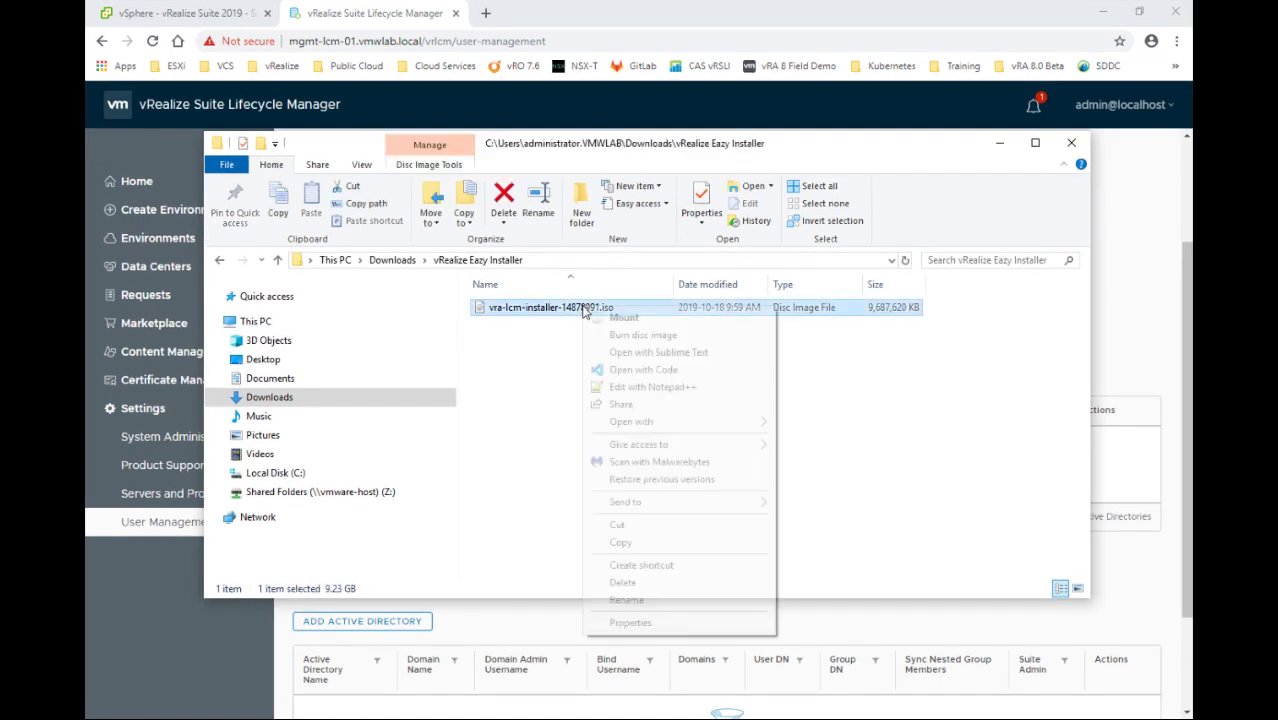
click(615, 318)
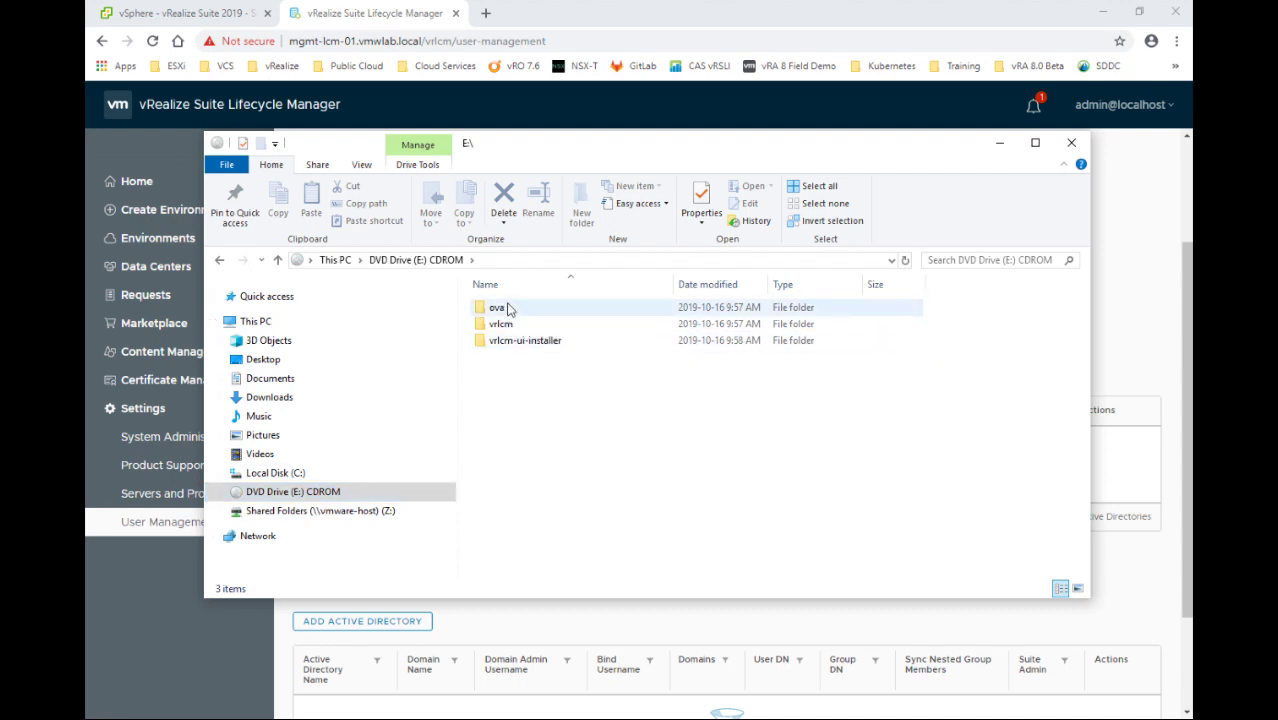
Browse the mounted drive to vrlcm-ui-installer\win32 and launch installer.exe
double_click(506, 312)
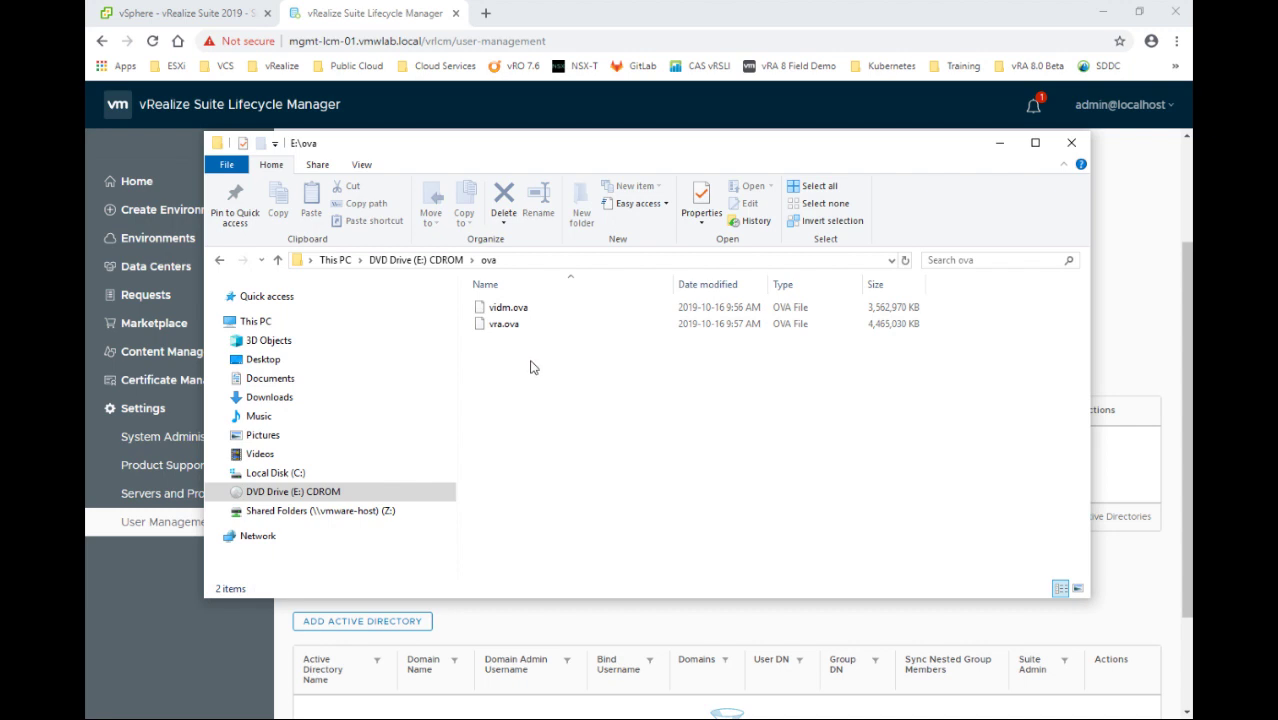
click(440, 262)
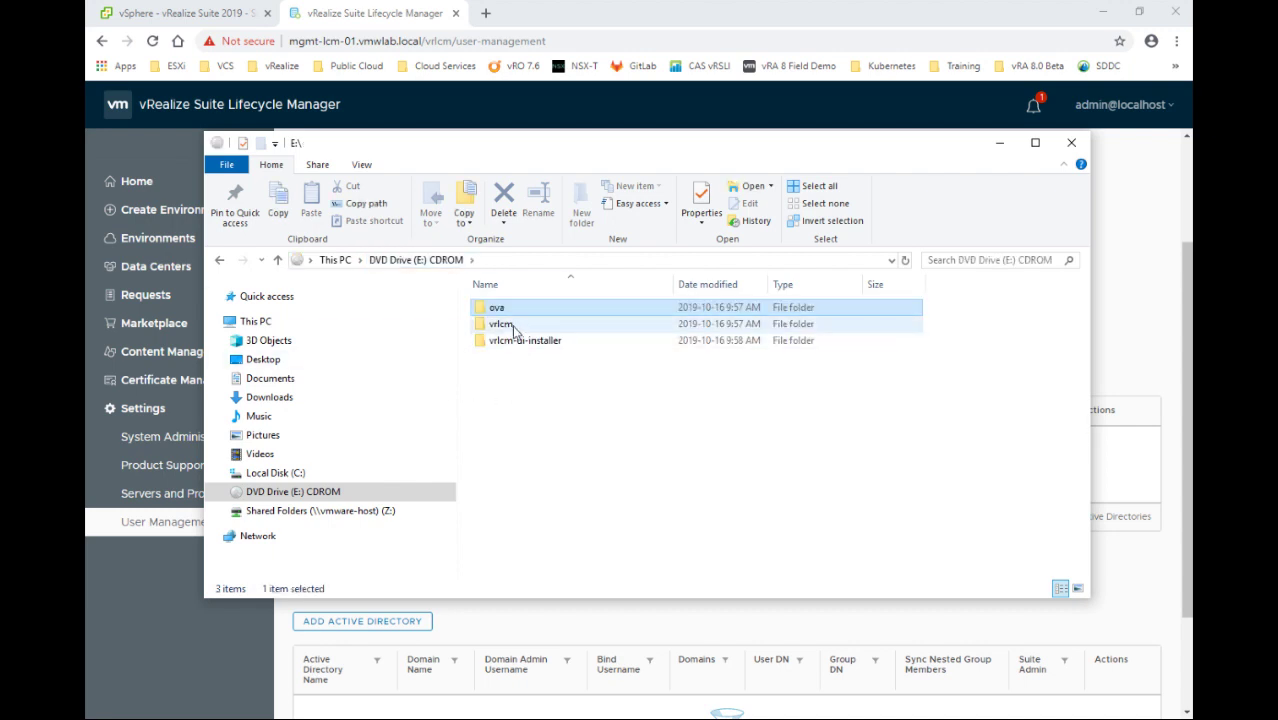
double_click(512, 326)
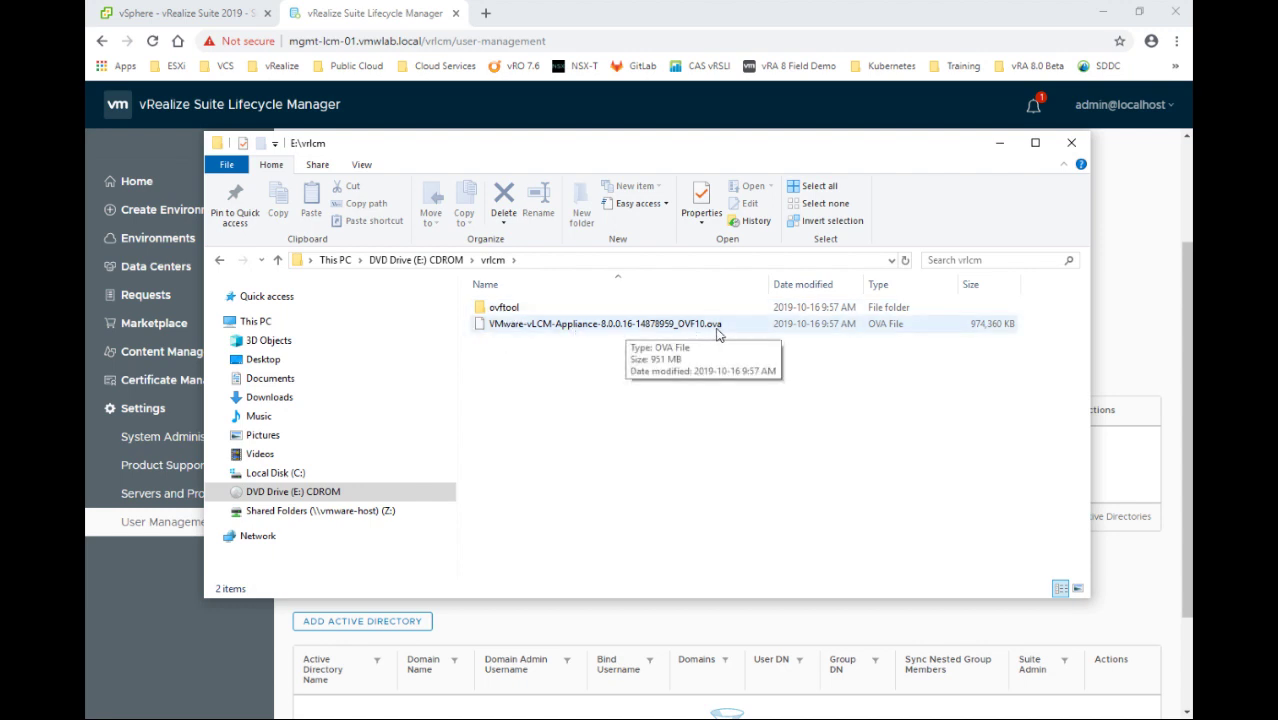
click(415, 260)
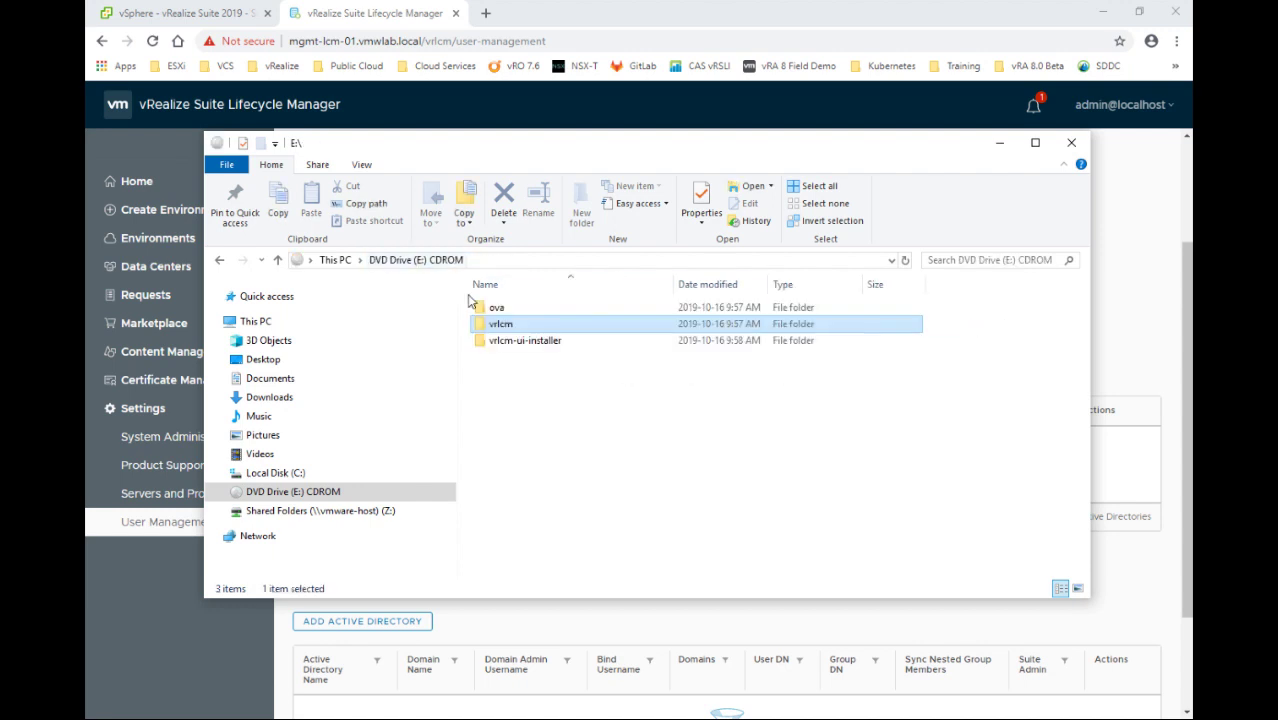
double_click(516, 341)
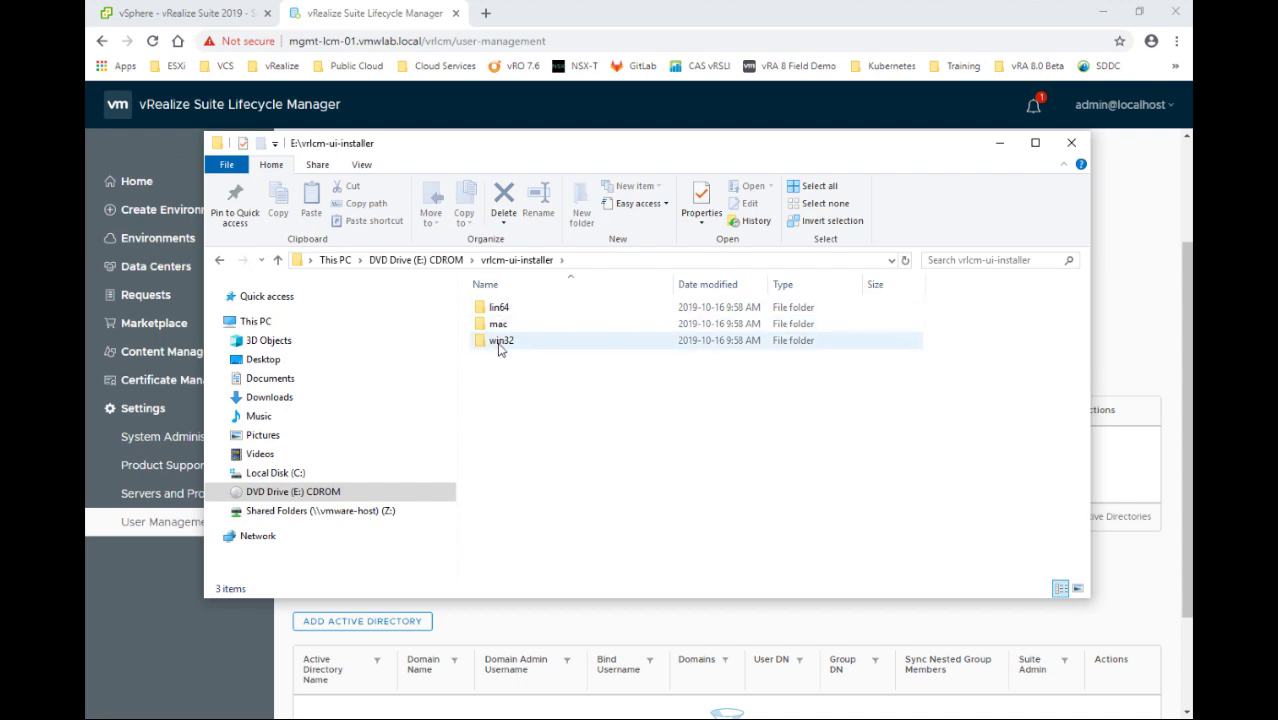
double_click(500, 341)
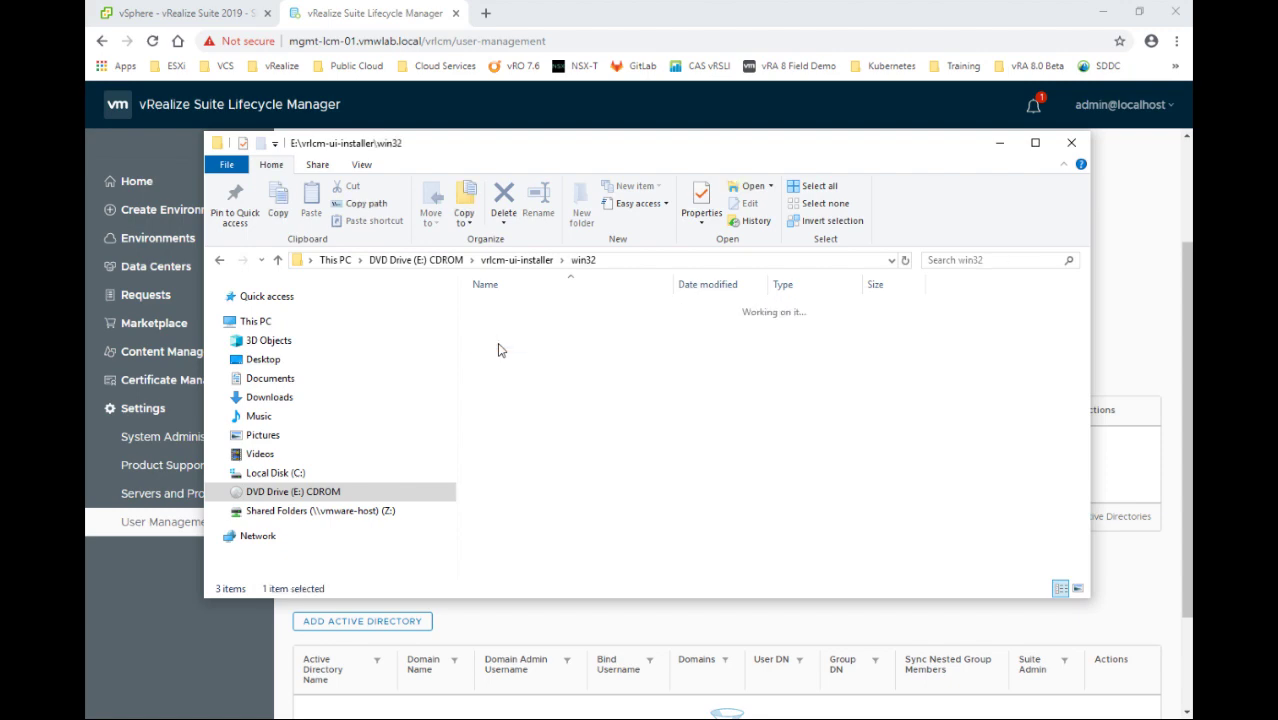
scroll(537, 410, down, 15)
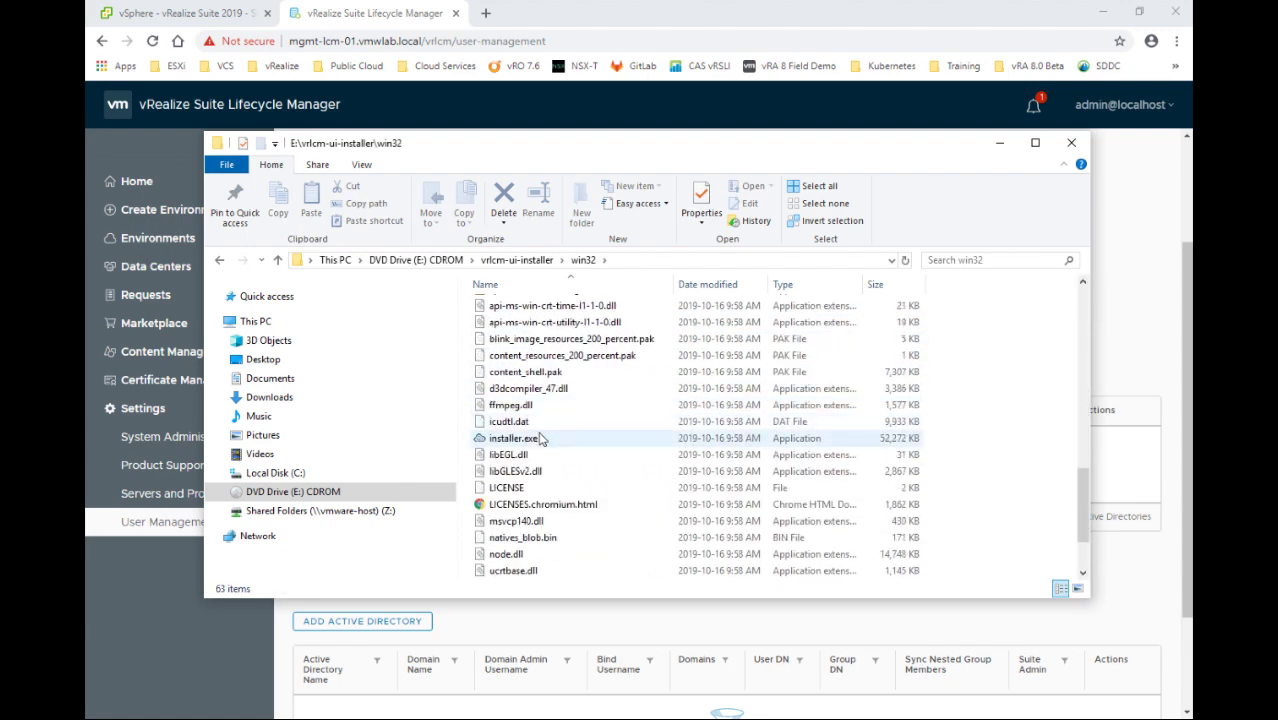
click(561, 440)
double_click(563, 440)
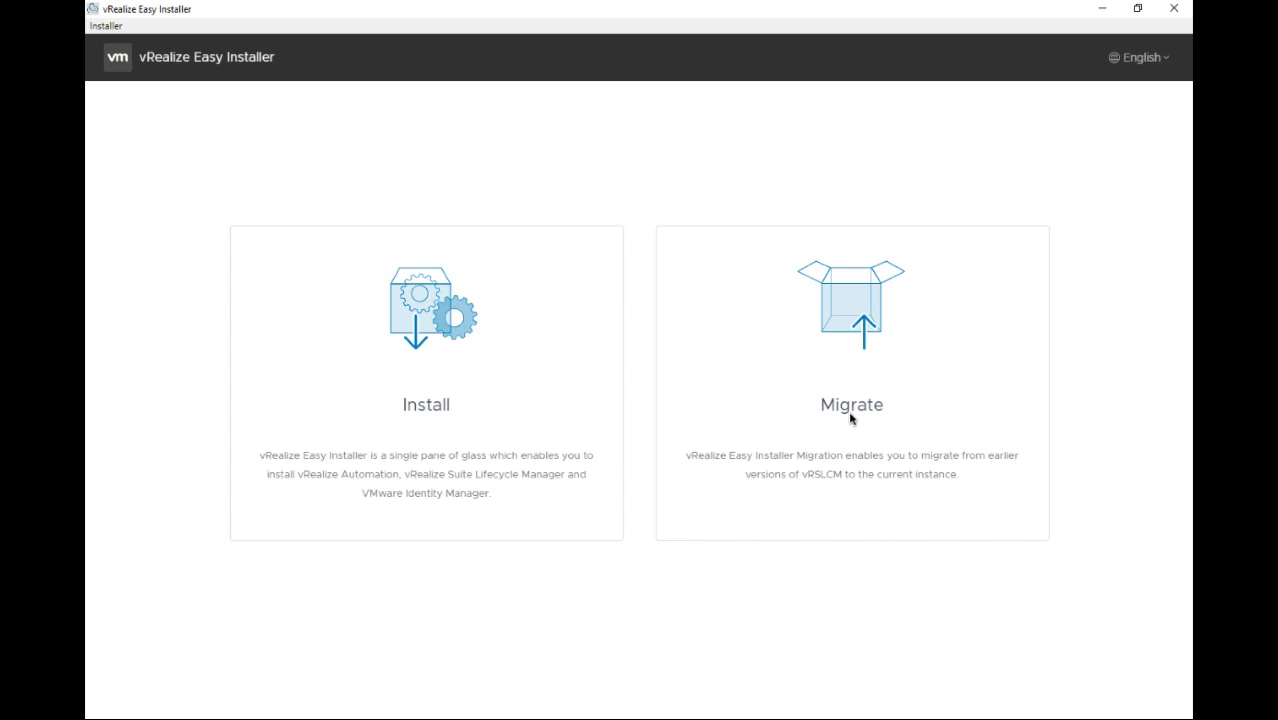
Choose Migrate on the vRealize Easy Installer start screen
click(846, 404)
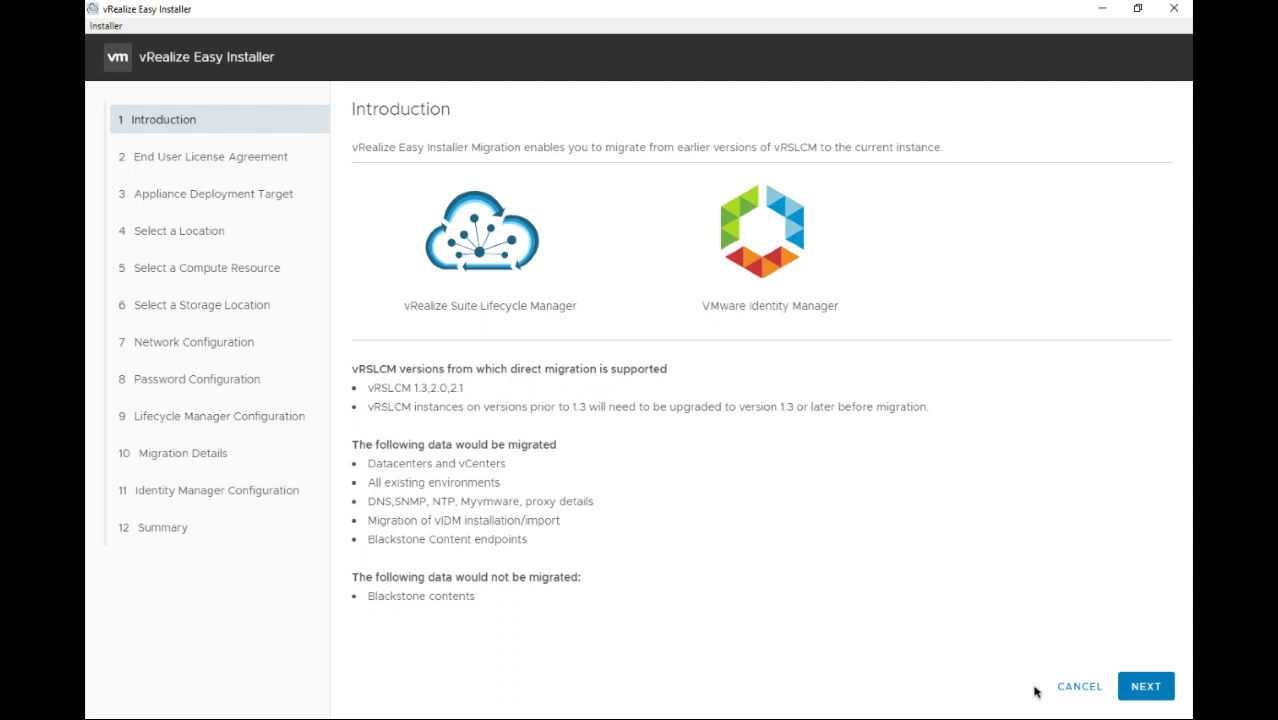
Advance from the migration Introduction to the license agreement step
click(1142, 702)
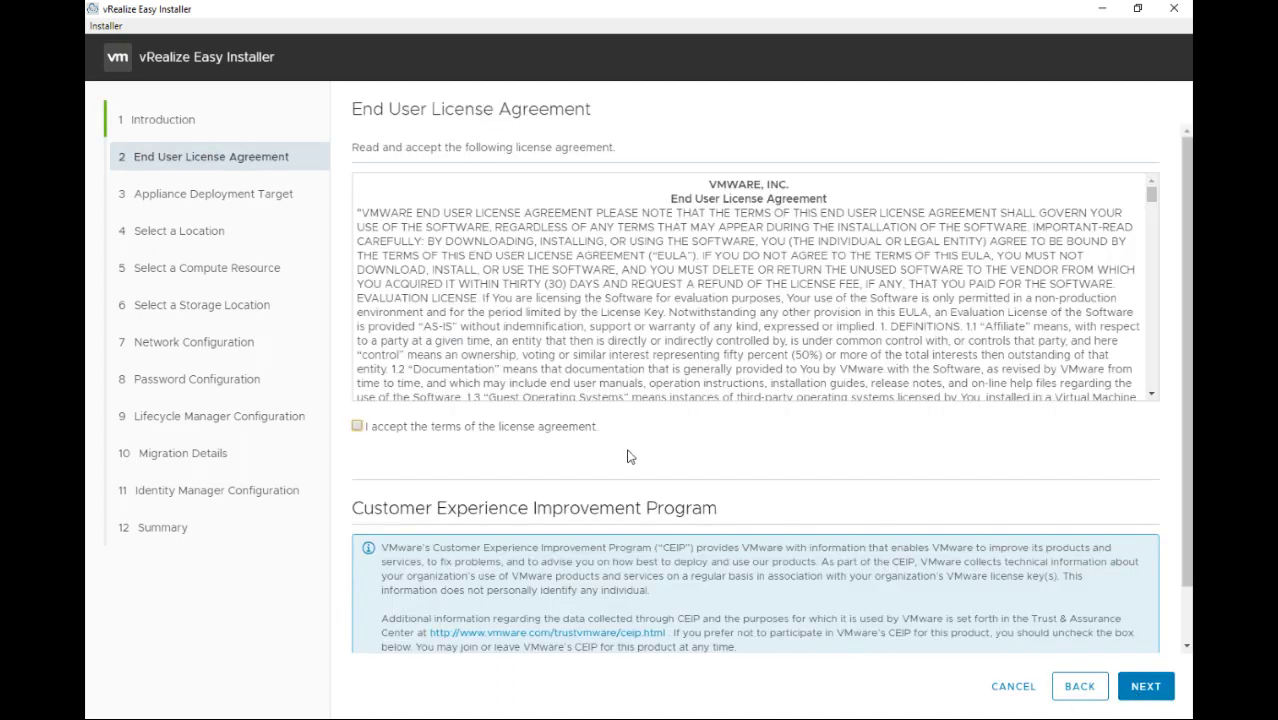
Accept the license agreement, keep CEIP enabled, and proceed to the deployment target
click(358, 427)
scroll(695, 582, down, 2)
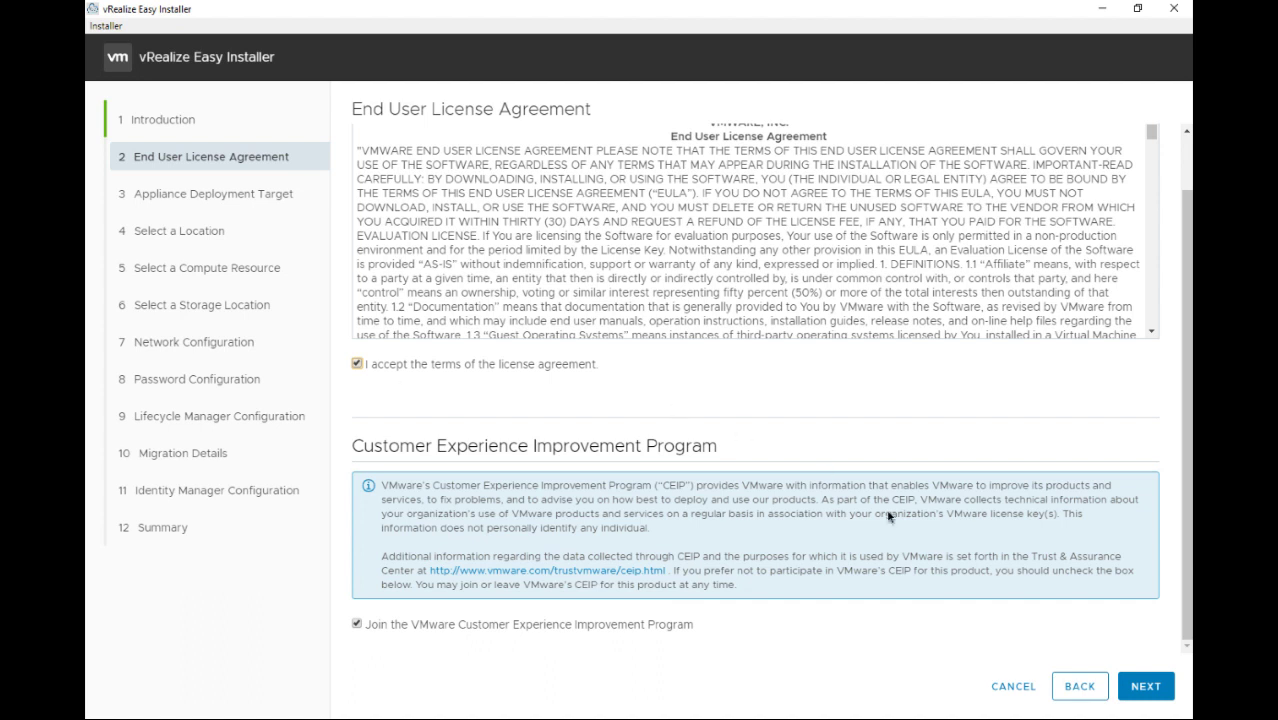
click(1137, 696)
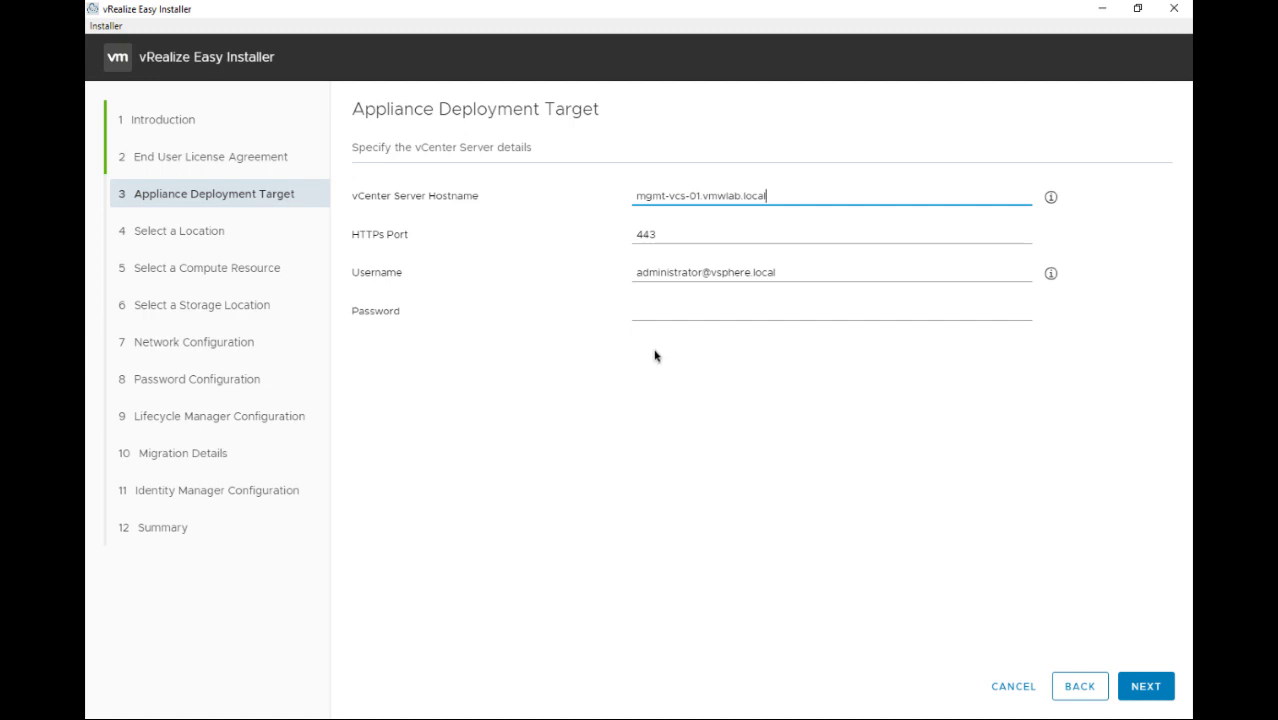
Enter the vCenter password for mgmt-vcs-01.vmwlab.local and accept its certificate
click(660, 314)
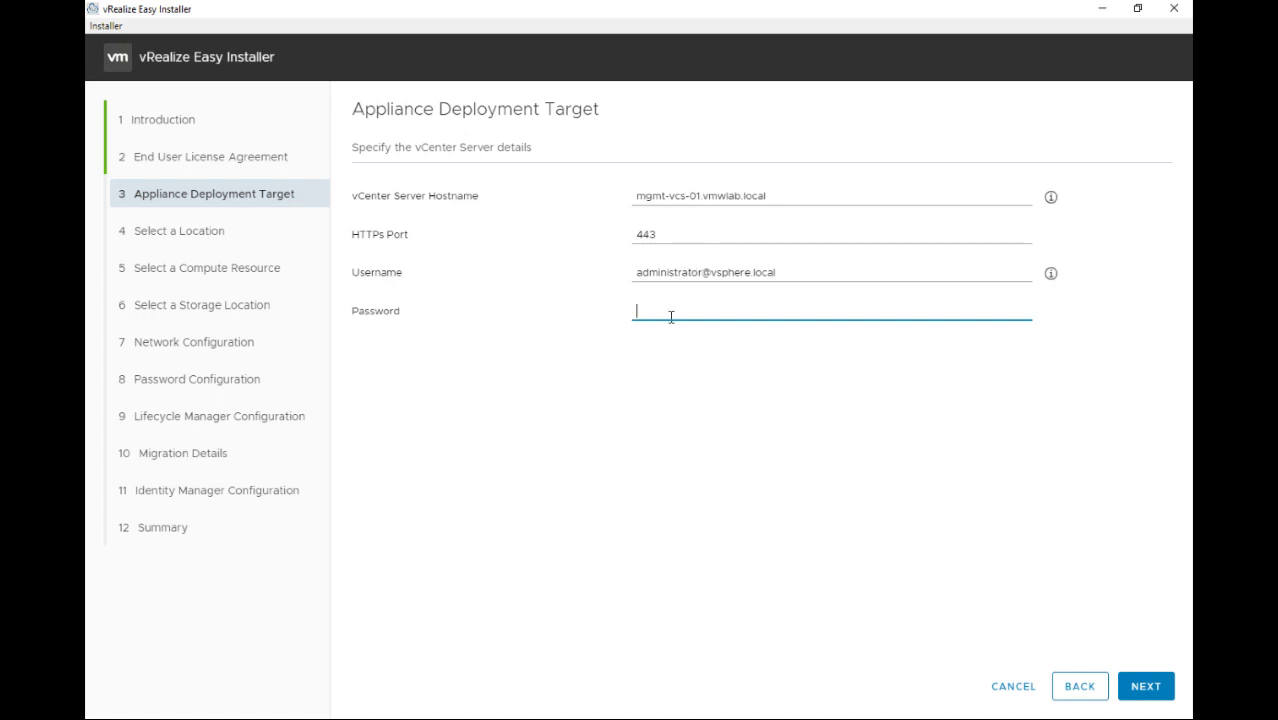
text(VMware1!)
key(Return)
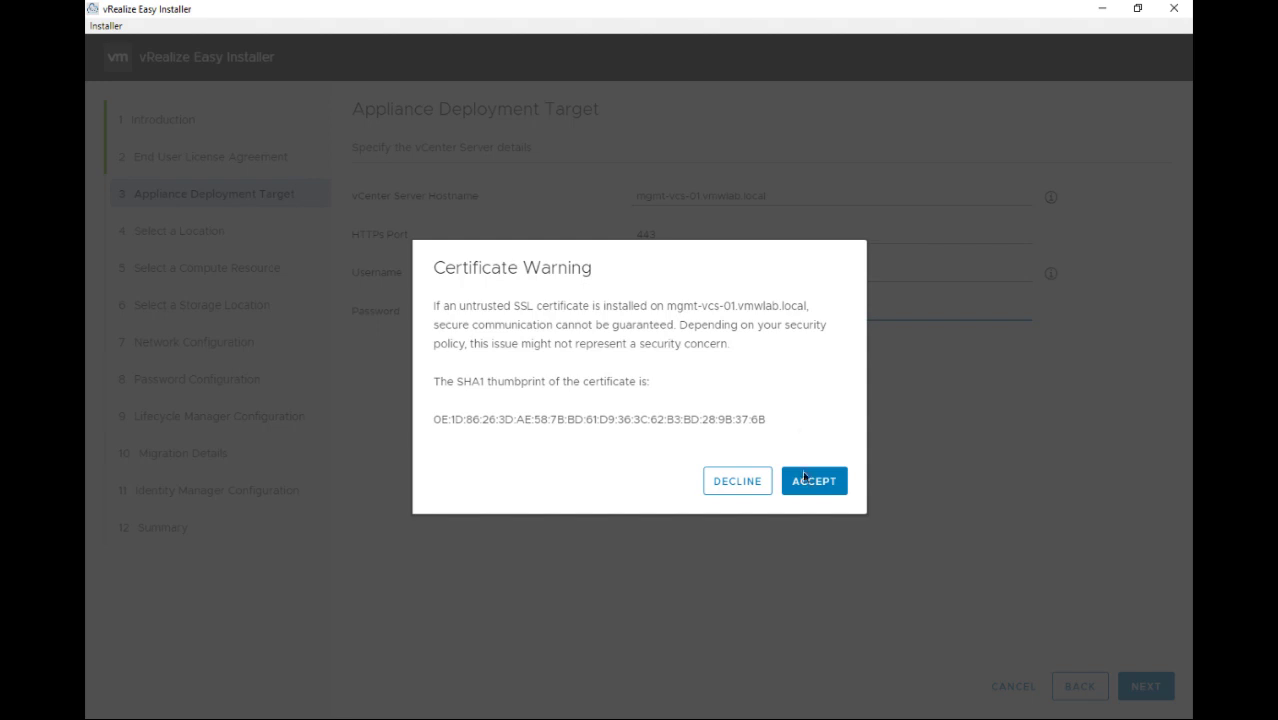
click(810, 484)
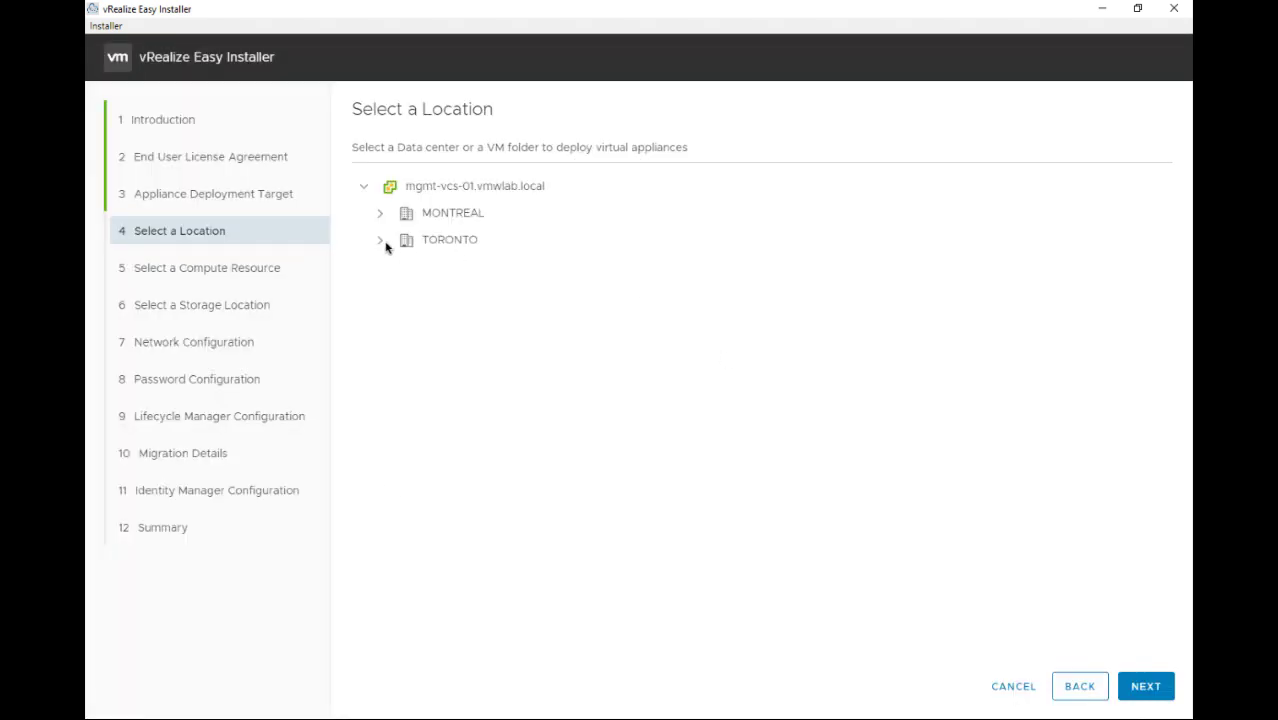
Choose the vRealize Suite 2019 folder under TORONTO as the deployment location
click(380, 242)
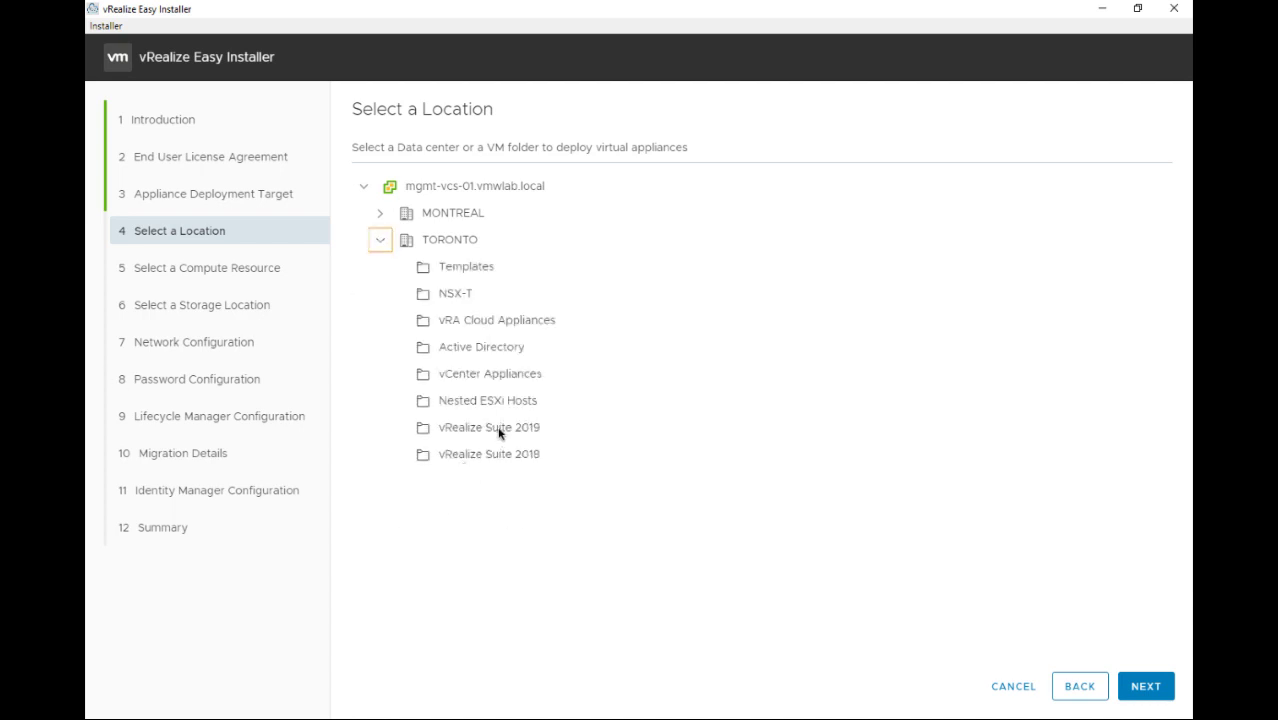
click(488, 432)
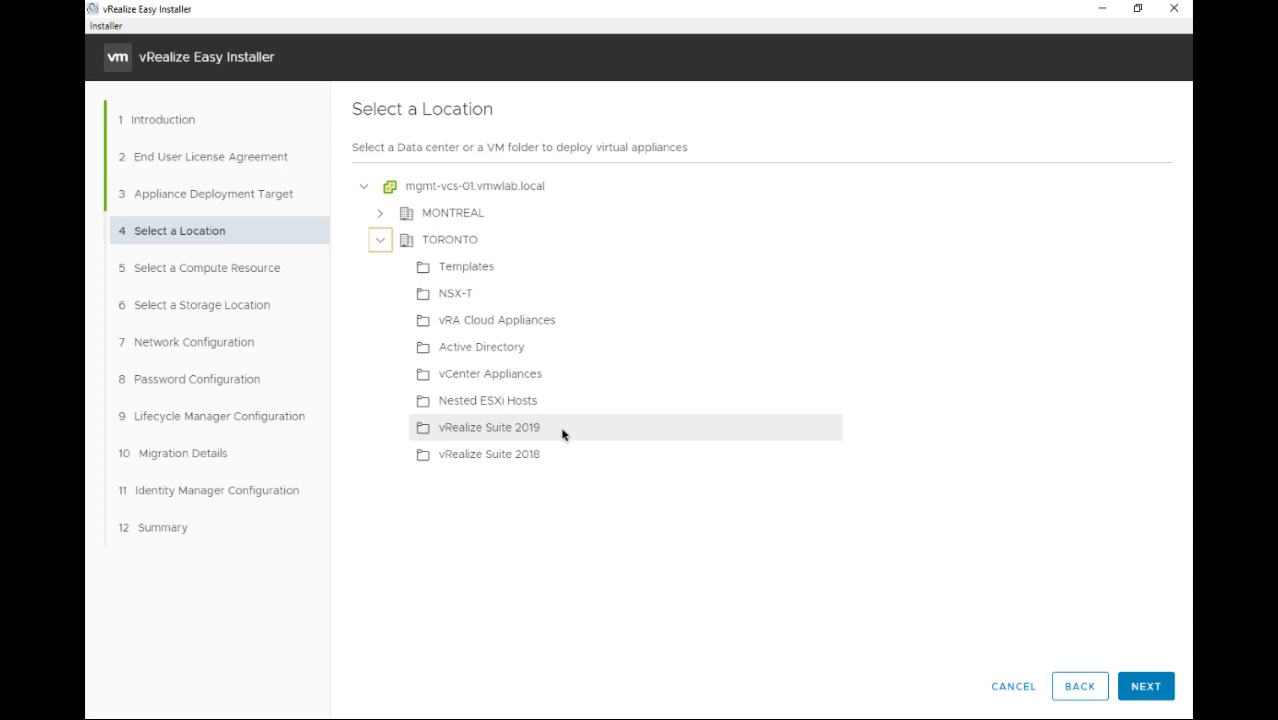
click(1127, 696)
click(490, 468)
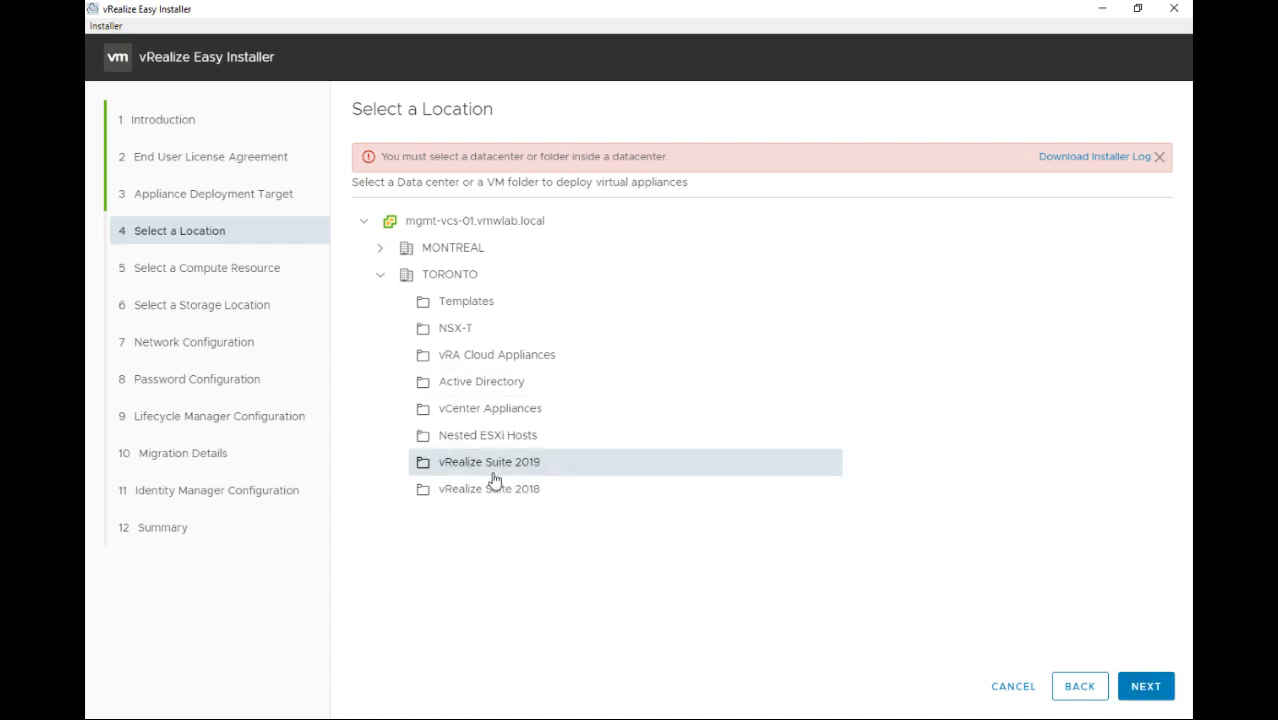
click(1146, 686)
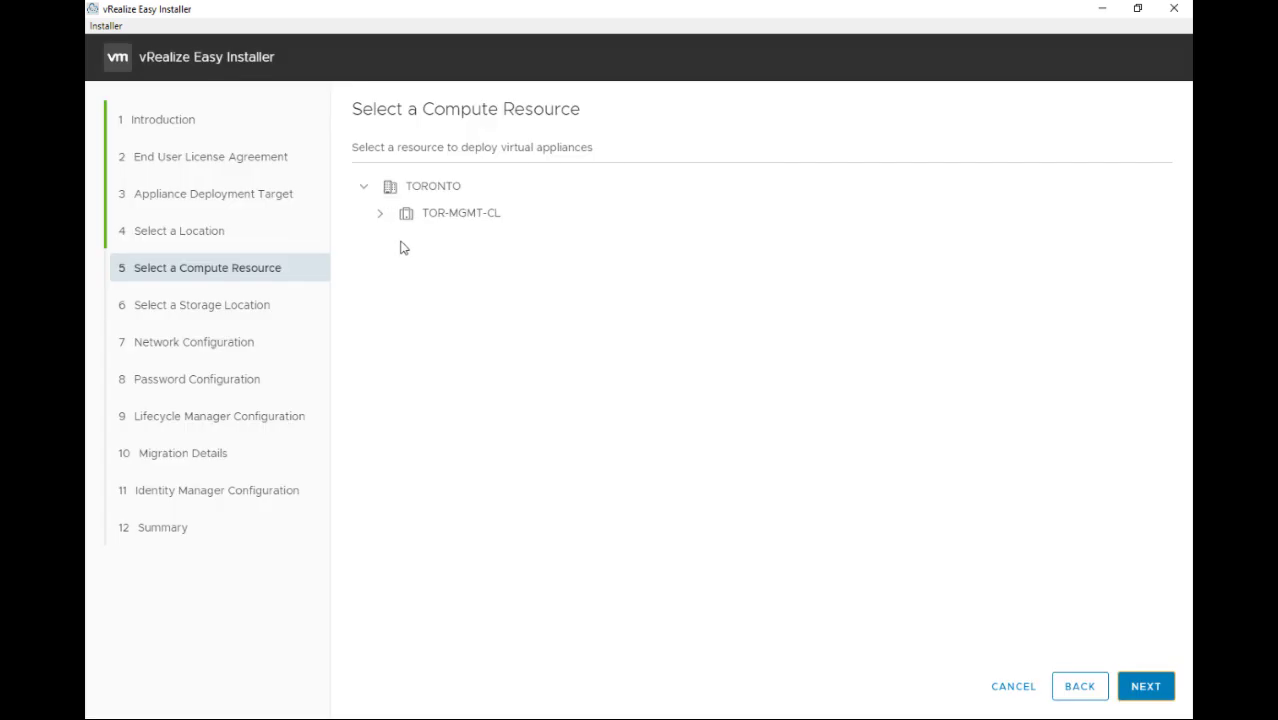
Place the appliance on cluster TOR-MGMT-CL and datastore TOR-MGMT-iSCSI-DS-01
click(435, 226)
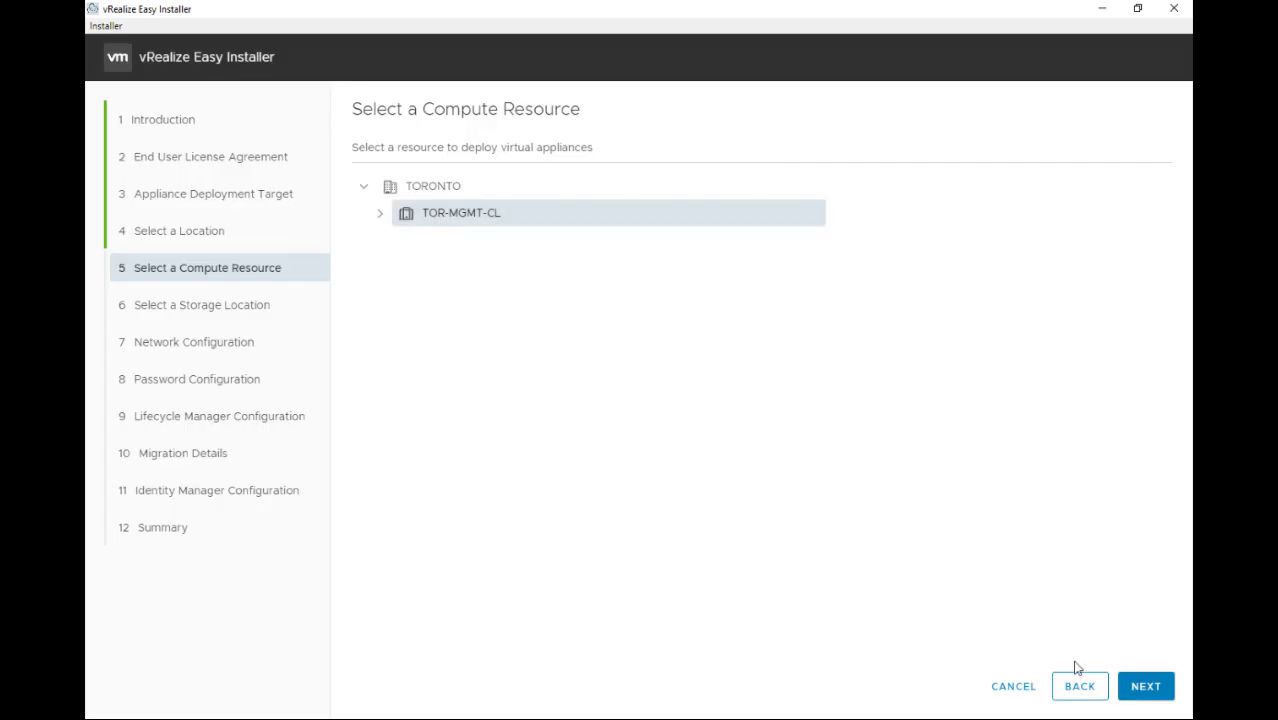
click(1146, 687)
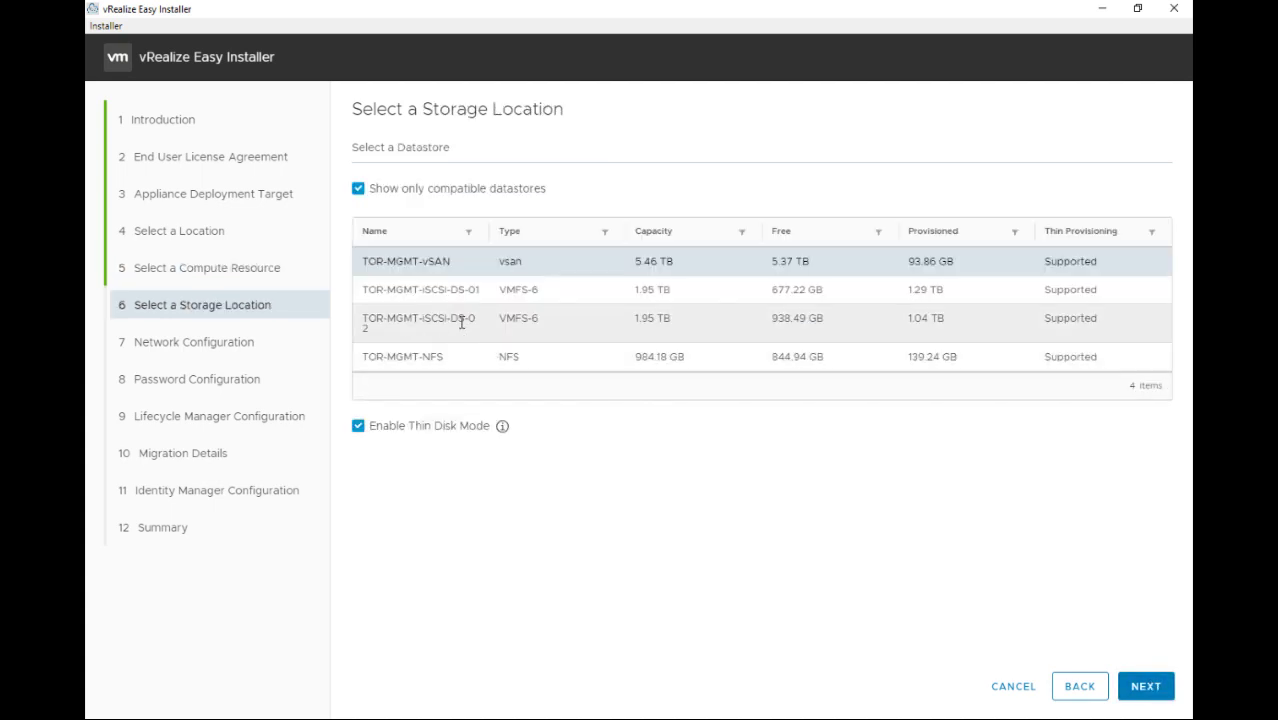
click(660, 289)
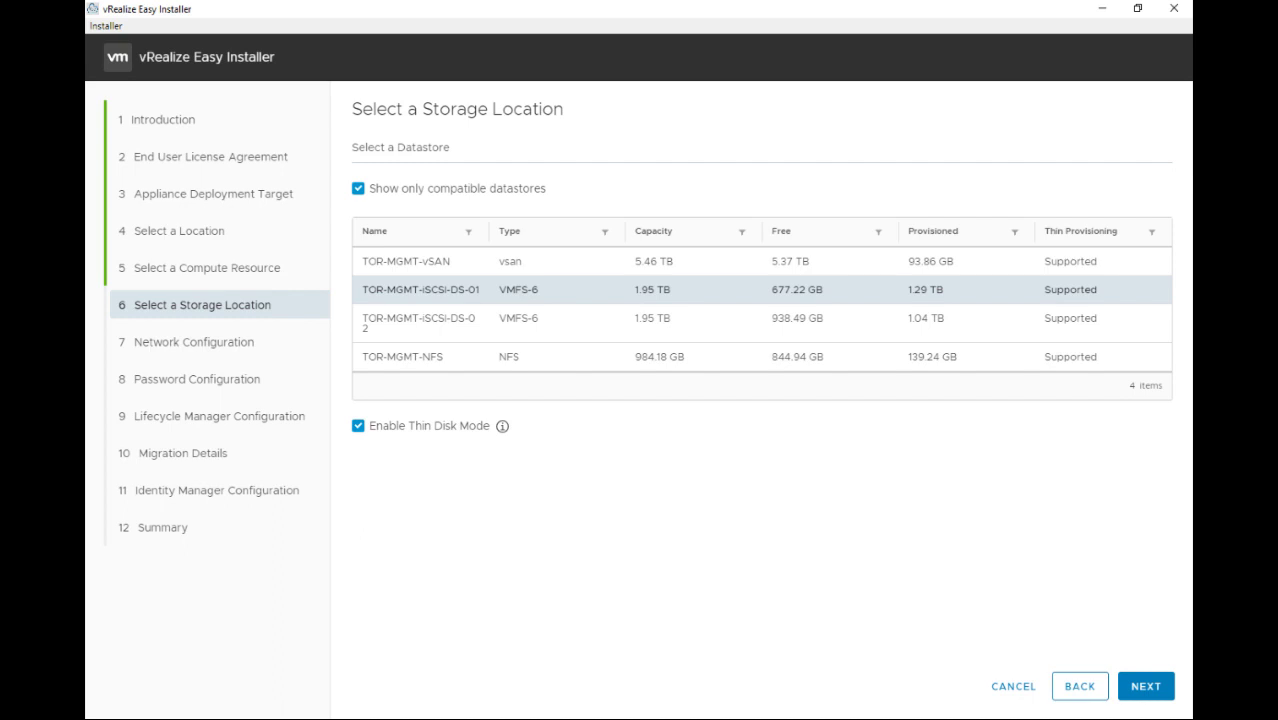
click(1140, 688)
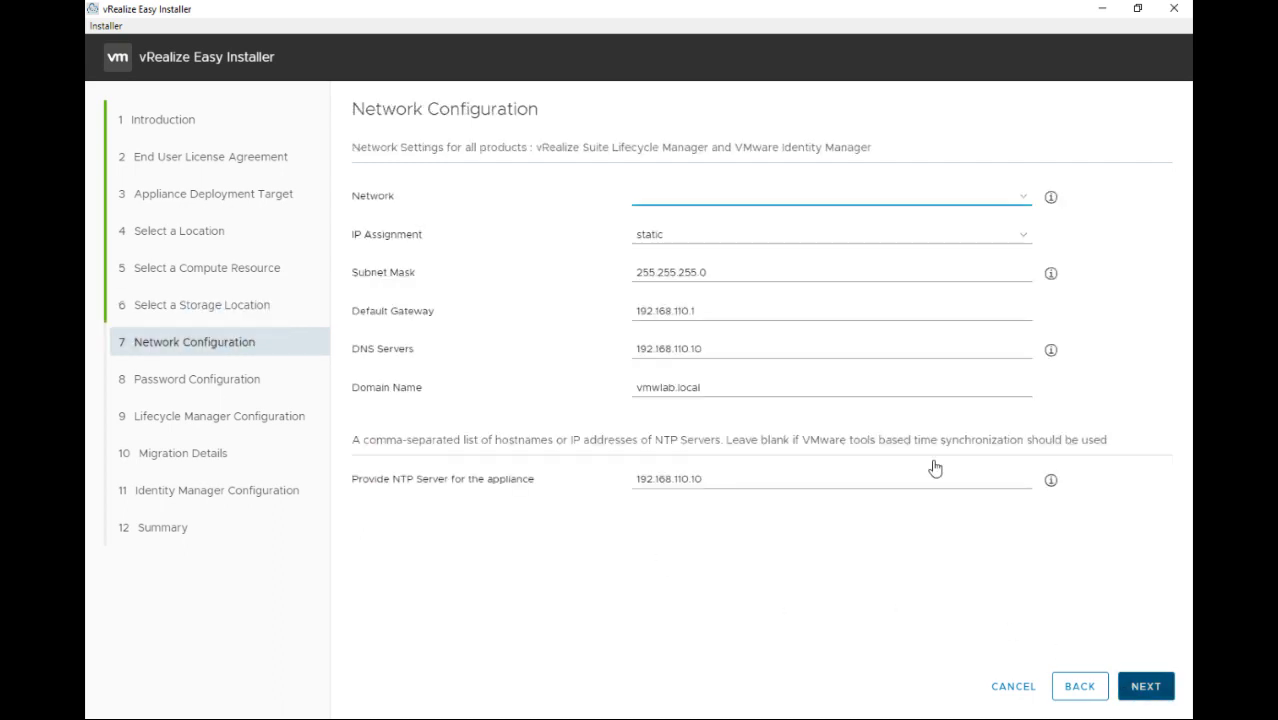
Select network DPortGroup-MGMT-Management with static IP assignment and advance to Password Configuration
click(689, 200)
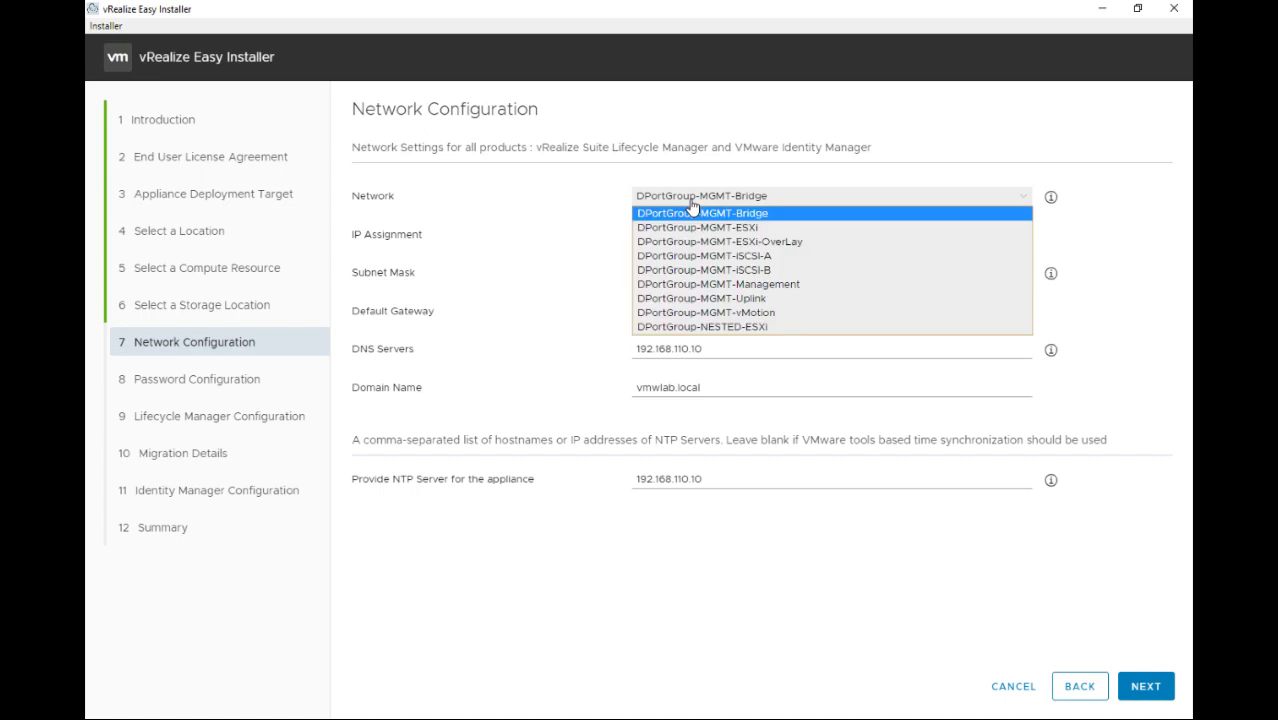
click(715, 285)
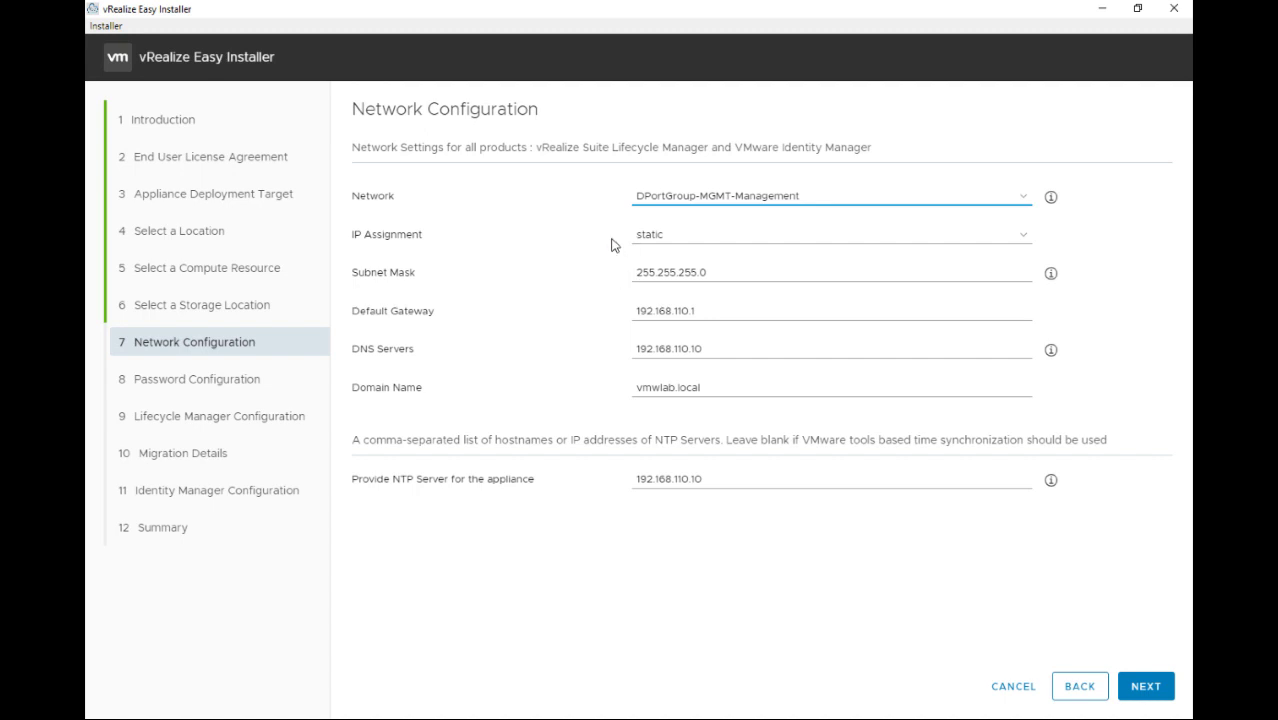
click(659, 246)
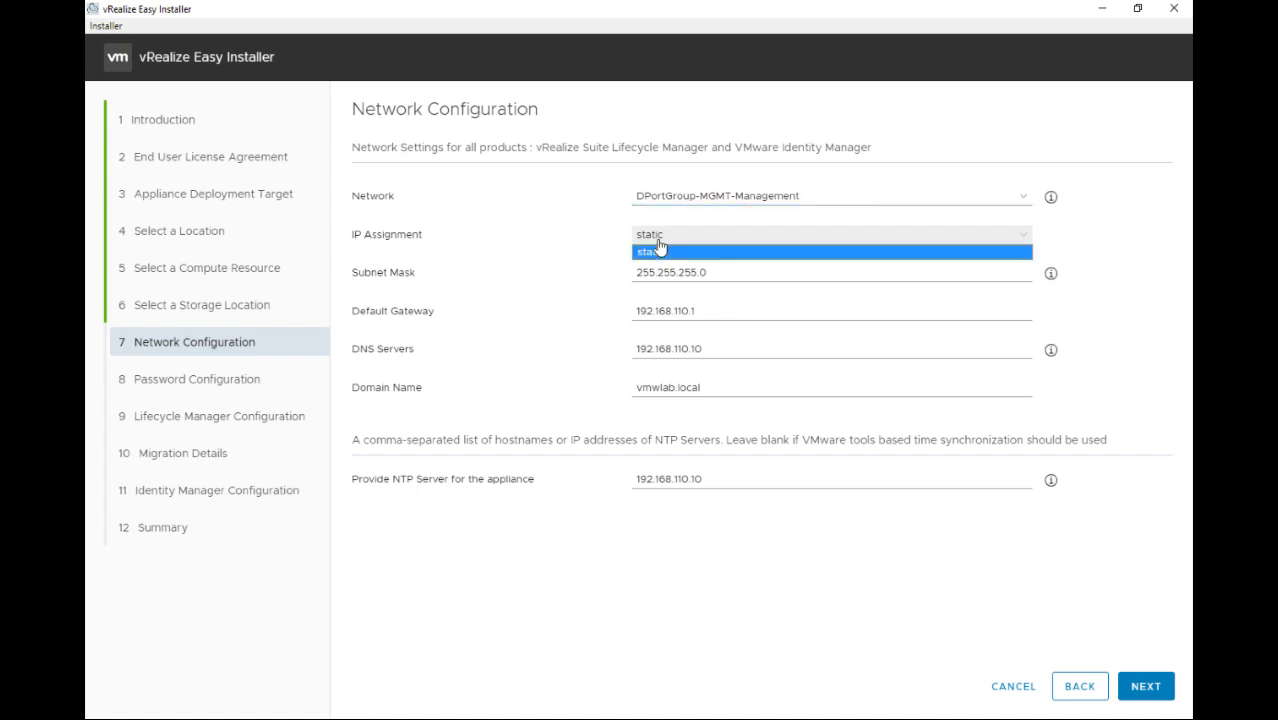
click(594, 241)
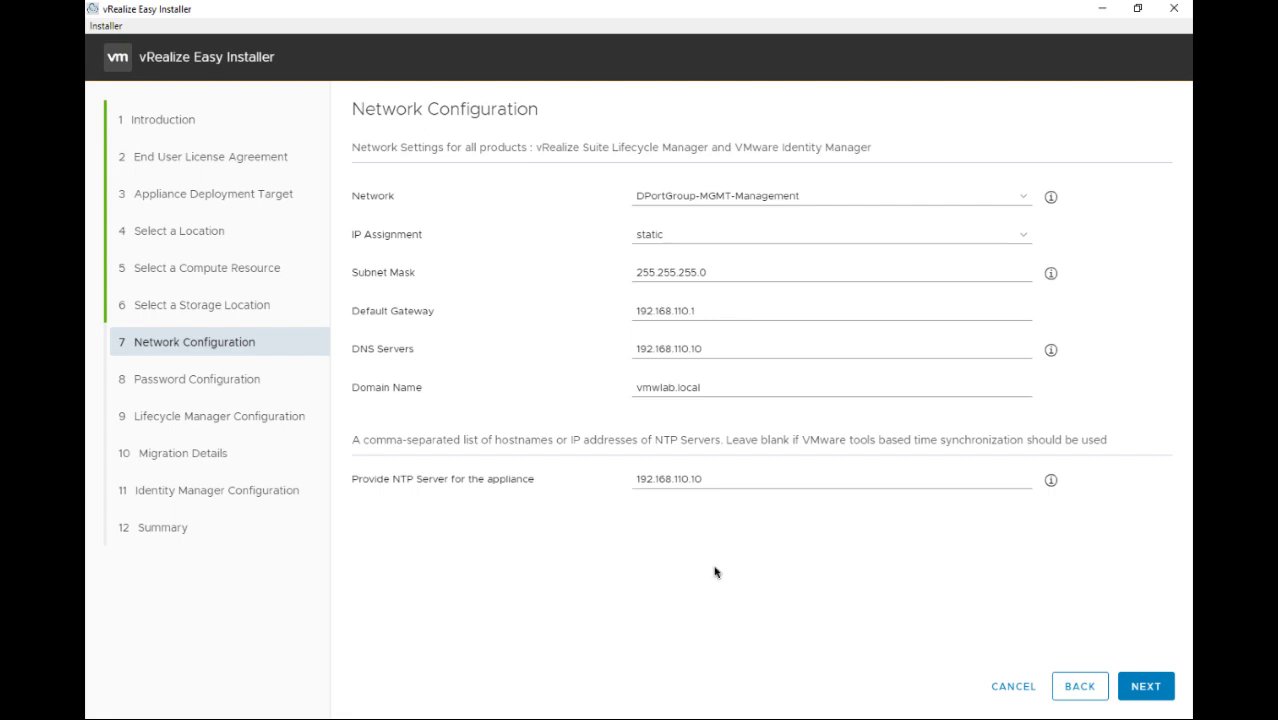
click(1138, 686)
click(672, 271)
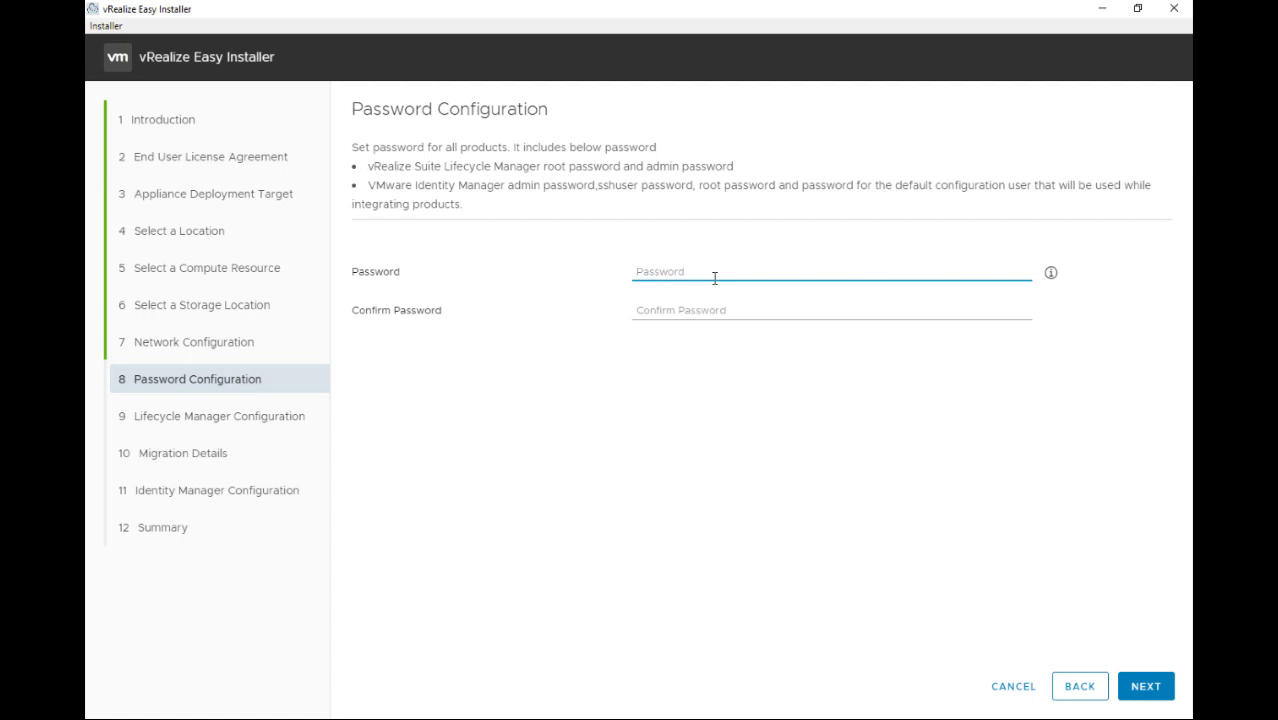
Enter and confirm the shared product password, then proceed to Lifecycle Manager Configuration
text(V)
key(BackSpace)
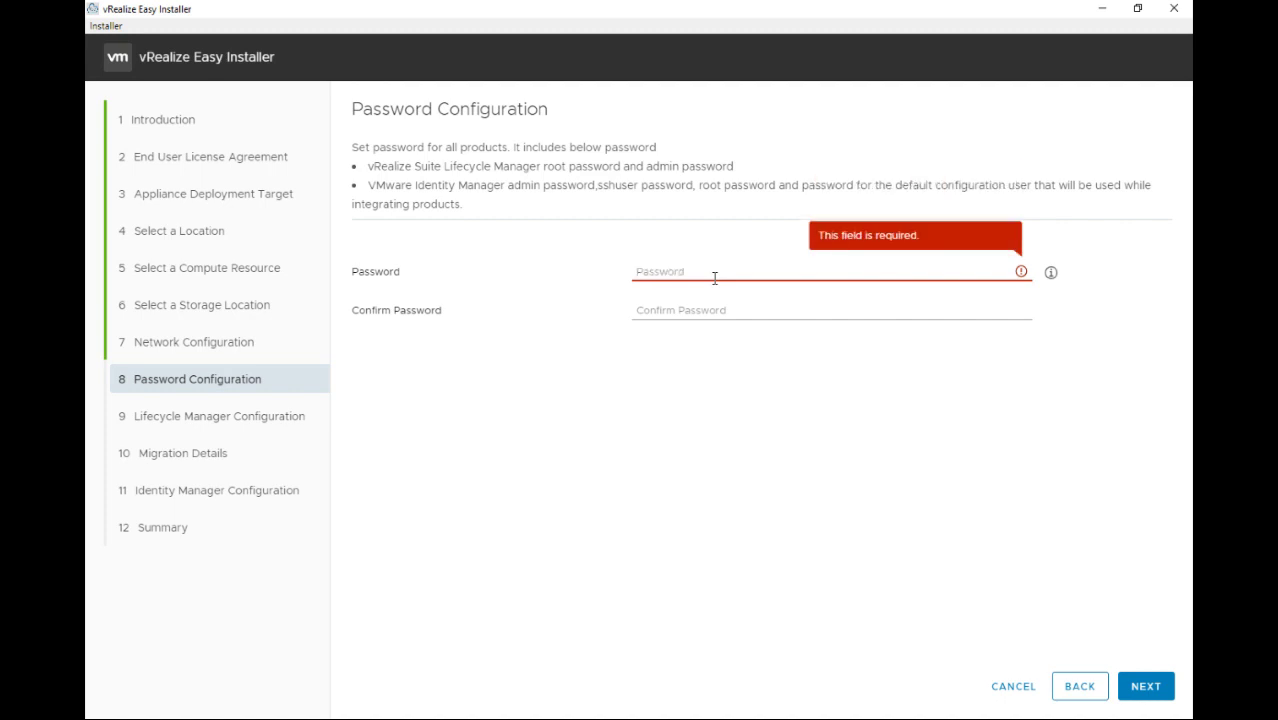
text(VMware1!)
key(Tab)
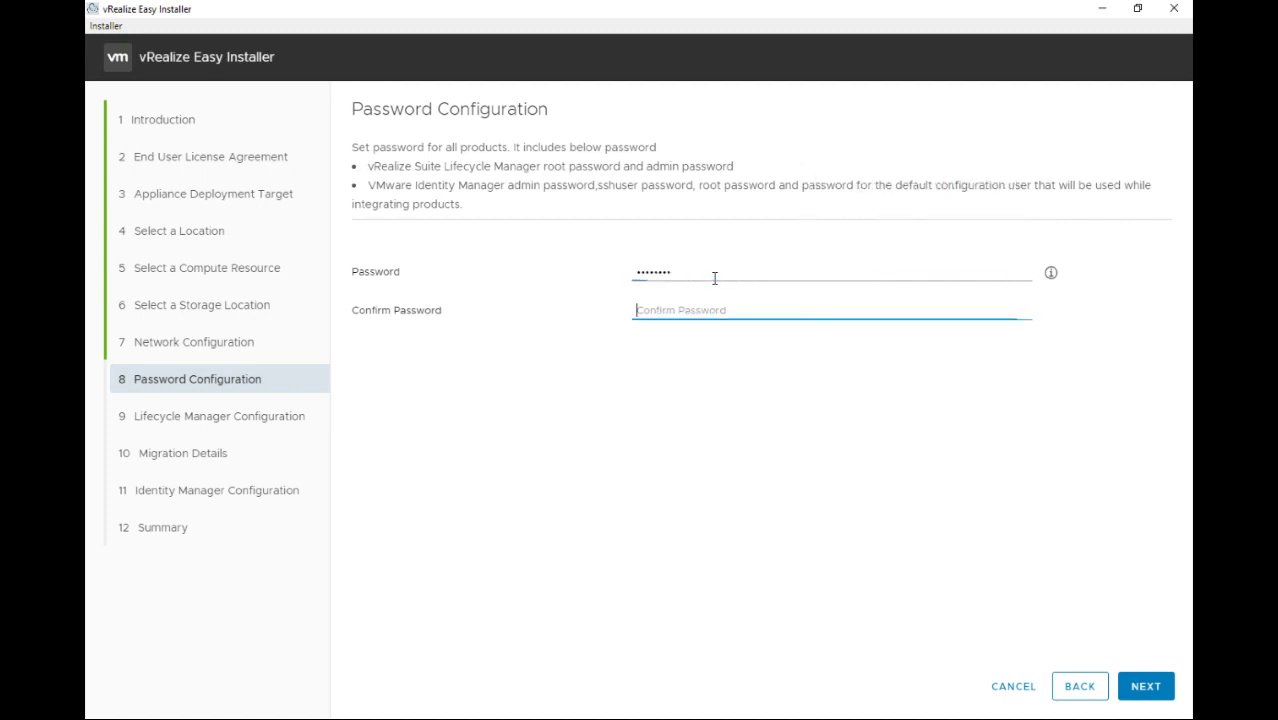
text(VMware1!)
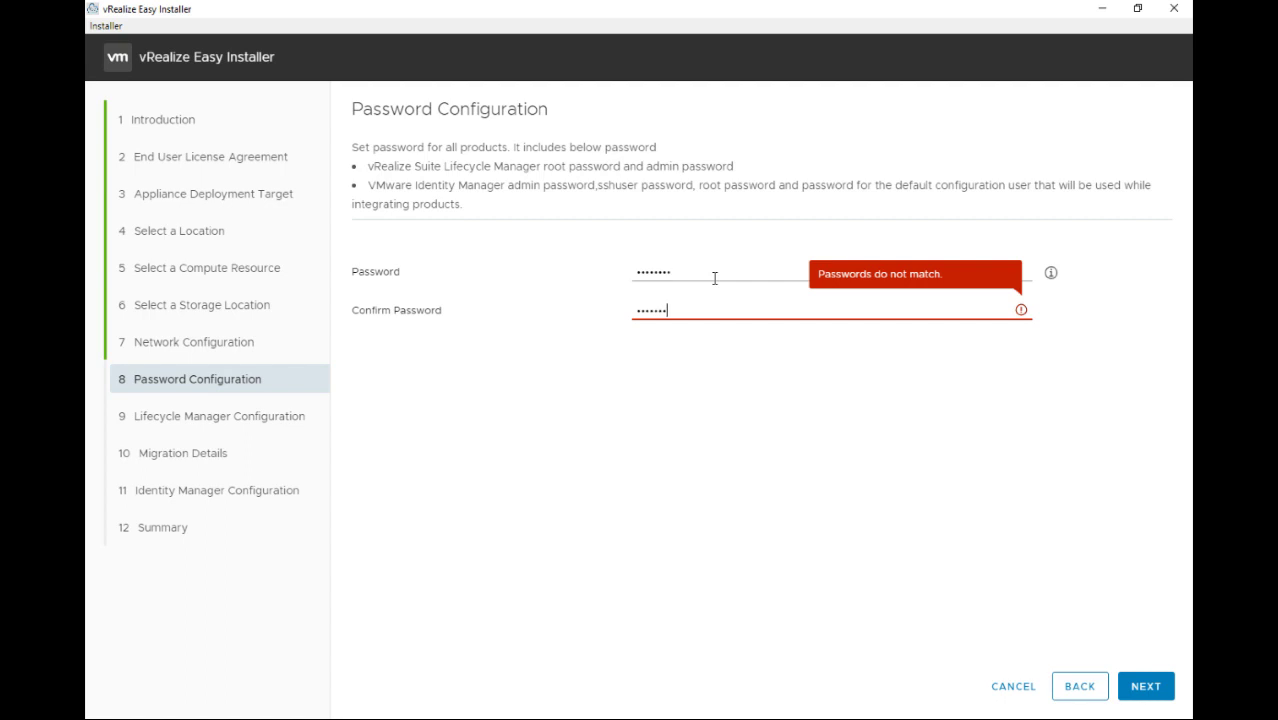
click(1143, 688)
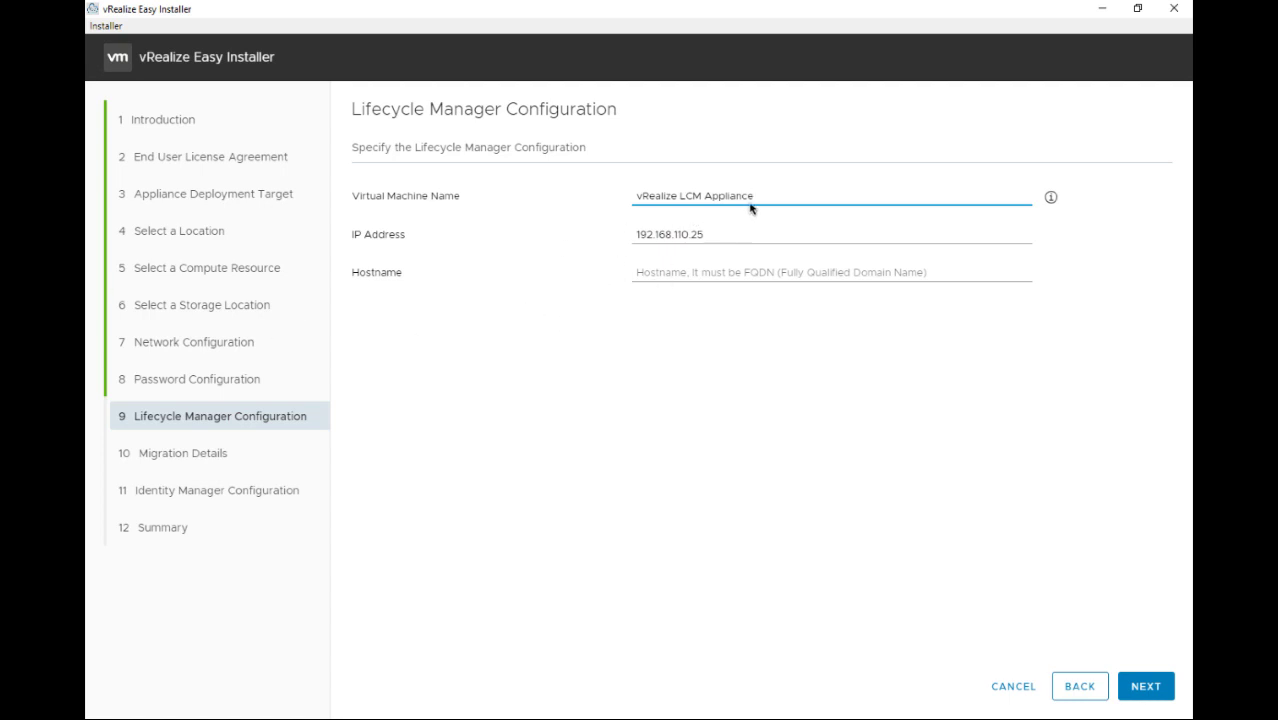
Name the VM mgmt-lcm-02 with hostname mgmt-lcm-02.vmwlab.local, keeping IP 192.168.110.25
drag(759, 197, 447, 205)
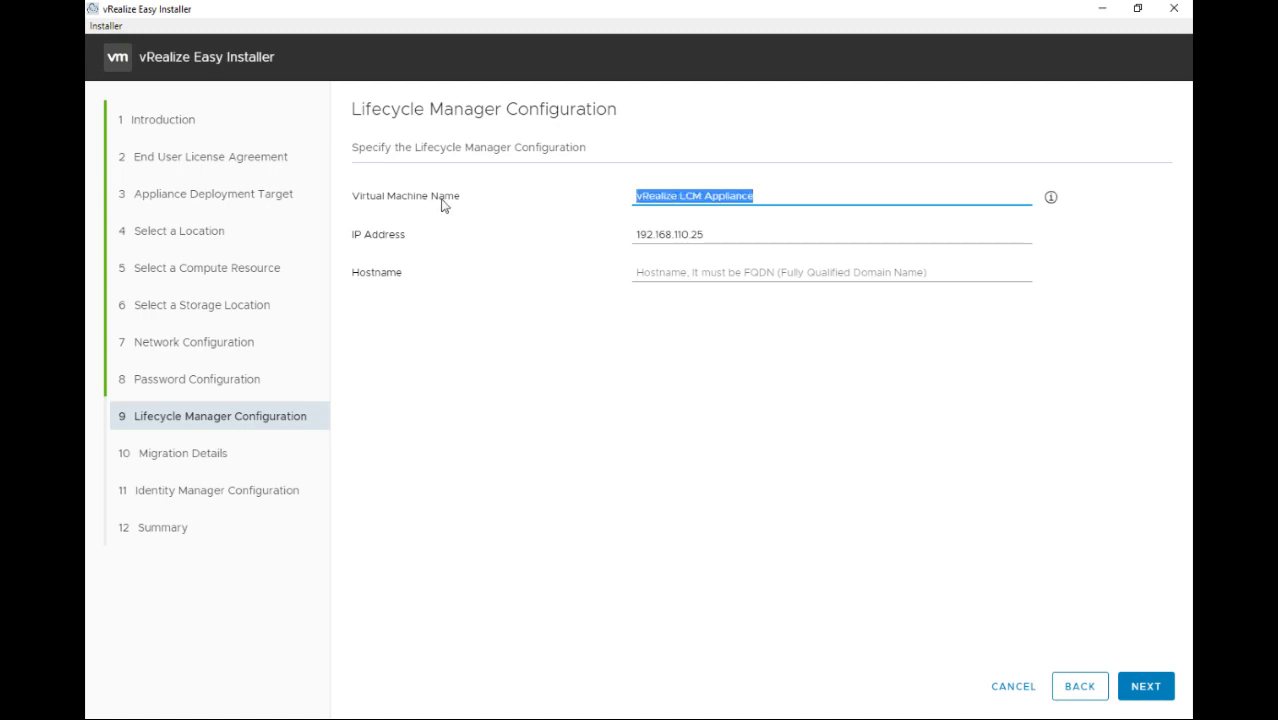
text(mgmt-lcm-02)
key(Tab)
key(Tab)
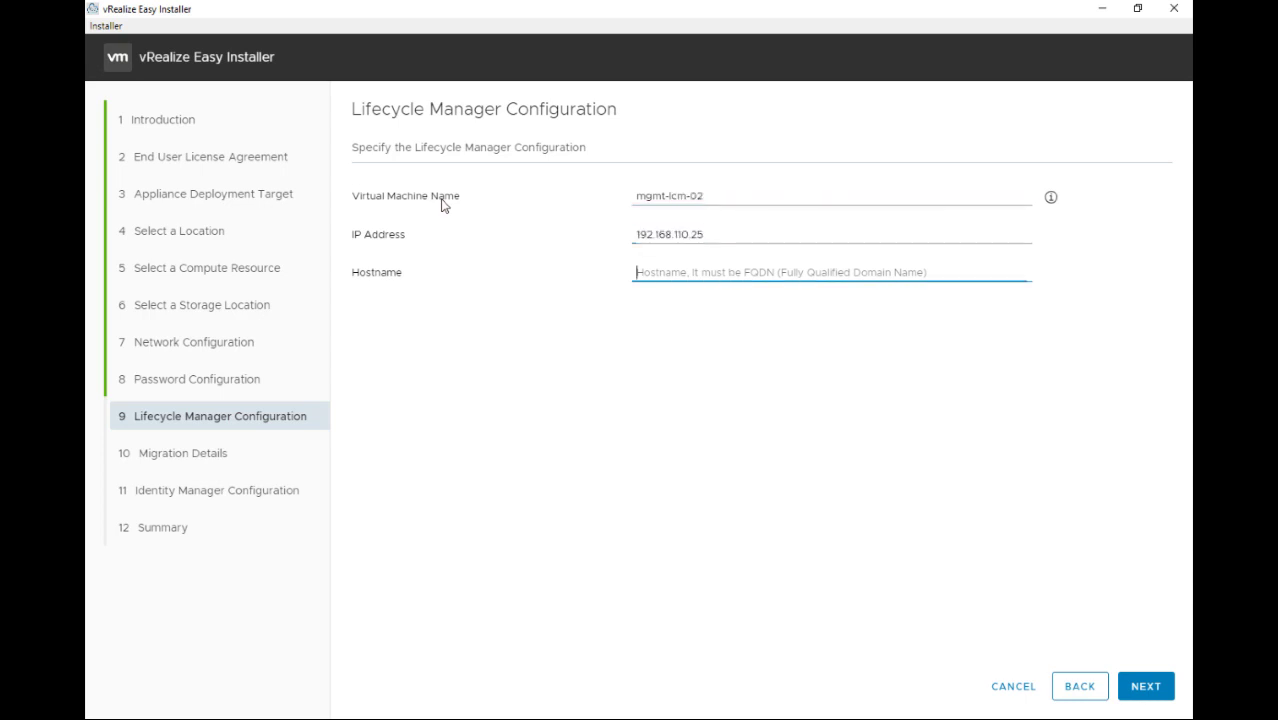
text(mgmt-lcm)
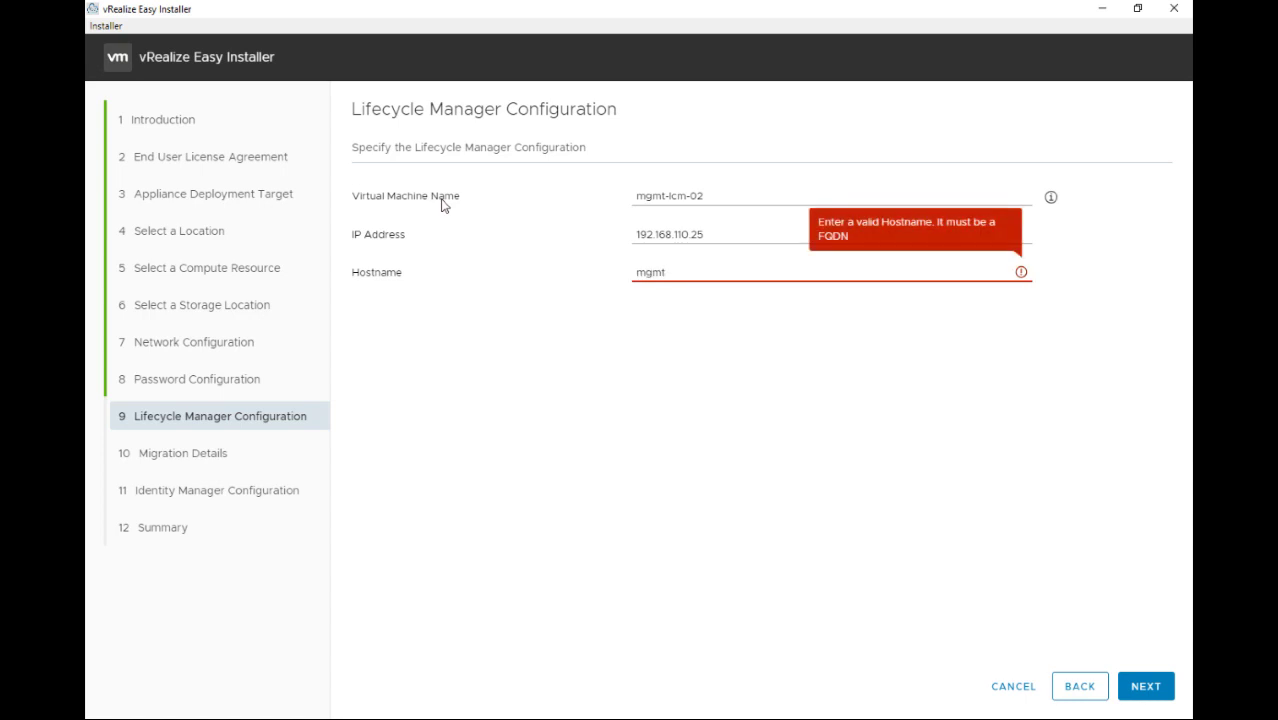
text(-02.vmwlab.local)
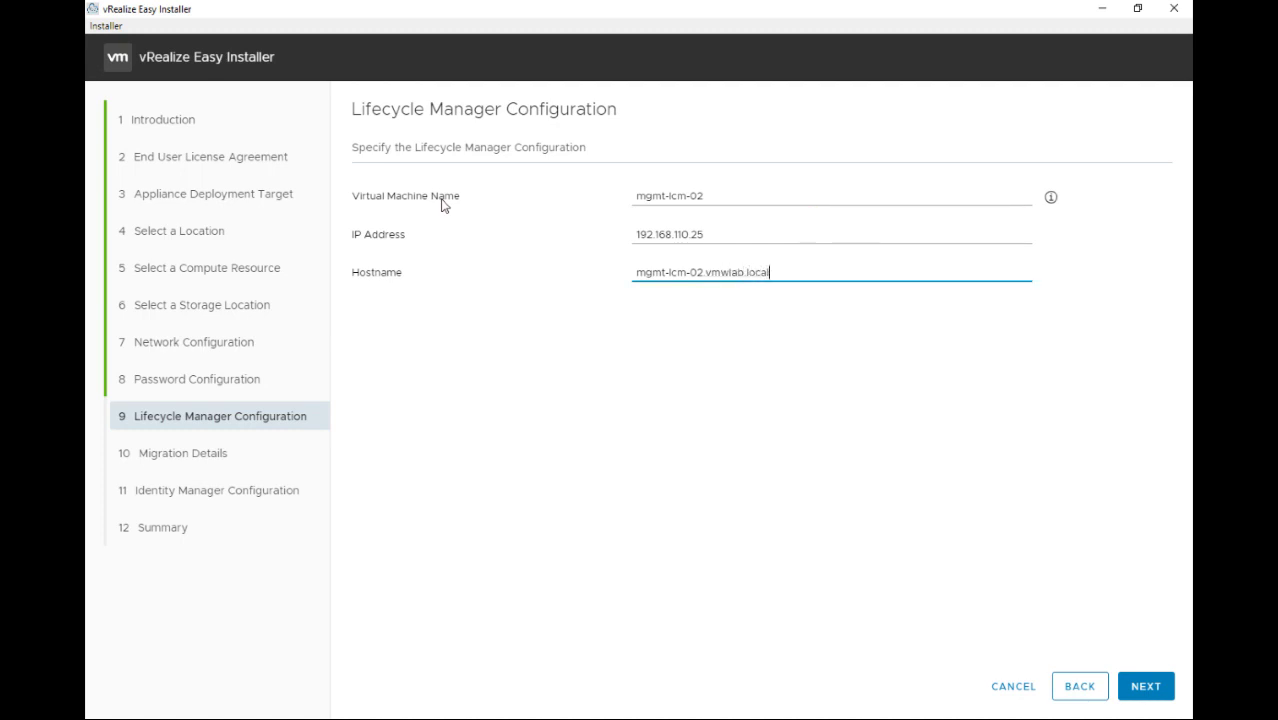
click(1142, 698)
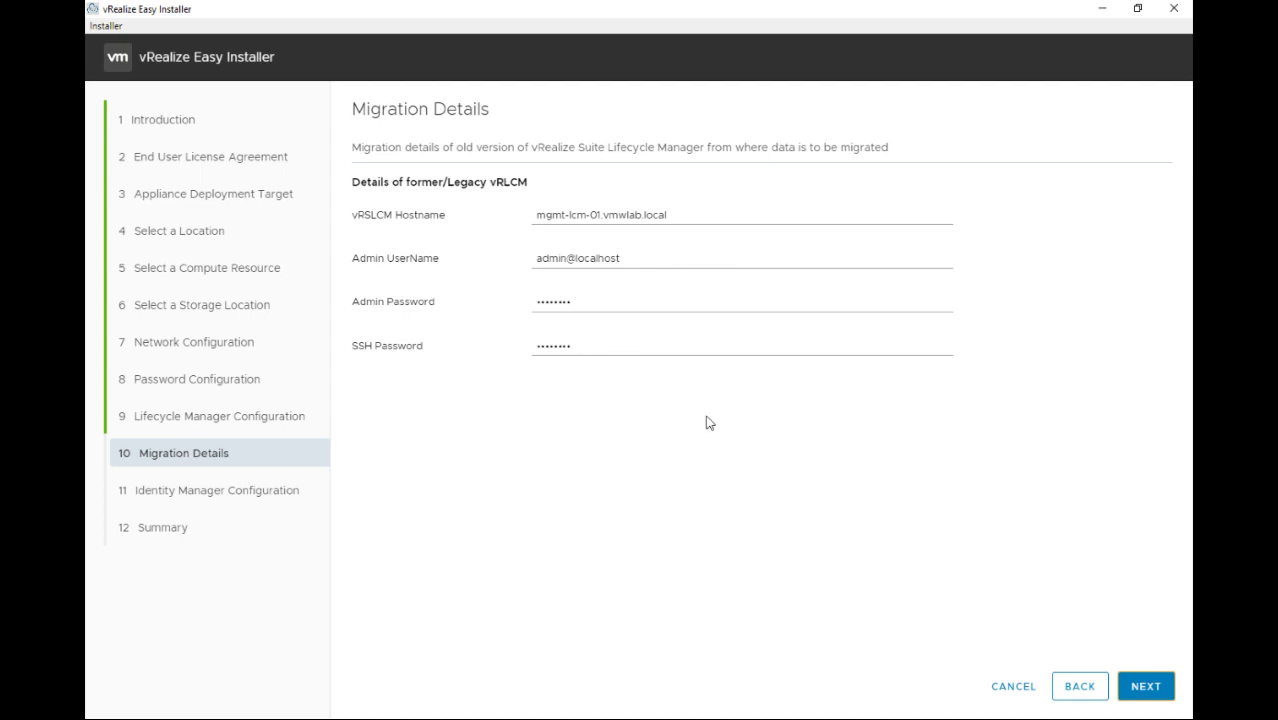
Accept the migration details and choose Import Existing VMware Identity Manager
click(1148, 688)
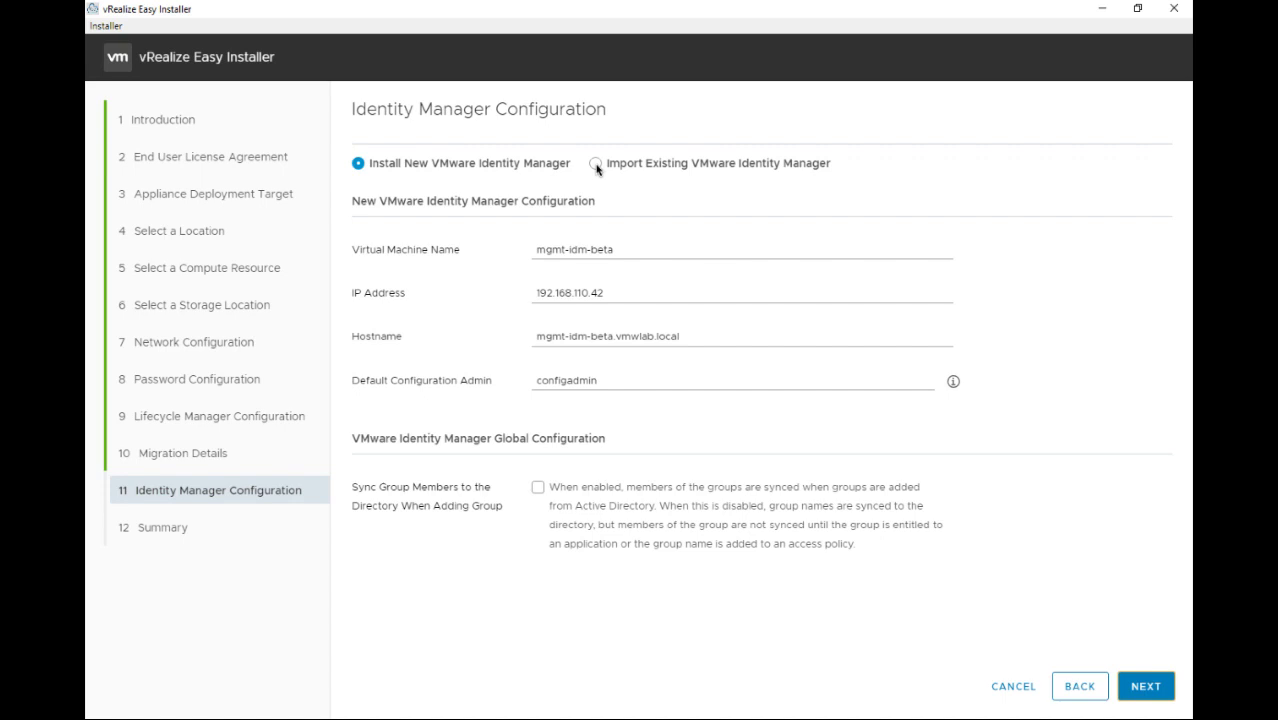
click(596, 164)
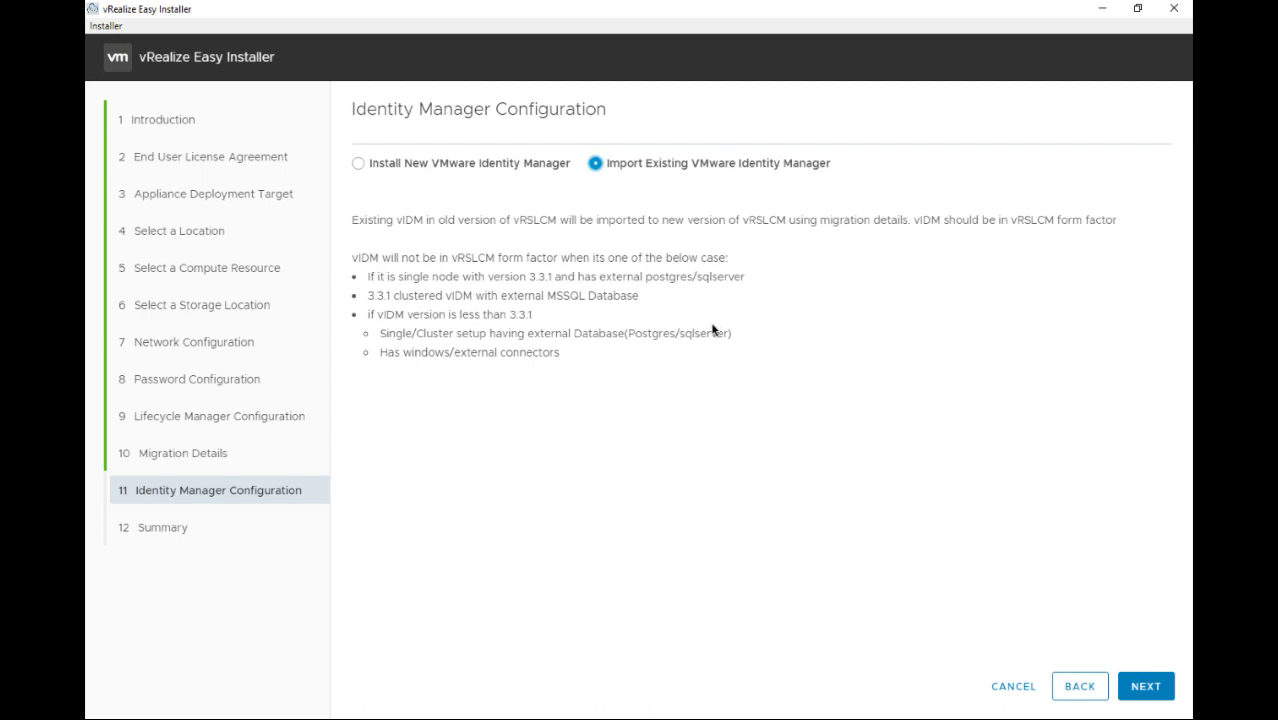
Review the Summary, submit the deployment, and bring the vRSLCM browser window forward
click(1146, 688)
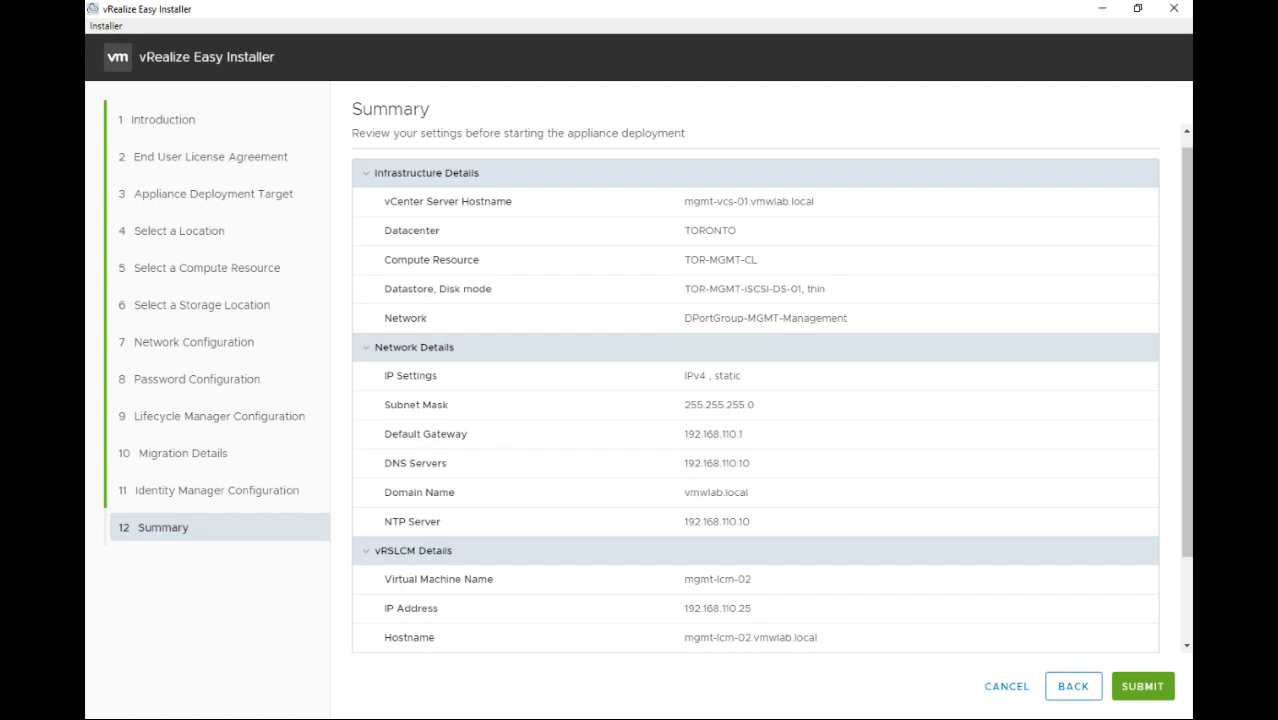
click(1136, 684)
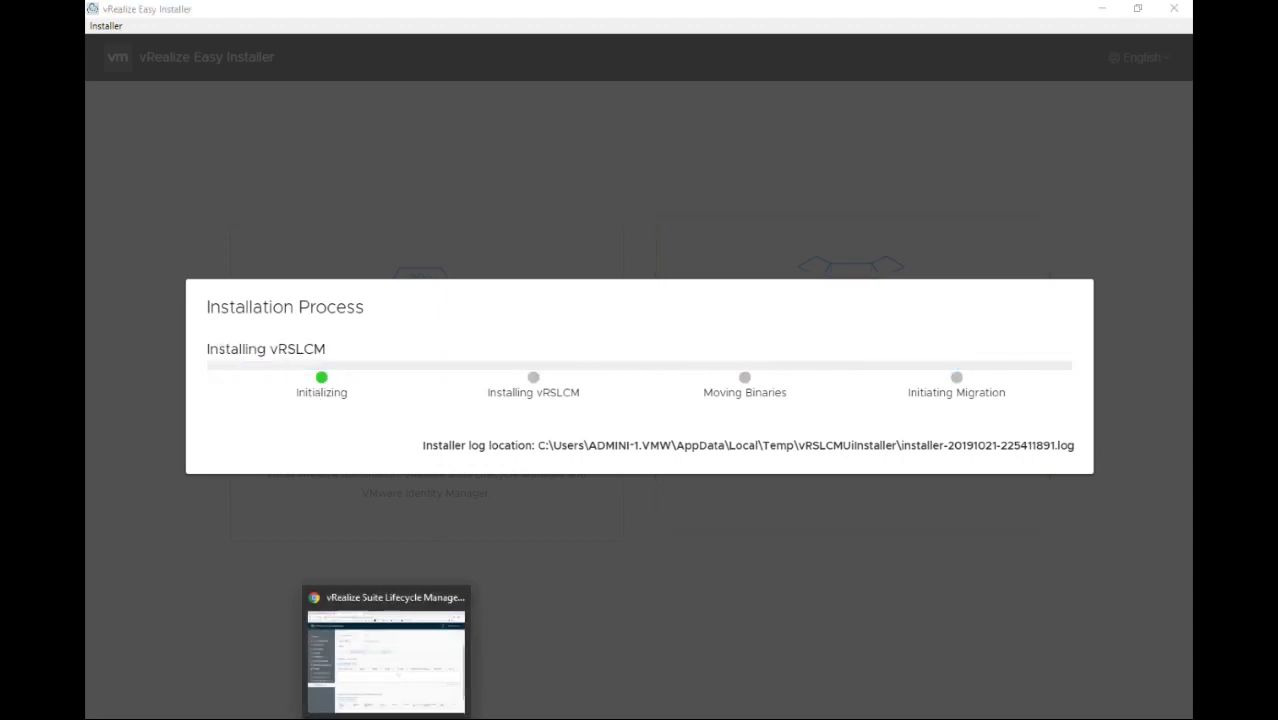
click(405, 657)
Switch to the vSphere Client page while the installation stages run to completion
click(178, 14)
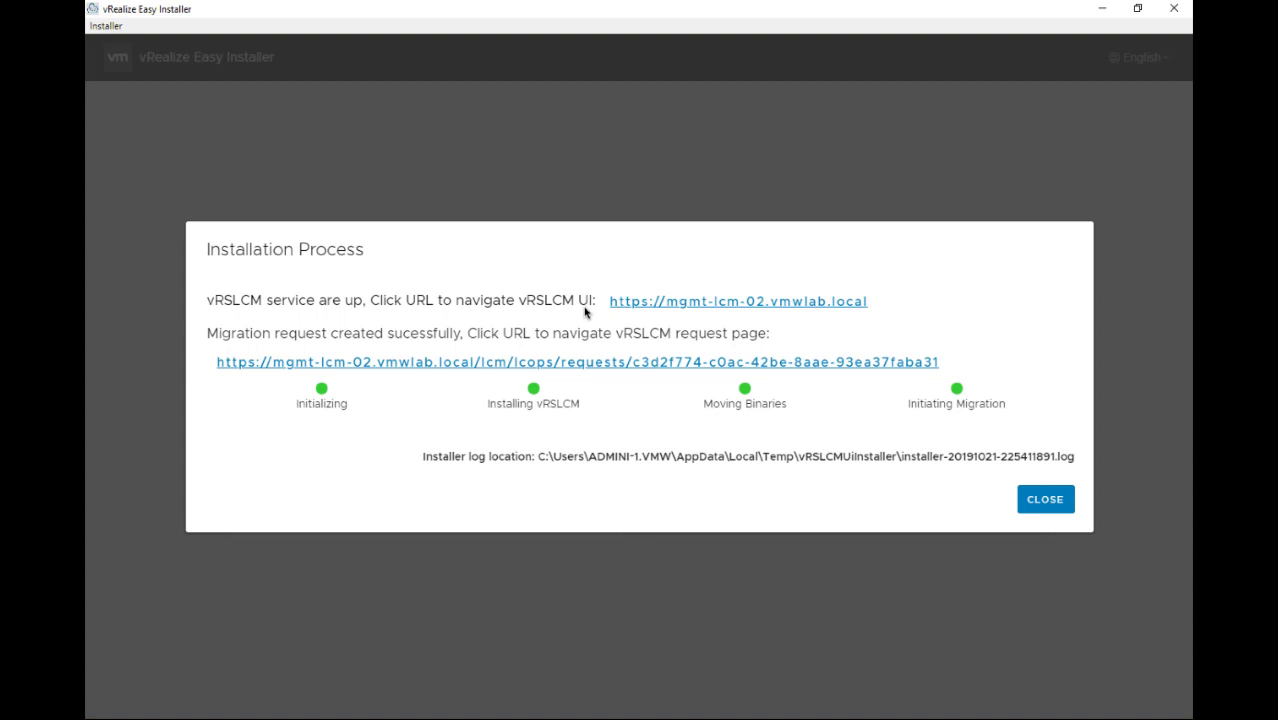
Open the migration request, bypass the certificate warning, and log in with the local admin account
click(671, 364)
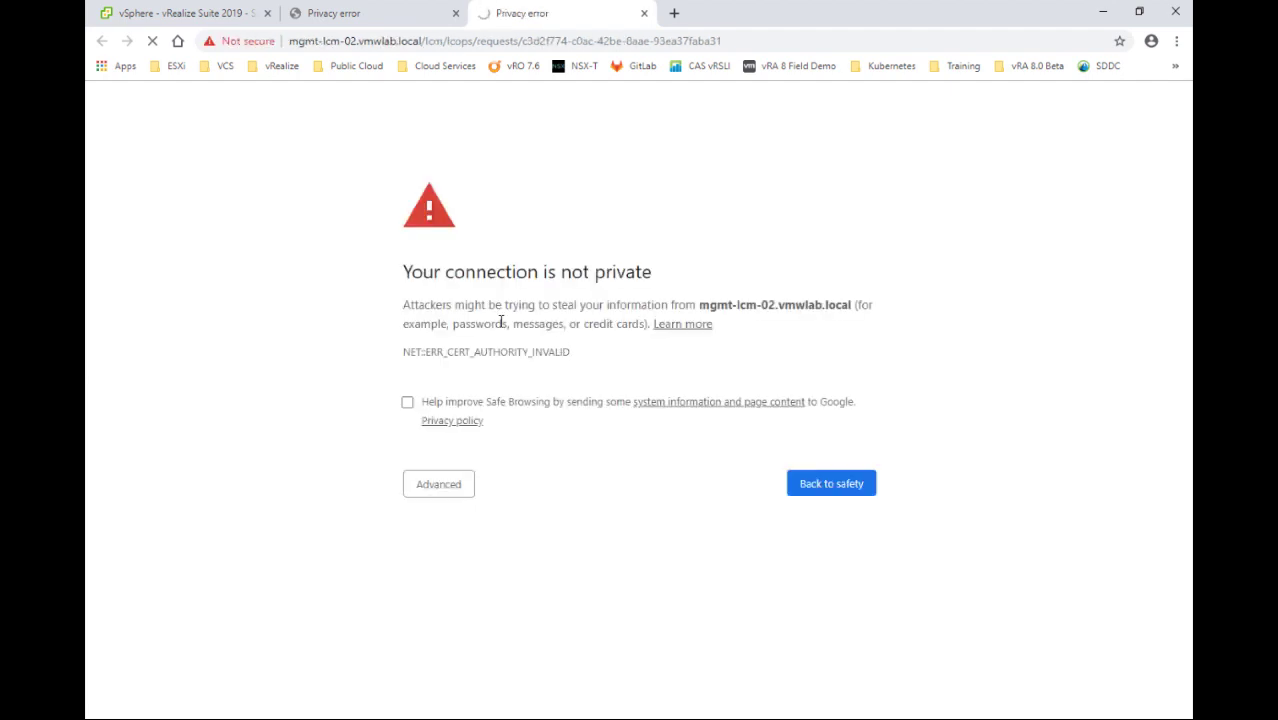
click(452, 486)
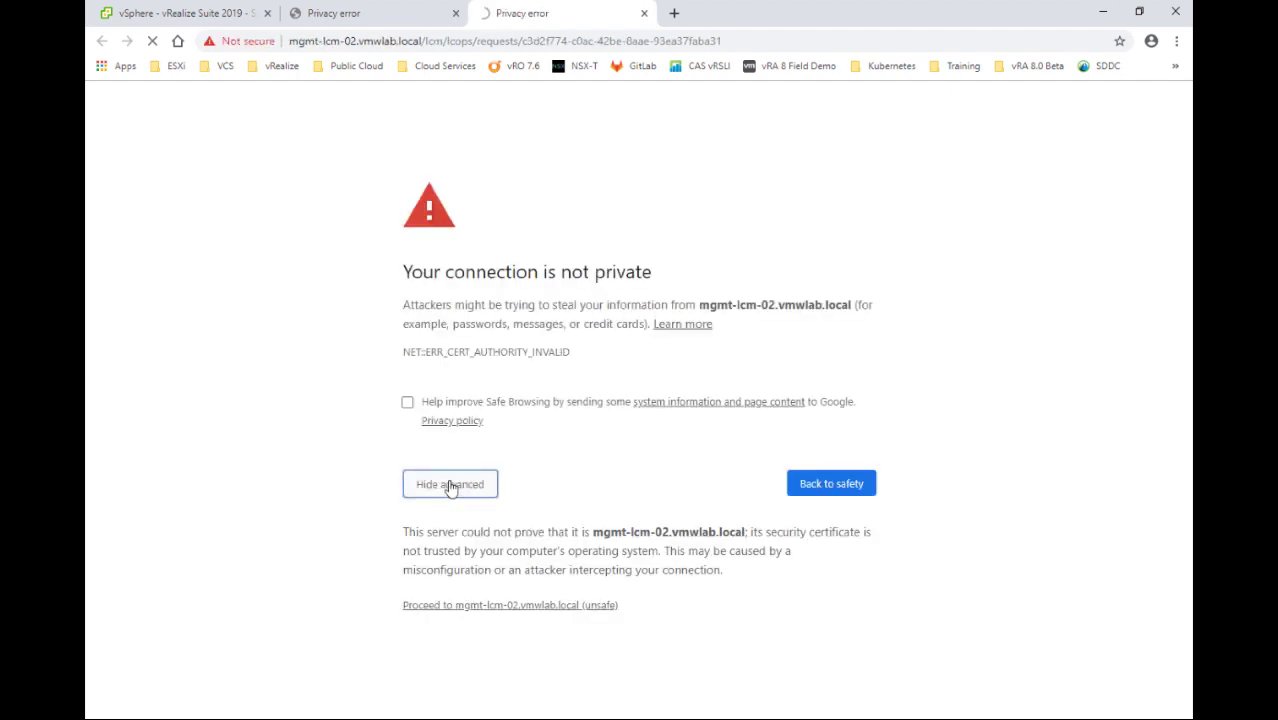
click(497, 606)
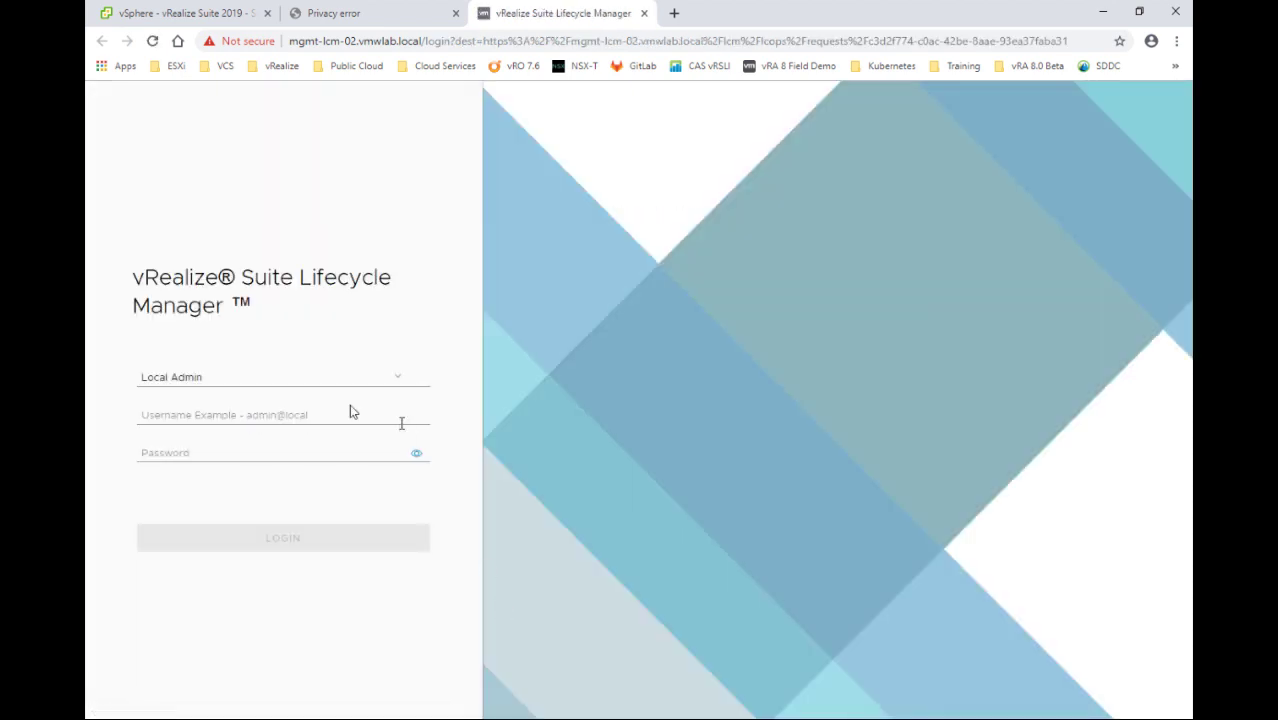
click(237, 416)
text(a)
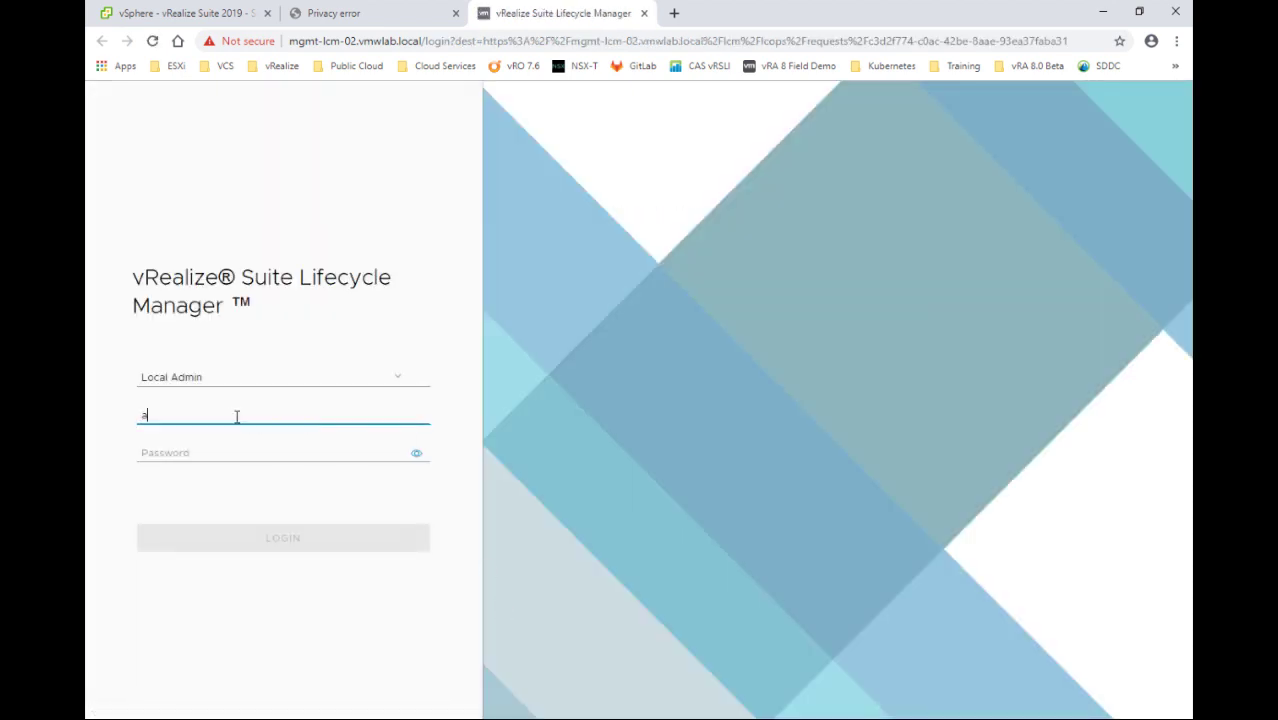
text(dmin@local)
key(Tab)
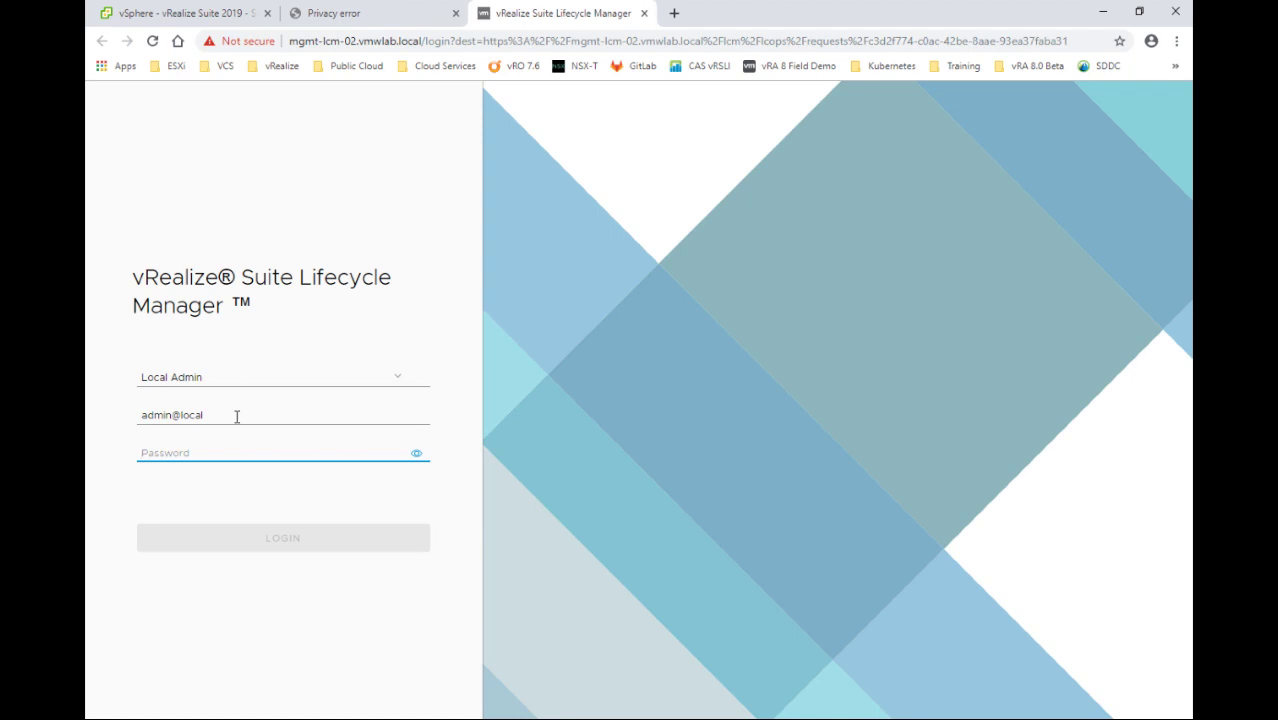
text(••)
key(Return)
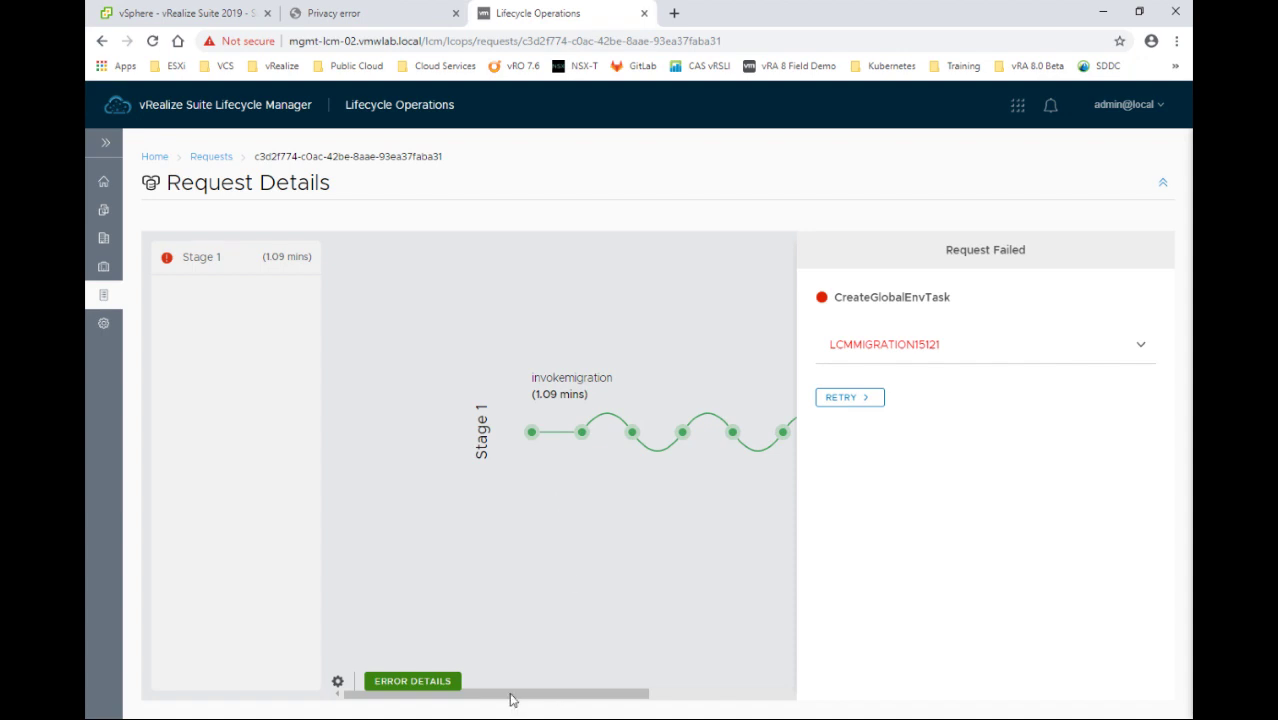
Close the Request Failed panel, inspect the stage graph, and return to the Requests list
click(750, 697)
click(750, 697)
drag(750, 697, 479, 694)
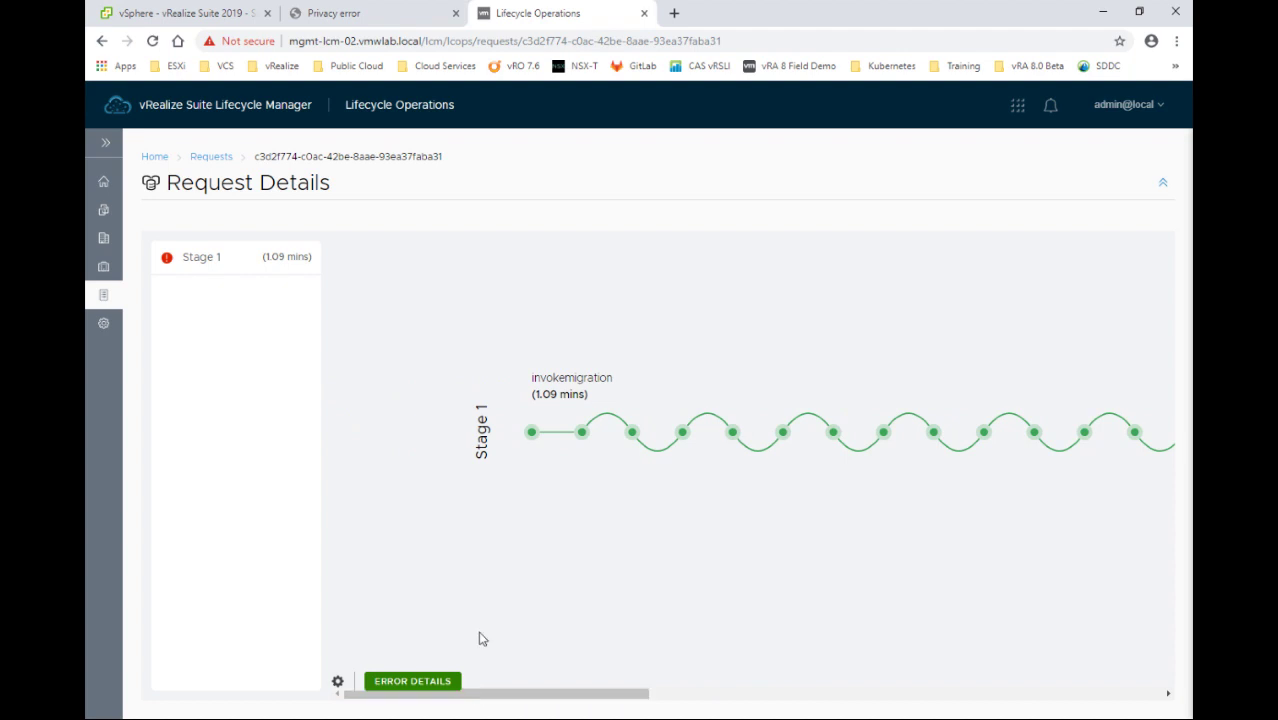
click(103, 297)
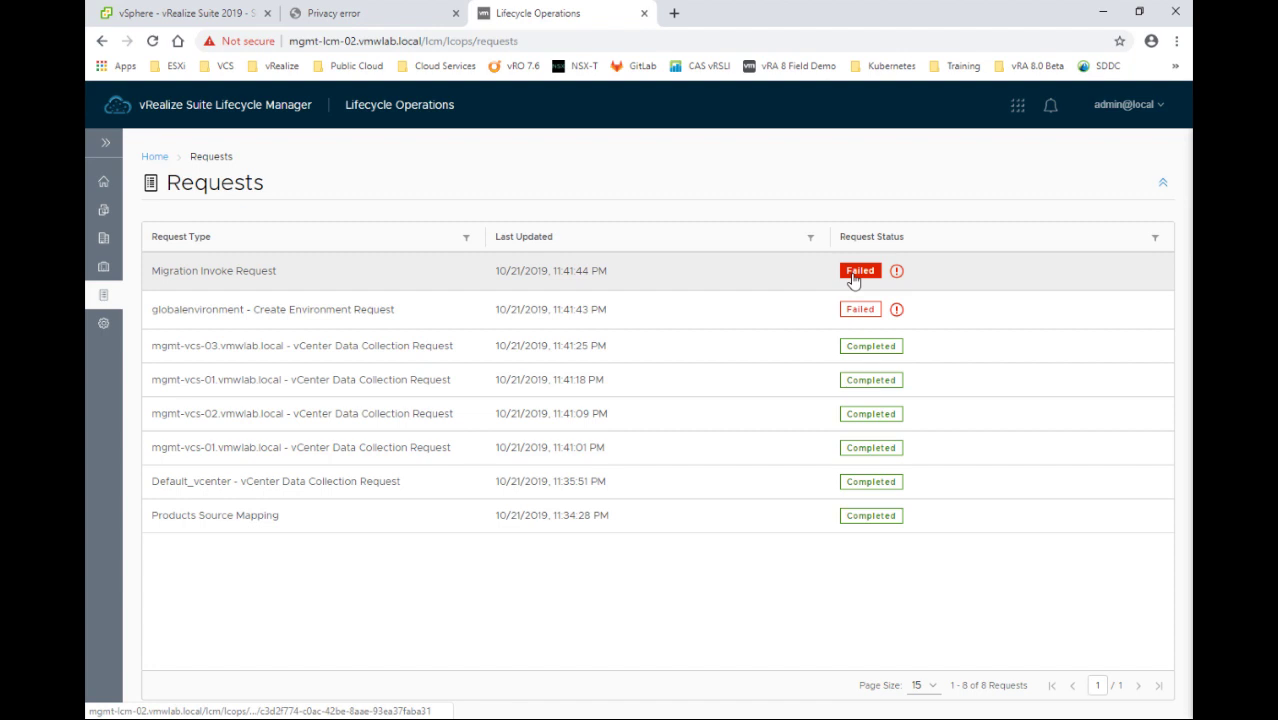
Inspect the Migration Invoke Request's LCMMIGRATION15121 error and its global environment failure cause
click(898, 272)
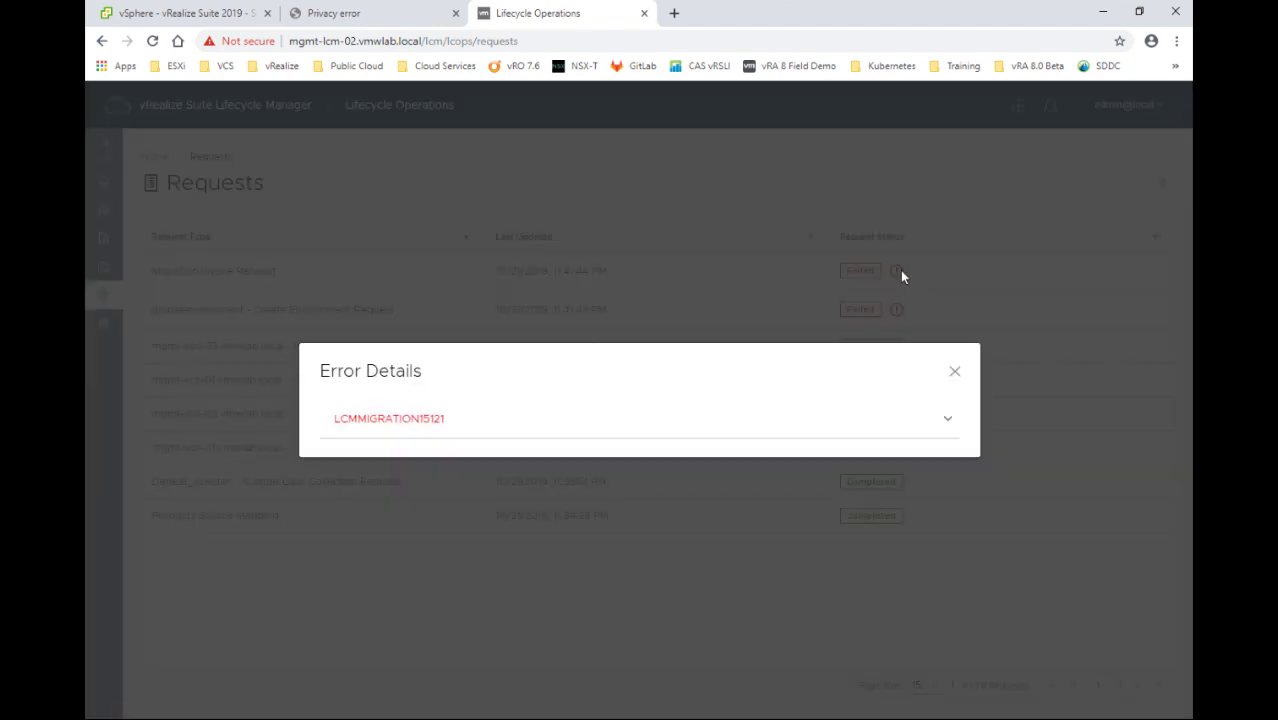
click(944, 420)
drag(392, 421, 661, 426)
click(520, 426)
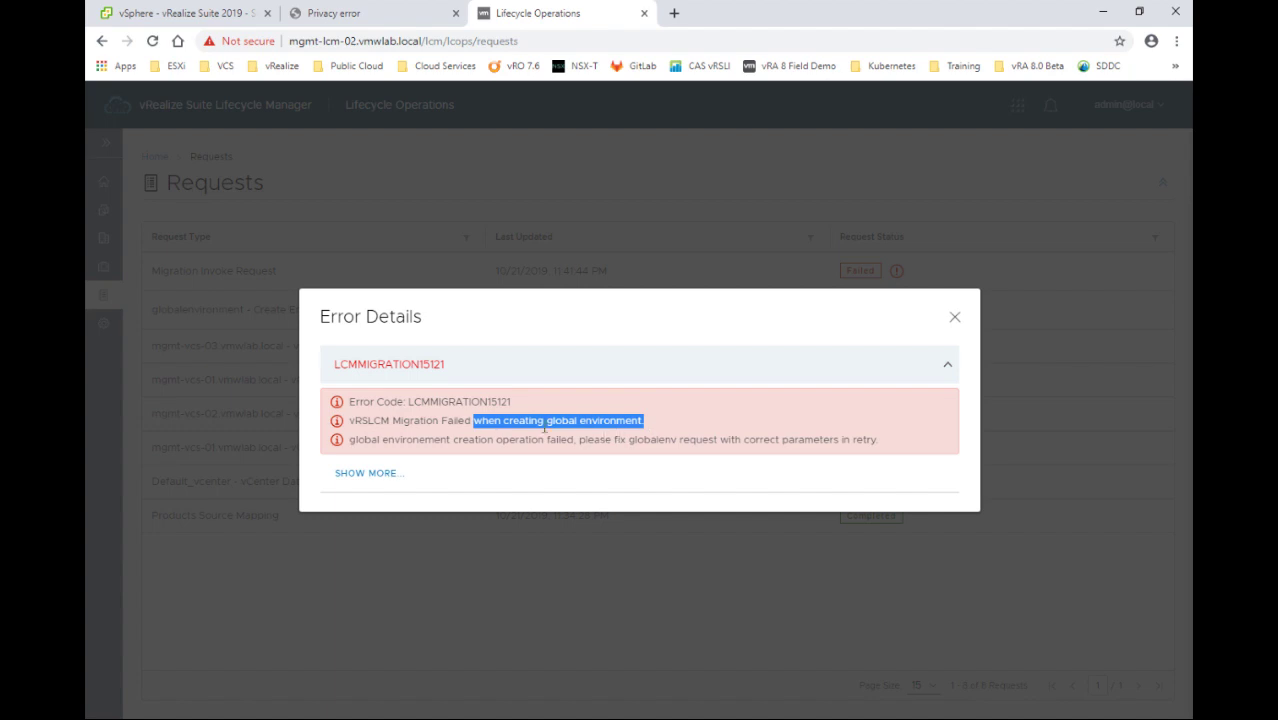
click(955, 318)
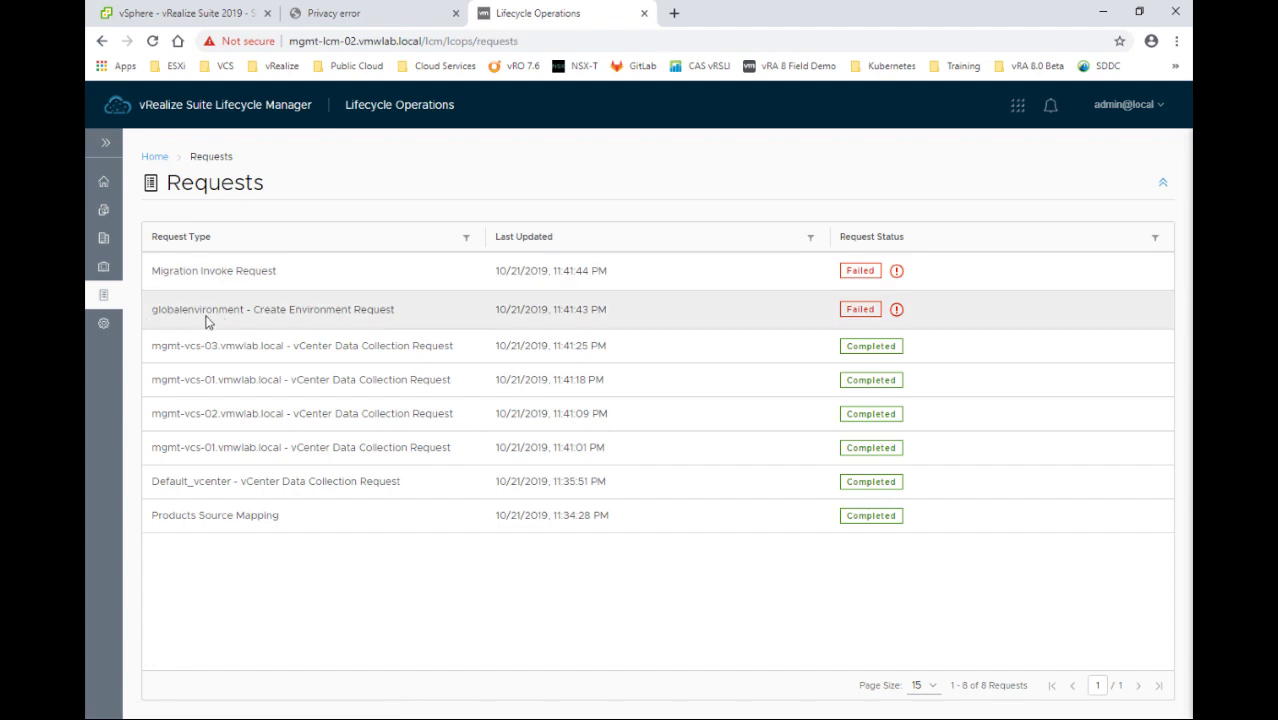
Expand the globalenvironment request's LCMVIDMIMPORT0018 error and its full stack trace
click(897, 312)
click(947, 419)
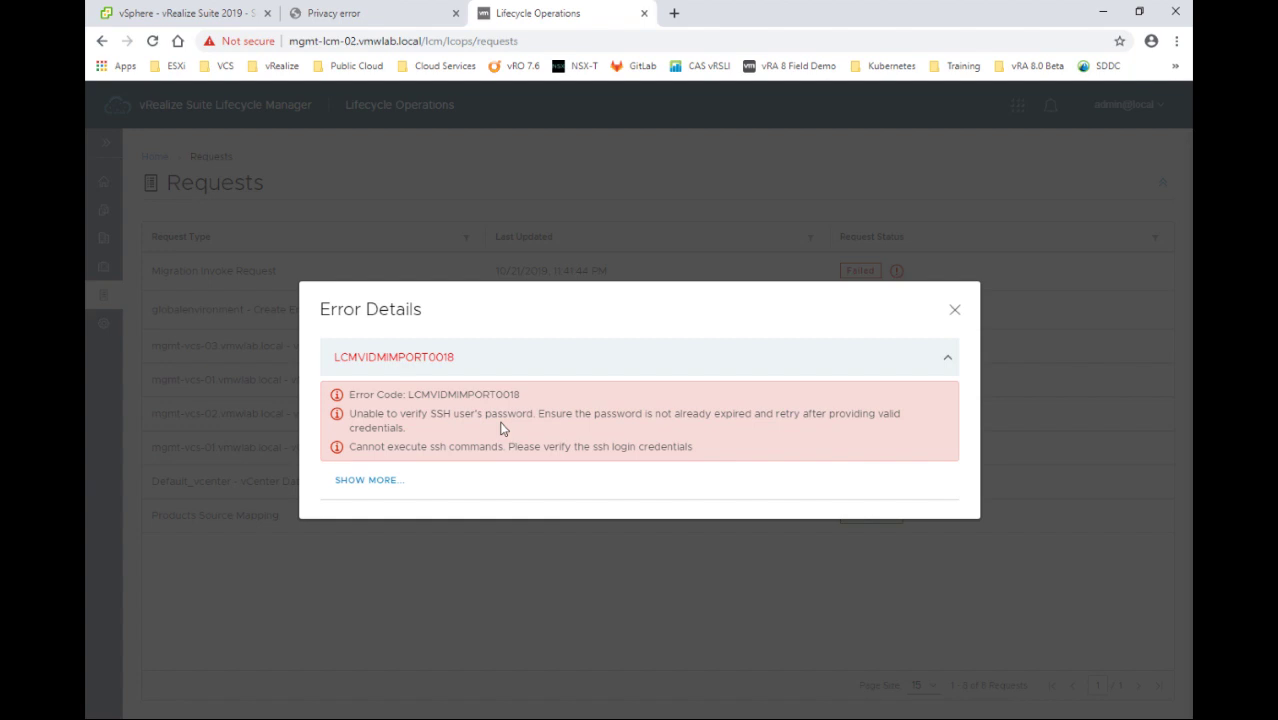
click(372, 484)
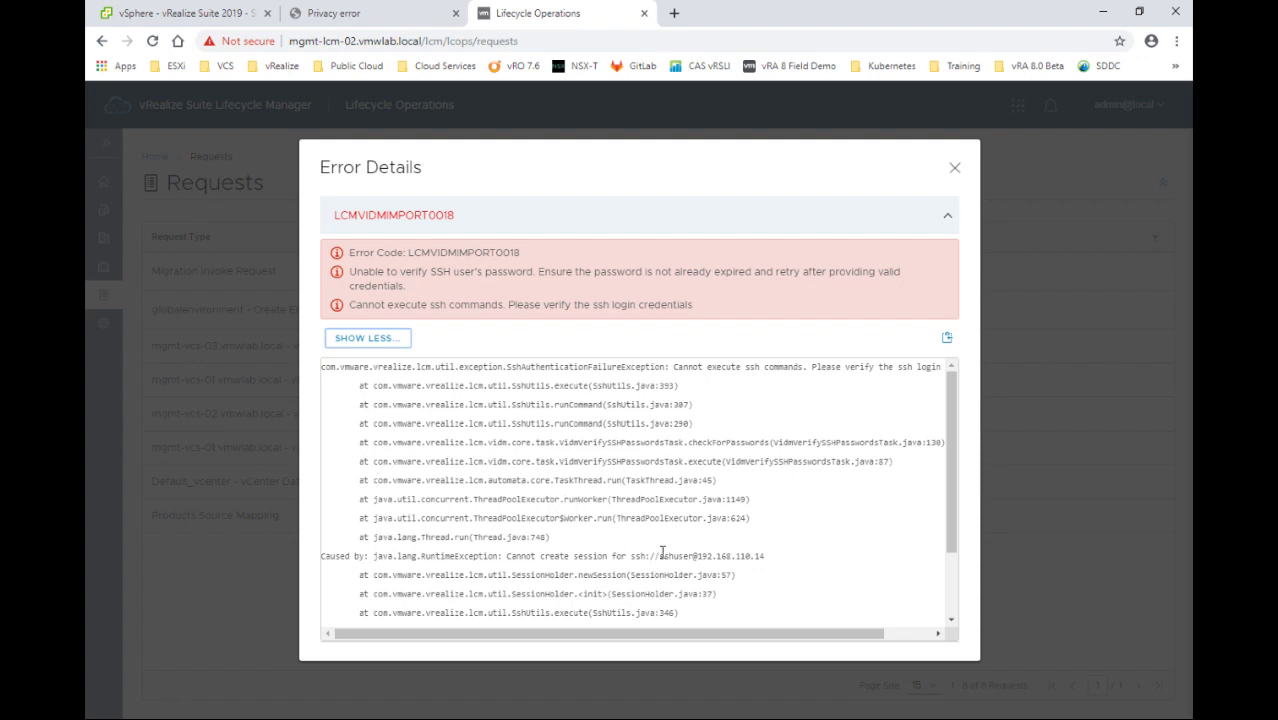
mouse_move(659, 559)
mouse_down()
mouse_move(728, 557)
mouse_move(697, 557)
mouse_up()
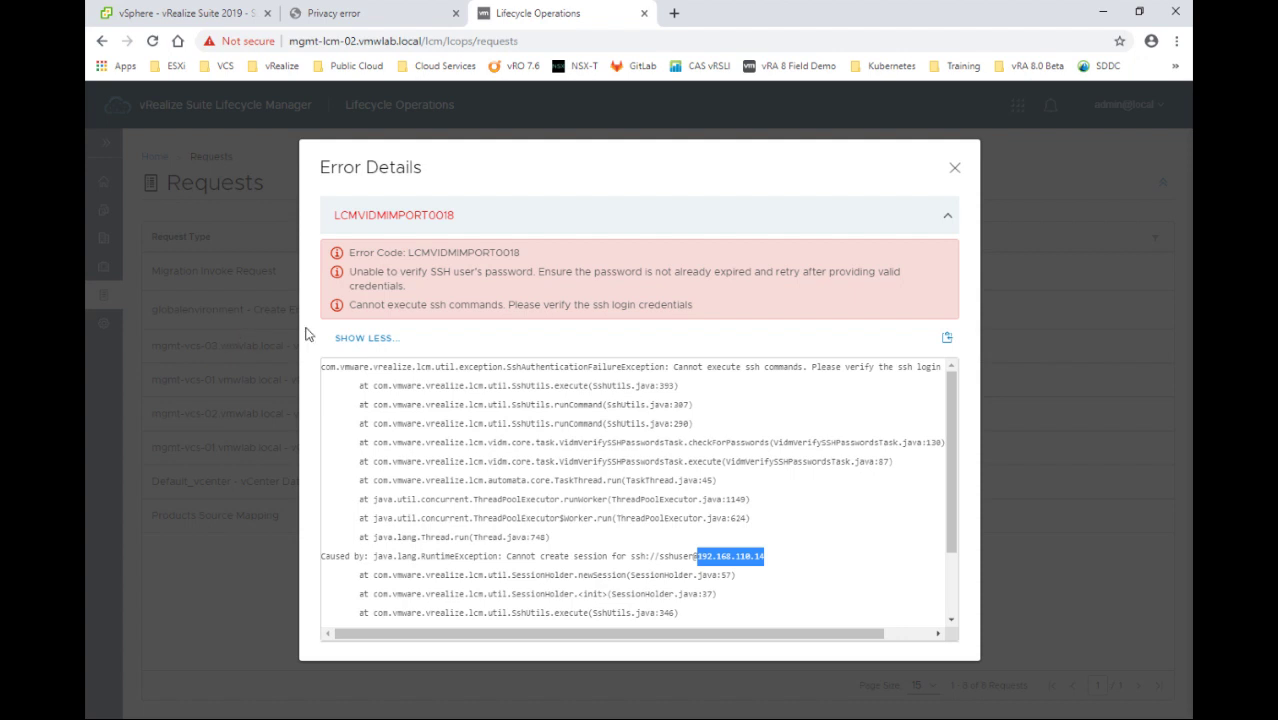
Retry the failed globalenvironment request with vidmSshPassword as the SSH User Password
click(956, 178)
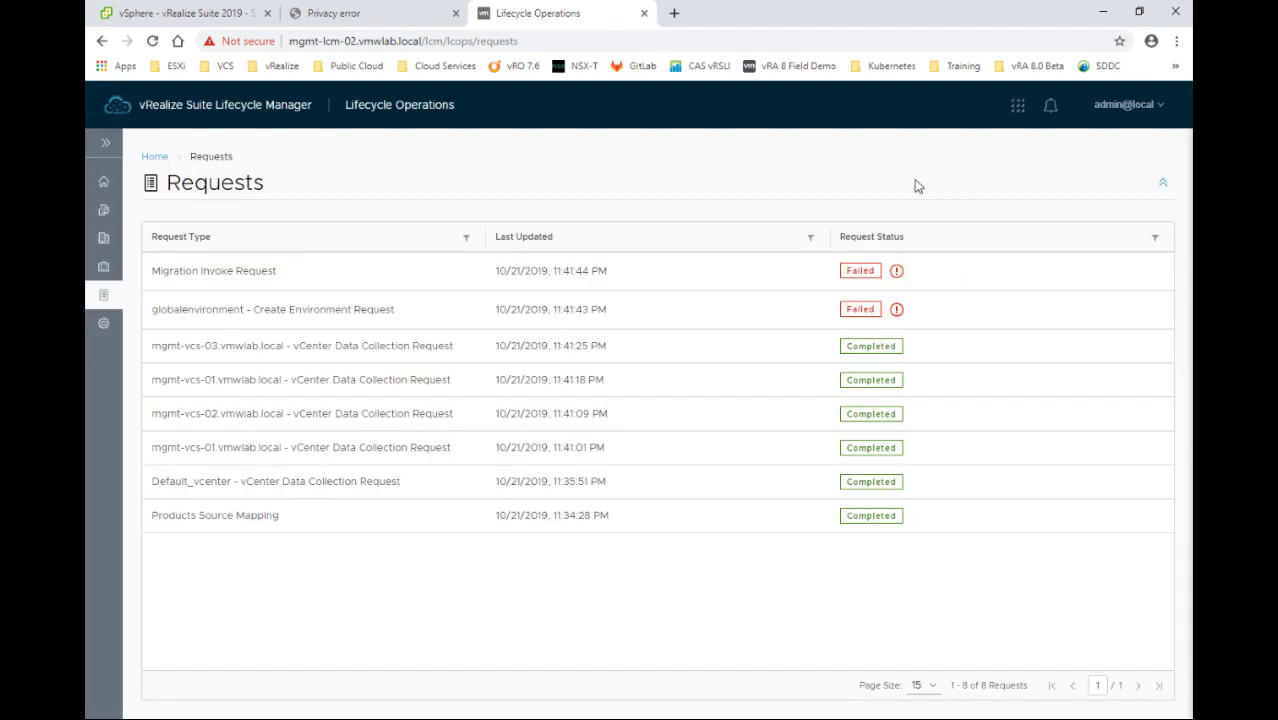
click(859, 303)
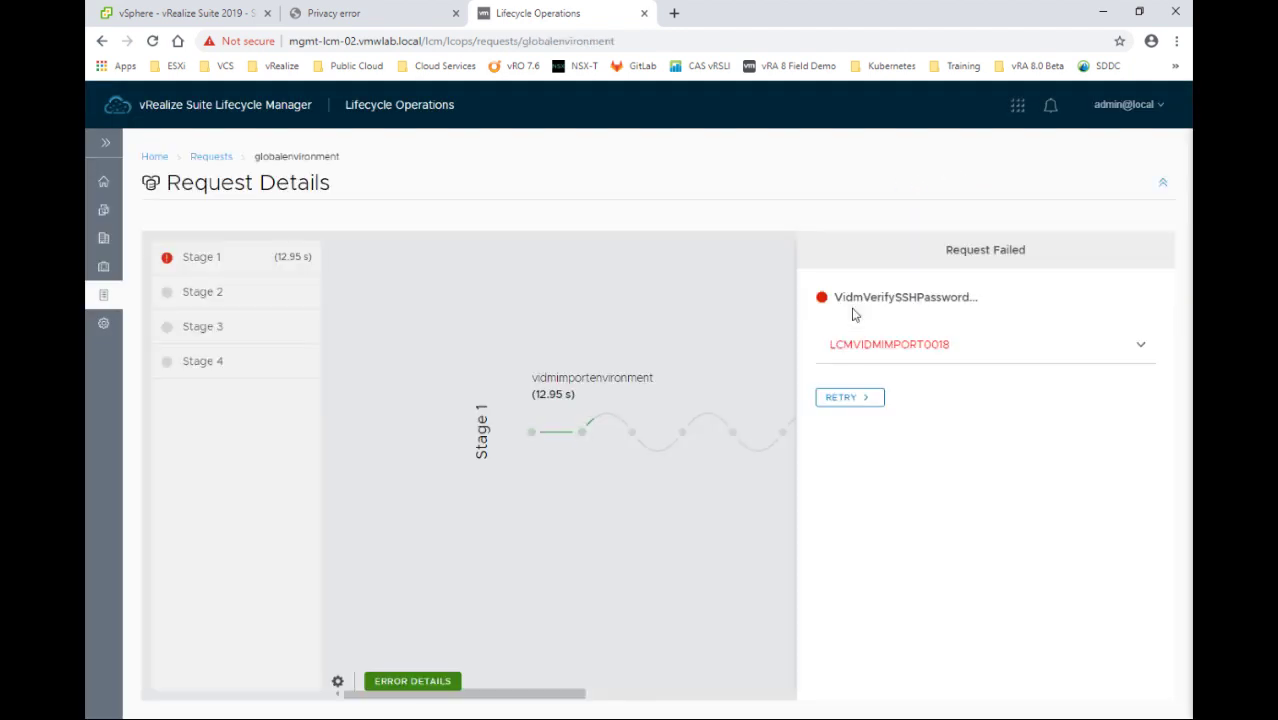
click(861, 400)
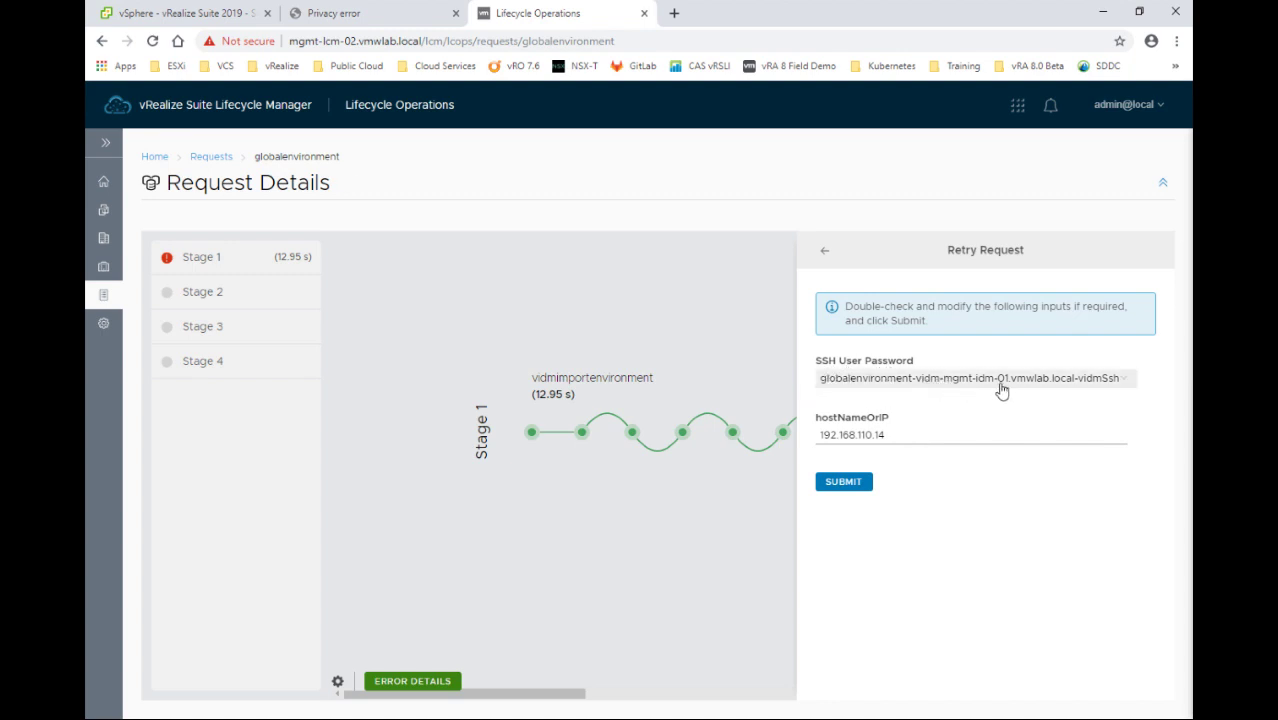
click(1126, 385)
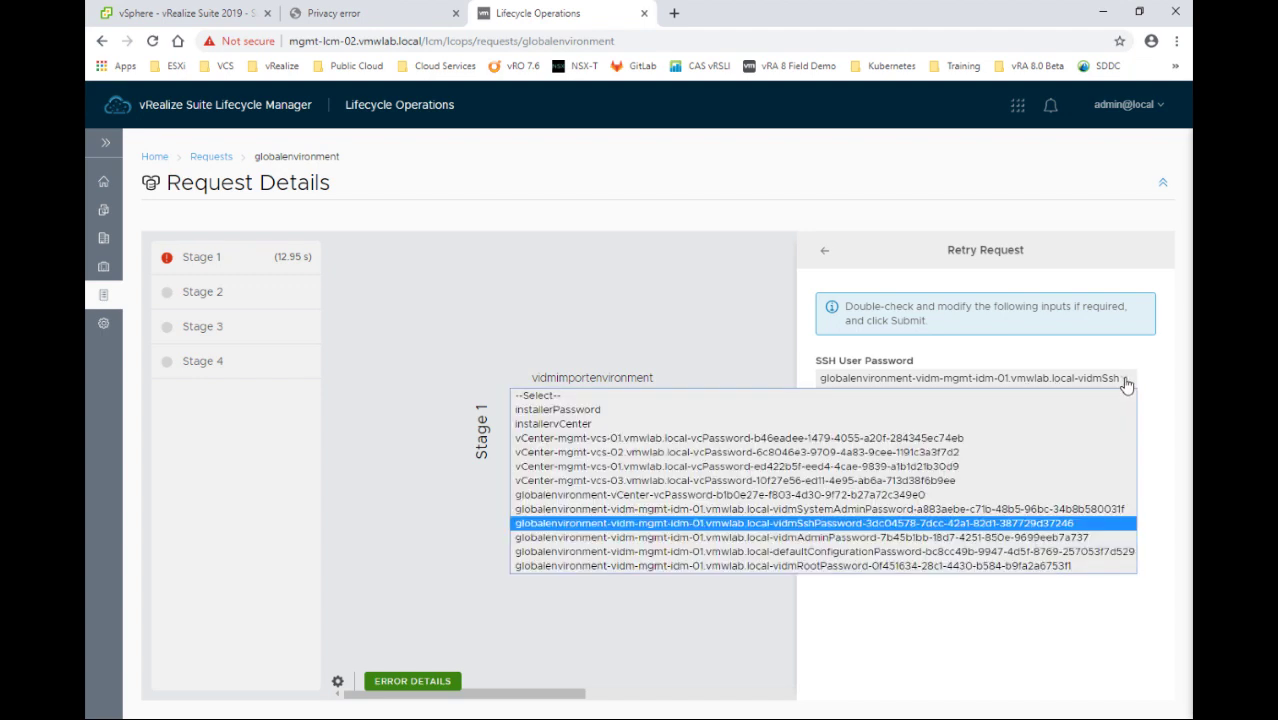
click(1080, 523)
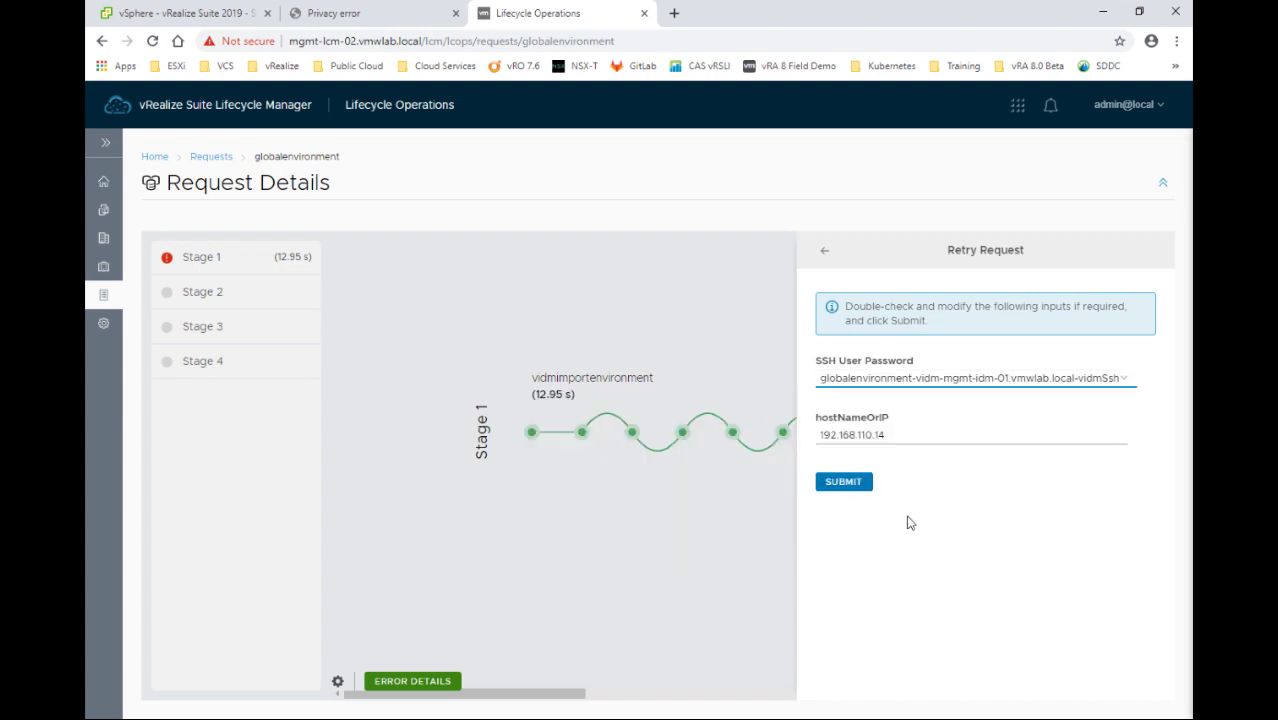
click(841, 484)
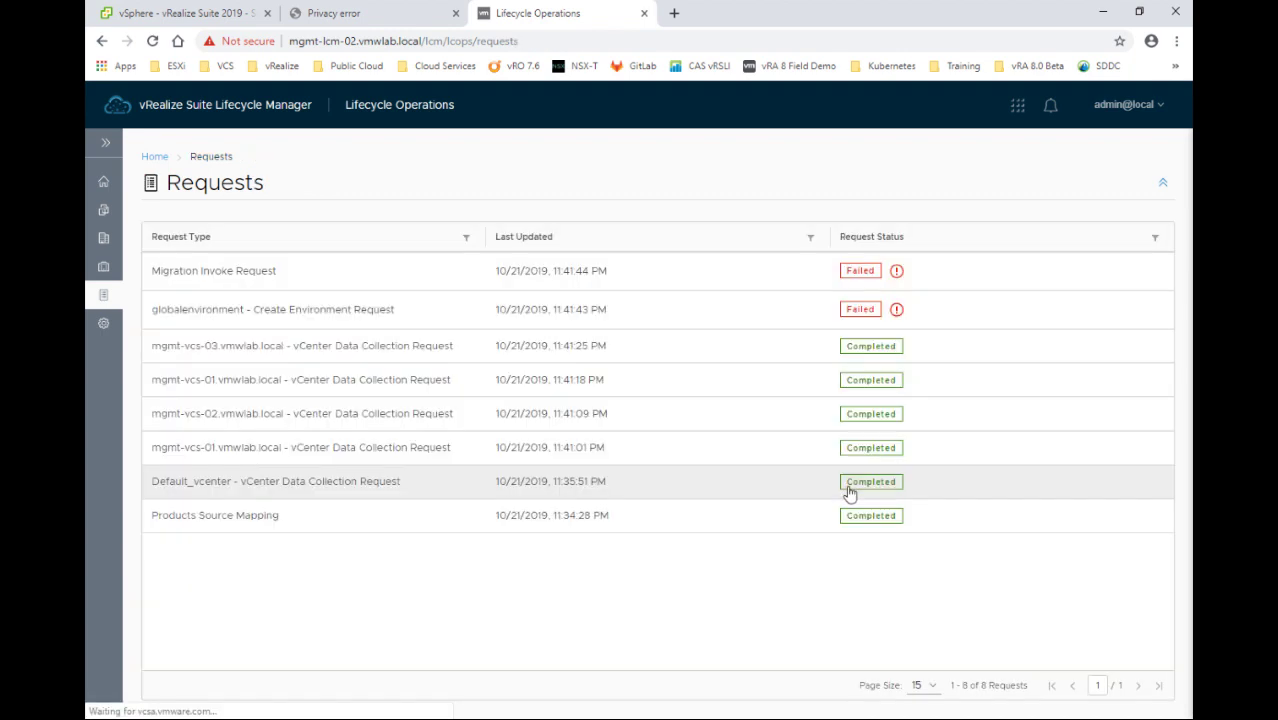
Inspect the new request's LCMVIDMIMPORT0018 error and open its retry form again
click(873, 270)
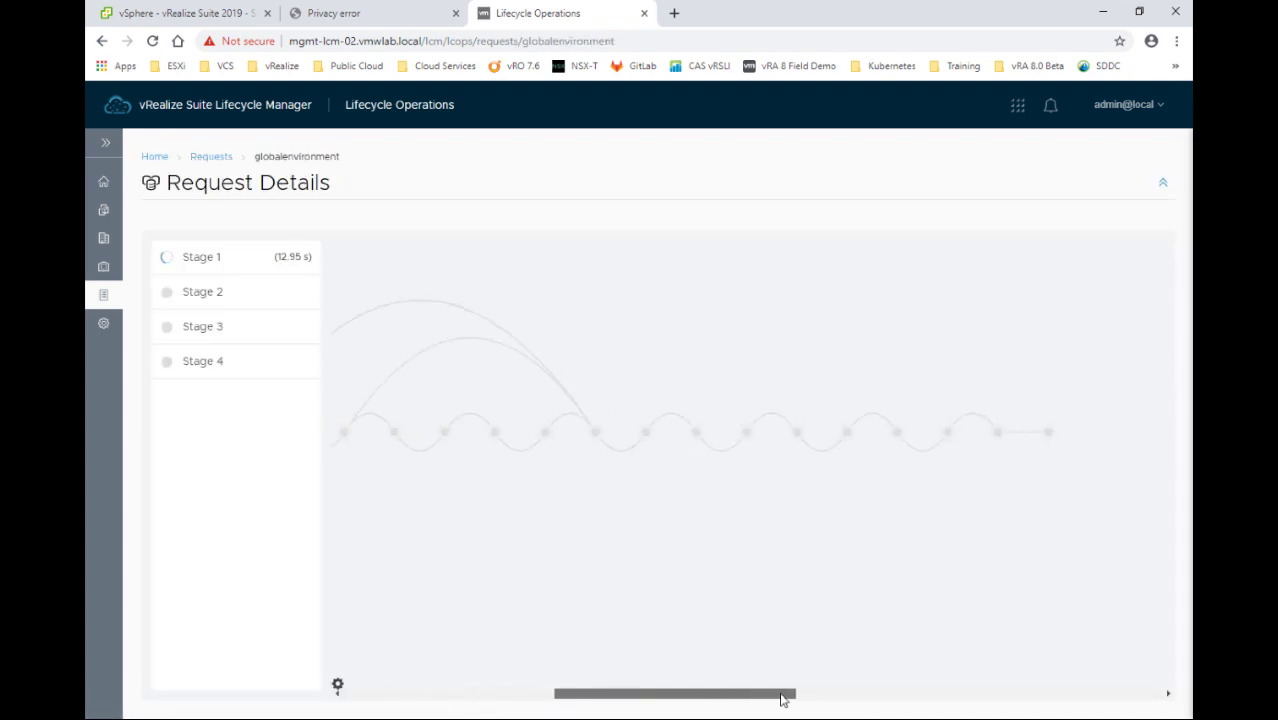
click(743, 434)
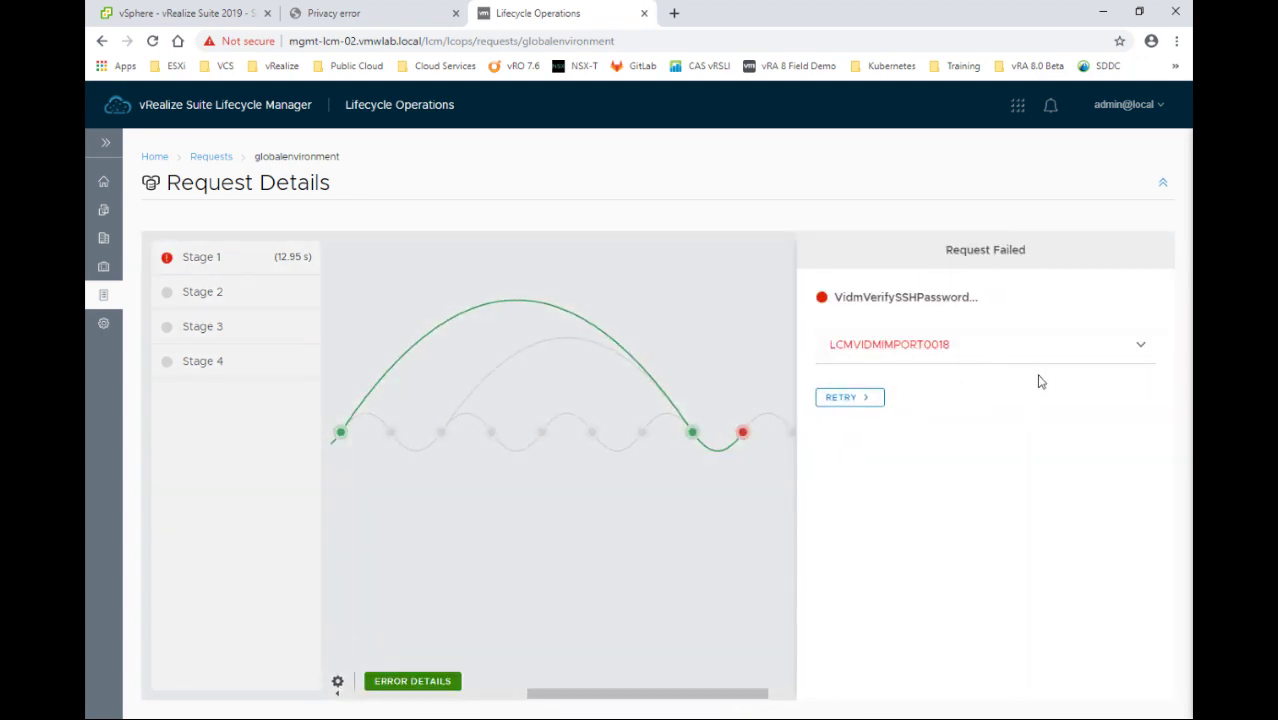
click(1143, 350)
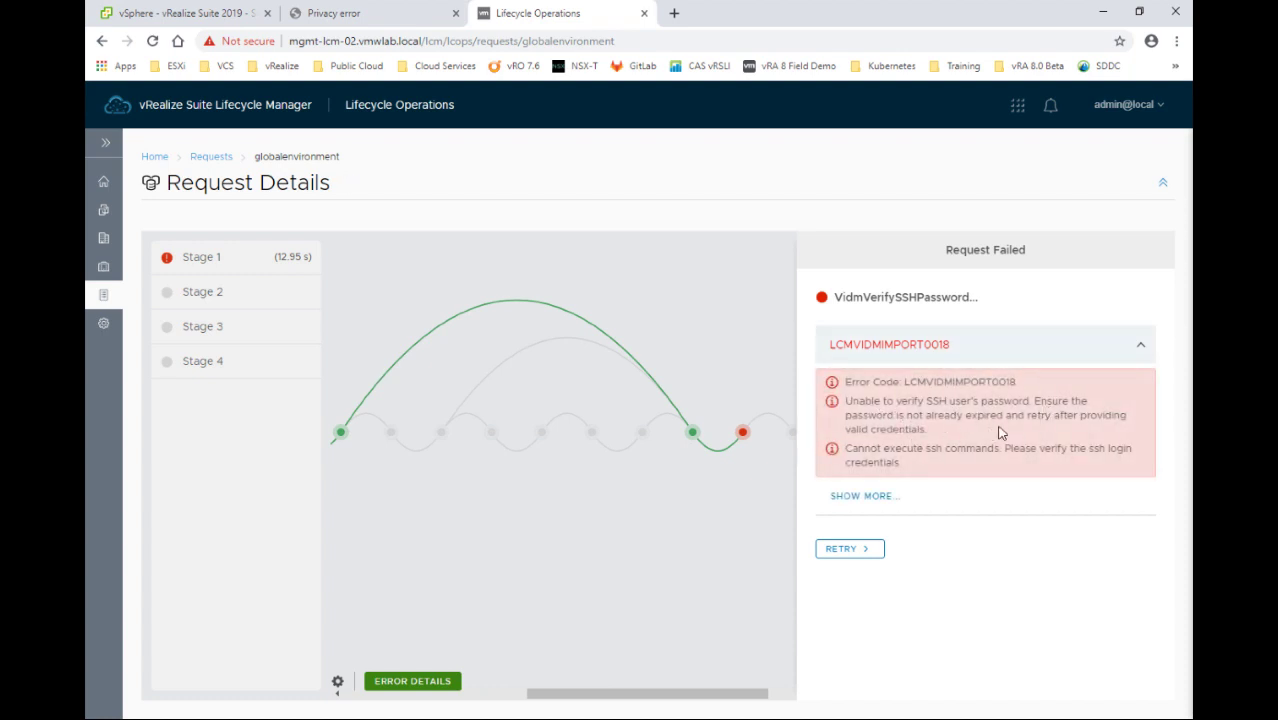
click(1141, 346)
click(853, 398)
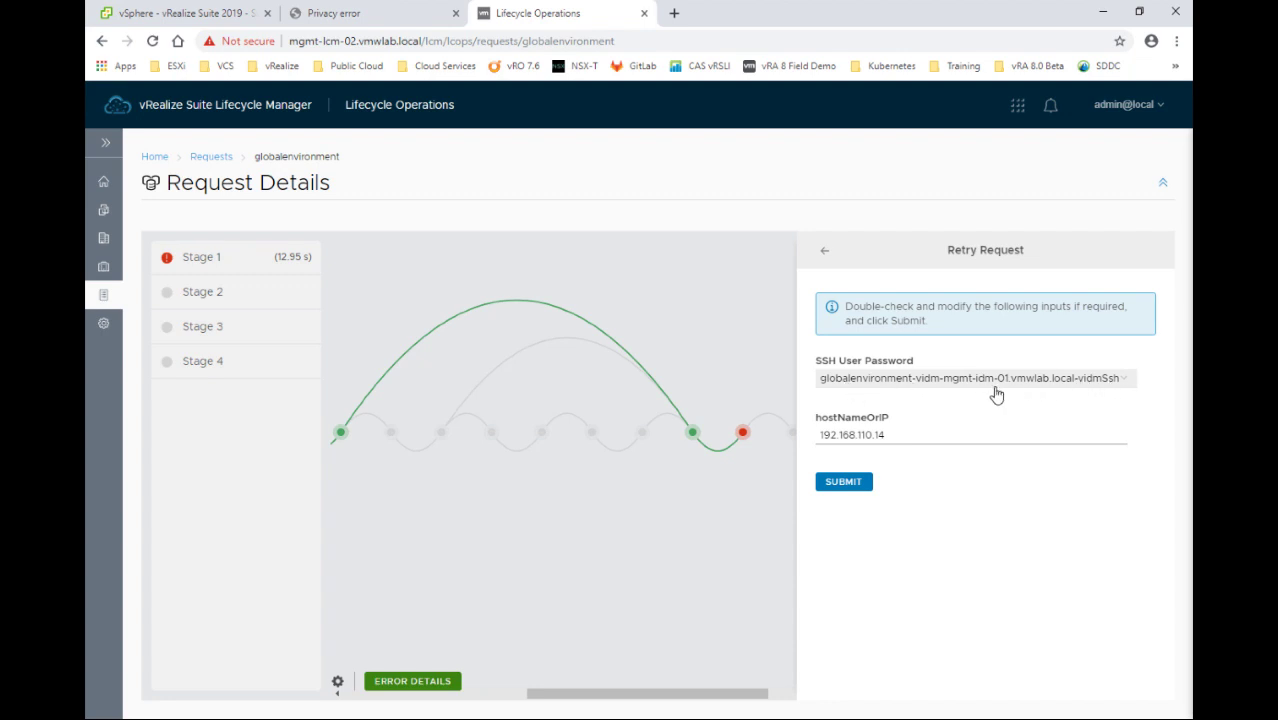
click(191, 110)
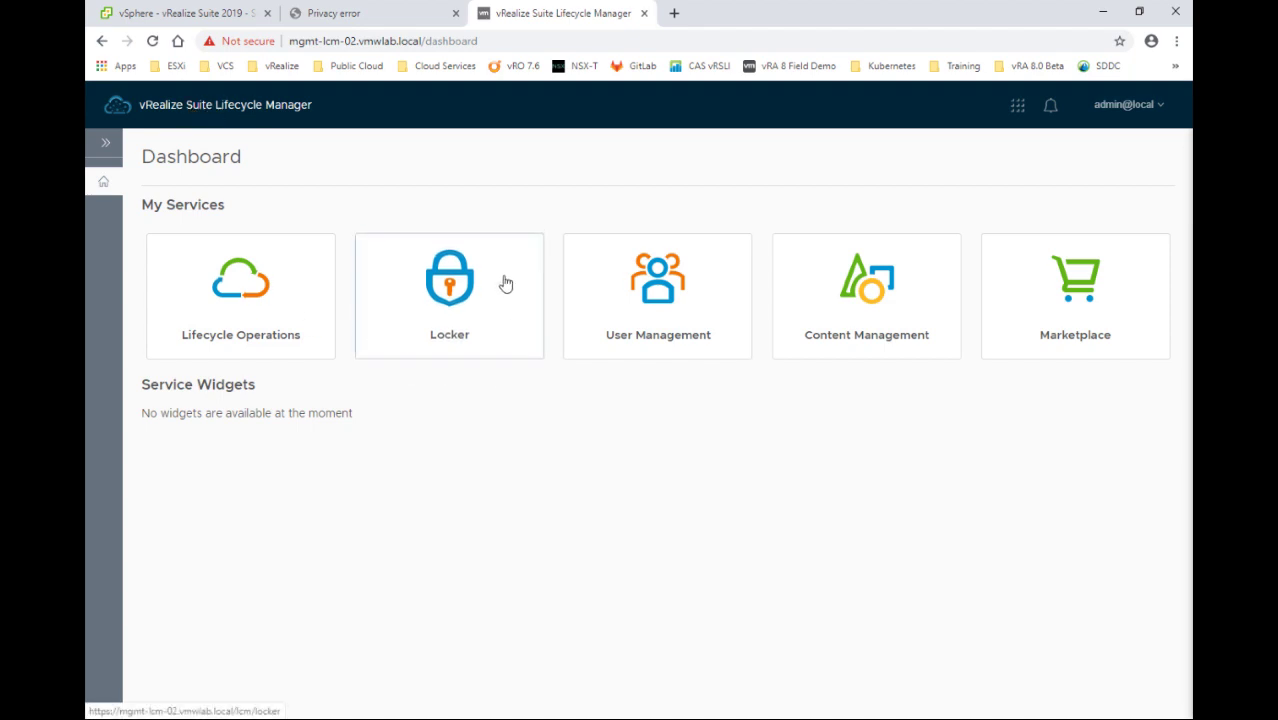
Browse the Locker's stored passwords to page 2, then open the Add Password form
click(424, 322)
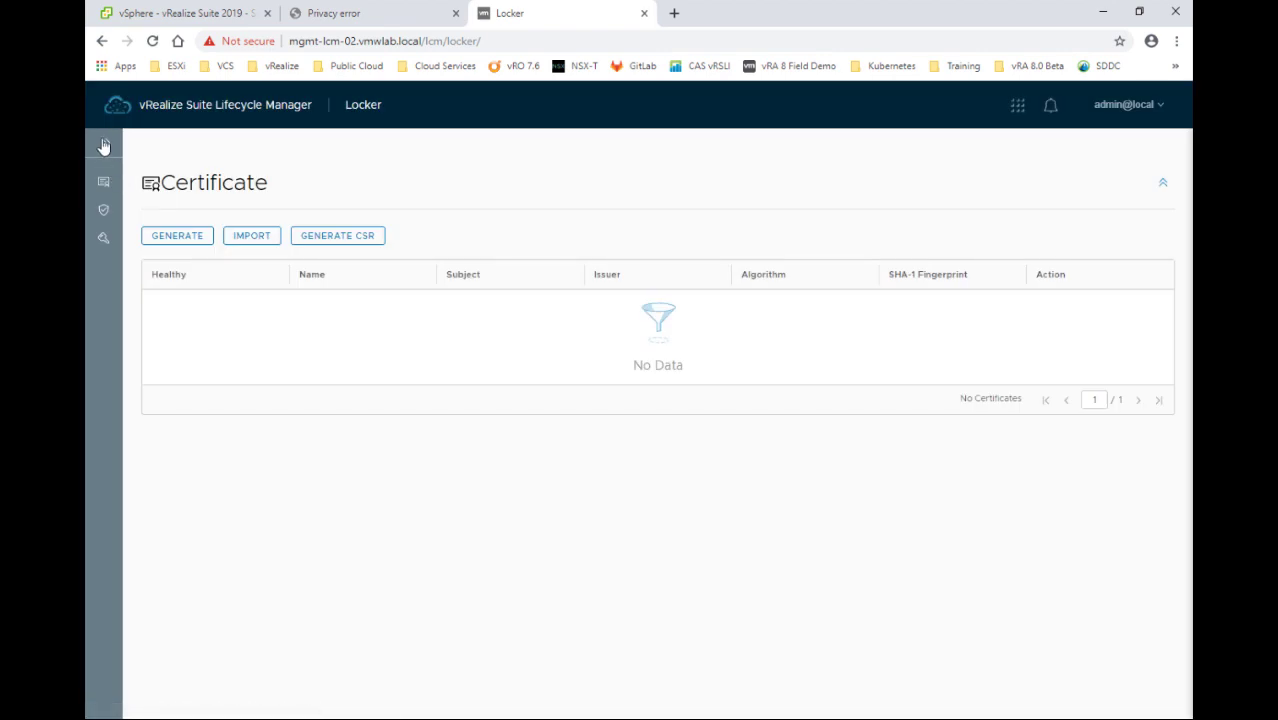
click(105, 143)
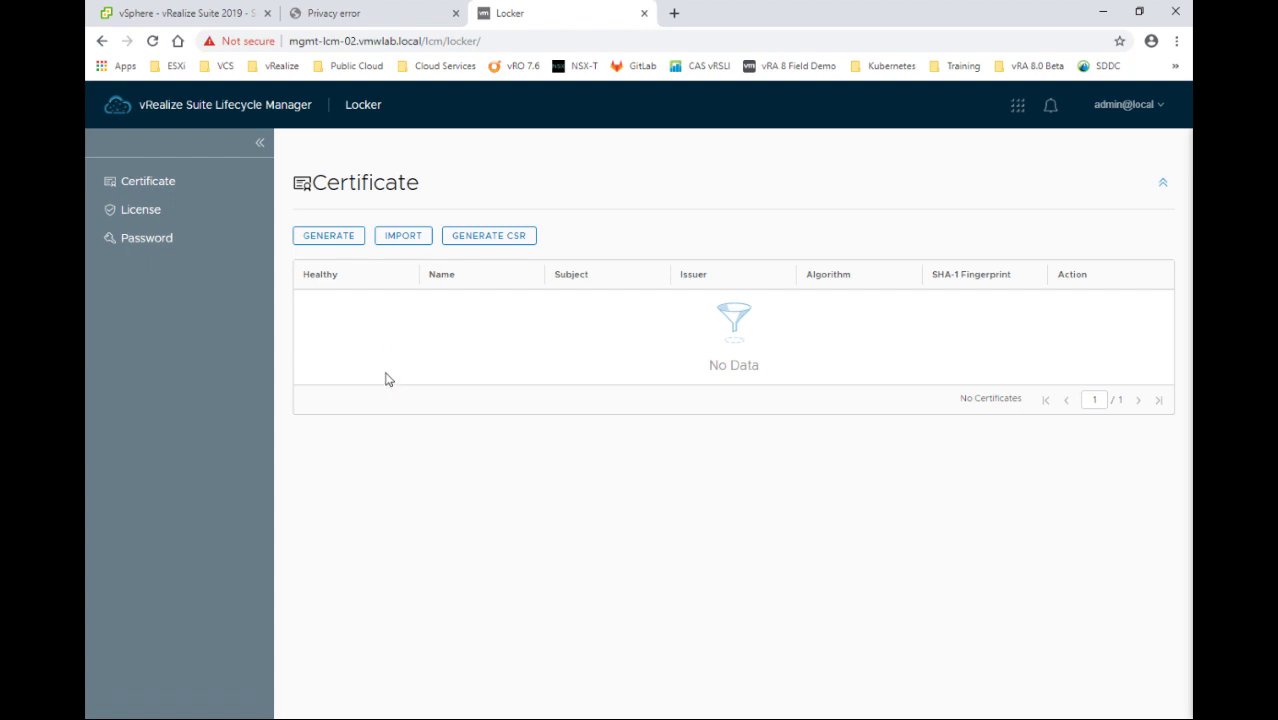
click(142, 211)
click(137, 246)
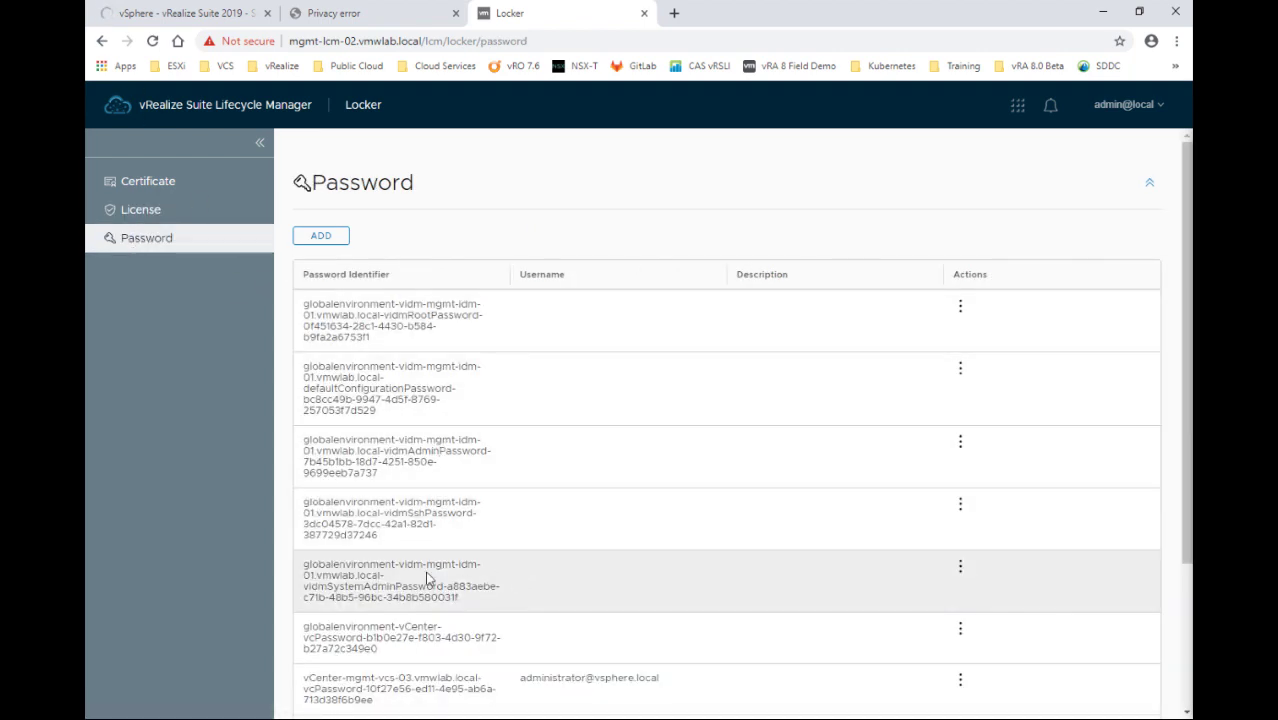
scroll(427, 578, down, 3)
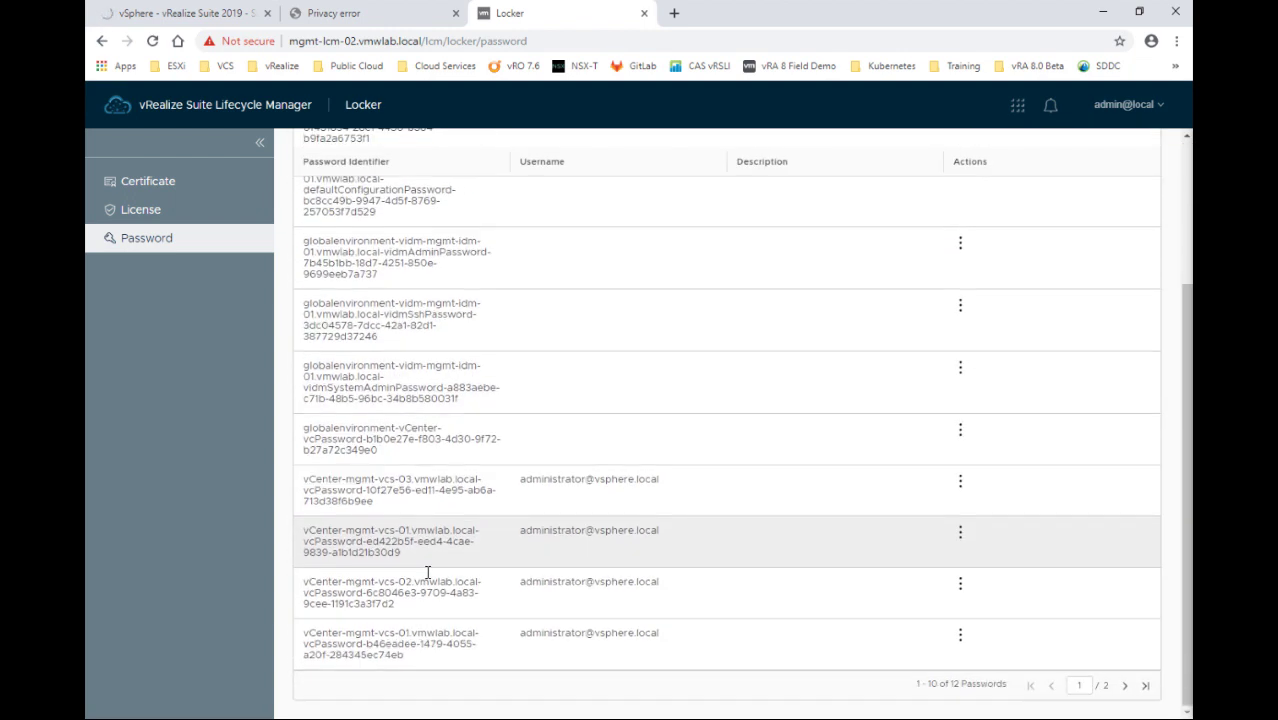
click(1126, 686)
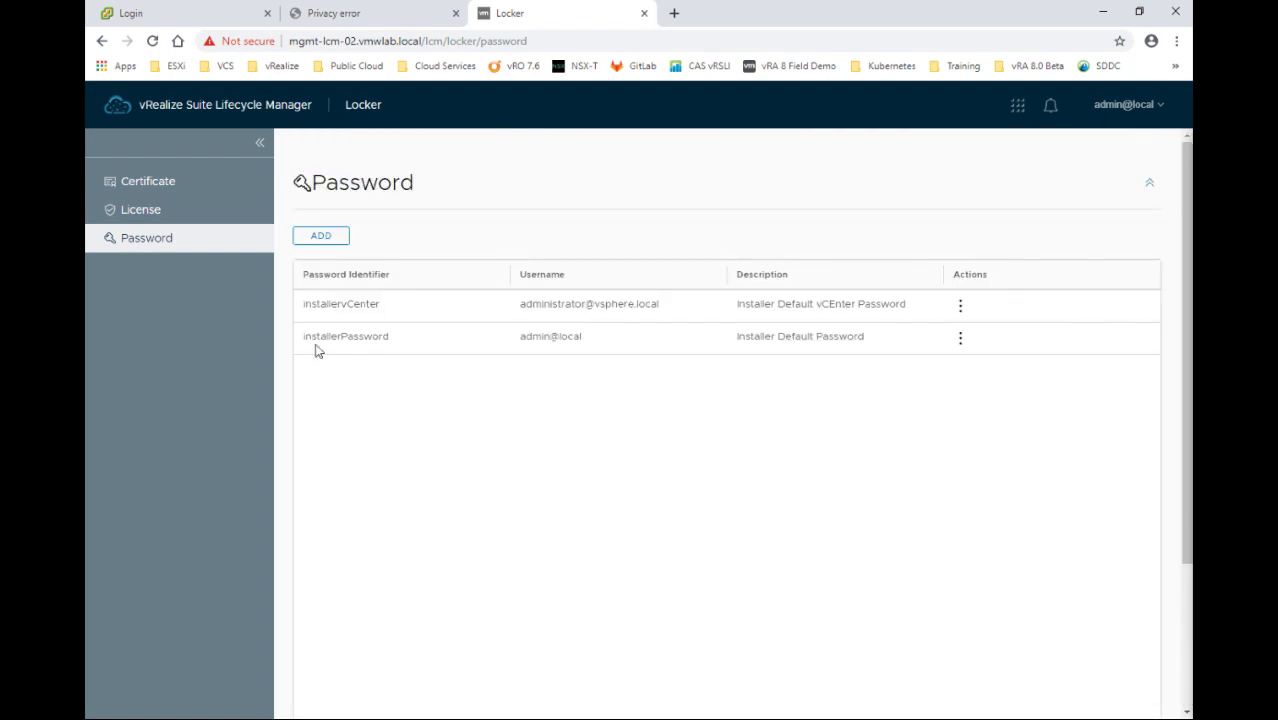
click(323, 239)
Enter the alias 'sshuser Password' and the SSH account password with its confirmation
click(509, 267)
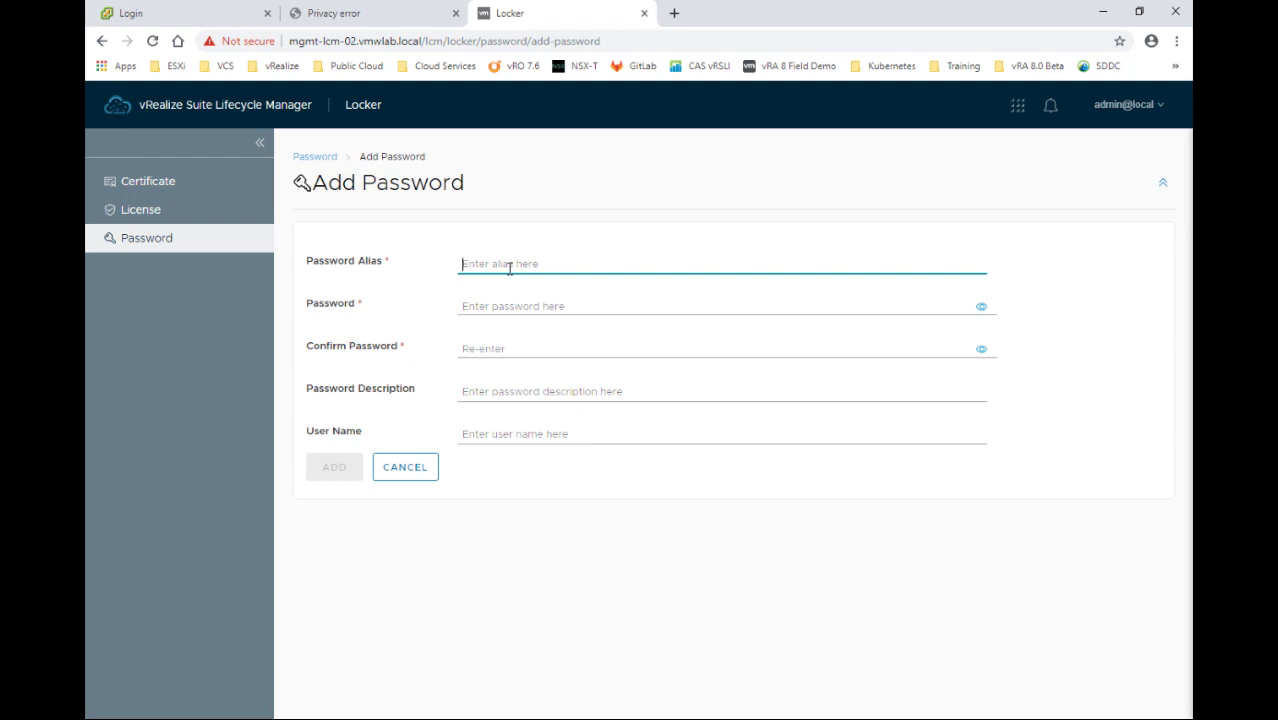
text(ss)
text(husw)
text( Password)
click(530, 305)
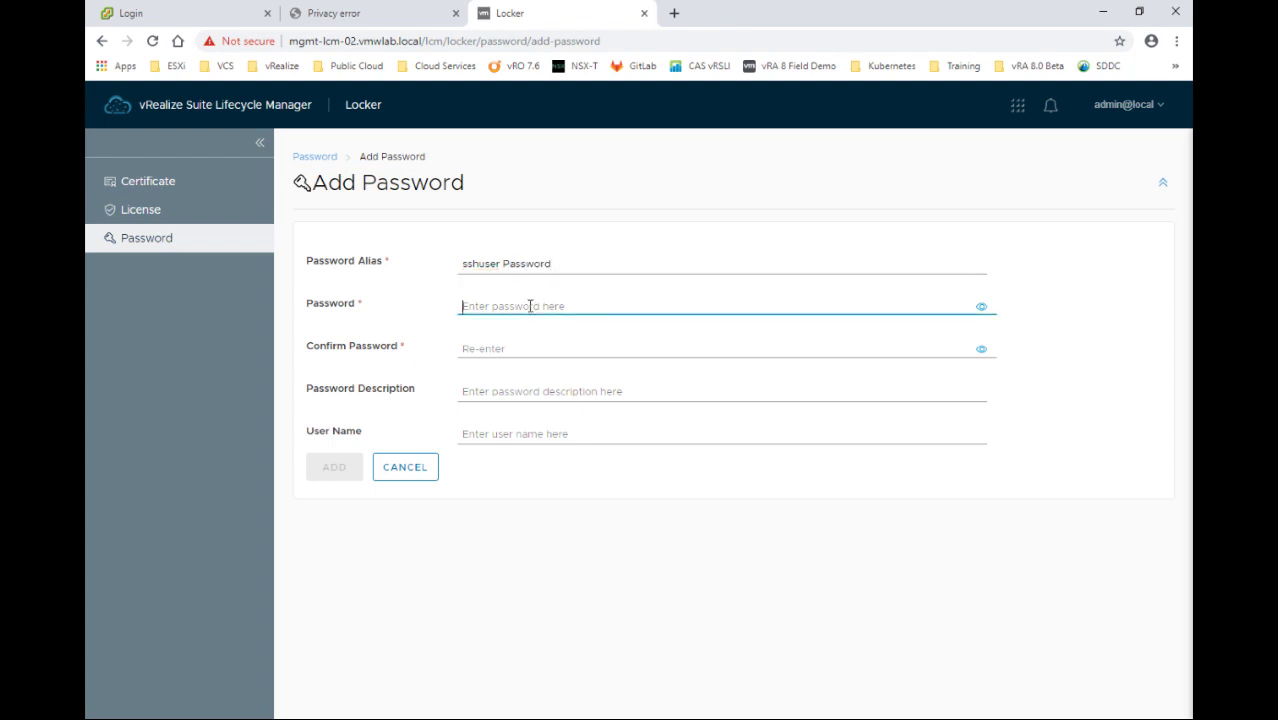
text(VMw)
key(Tab)
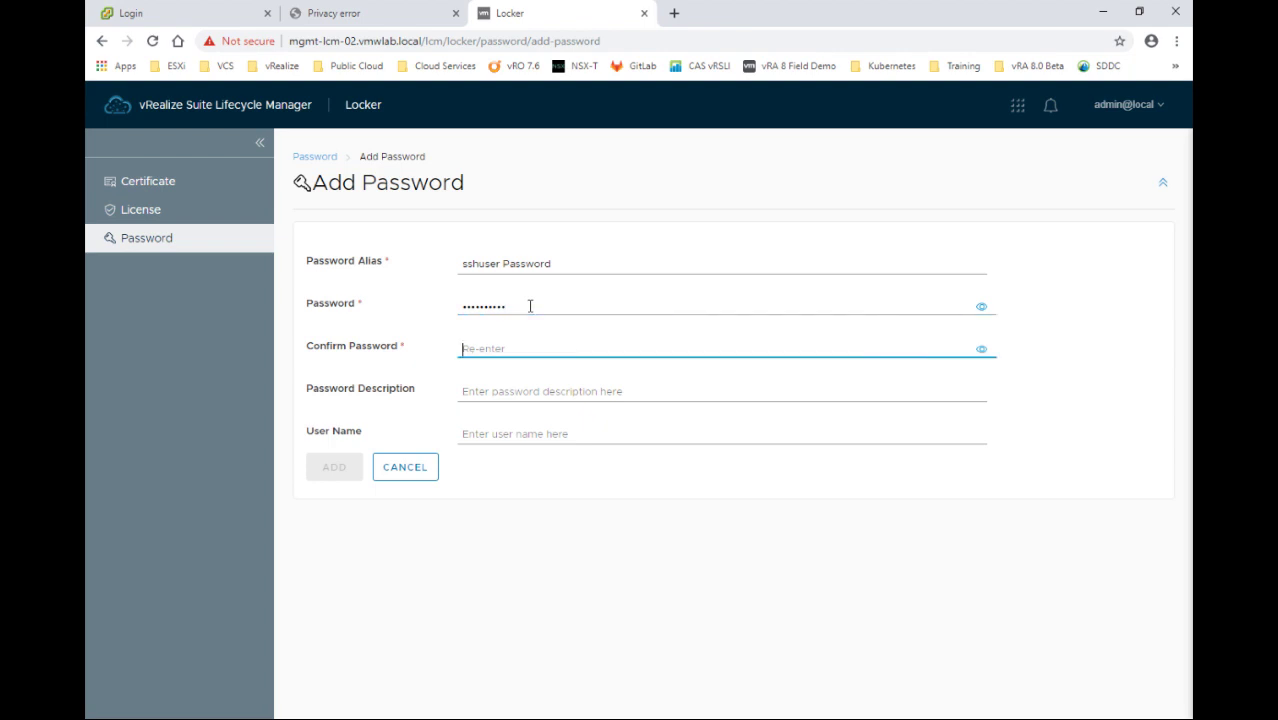
text(VMw!)
key(Tab)
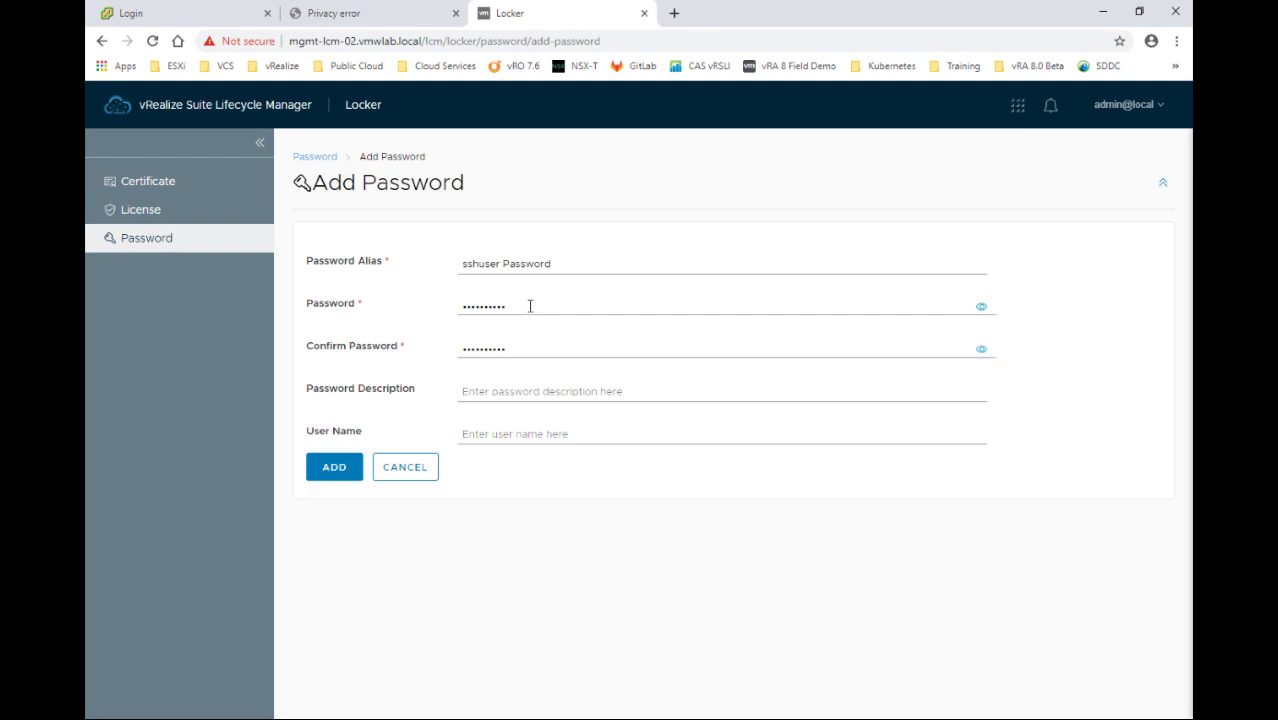
Copy the alias into Description, set user name sshuser, and add the entry
click(406, 260)
key(ctrl+c)
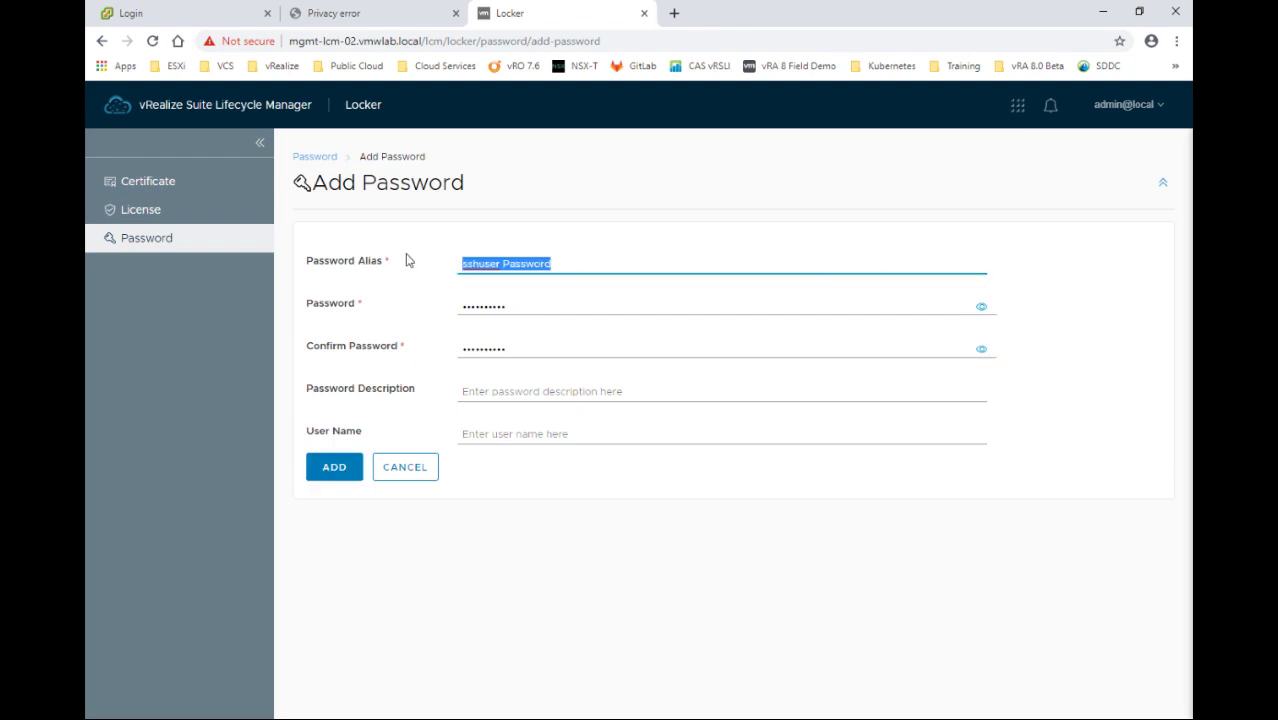
click(484, 391)
key(ctrl+v)
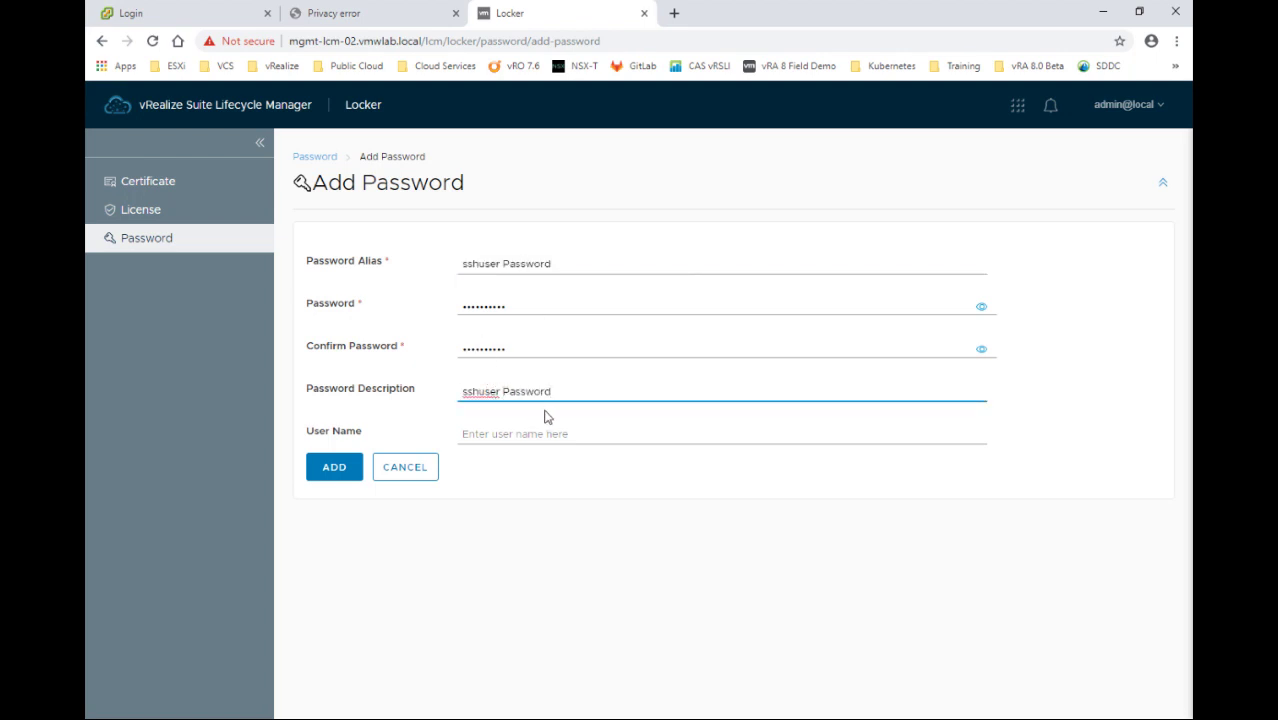
click(520, 435)
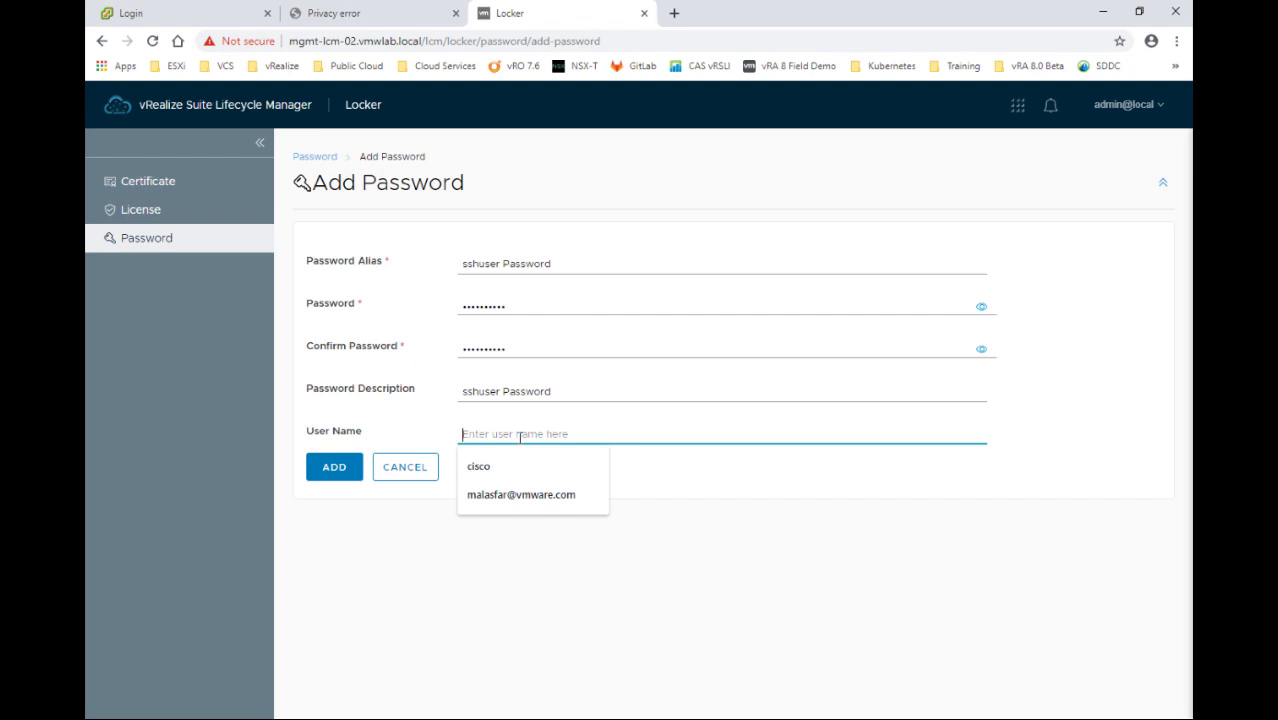
text(ss)
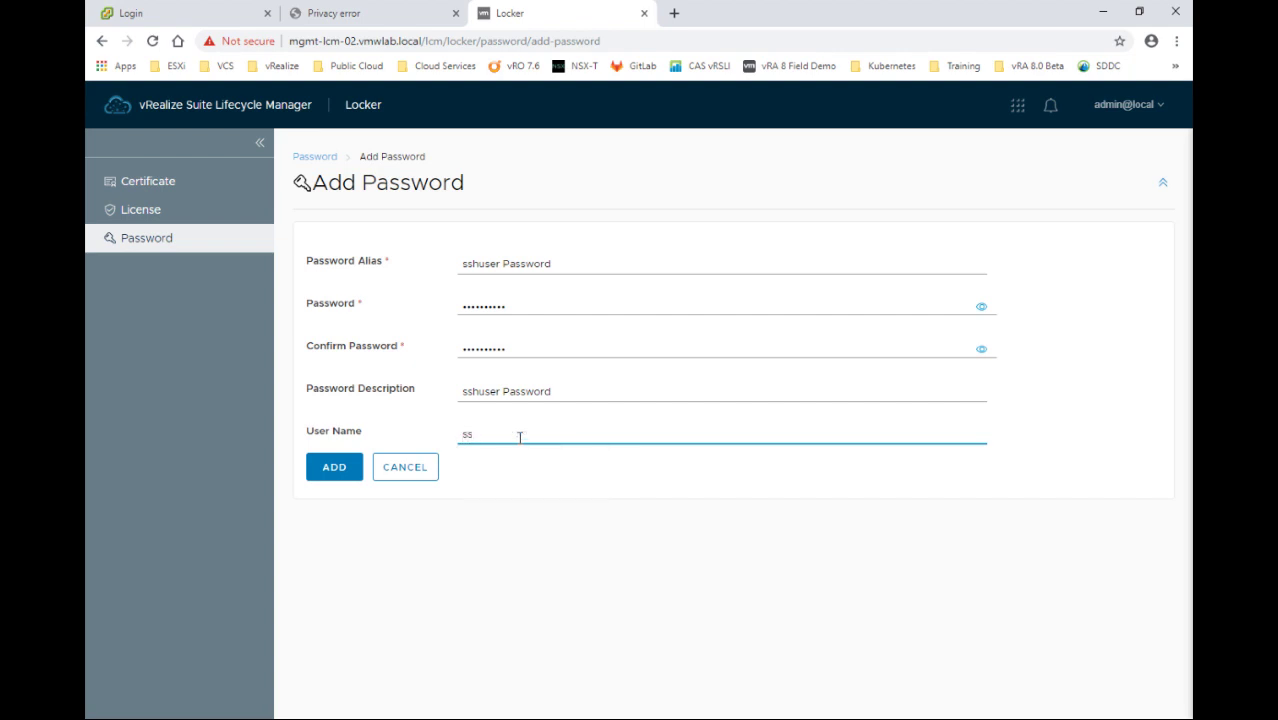
text(huser)
click(334, 469)
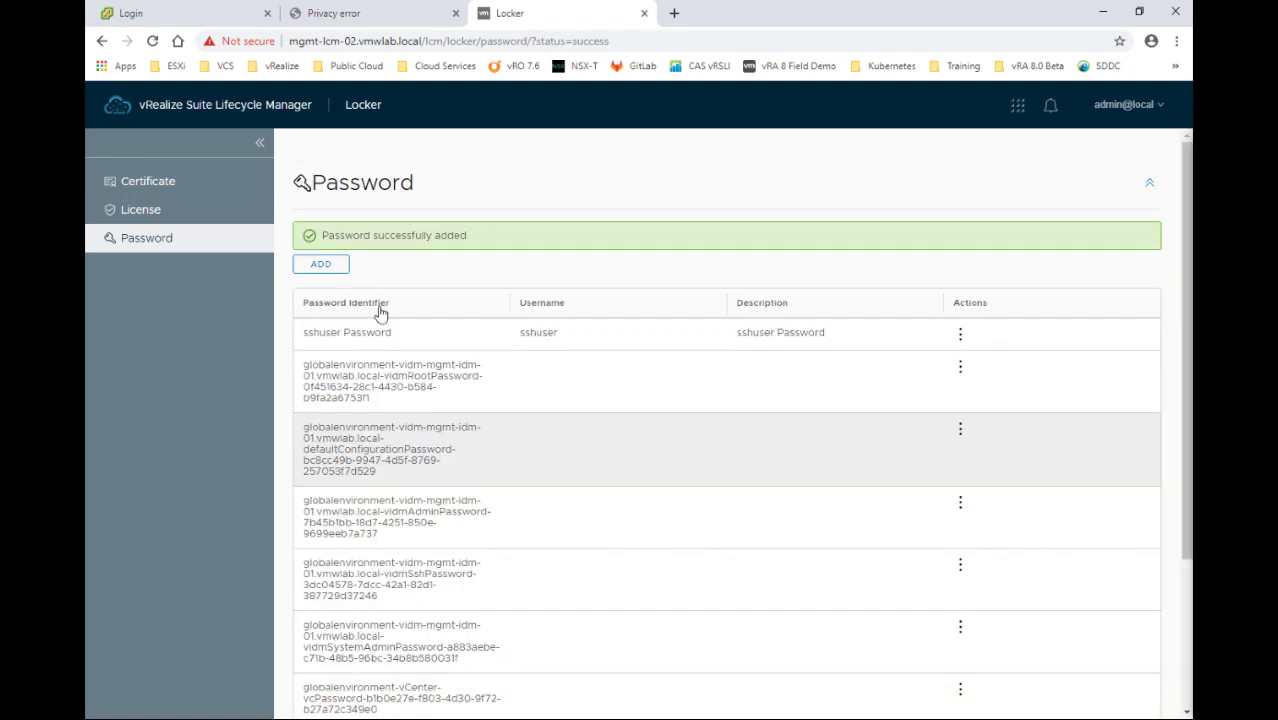
Go to Lifecycle Operations Requests and open the failed globalenvironment request's details
scroll(413, 350, down, 1)
click(208, 110)
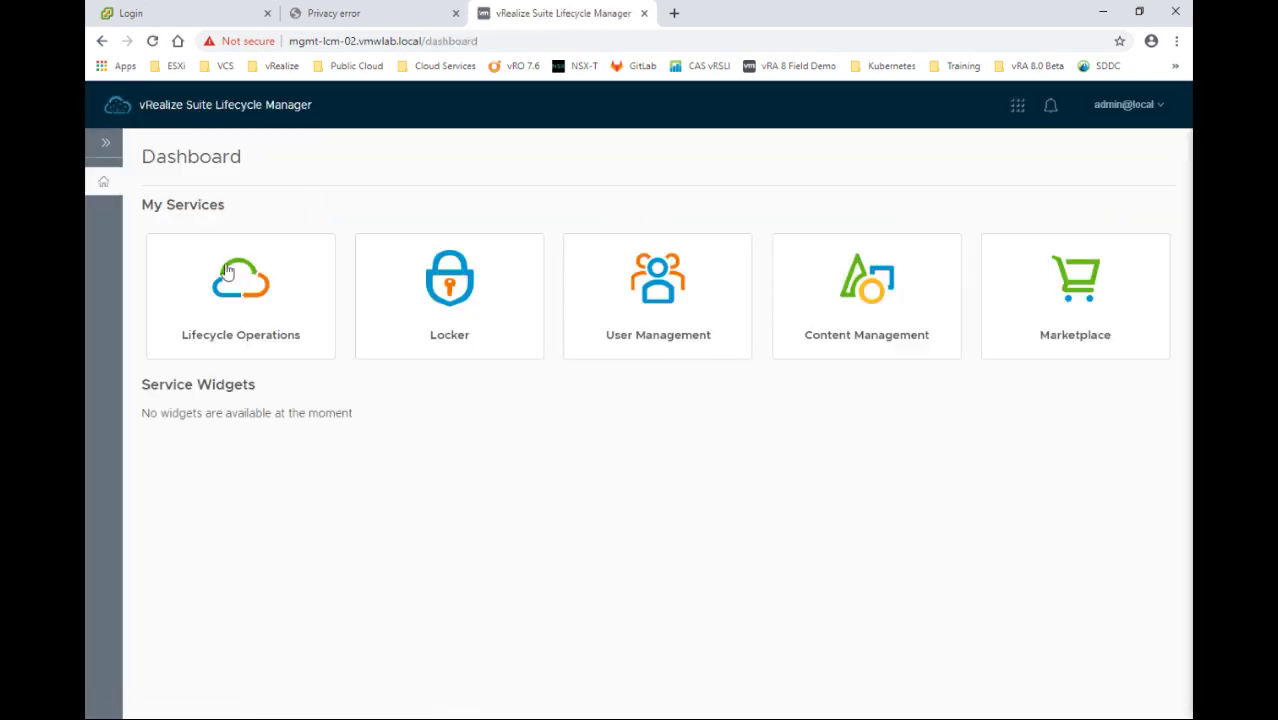
click(244, 313)
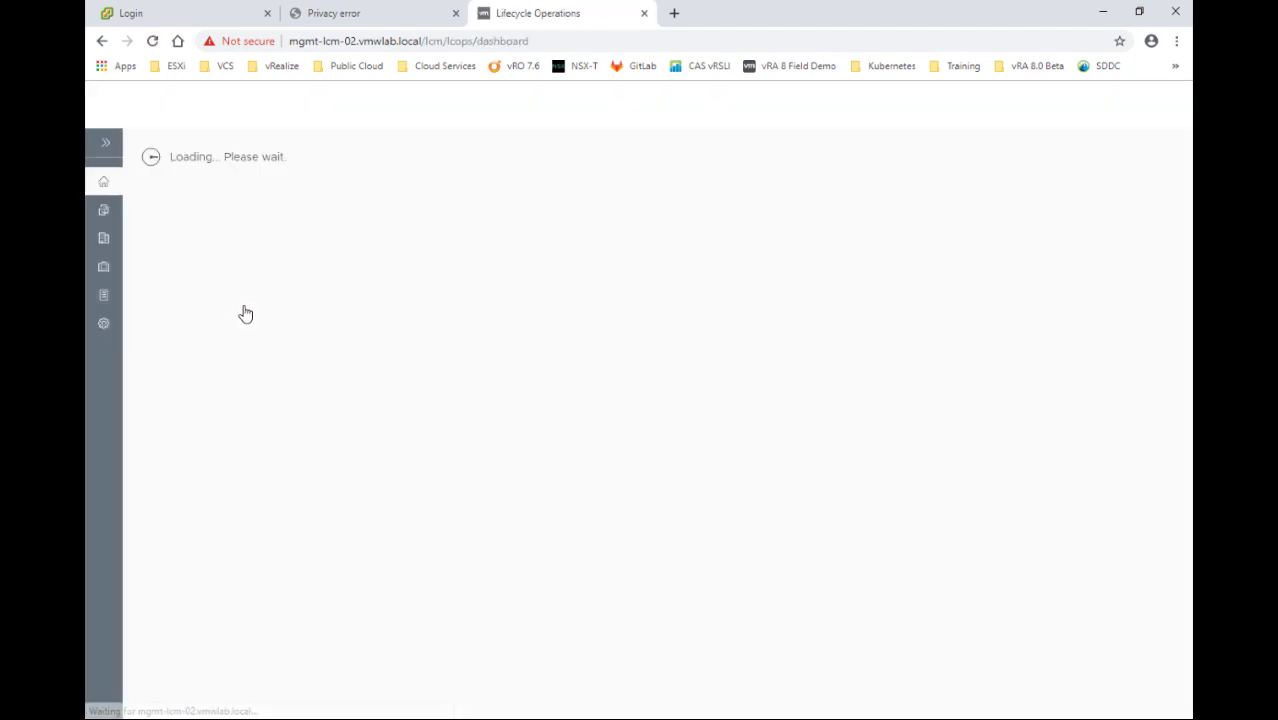
click(105, 148)
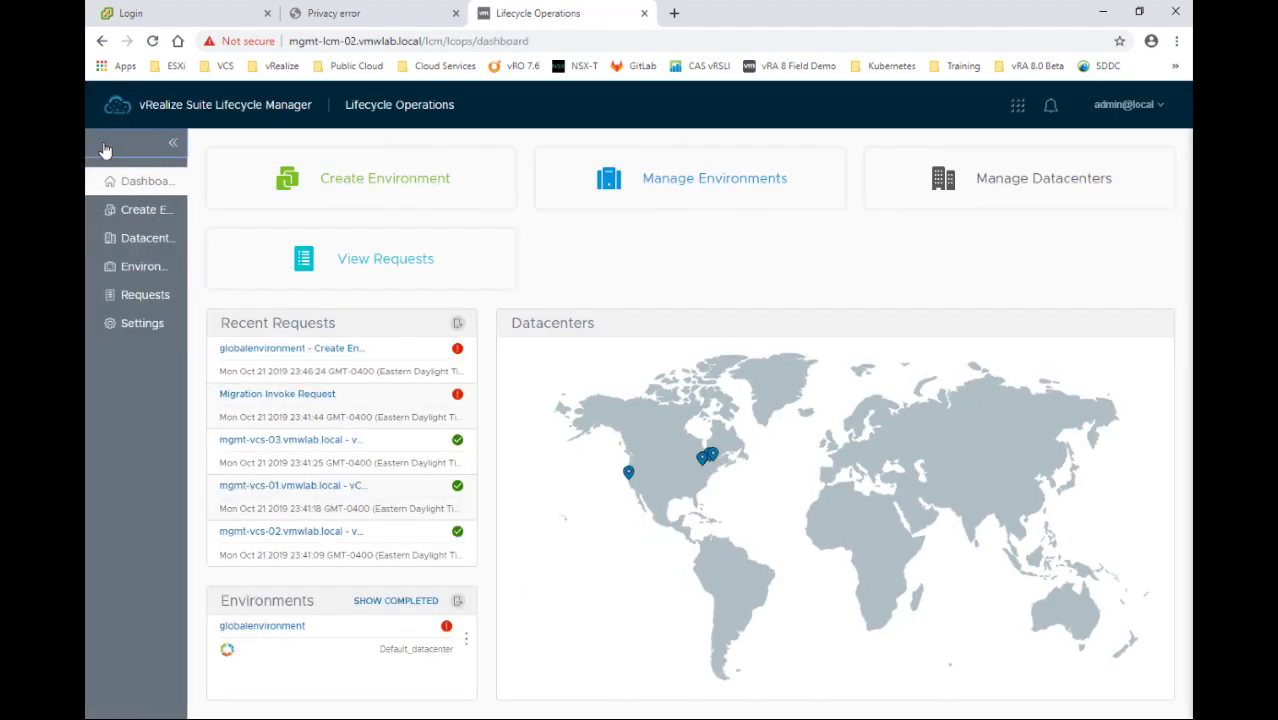
click(160, 301)
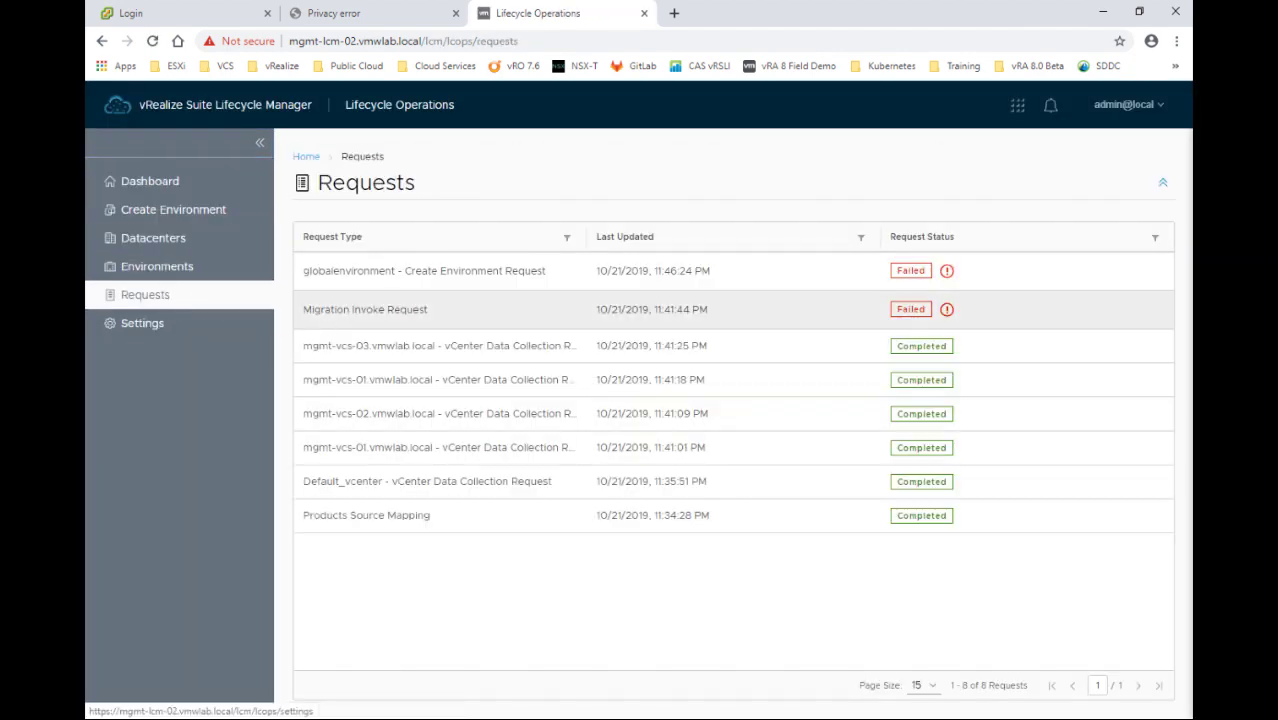
click(911, 273)
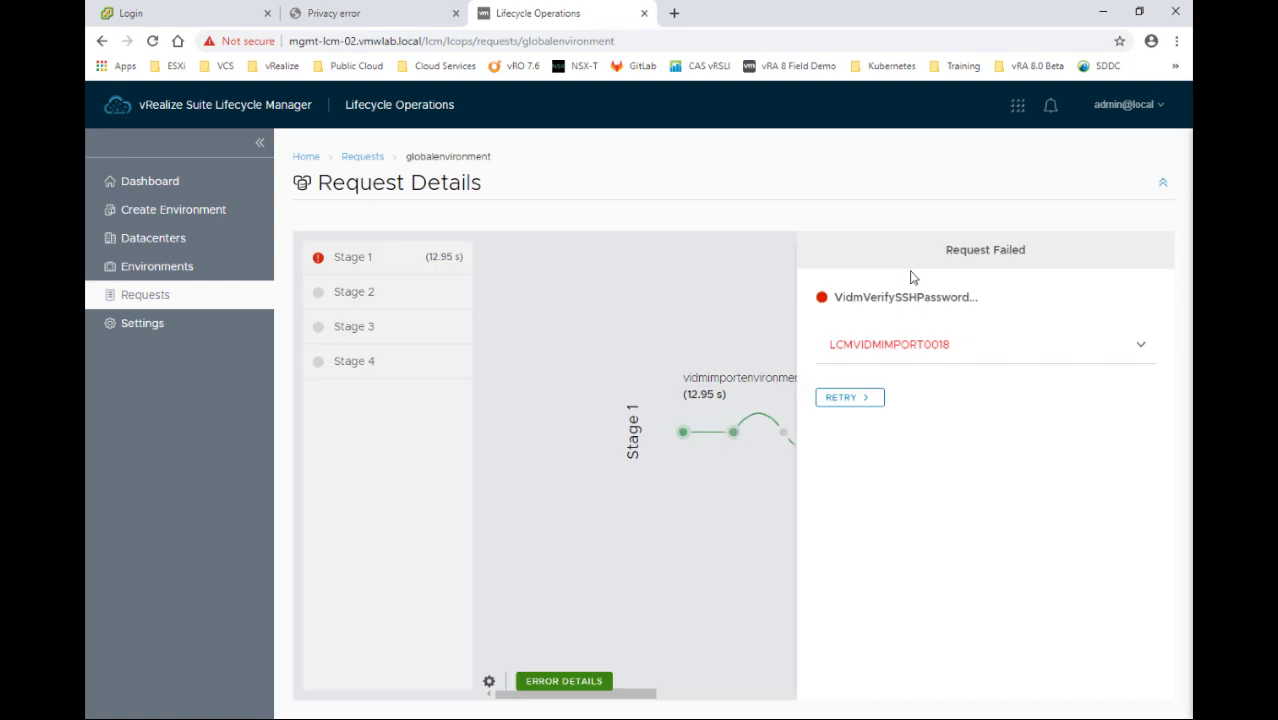
Retry the globalenvironment request using 'sshuser Password' as the SSH User Password credential
click(851, 400)
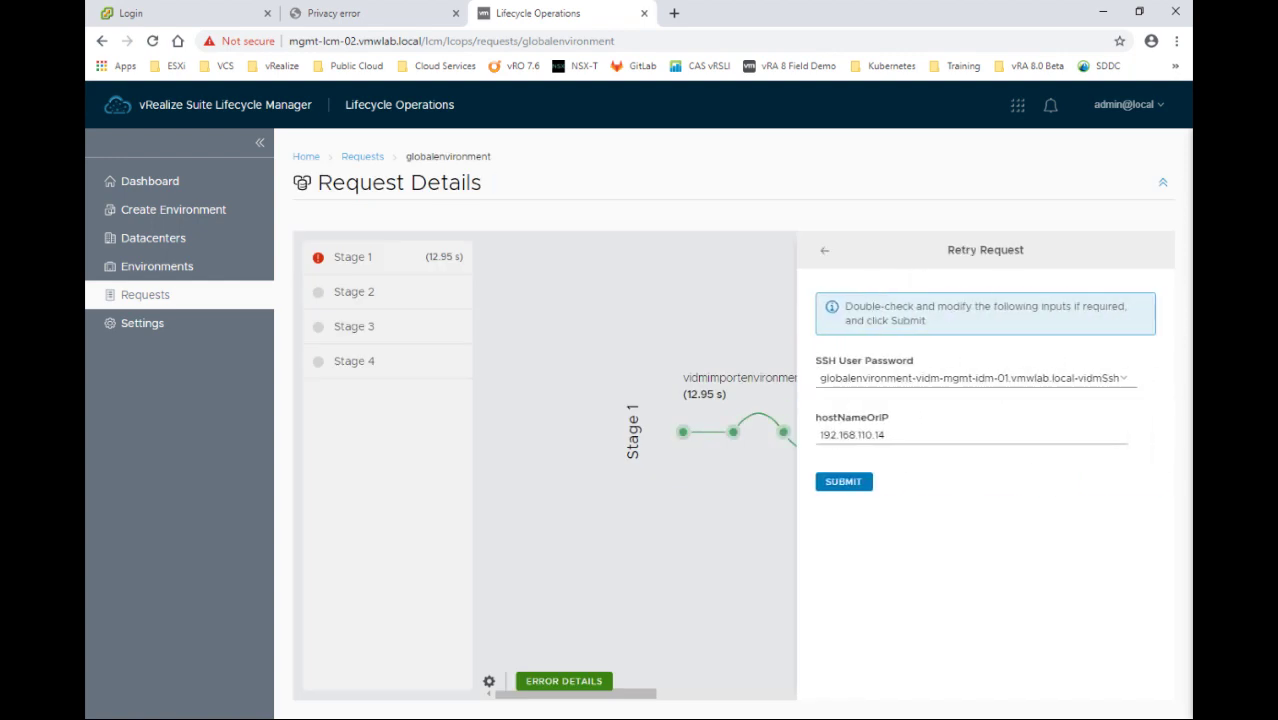
click(1117, 386)
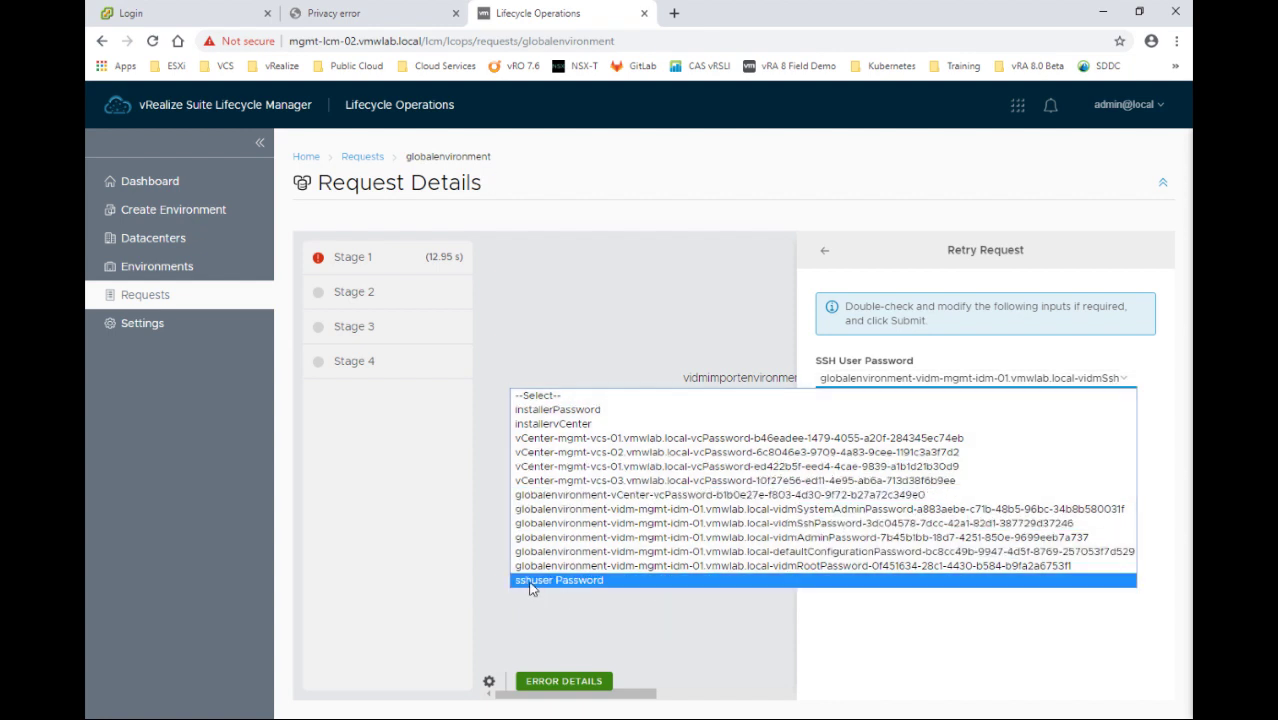
click(584, 589)
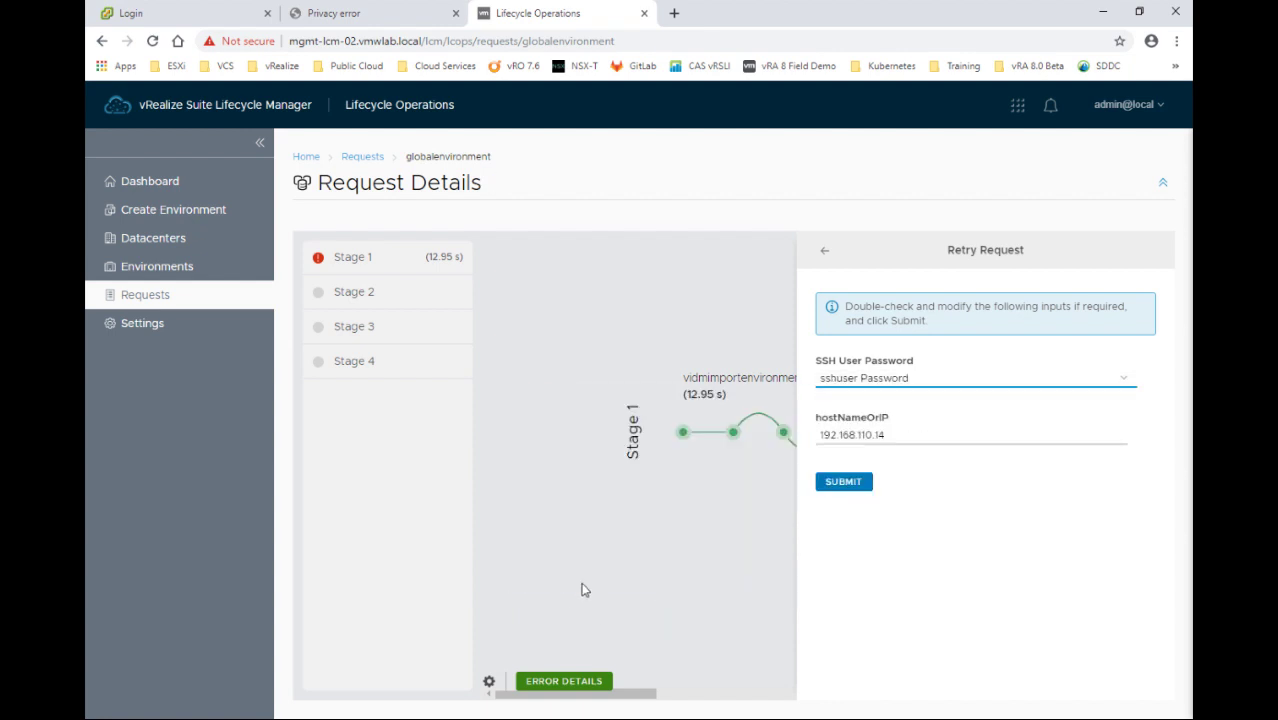
click(857, 493)
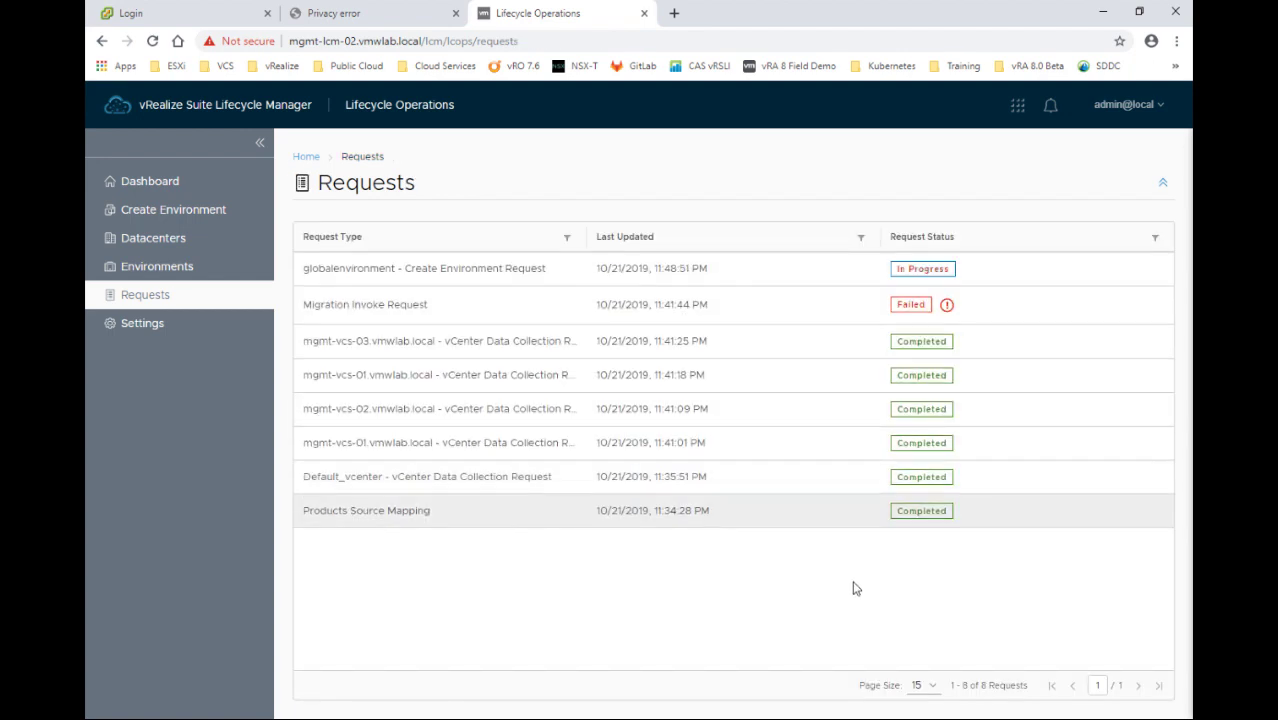
Follow the retried request until it fails at ValidateVcenterDetails, then expand the LCMCOMMON80049 error
click(922, 266)
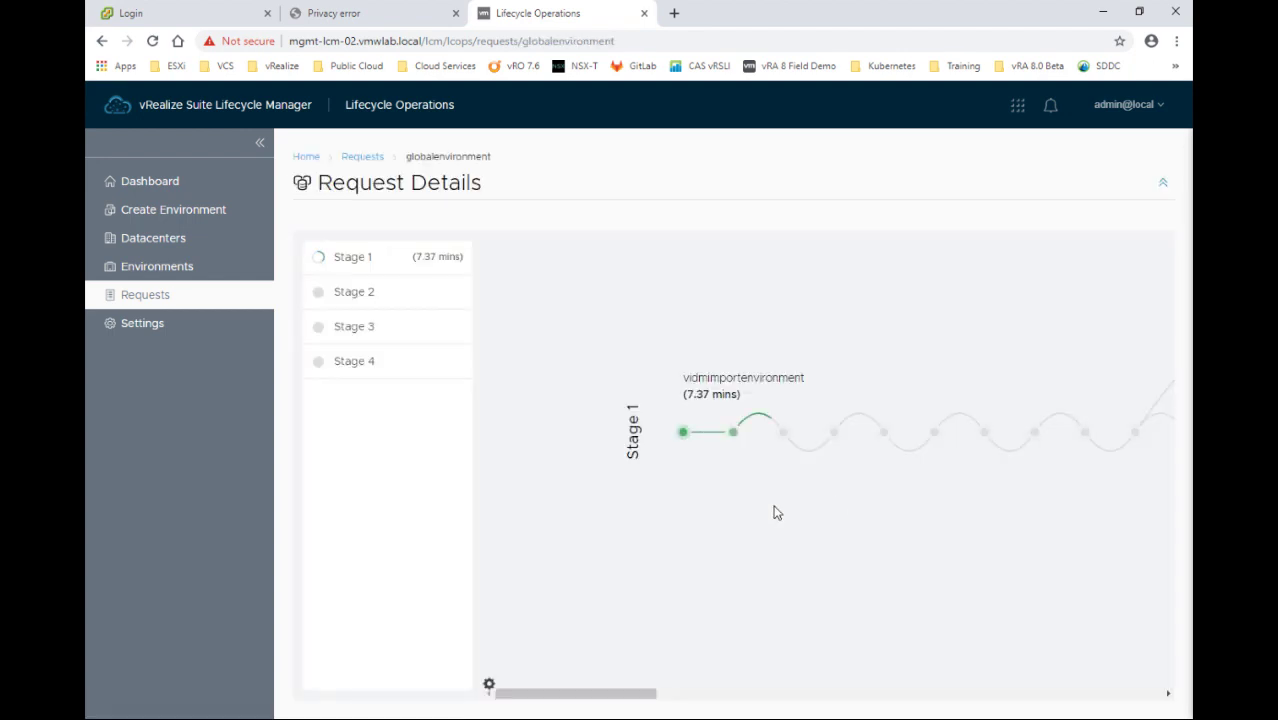
drag(619, 695, 815, 703)
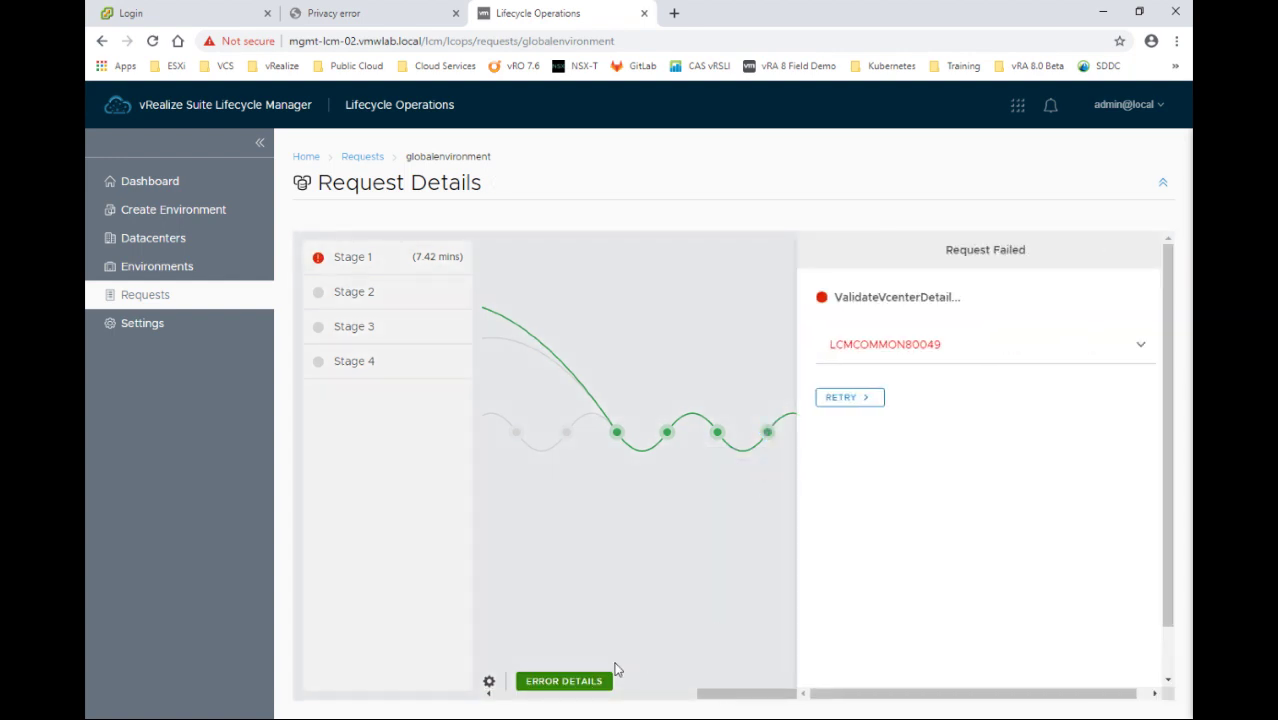
click(849, 398)
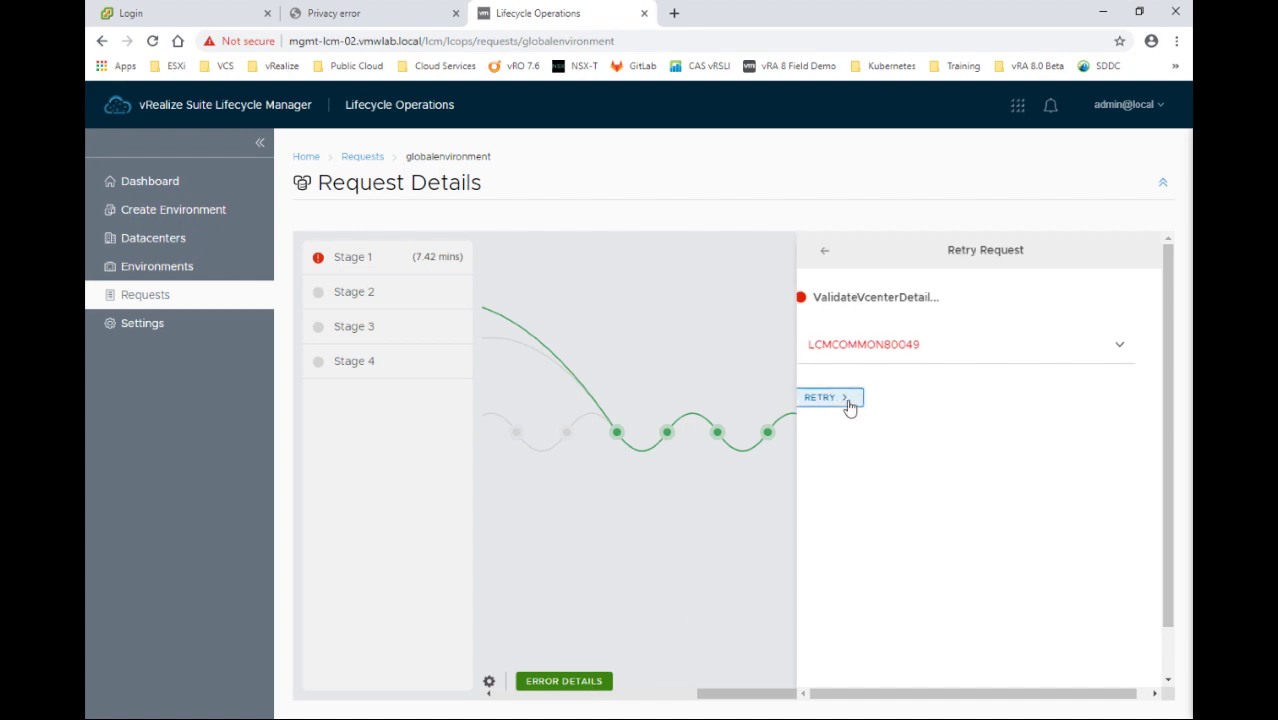
click(827, 252)
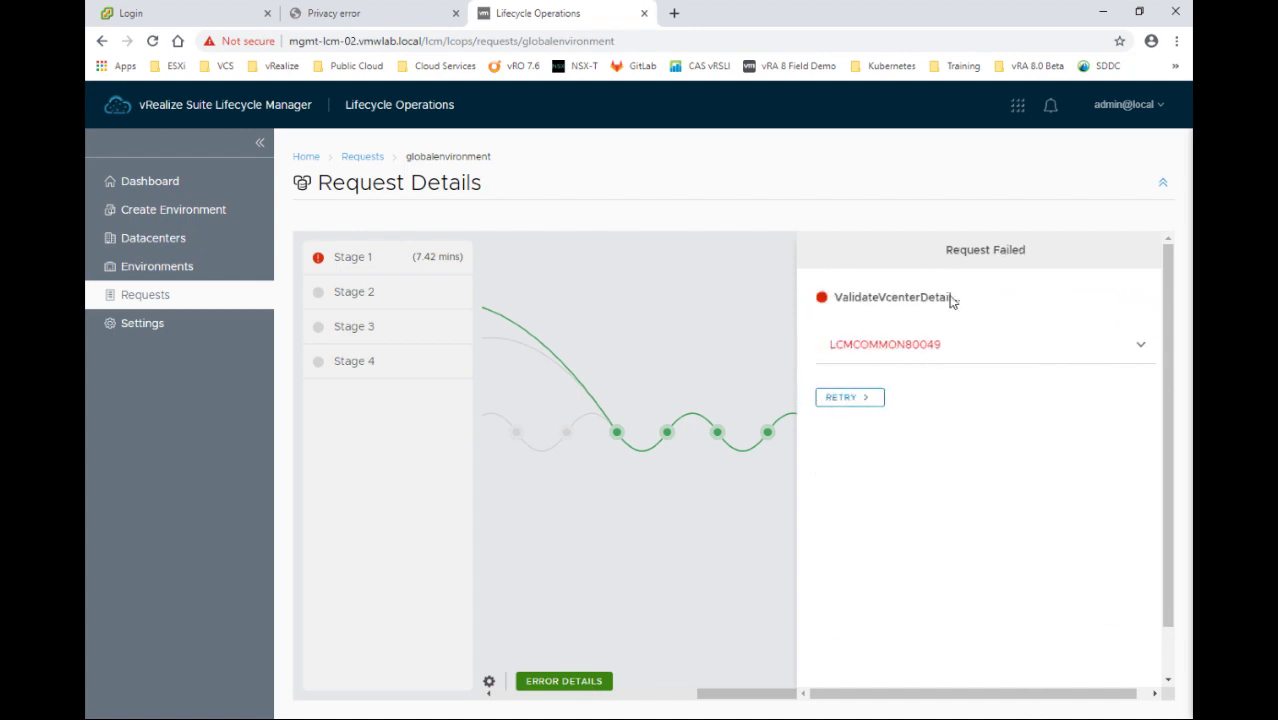
click(1141, 349)
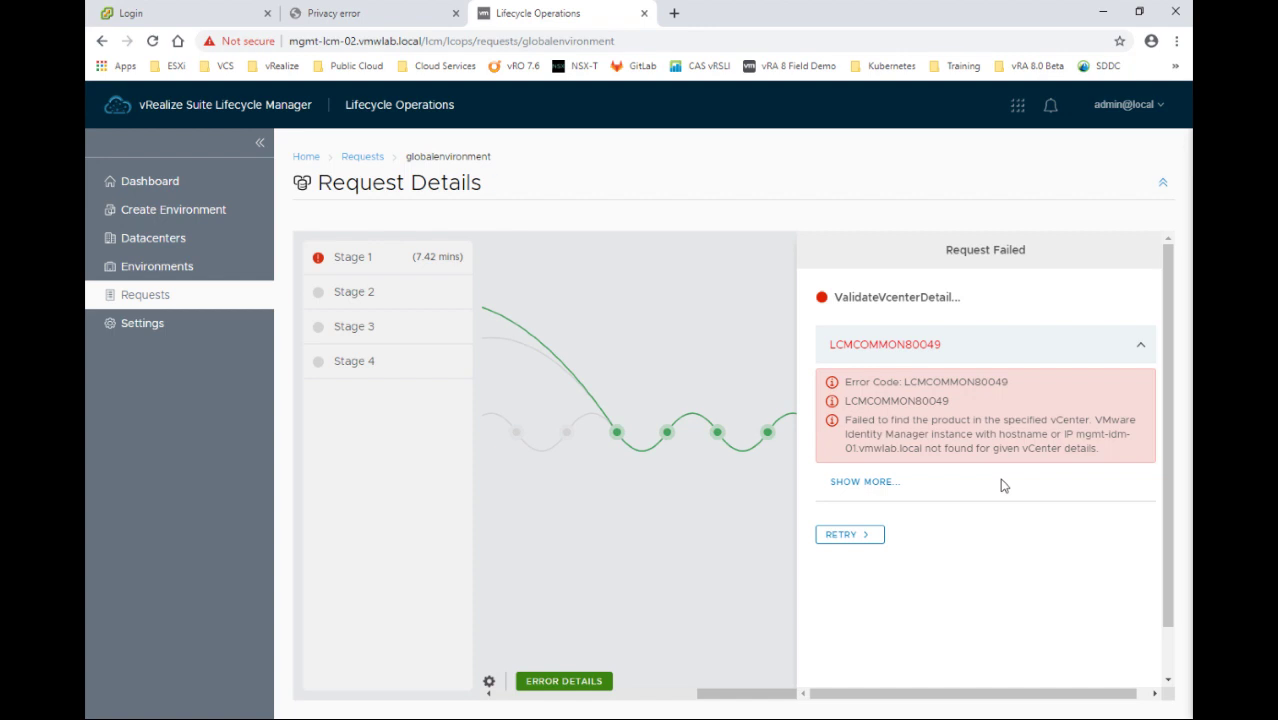
Read the full LCMCOMMON80049 stack trace: mgmt-idm-01.vmwlab.local not found in the vCenter
click(876, 483)
mouse_move(884, 622)
mouse_down()
mouse_move(1096, 627)
mouse_move(879, 625)
mouse_move(925, 625)
mouse_up()
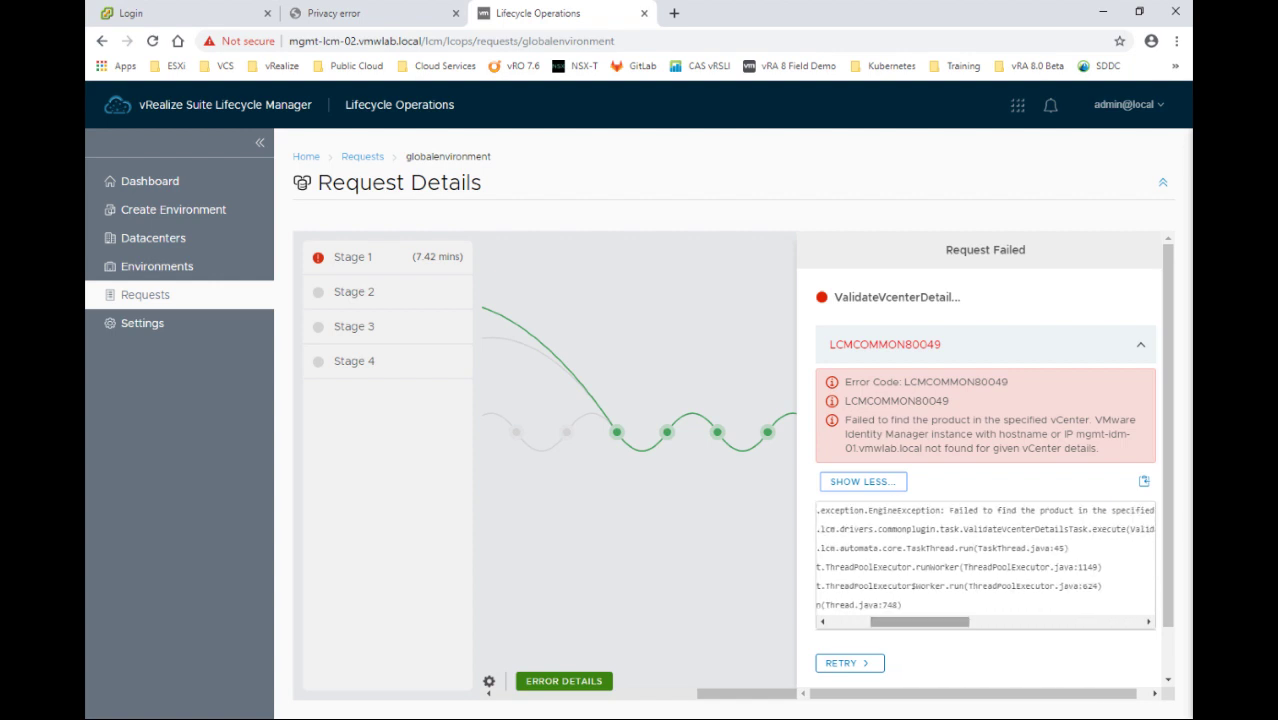
scroll(889, 603, down, 1)
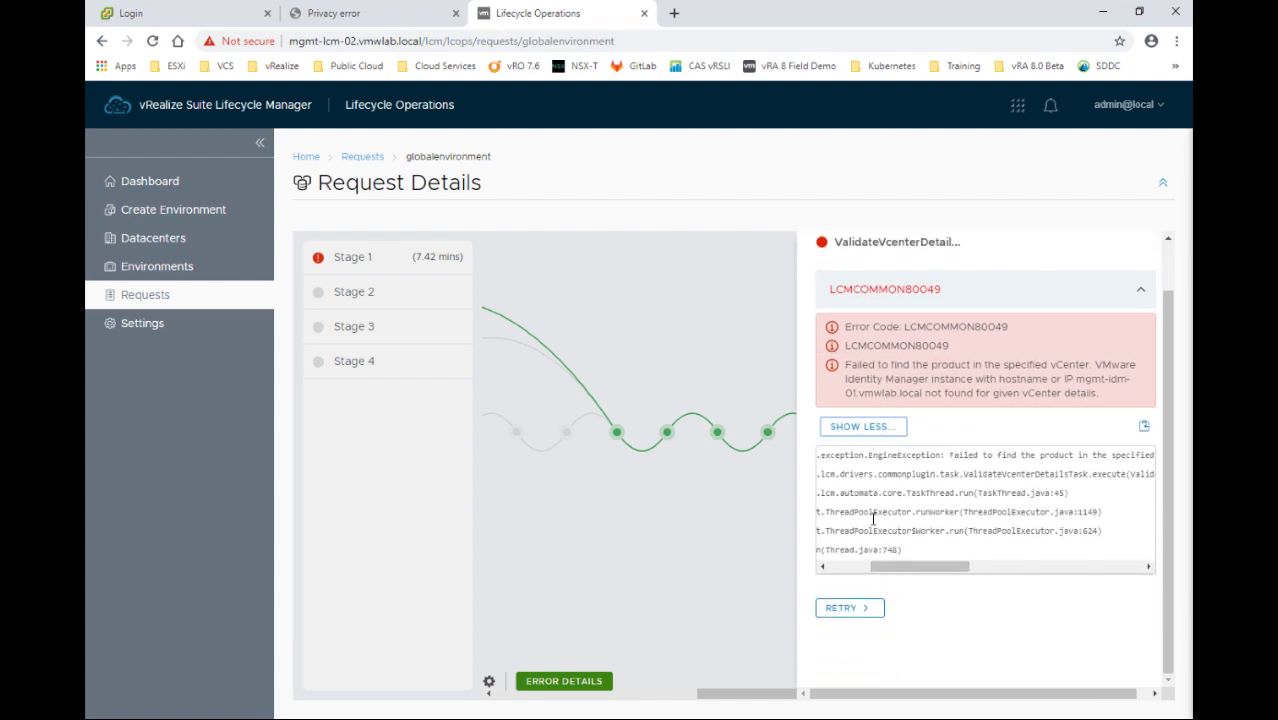
mouse_move(889, 567)
mouse_down()
mouse_move(868, 568)
mouse_move(1027, 578)
mouse_move(848, 575)
mouse_up()
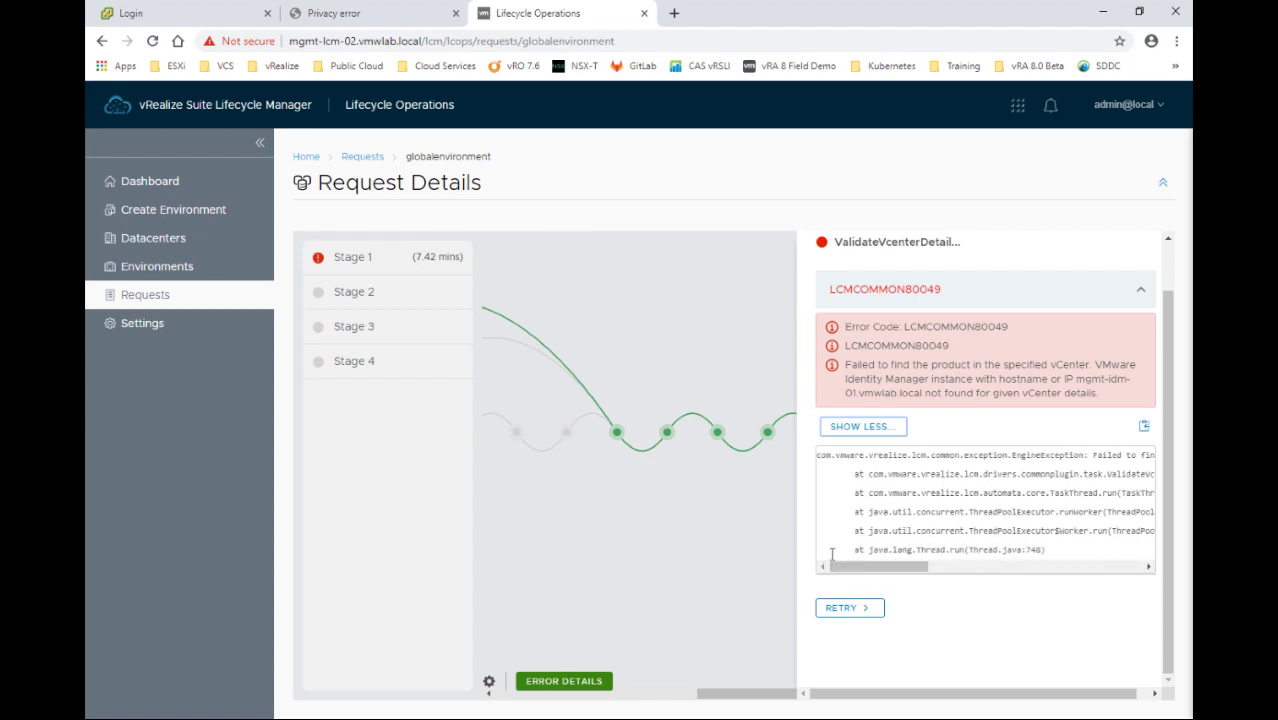
Retry with vCenter user administrator@vsphere, host mgmt-vcs-01.vmwlab.local and the mgmt-vcs-01 password credential
click(852, 608)
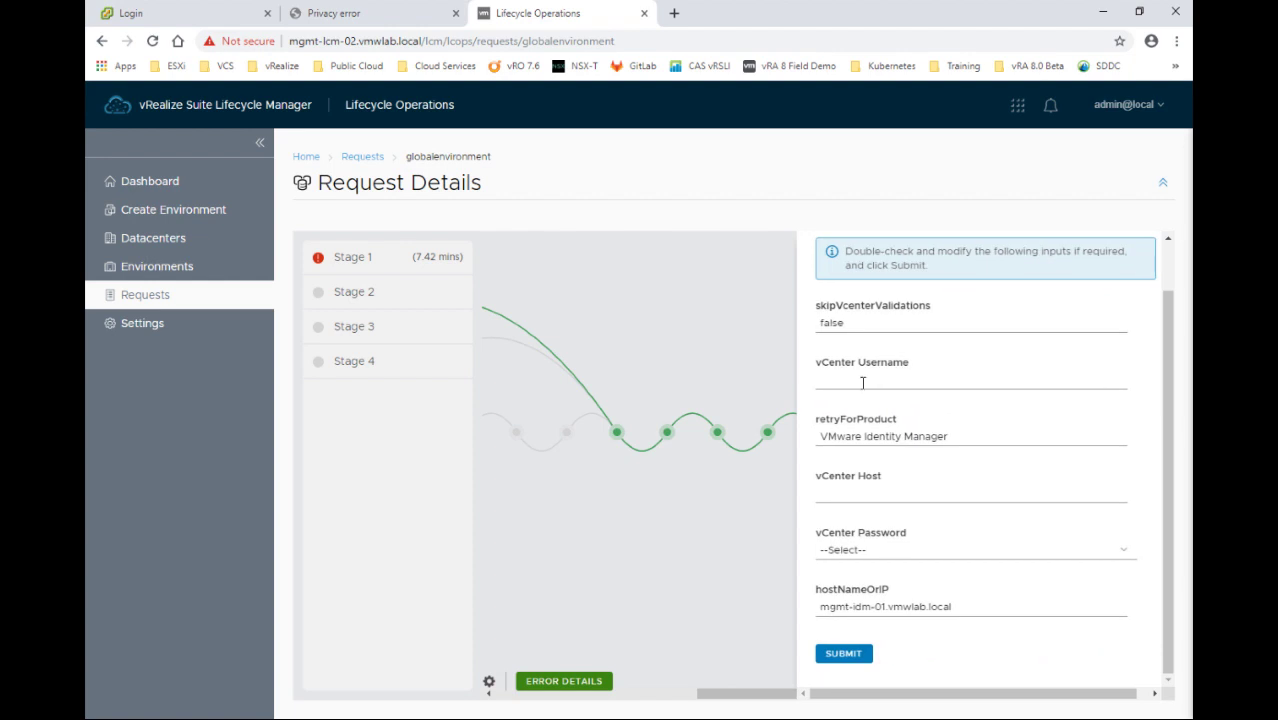
click(846, 374)
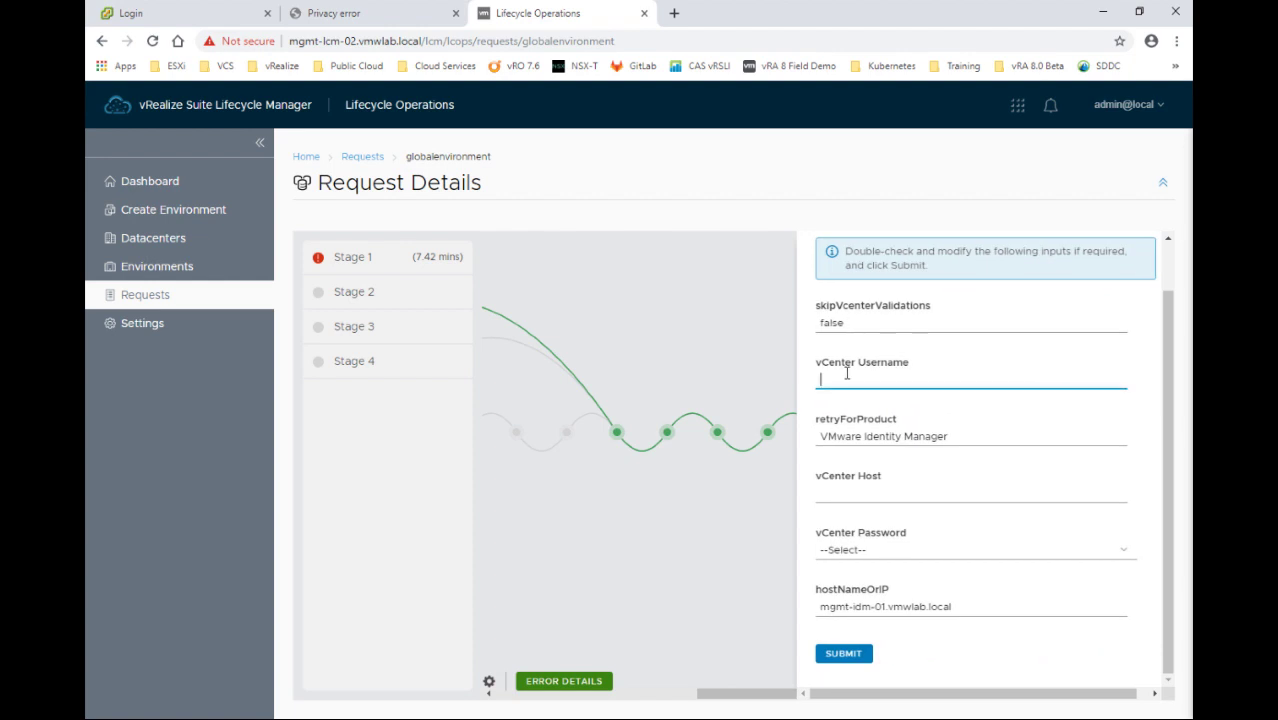
text(mgm)
text(t)
key(BackSpace)
key(BackSpace)
key(BackSpace)
key(BackSpace)
text(adm)
key(BackSpace)
key(BackSpace)
key(BackSpace)
key(BackSpace)
key(BackSpace)
key(BackSpace)
key(BackSpace)
key(BackSpace)
key(BackSpace)
text(administrator@vsphere.local)
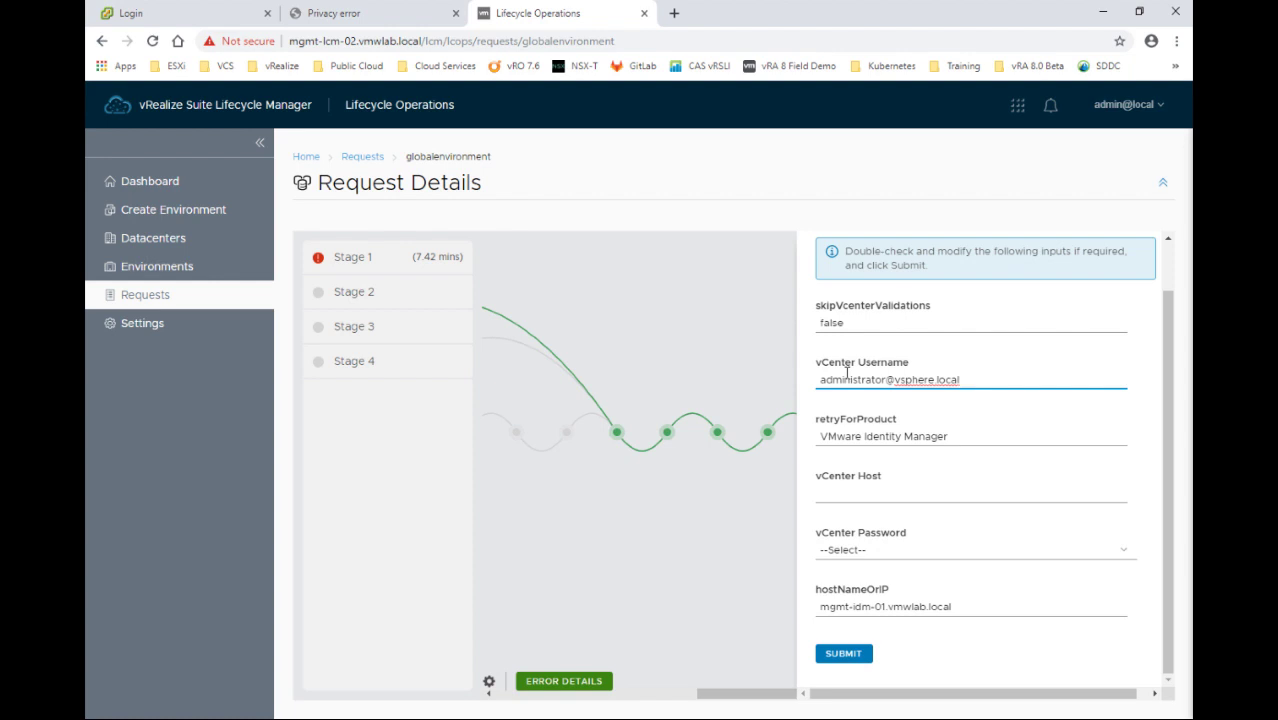
key(Tab)
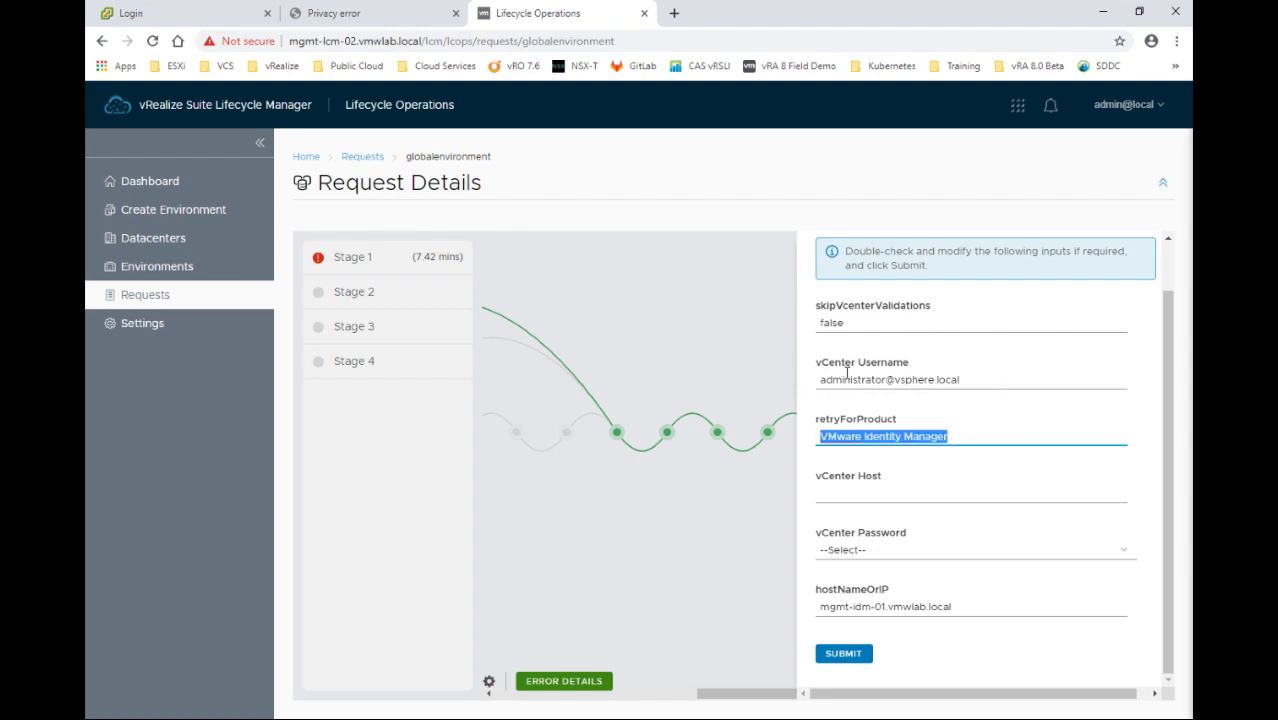
key(Tab)
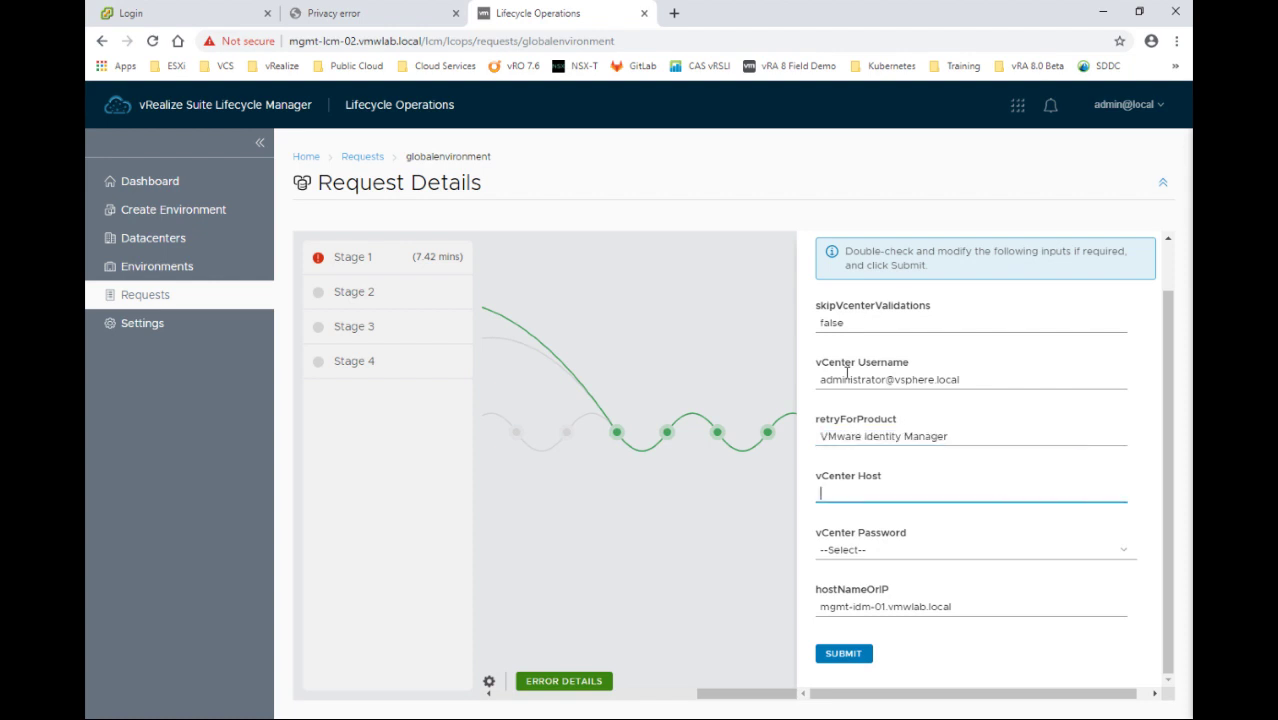
text(mgmt-vcs-01.vmwlab.local)
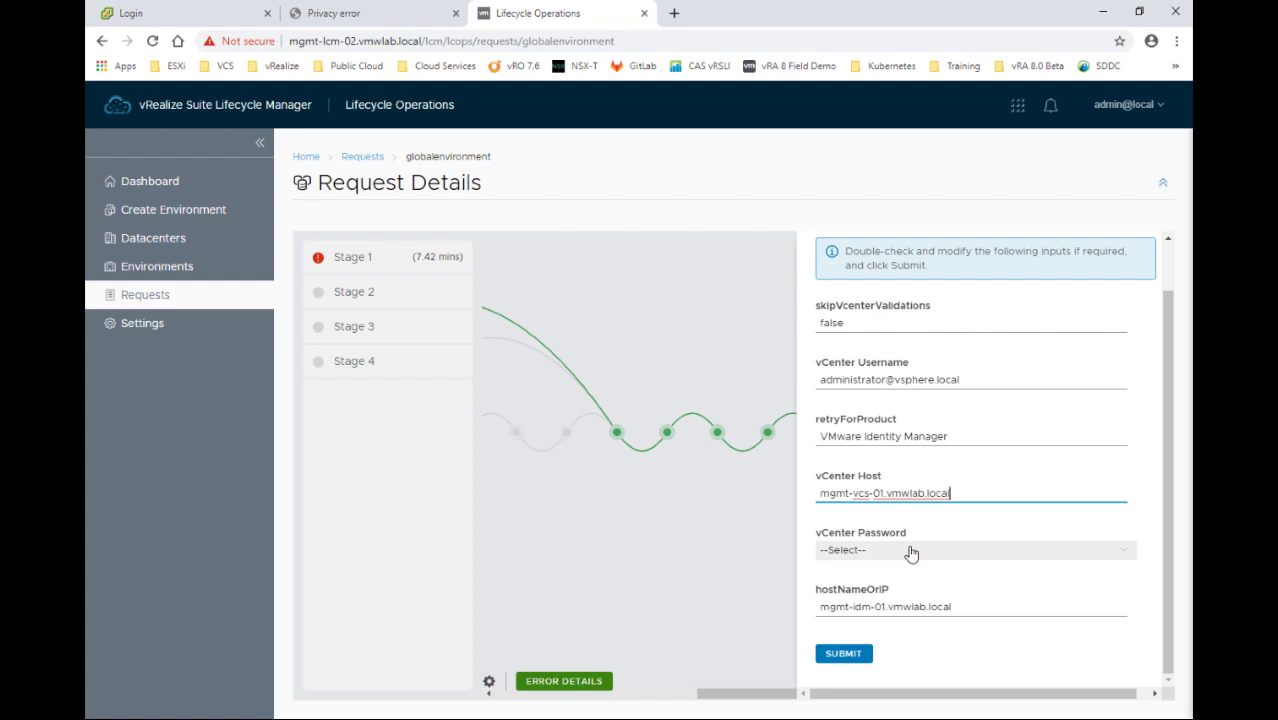
click(910, 551)
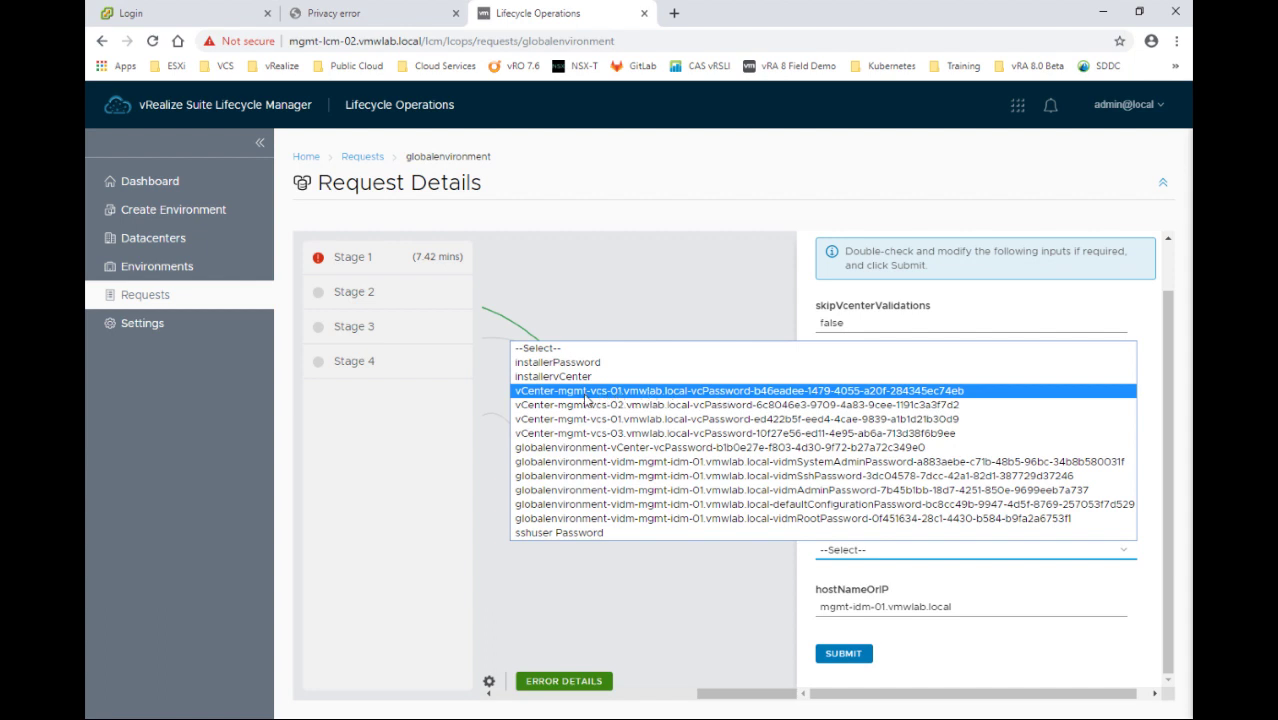
click(558, 395)
click(843, 653)
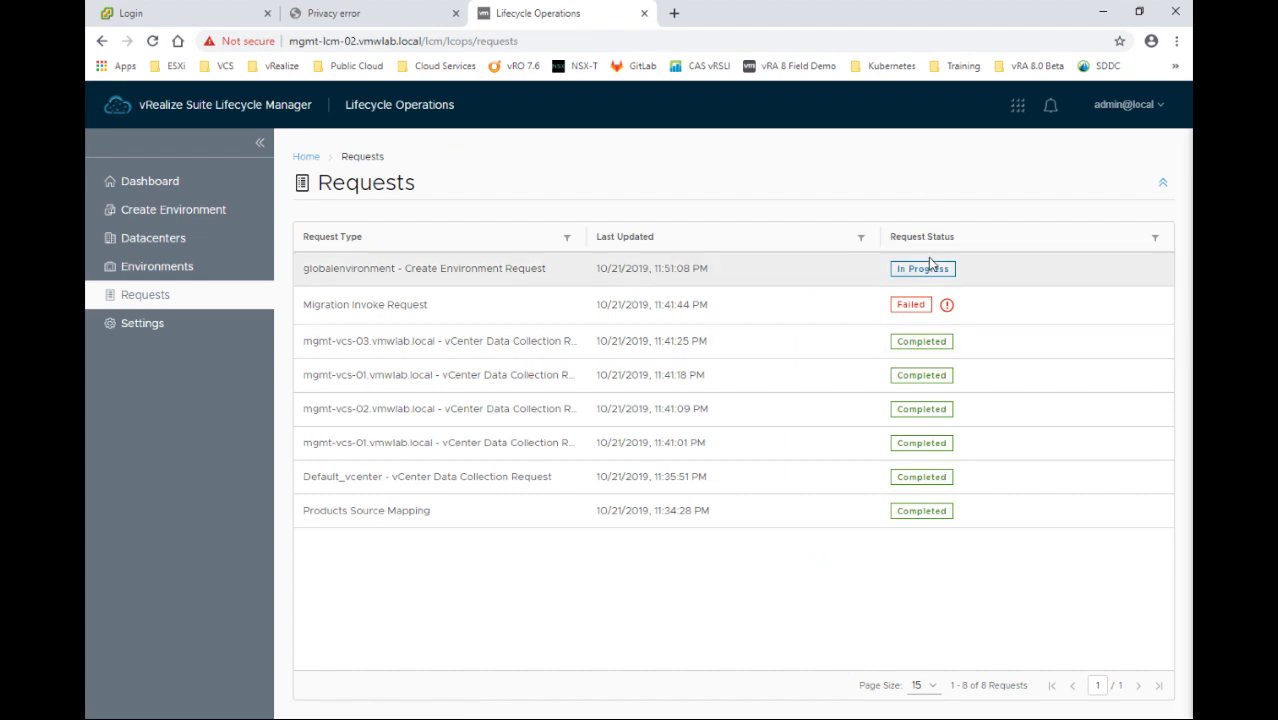
Watch the globalenvironment request complete all four stages, then return to the Requests list
click(922, 268)
drag(633, 693, 831, 697)
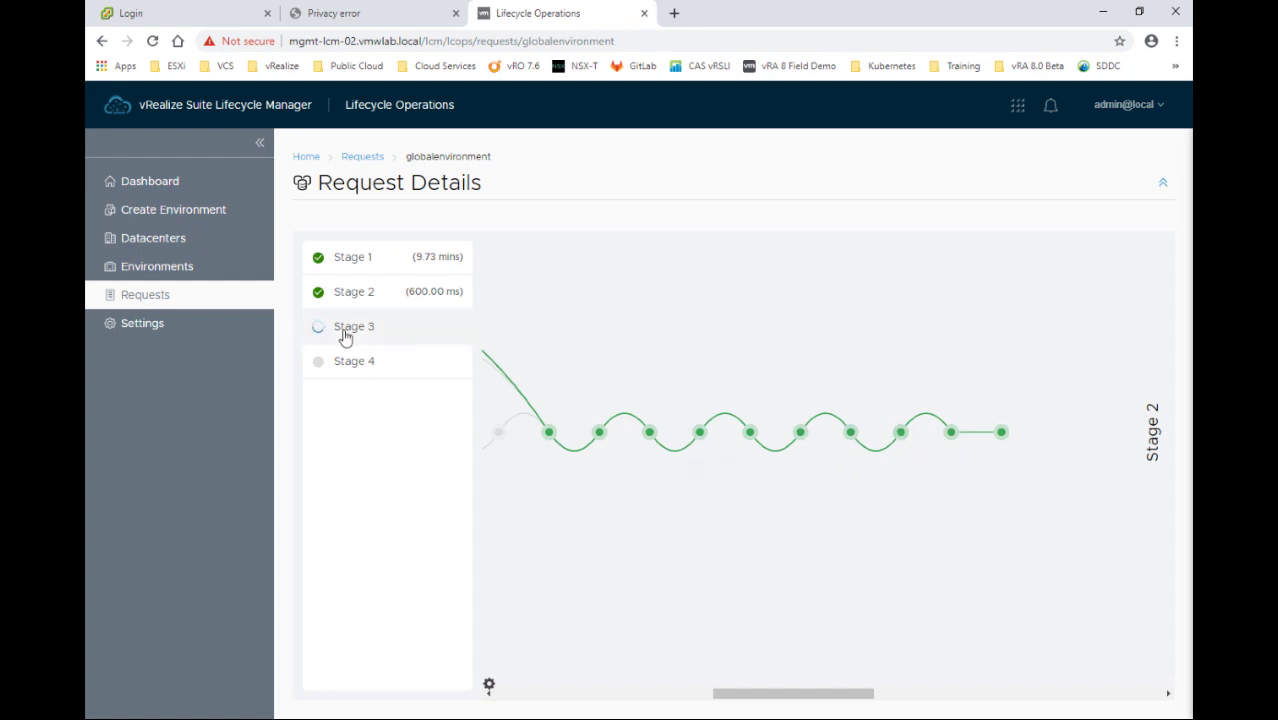
drag(782, 693, 949, 702)
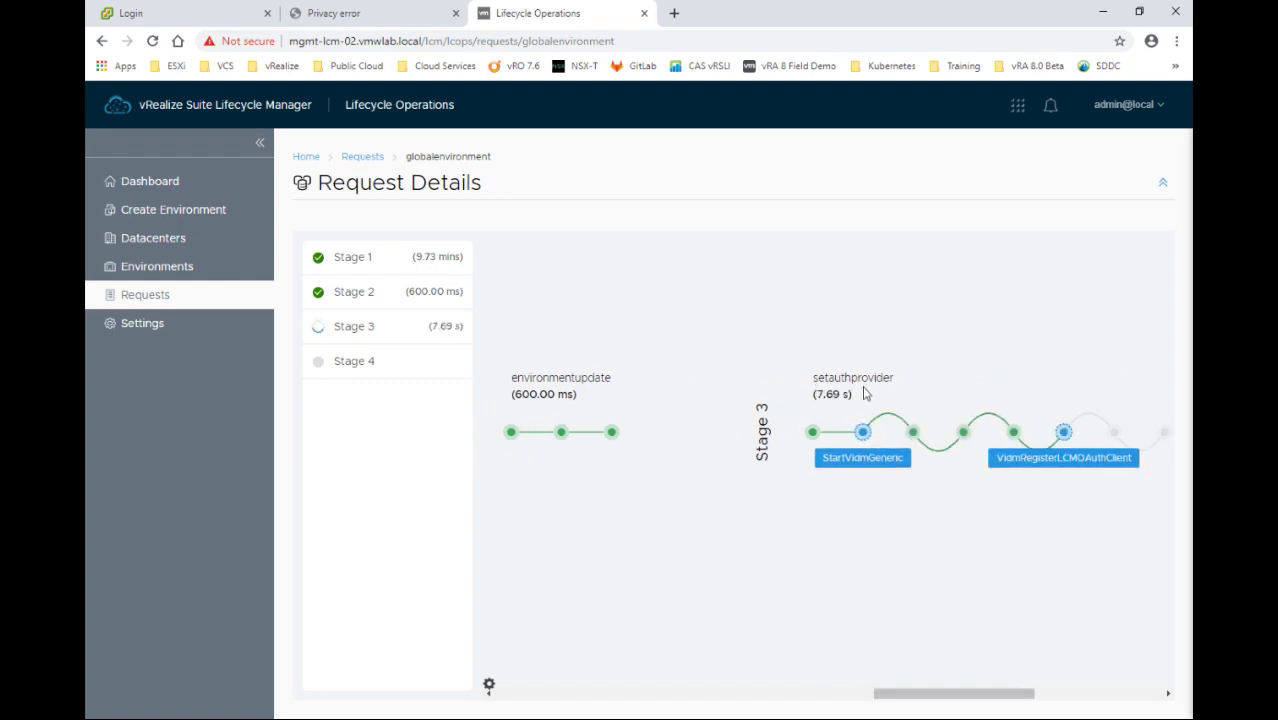
drag(956, 702, 1022, 702)
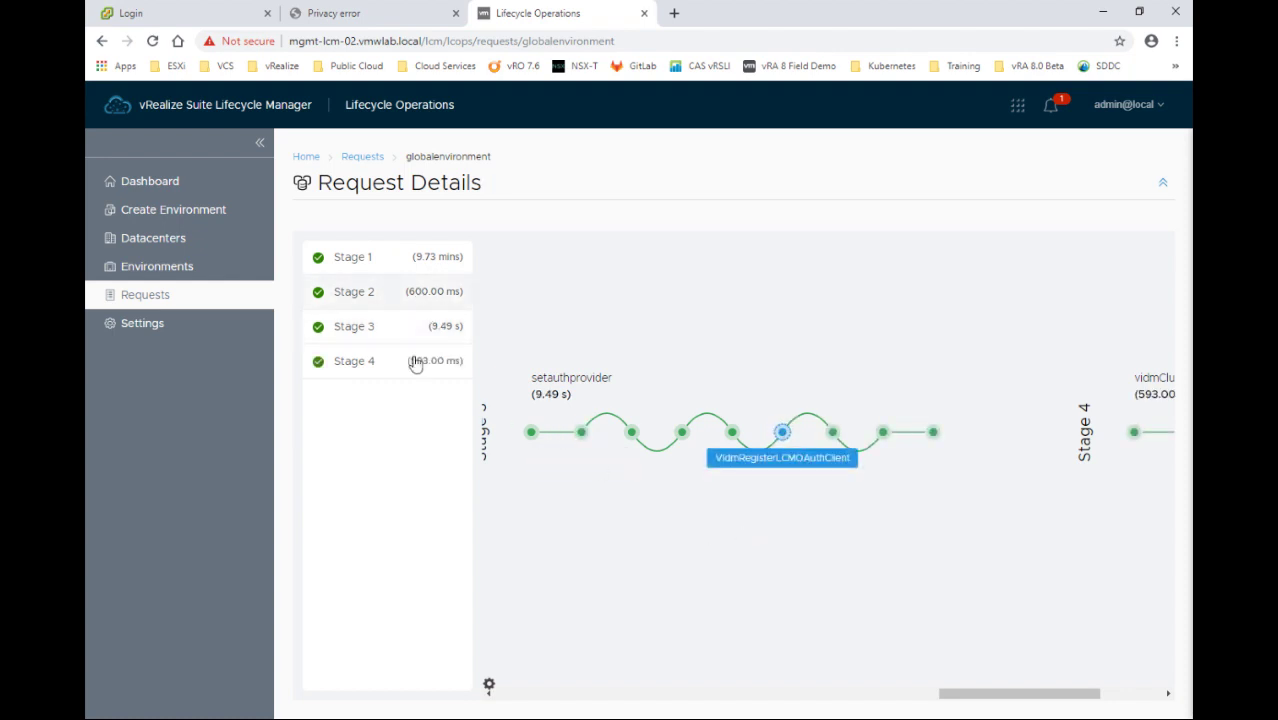
drag(983, 697, 502, 696)
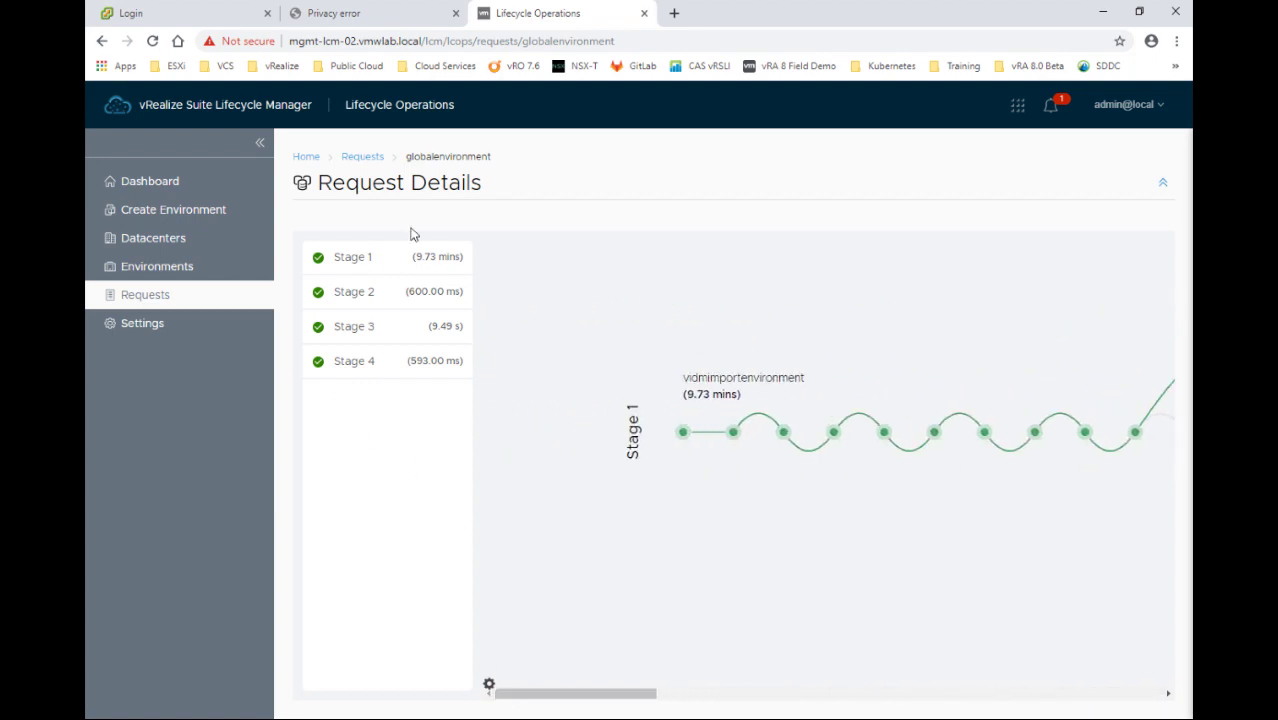
click(362, 157)
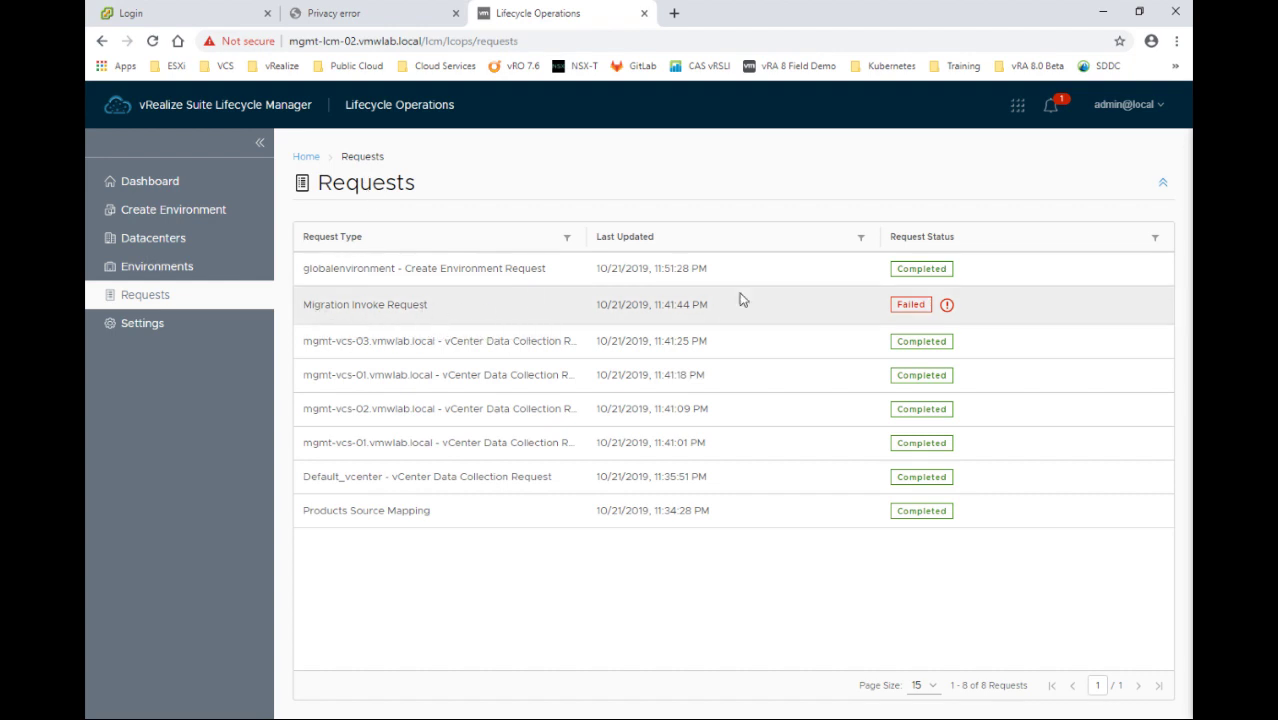
Review the LCMMIGRATION15121 error, then retry and submit the failed Migration Invoke Request
click(947, 305)
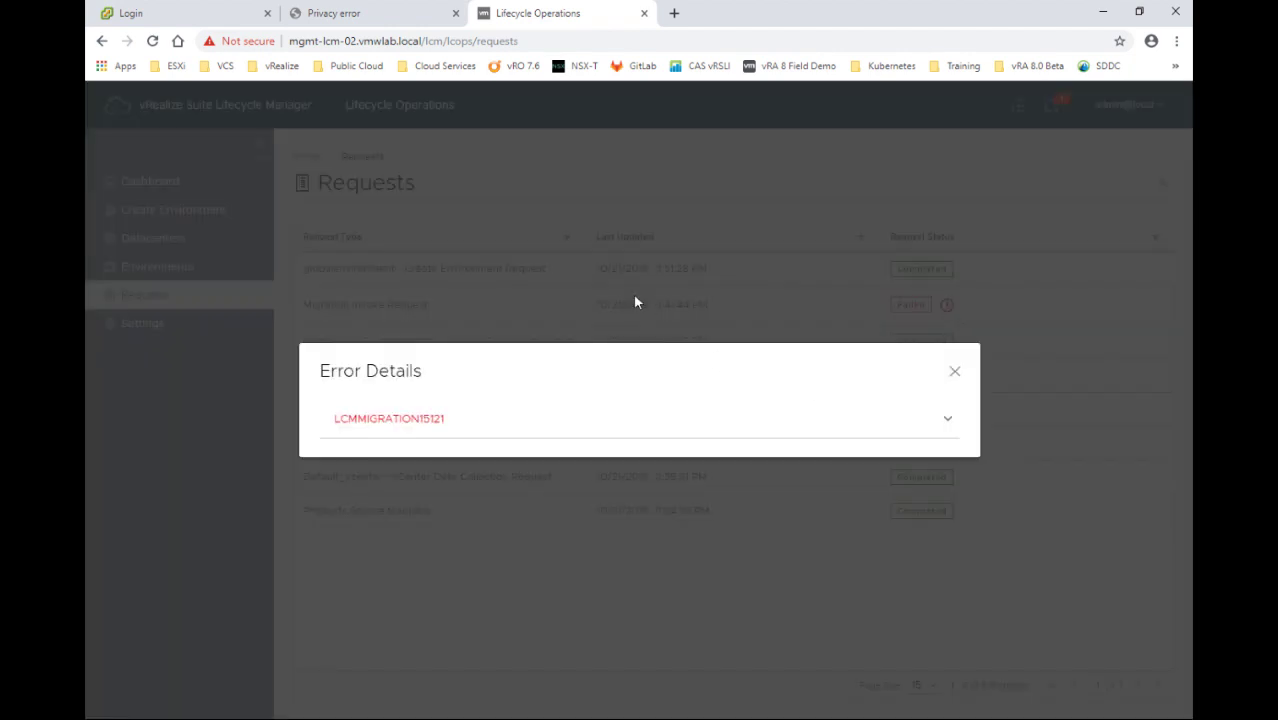
click(941, 420)
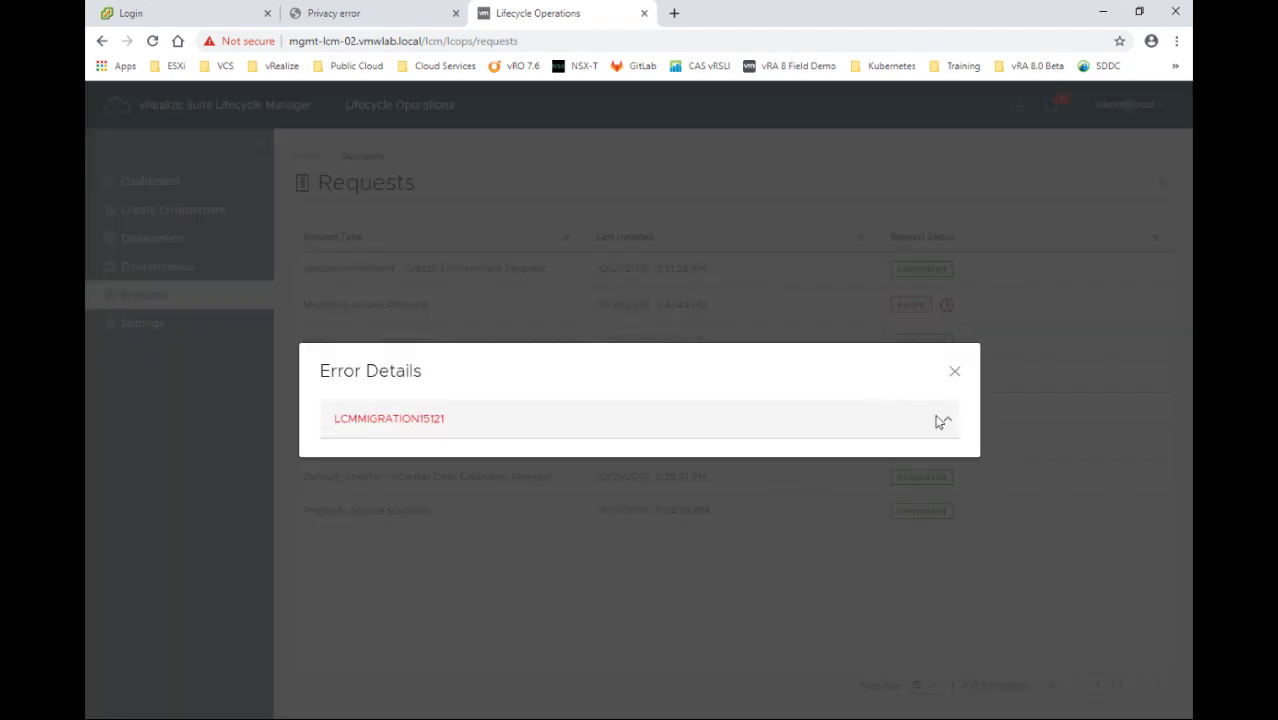
drag(480, 419, 670, 434)
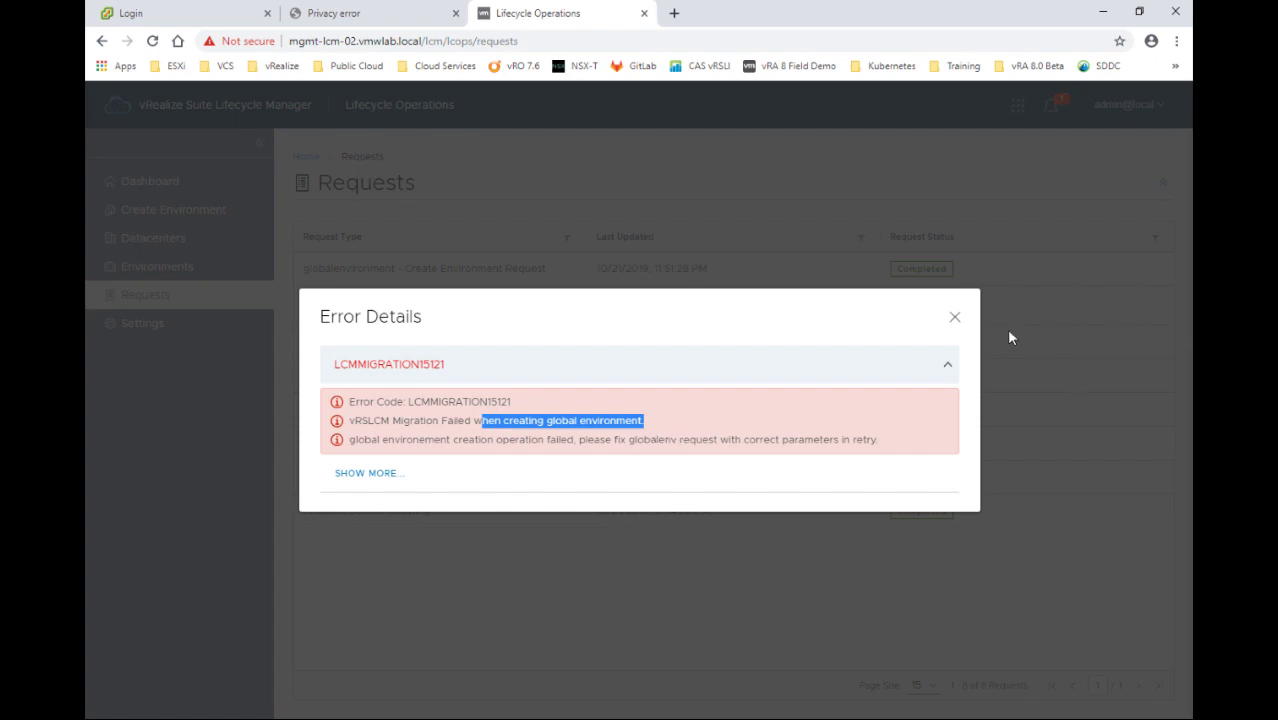
click(955, 318)
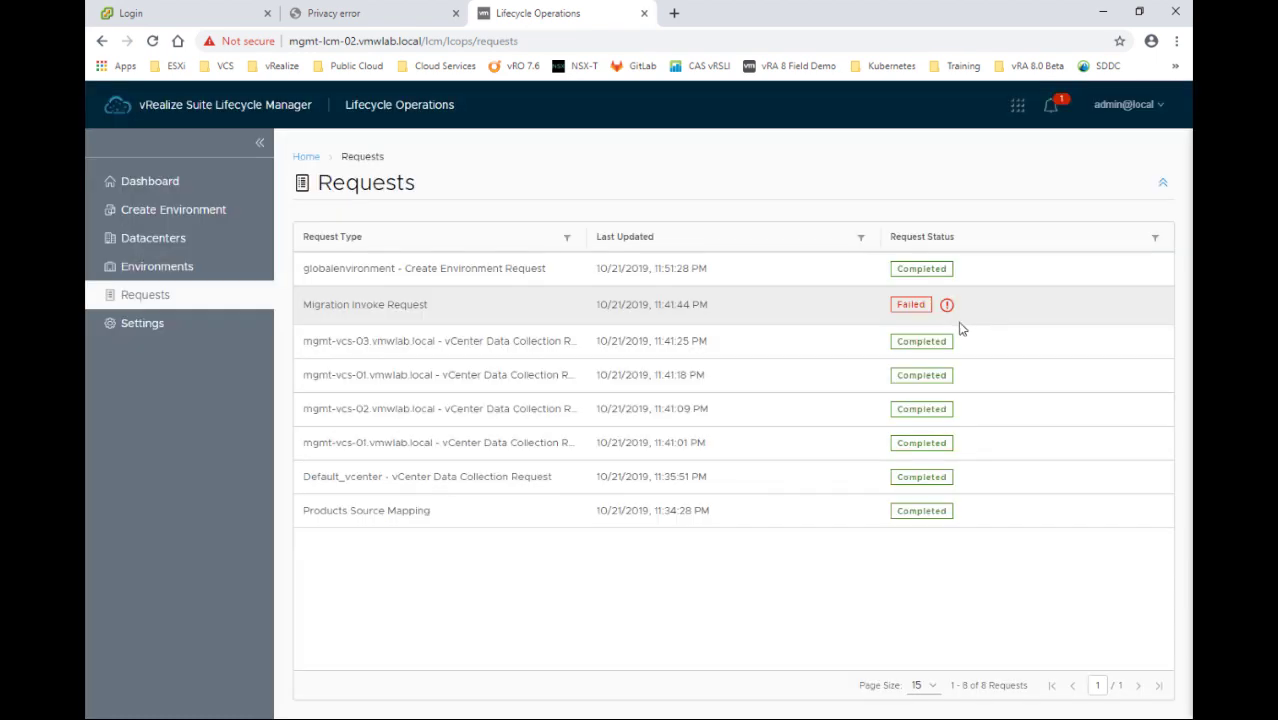
click(907, 313)
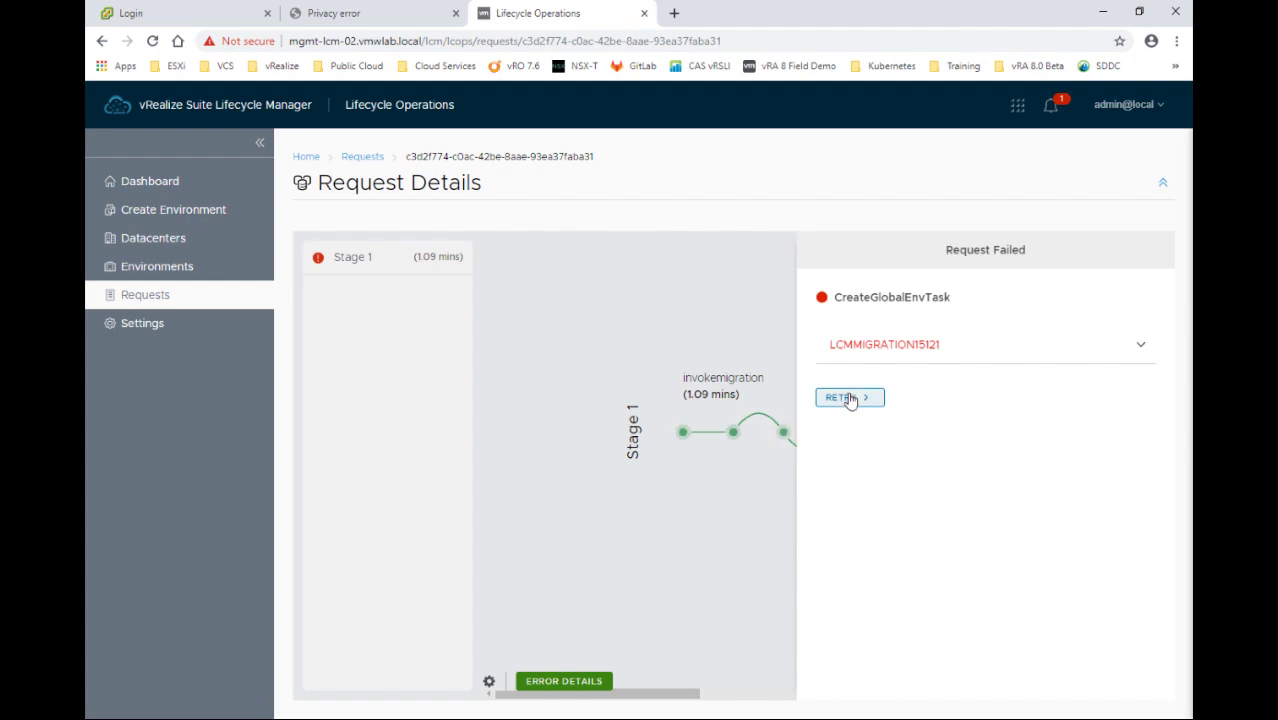
click(848, 399)
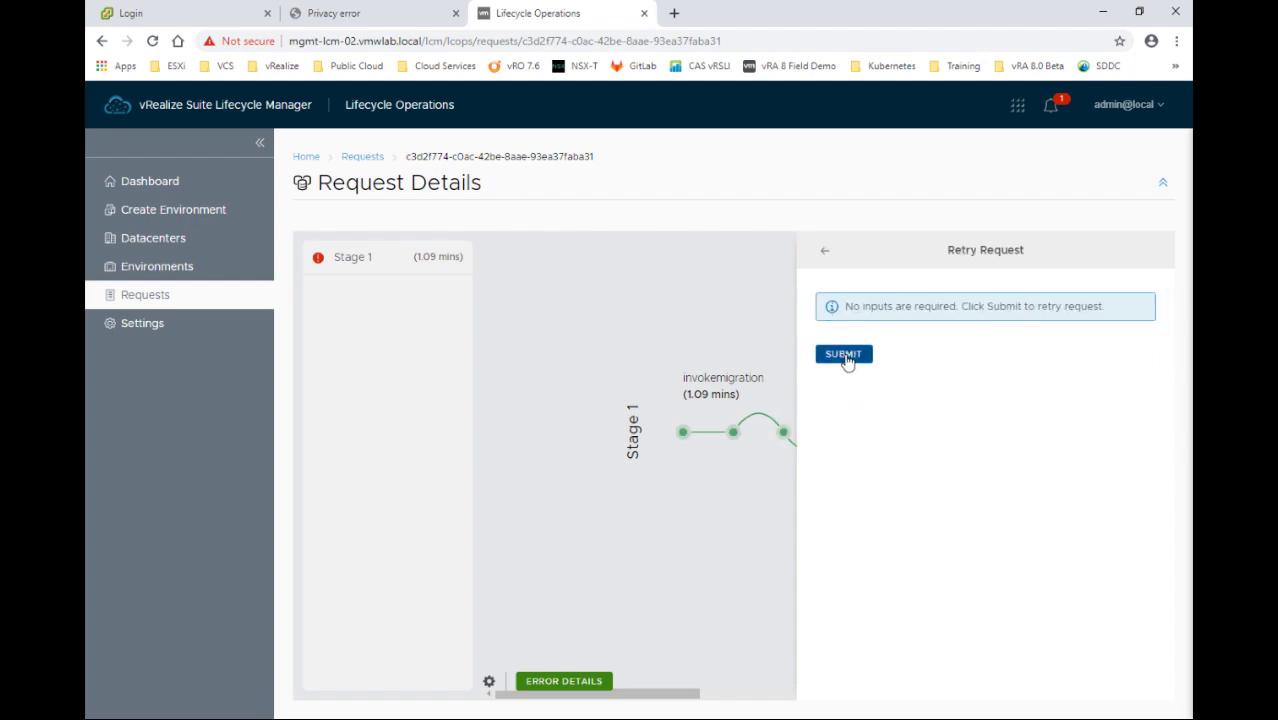
click(844, 356)
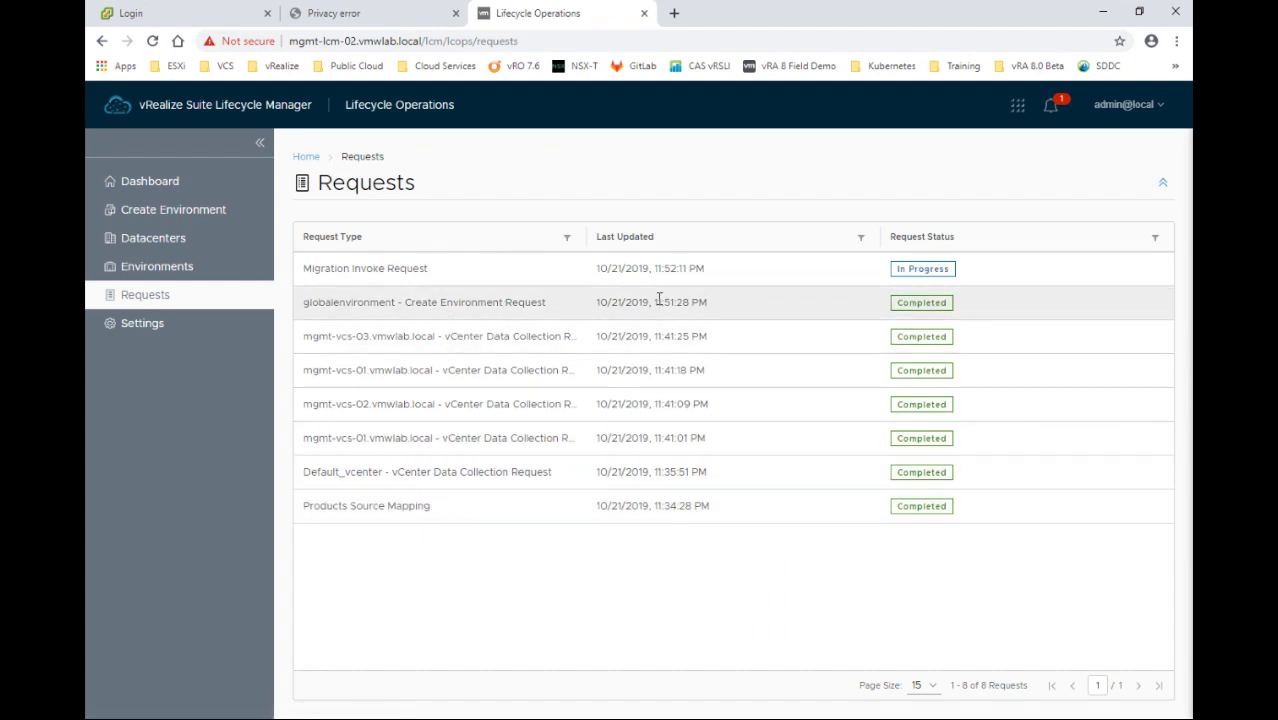
Follow the retried Migration Invoke Request through Stage 1, then return to the Requests list
click(912, 269)
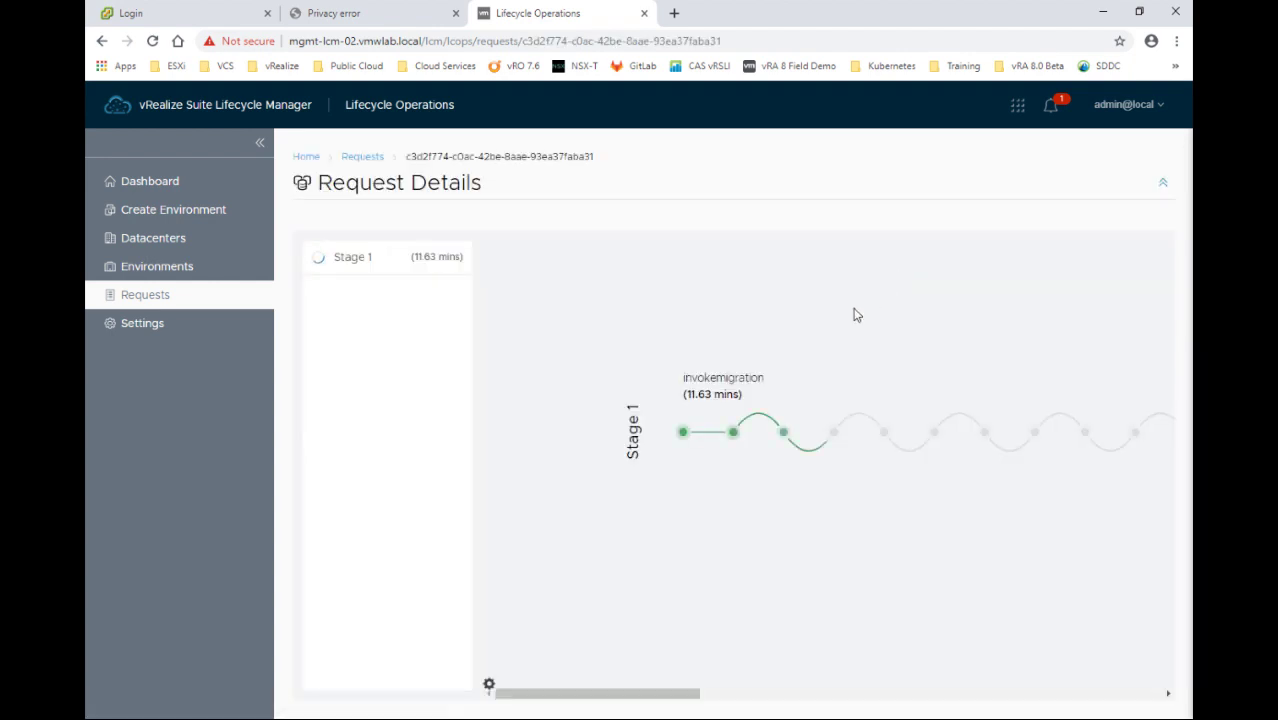
drag(545, 697, 1010, 710)
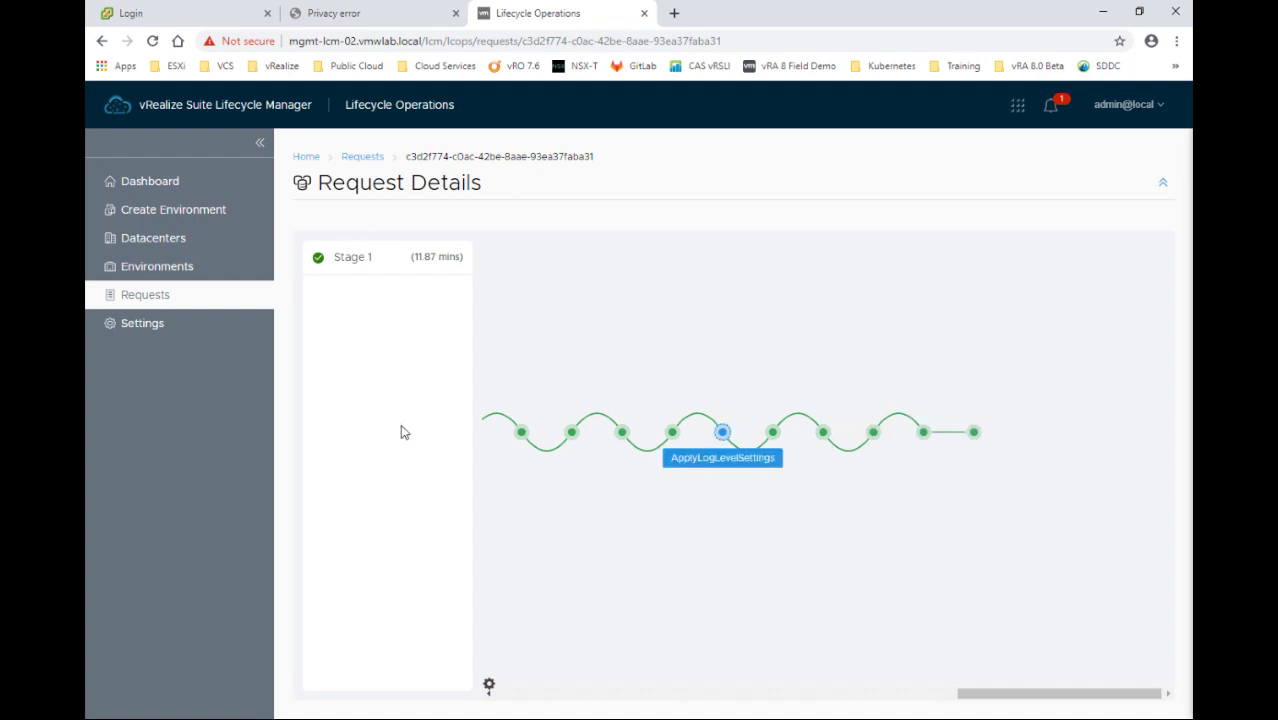
click(362, 158)
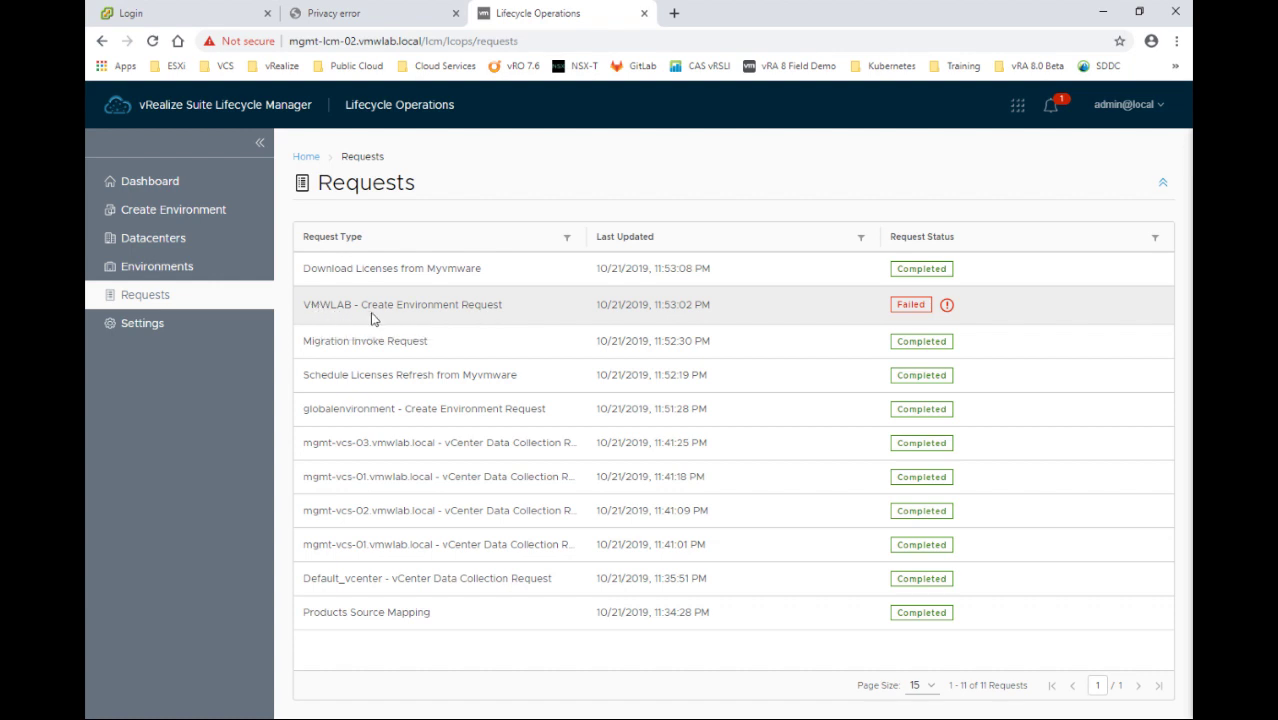
Review the VMWLAB request's LCMVRACONFIG50158 vRA import error, then open its failed request details
click(947, 306)
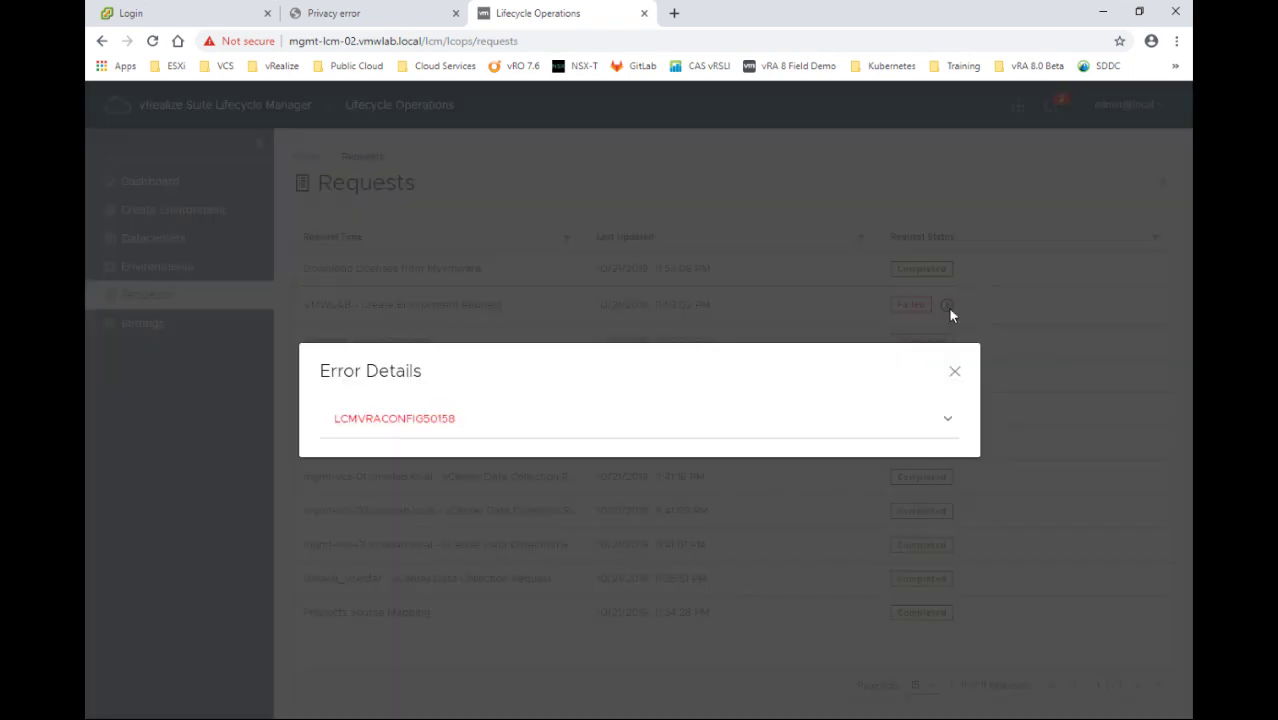
click(947, 421)
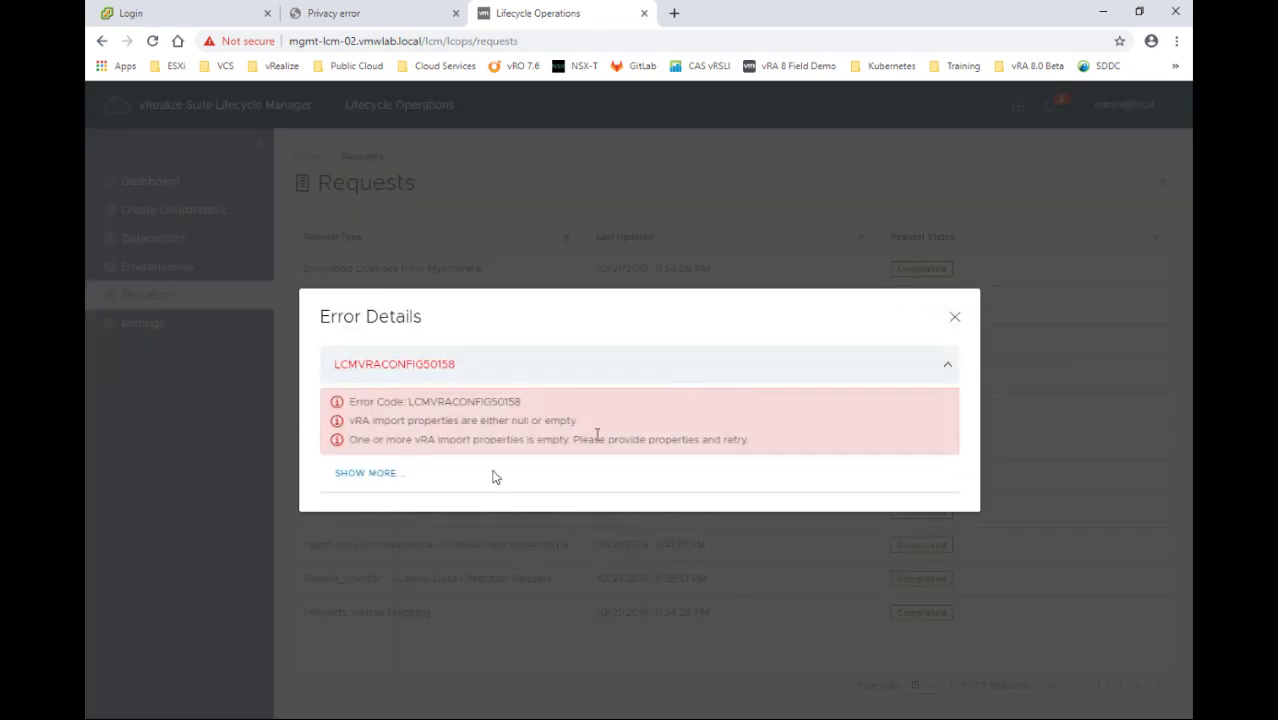
drag(357, 422, 450, 422)
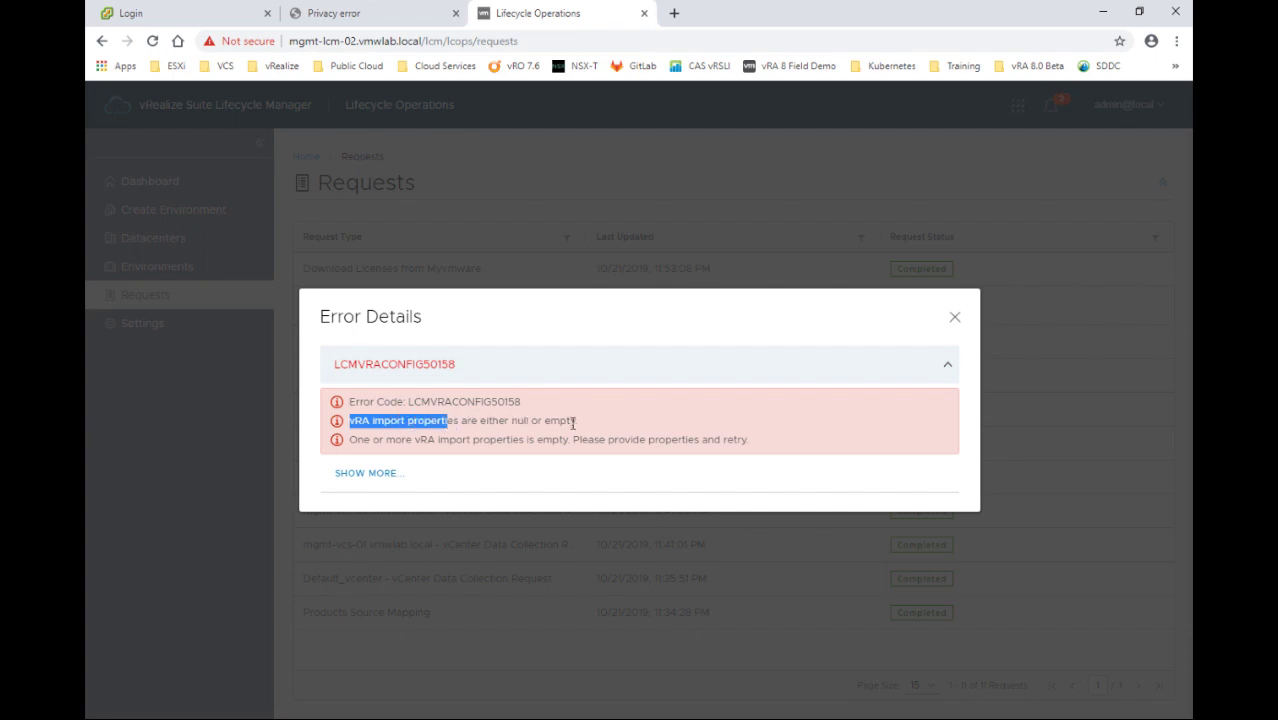
drag(579, 422, 580, 422)
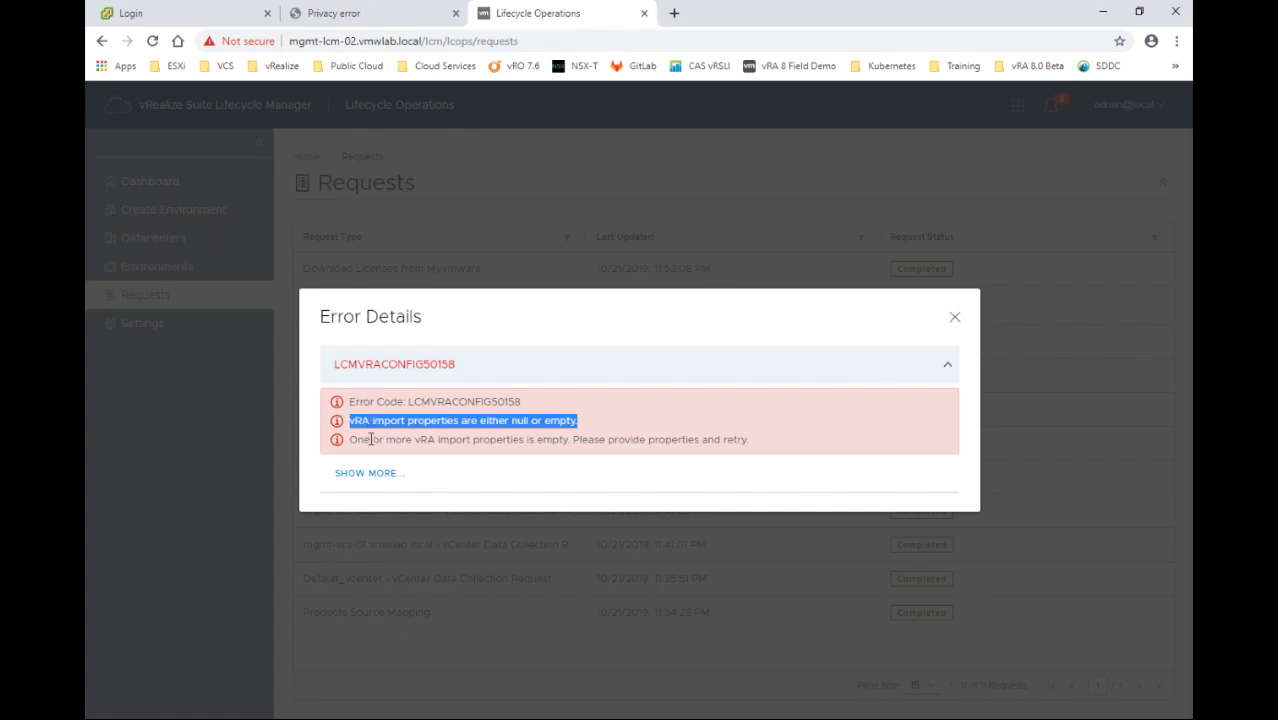
click(954, 316)
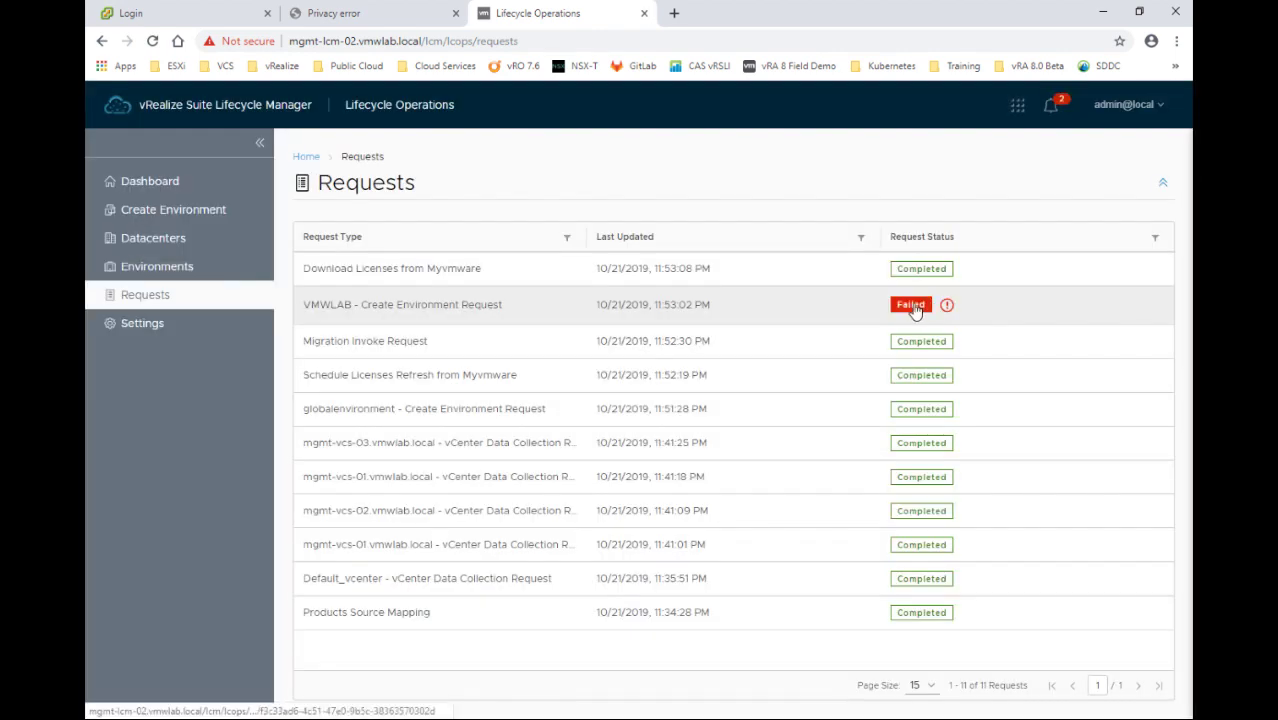
click(913, 308)
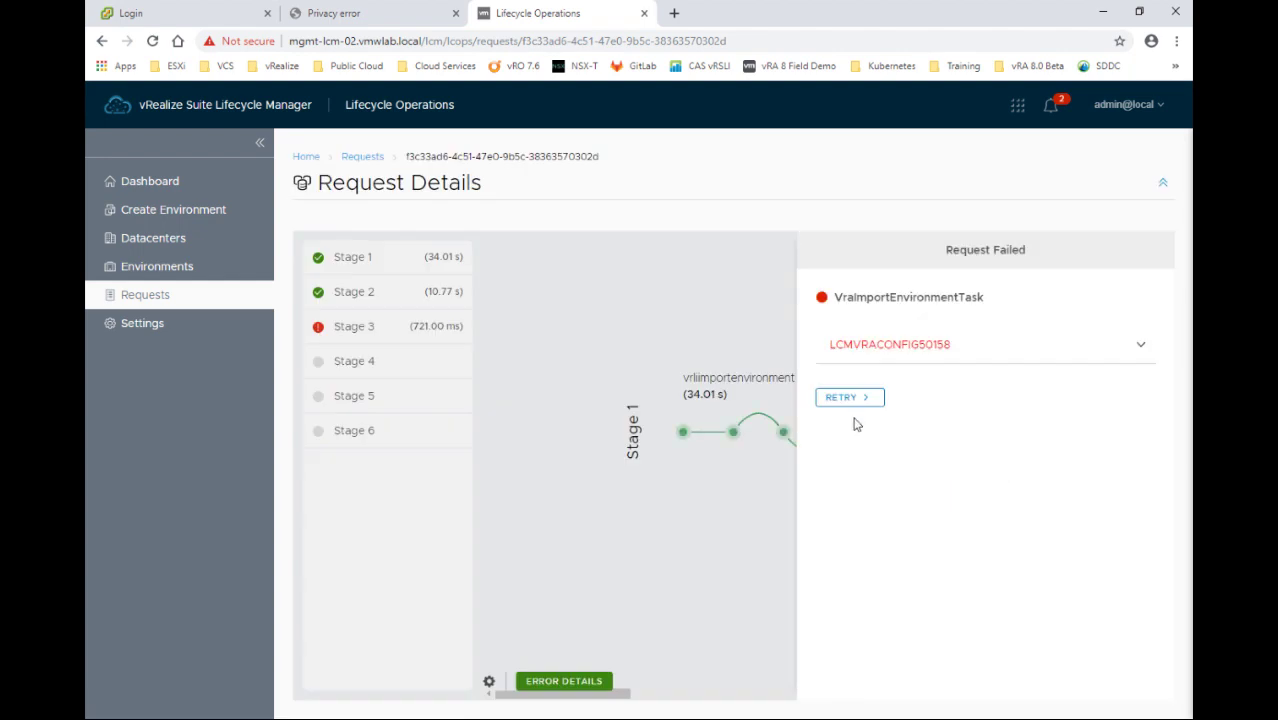
Retry the VMWLAB request with Primary Node Hostname mgmt-vra-01.vmwlab.local and browse root password credentials
click(838, 399)
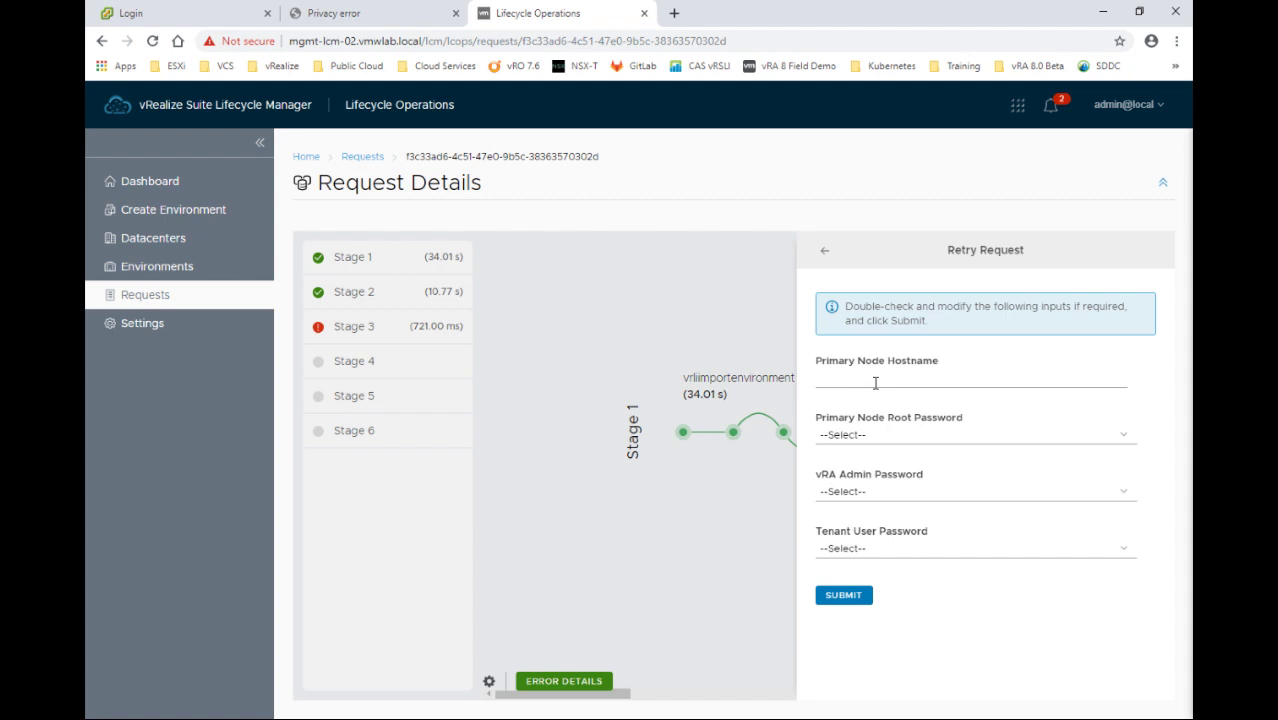
click(875, 383)
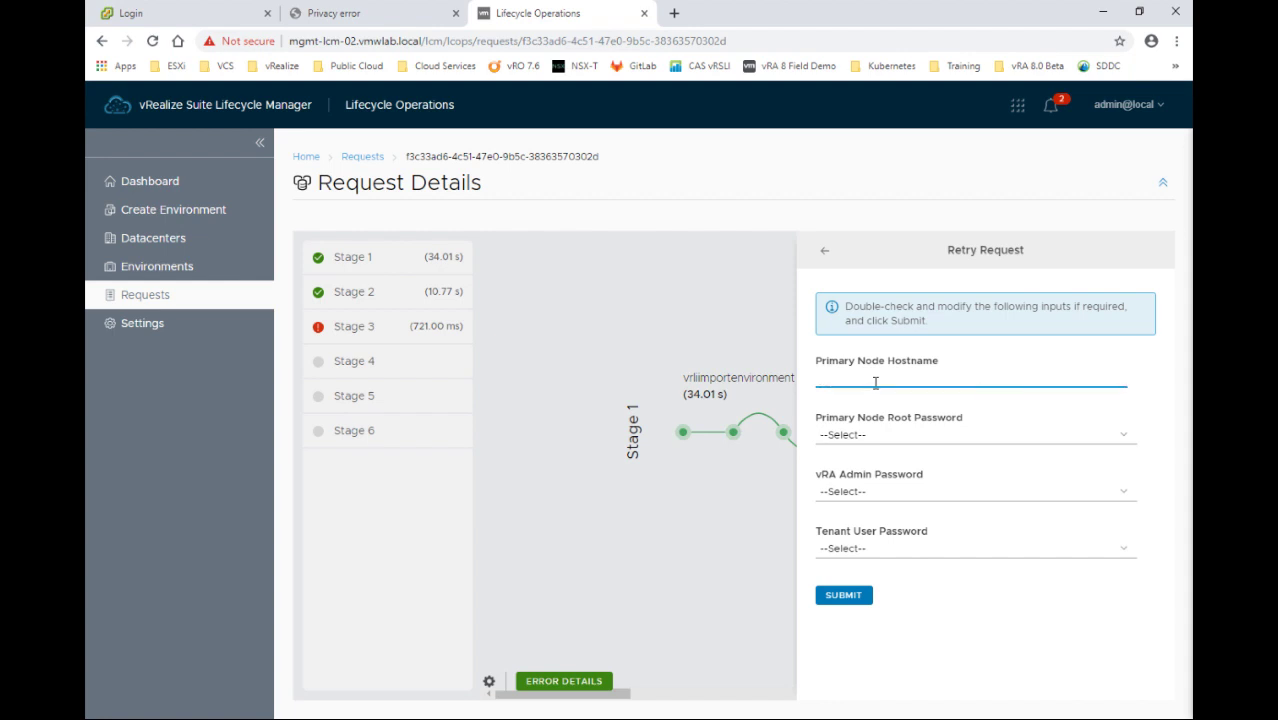
text(mgmt-vra-01.vmwlab.local)
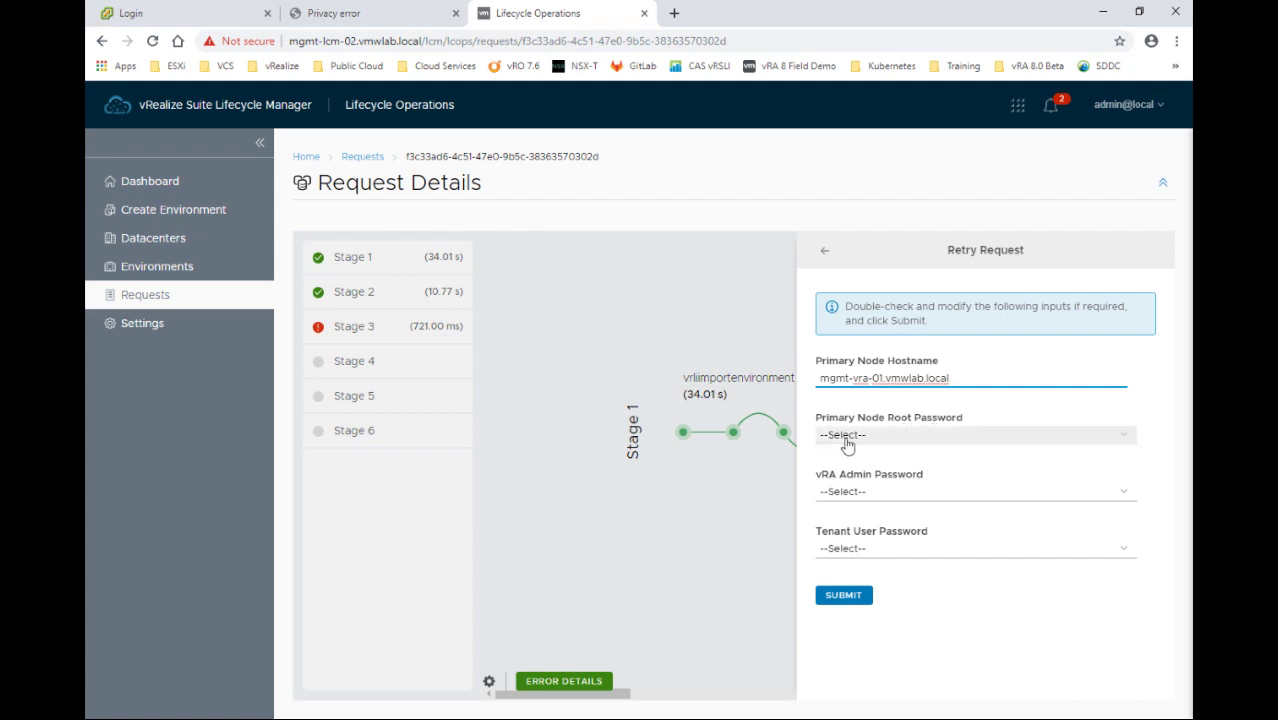
click(862, 440)
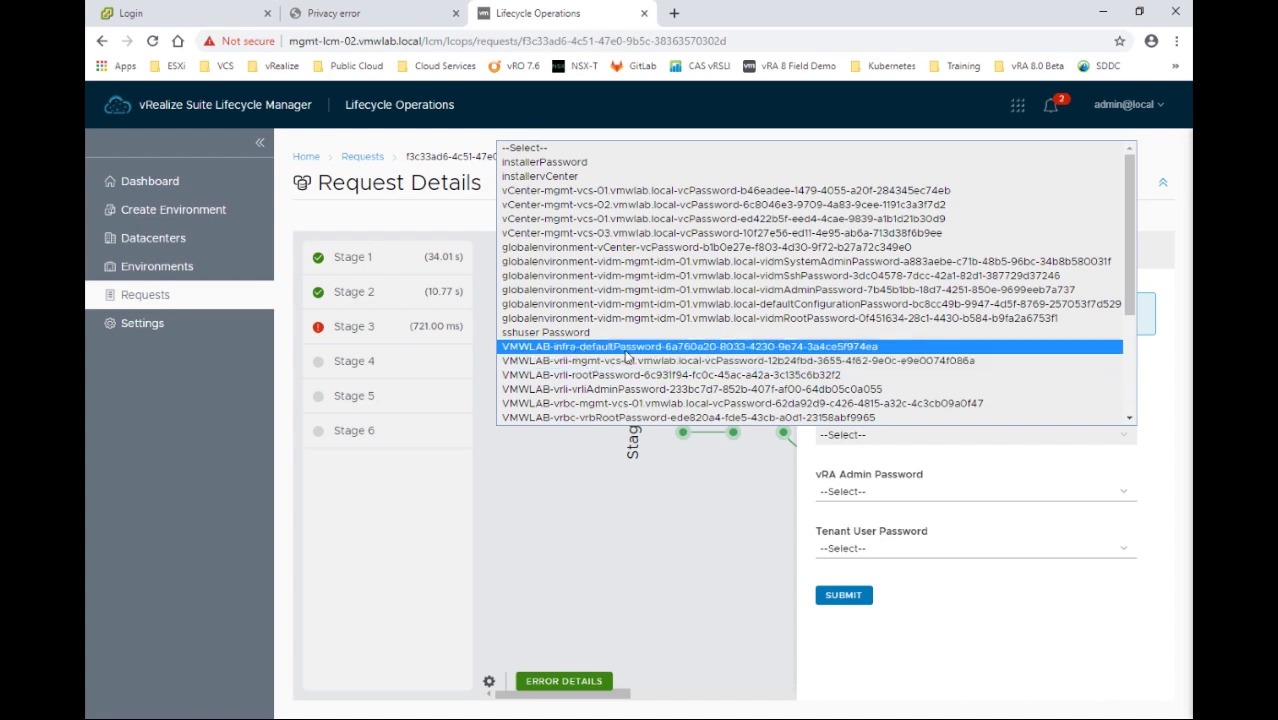
scroll(606, 397, down, 3)
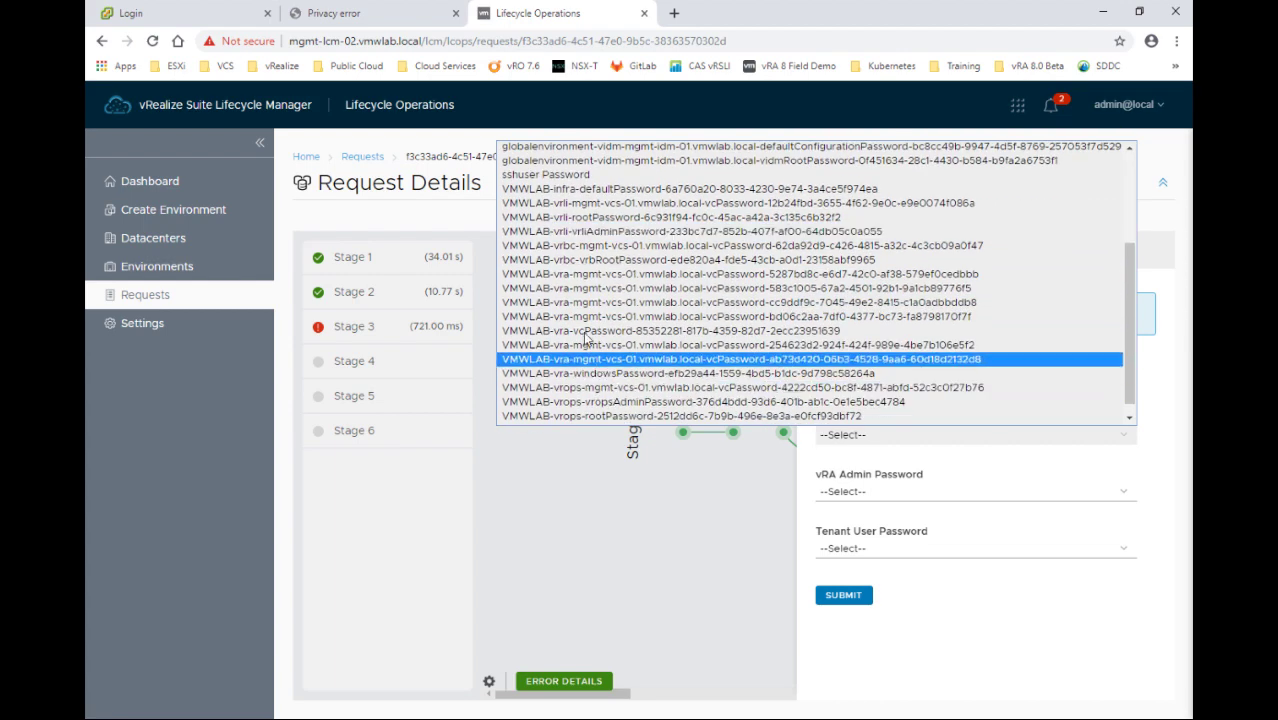
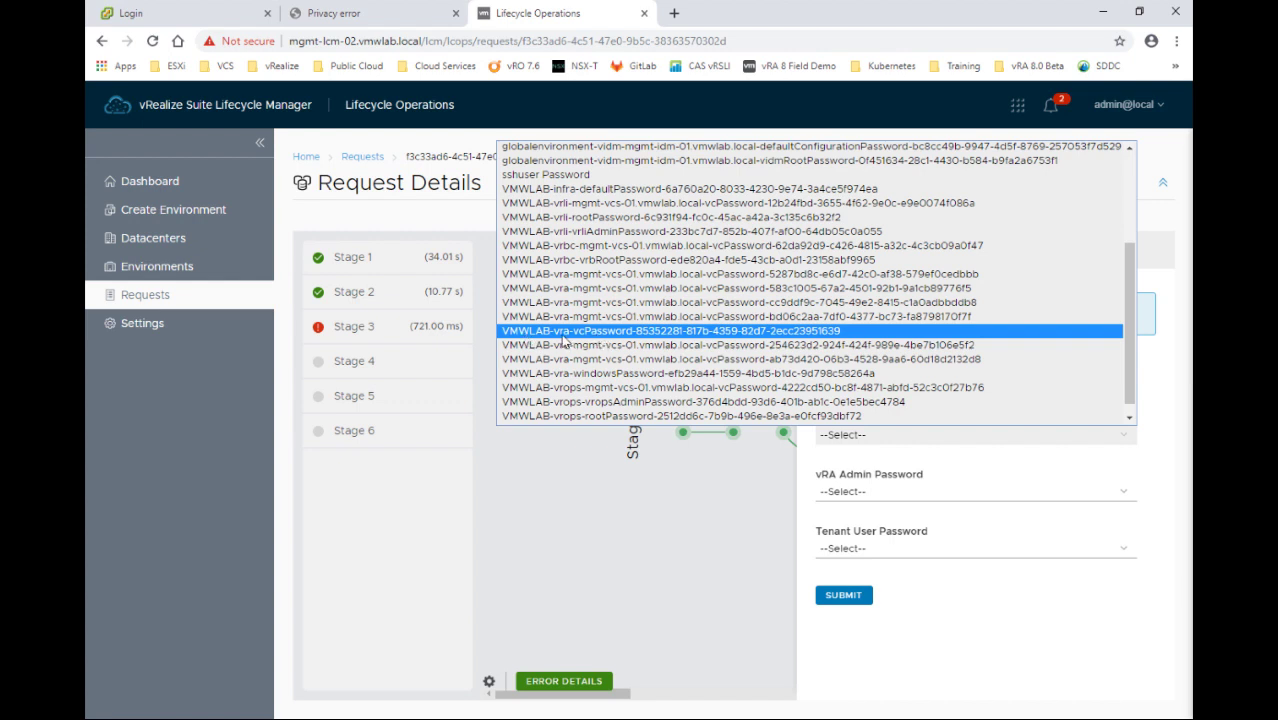
click(601, 331)
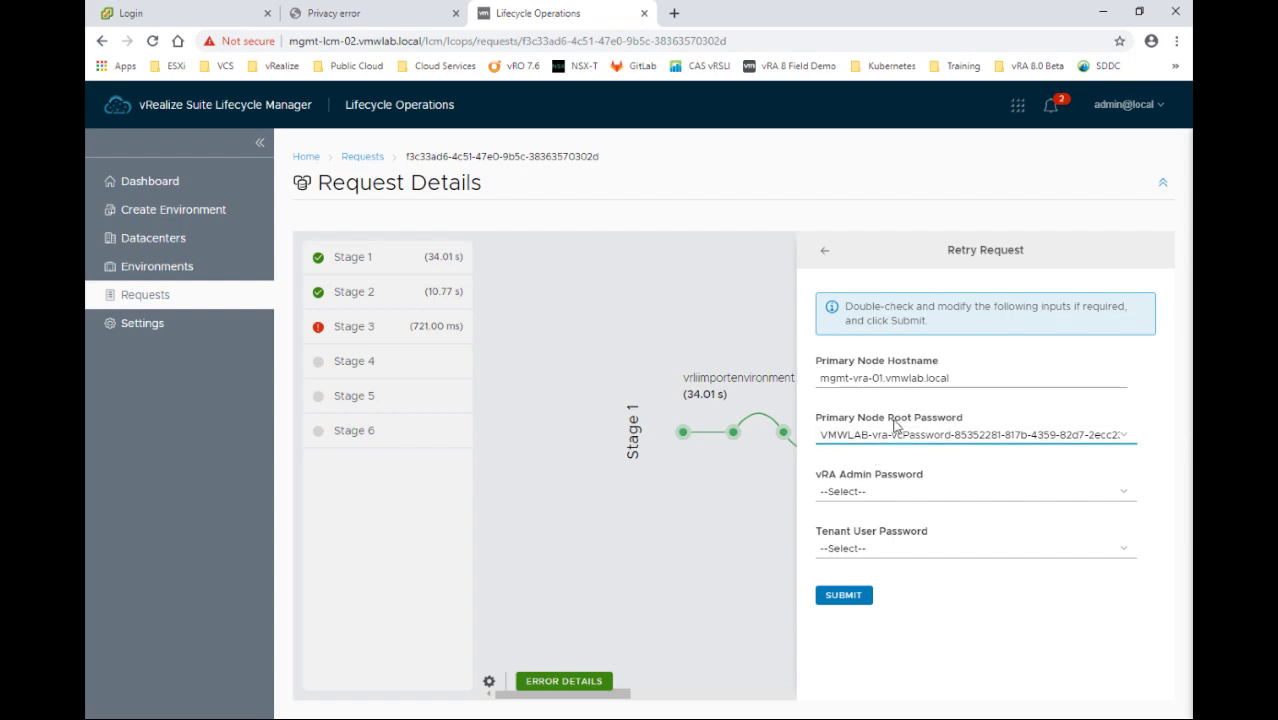
click(848, 499)
scroll(576, 440, down, 3)
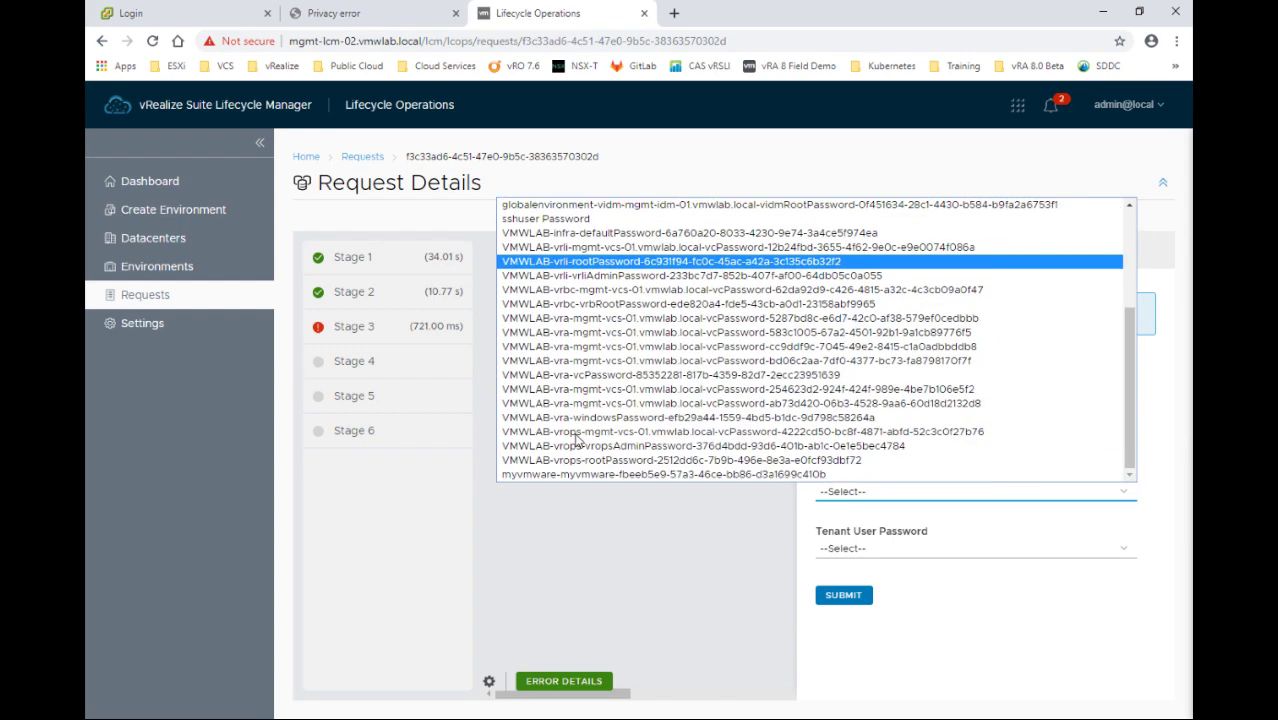
click(579, 376)
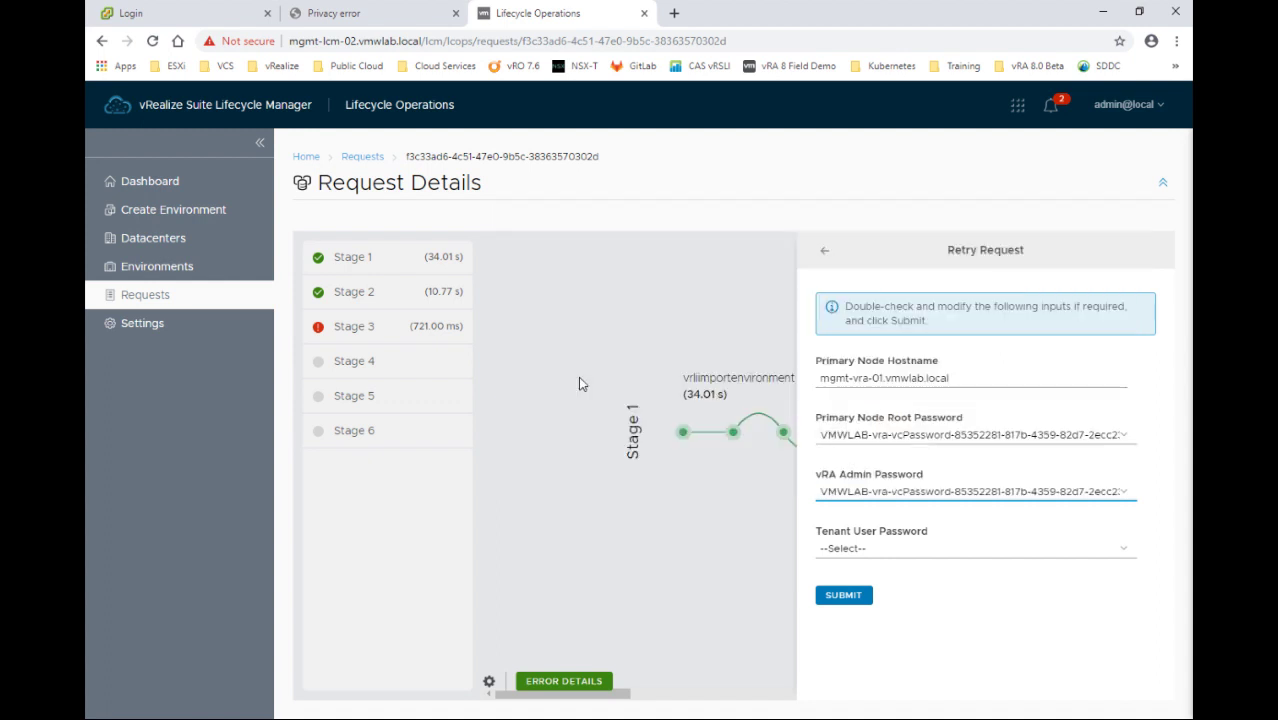
click(866, 556)
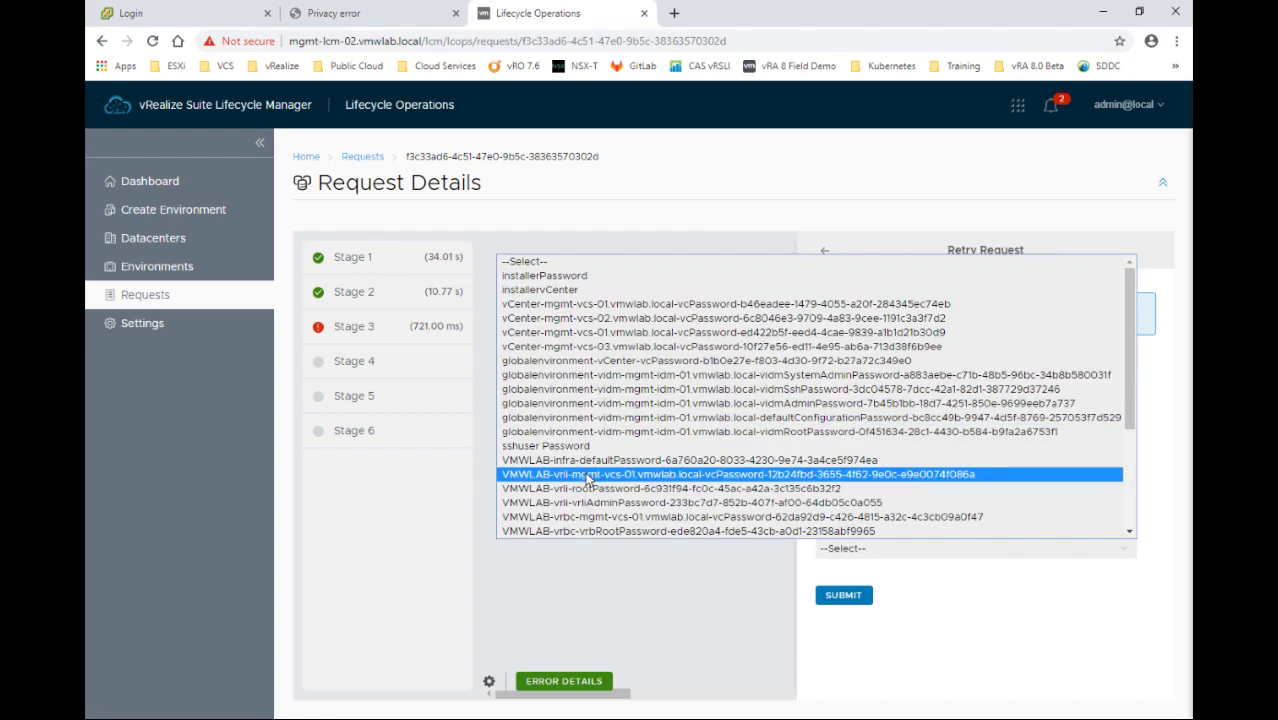
scroll(581, 470, down, 4)
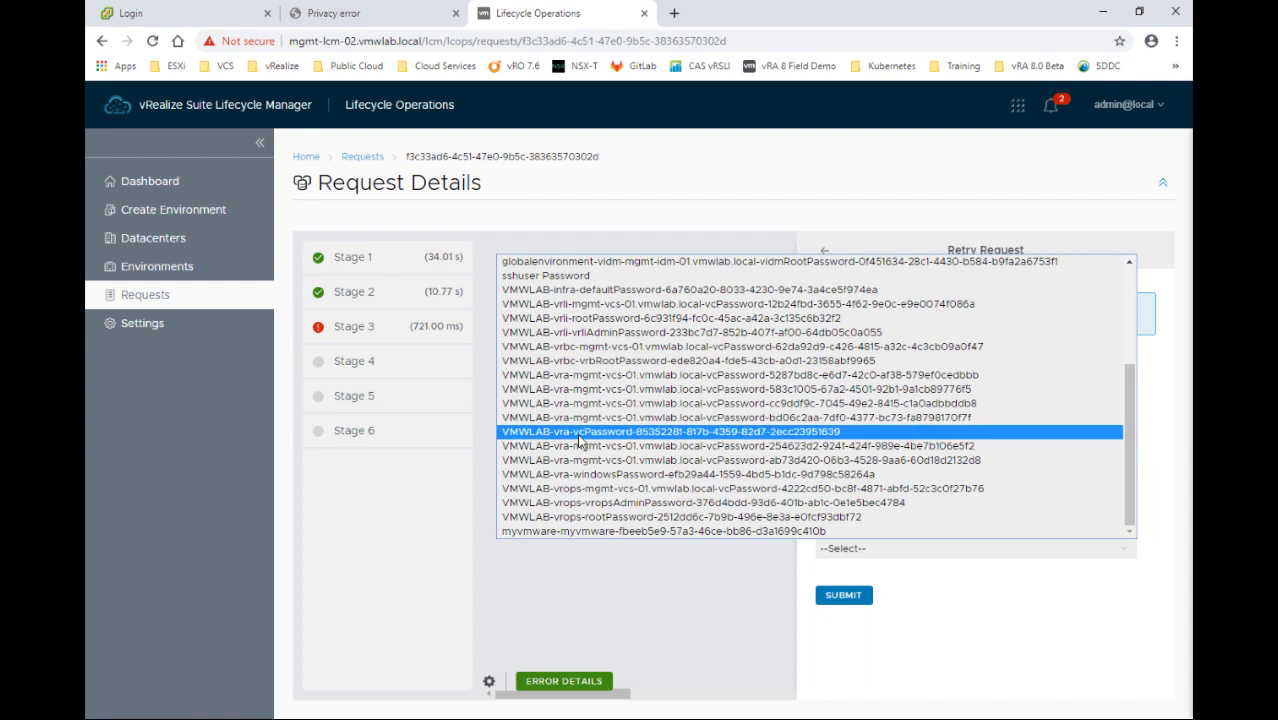
click(549, 437)
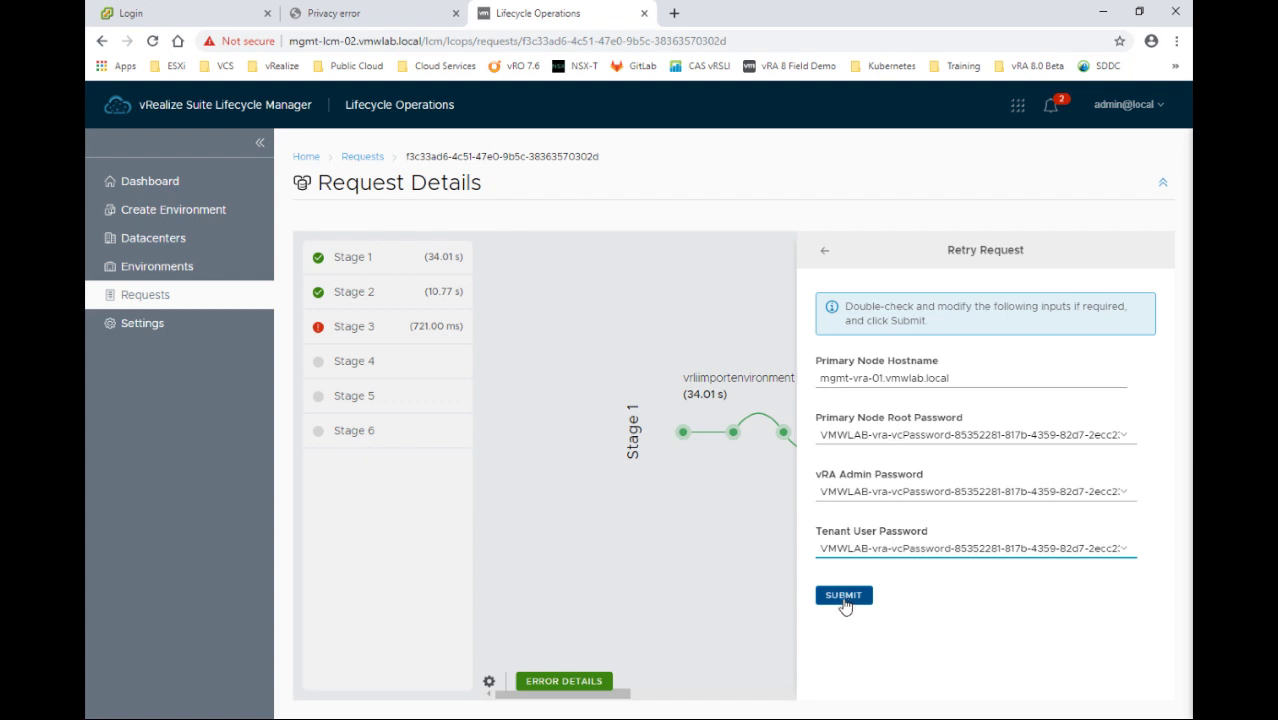
click(872, 436)
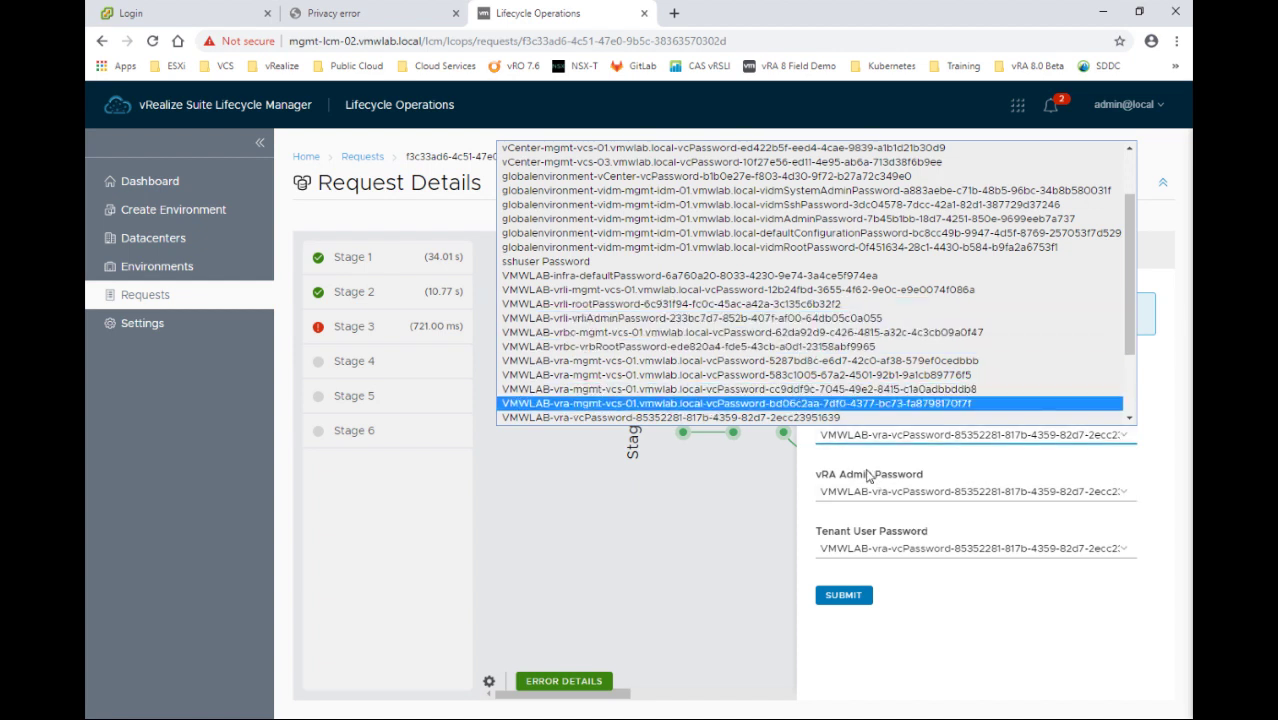
click(868, 476)
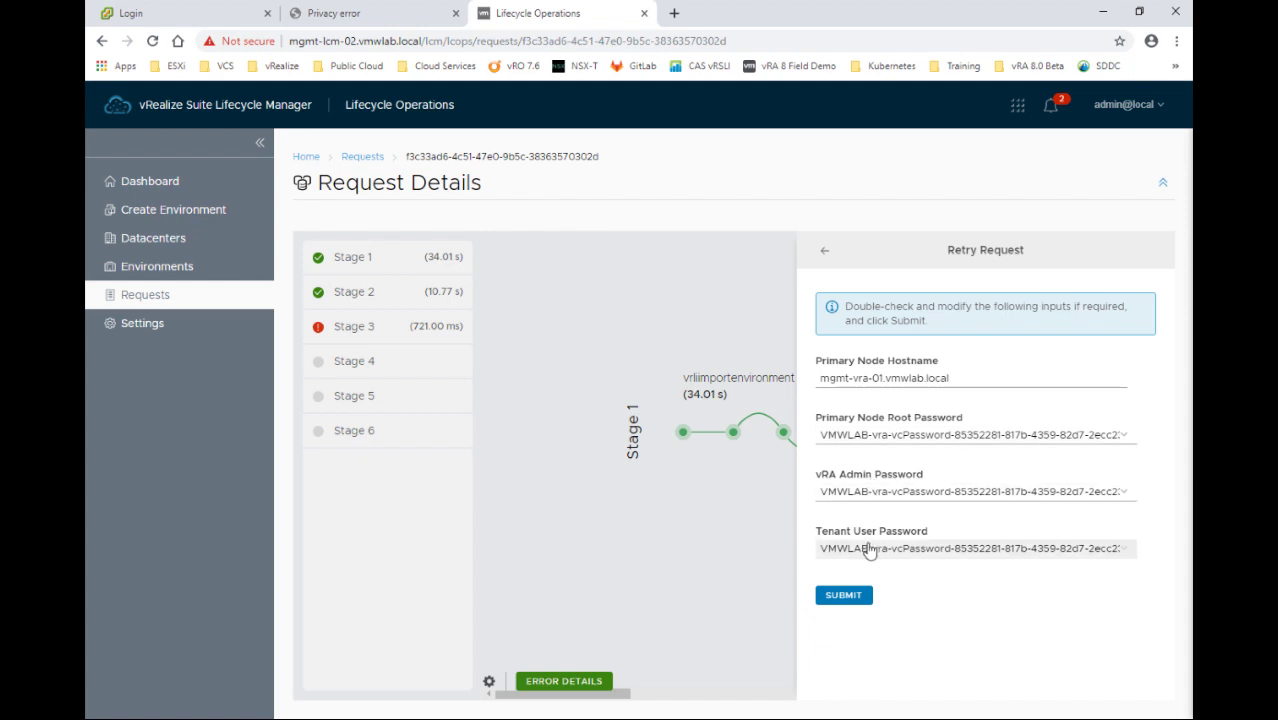
click(842, 596)
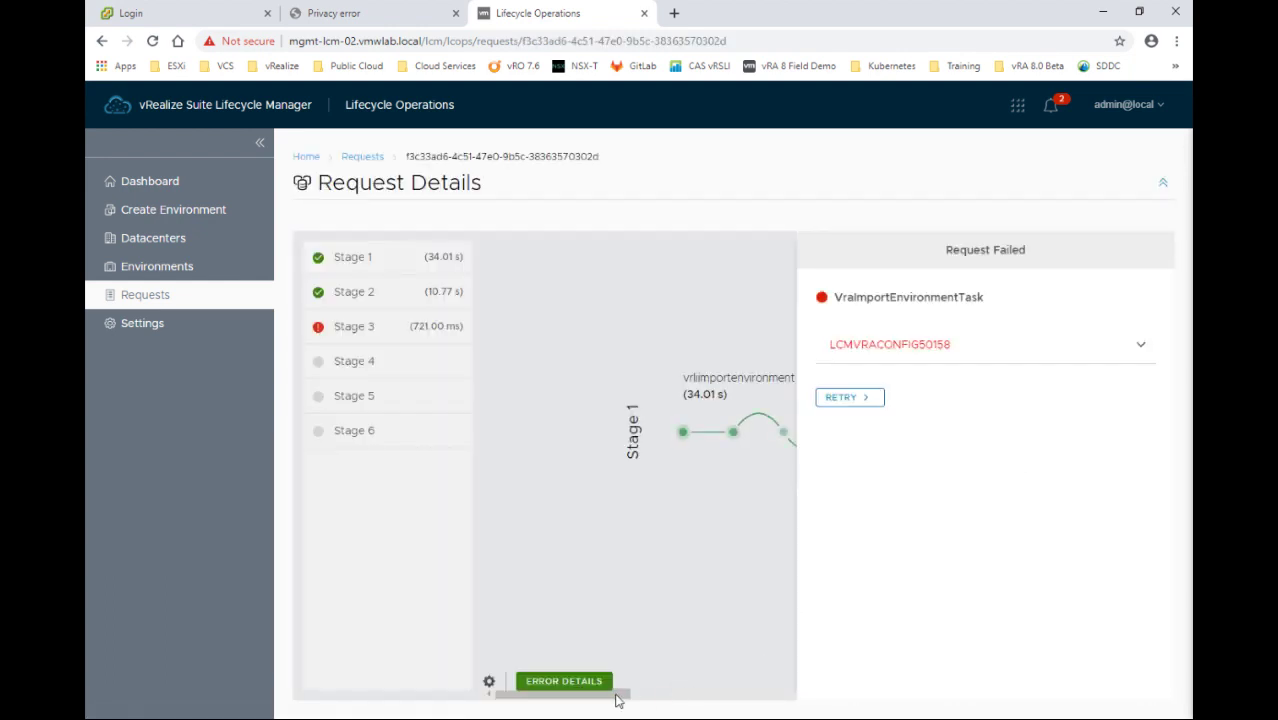
Open the failed Stage 3 error details and start a retry of the request
click(704, 700)
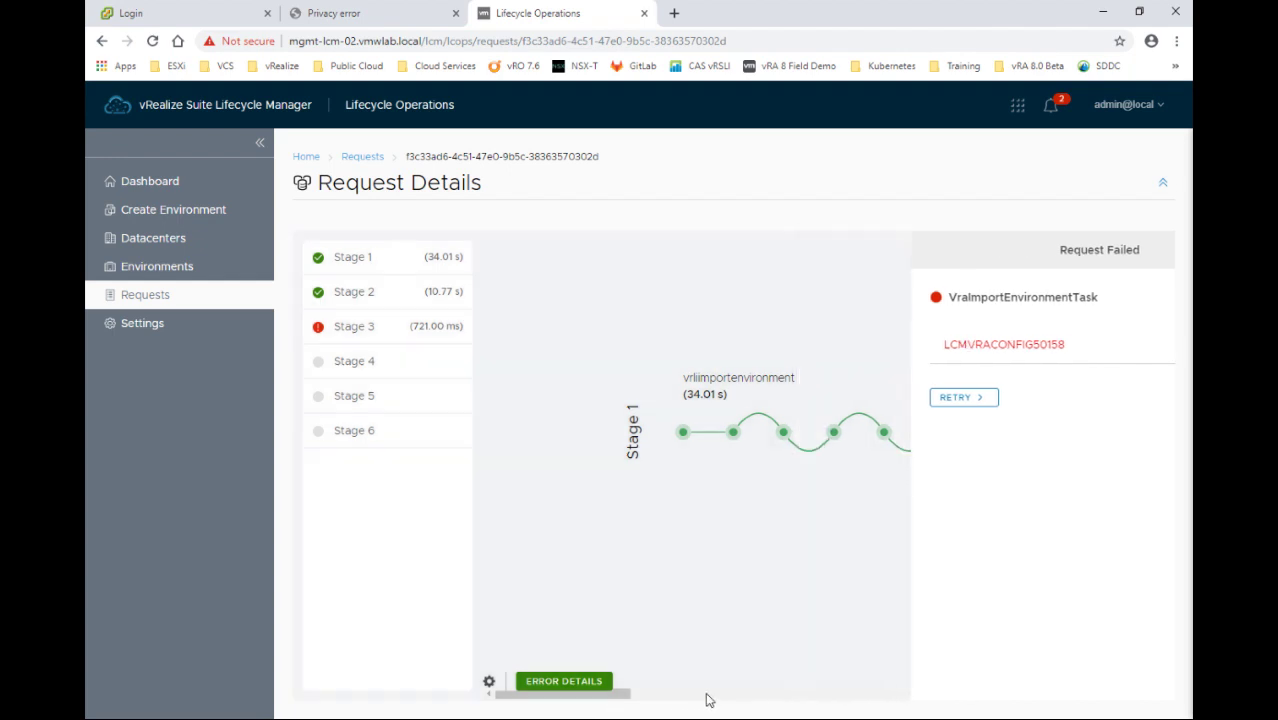
drag(716, 700, 859, 680)
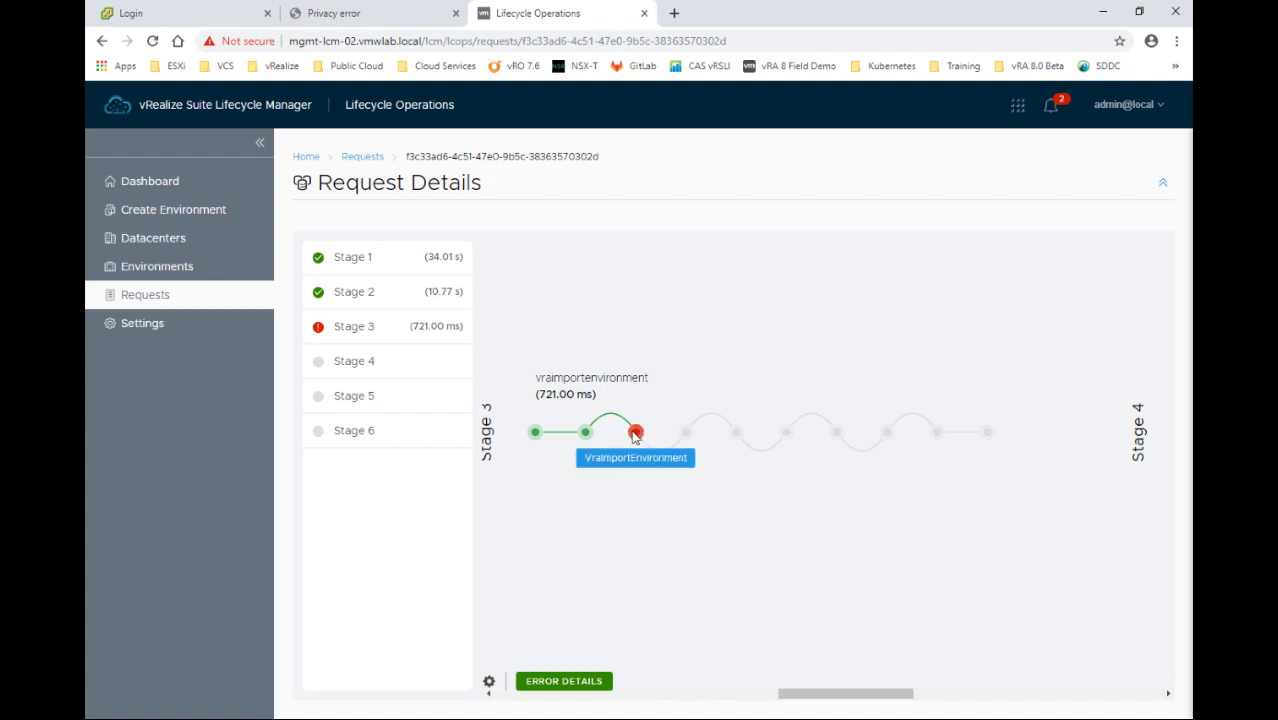
click(578, 684)
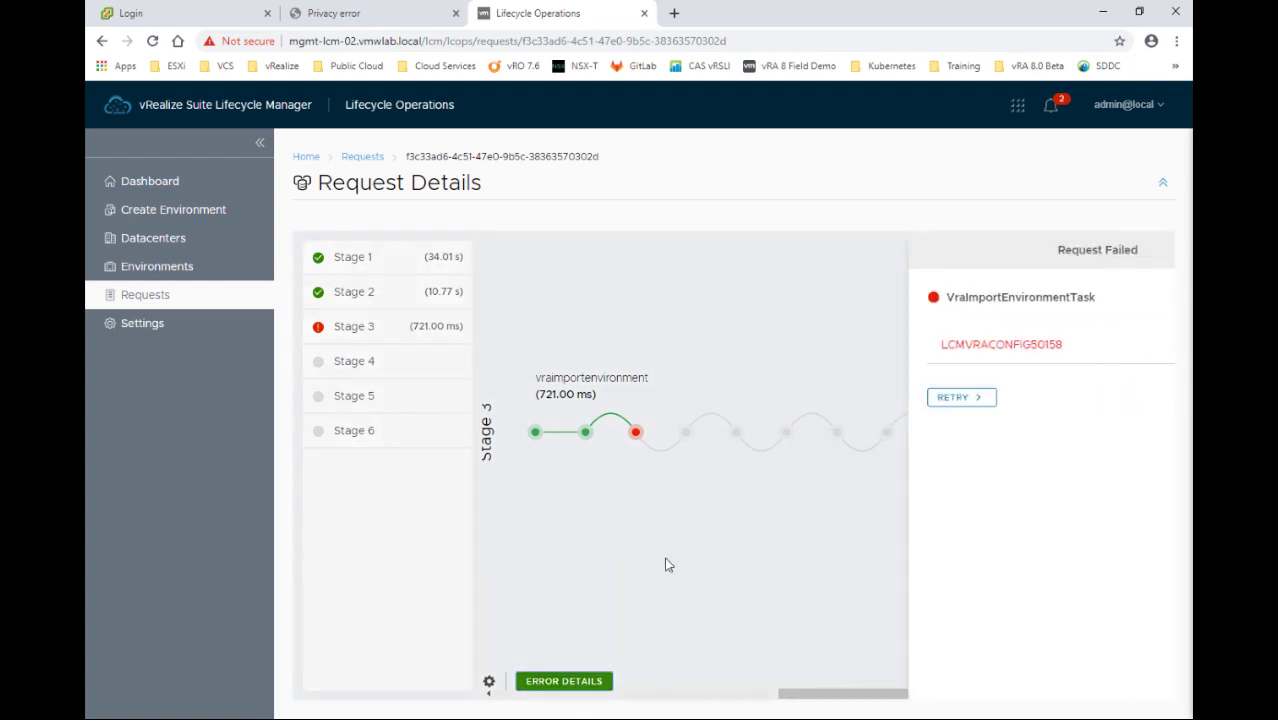
click(866, 398)
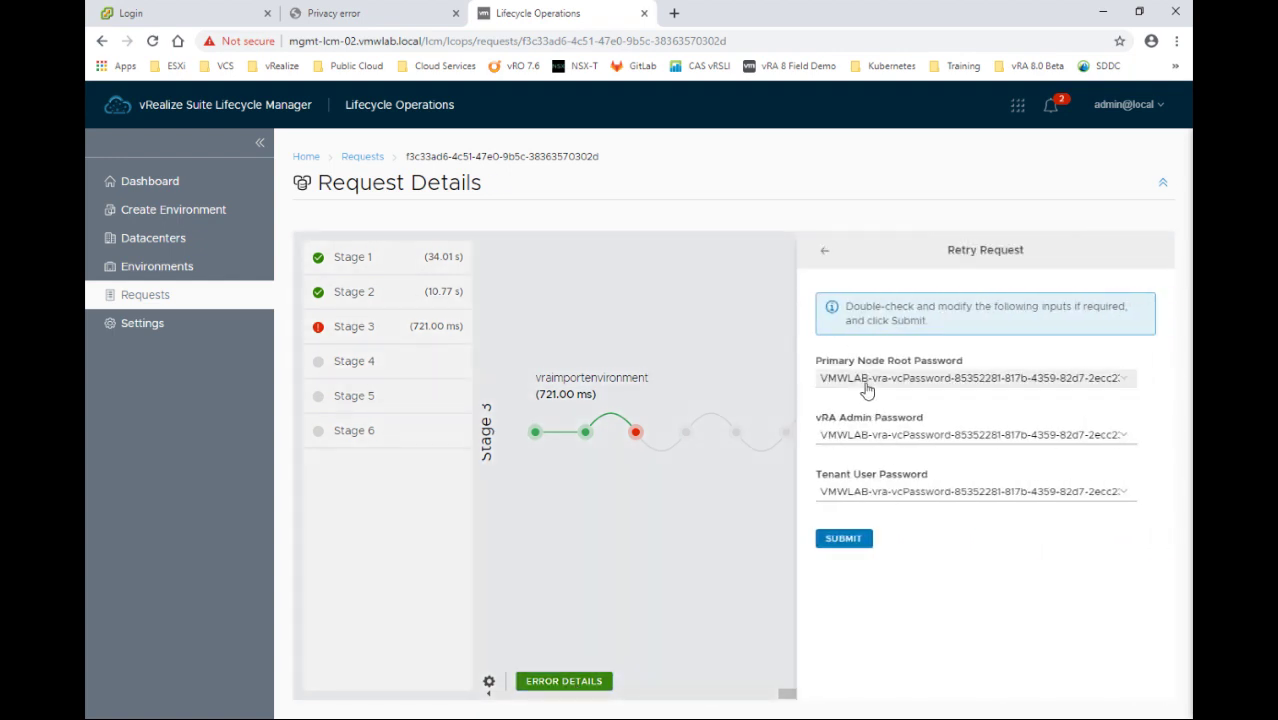
Resubmit the retry with VMWLAB-infra-defaultPassword for Root, vRA Admin and Tenant User passwords
click(866, 390)
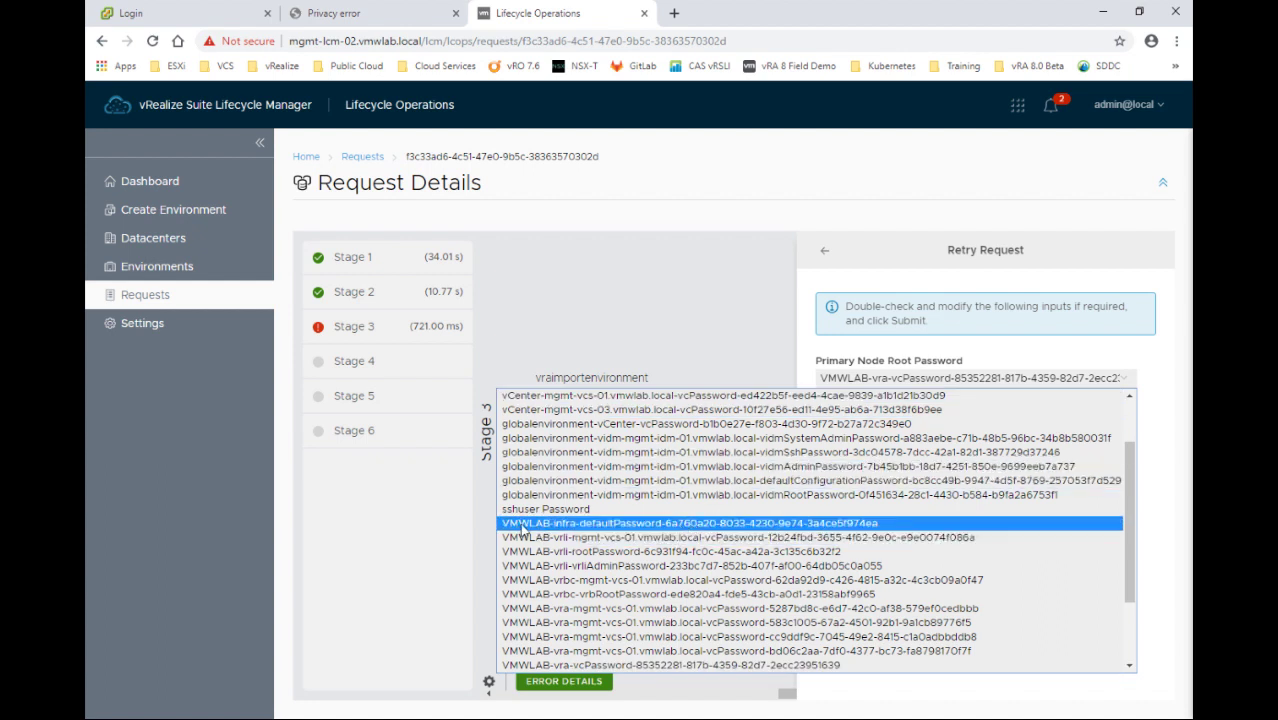
click(572, 532)
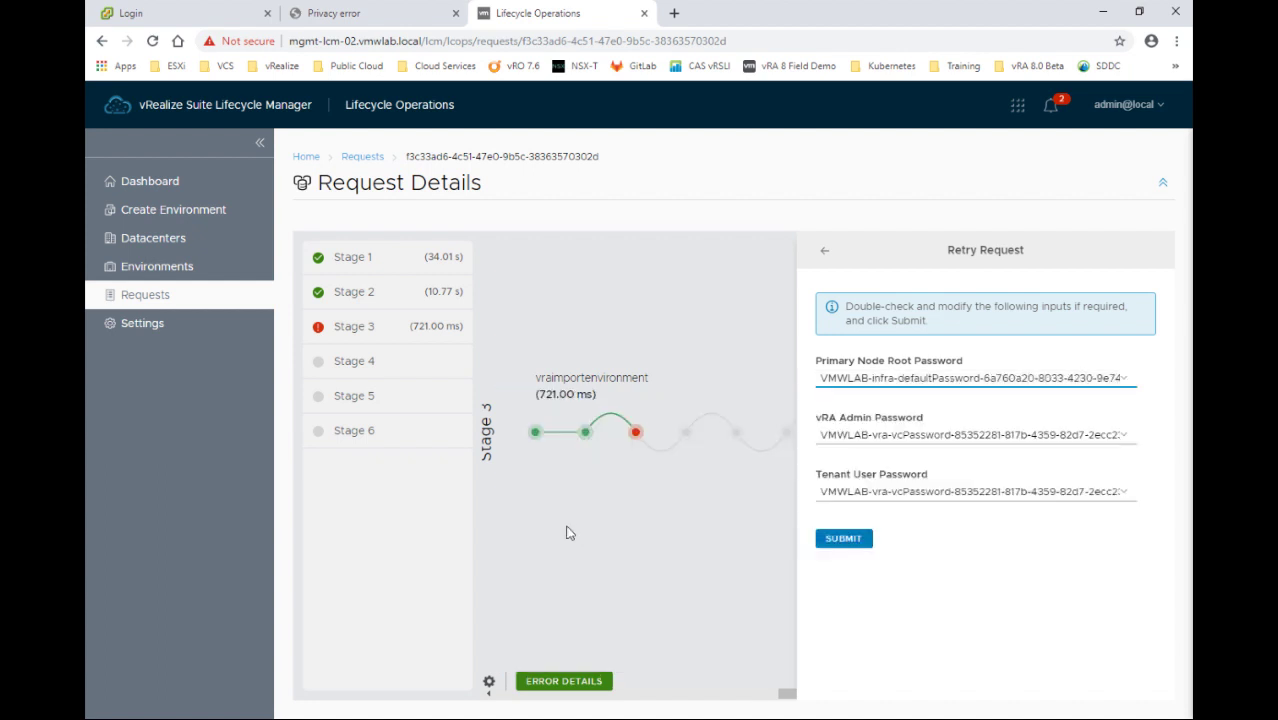
click(852, 440)
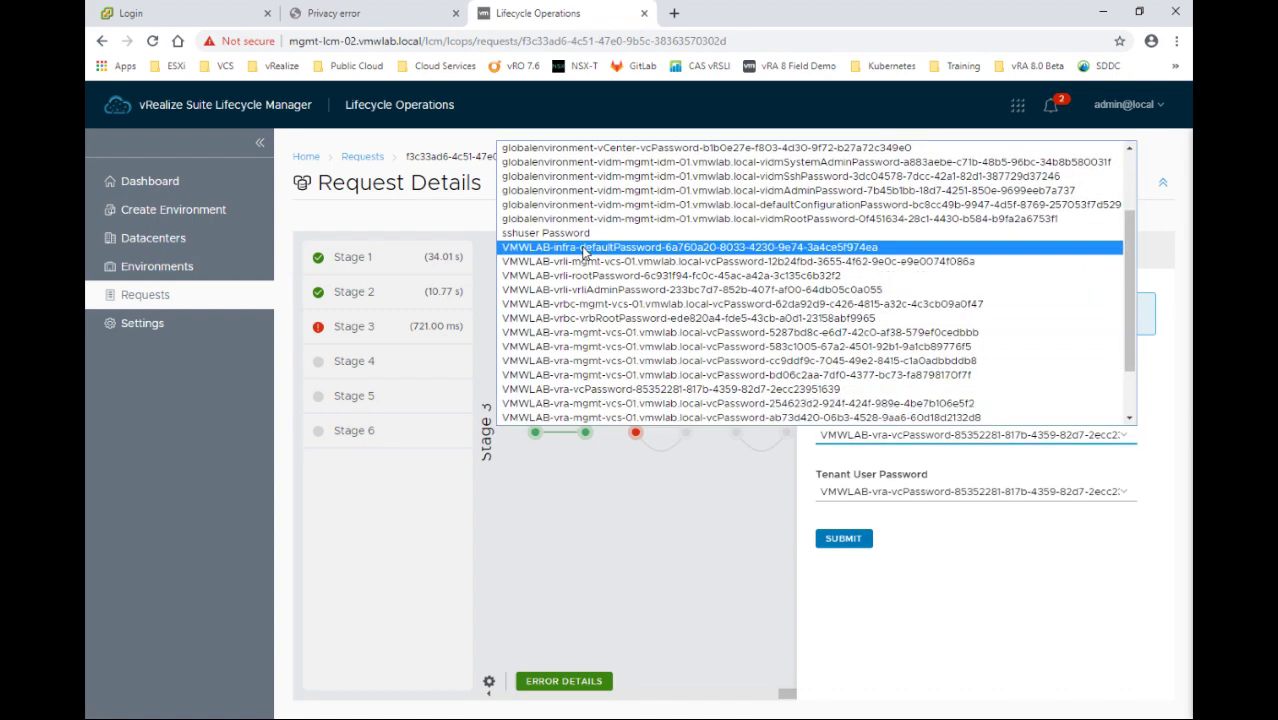
click(584, 247)
click(890, 492)
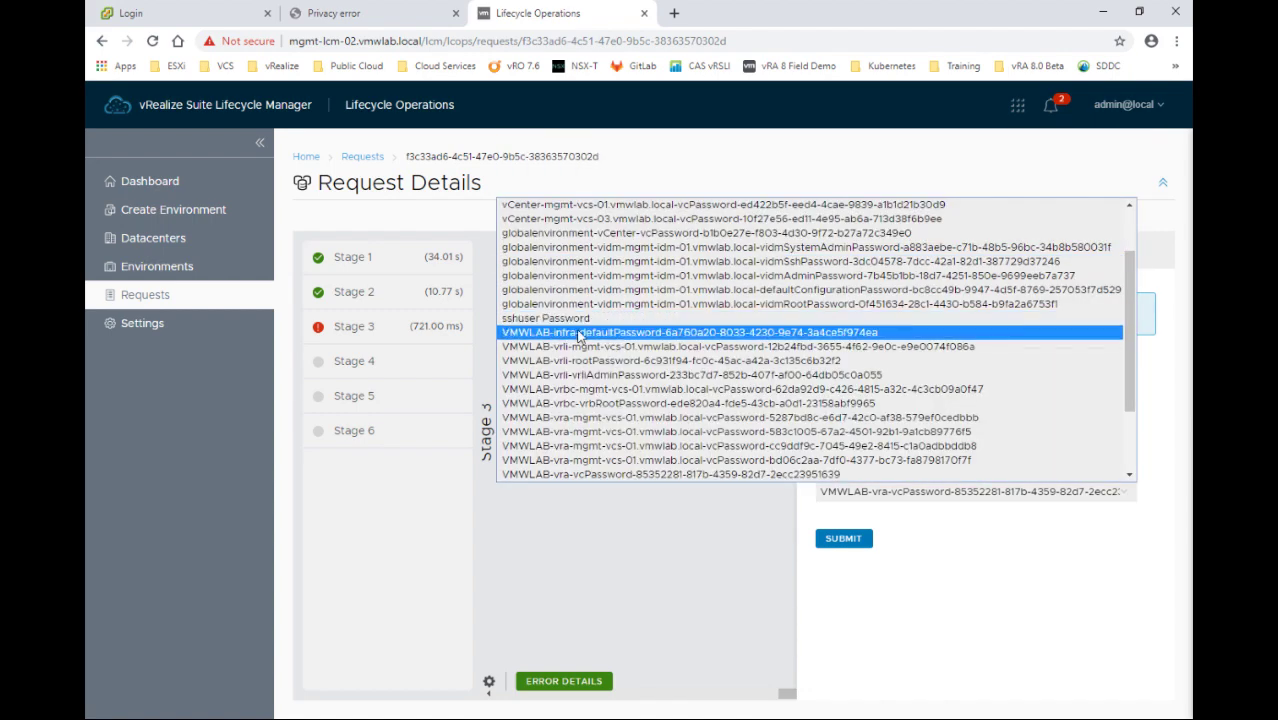
click(578, 332)
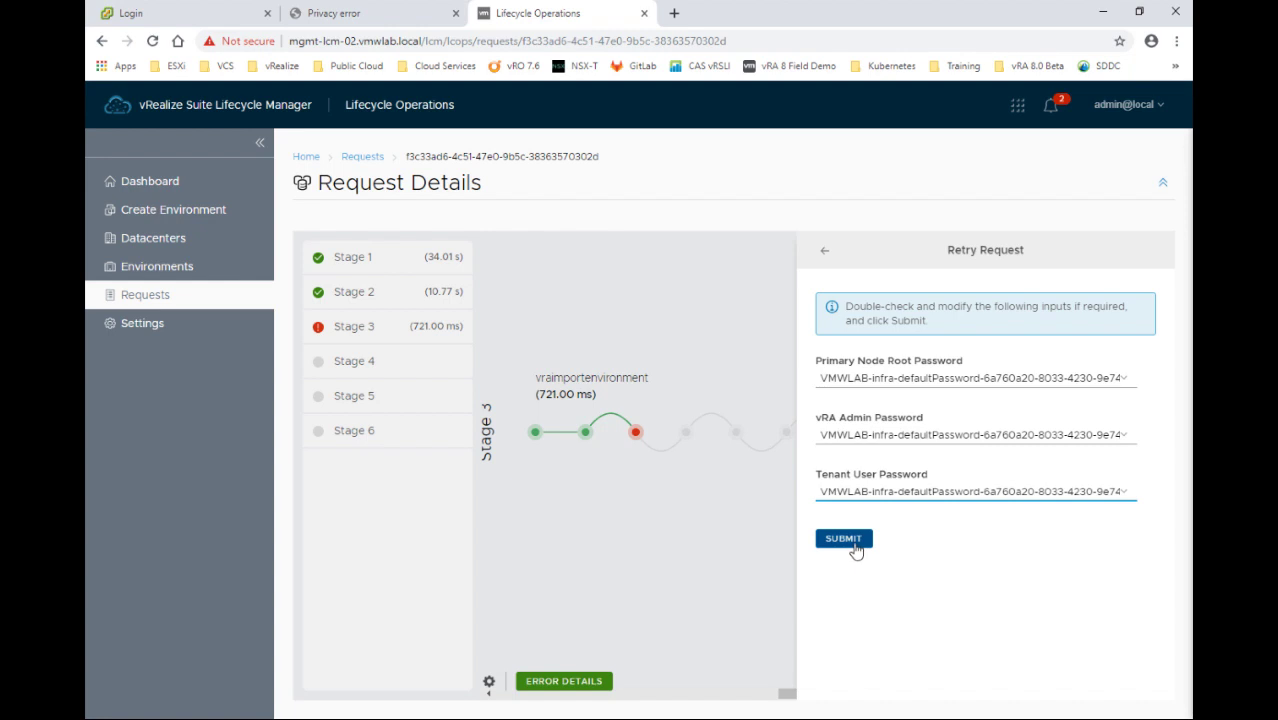
click(850, 540)
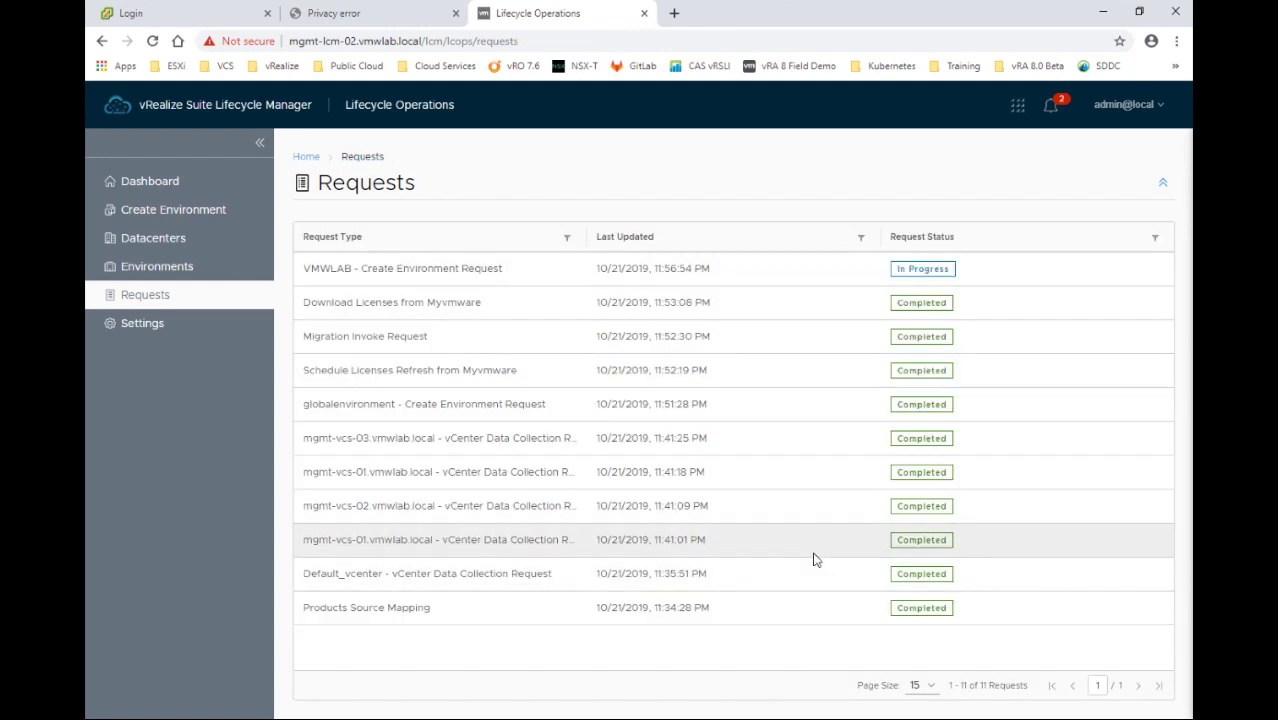
Open the in-progress VMWLAB request's details and bring Stage 3 into view
click(922, 269)
drag(604, 694, 848, 688)
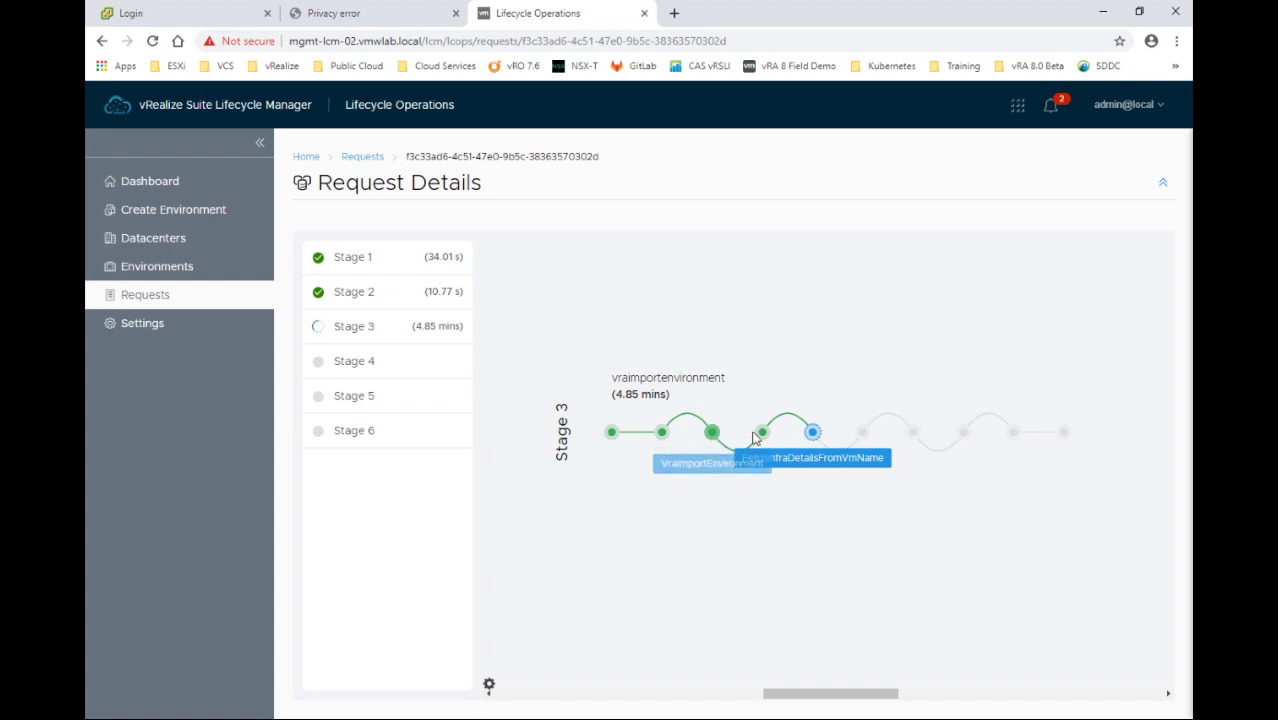
Follow Stages 4–6 of the VMWLAB request to completion, then return to the Requests list
click(812, 434)
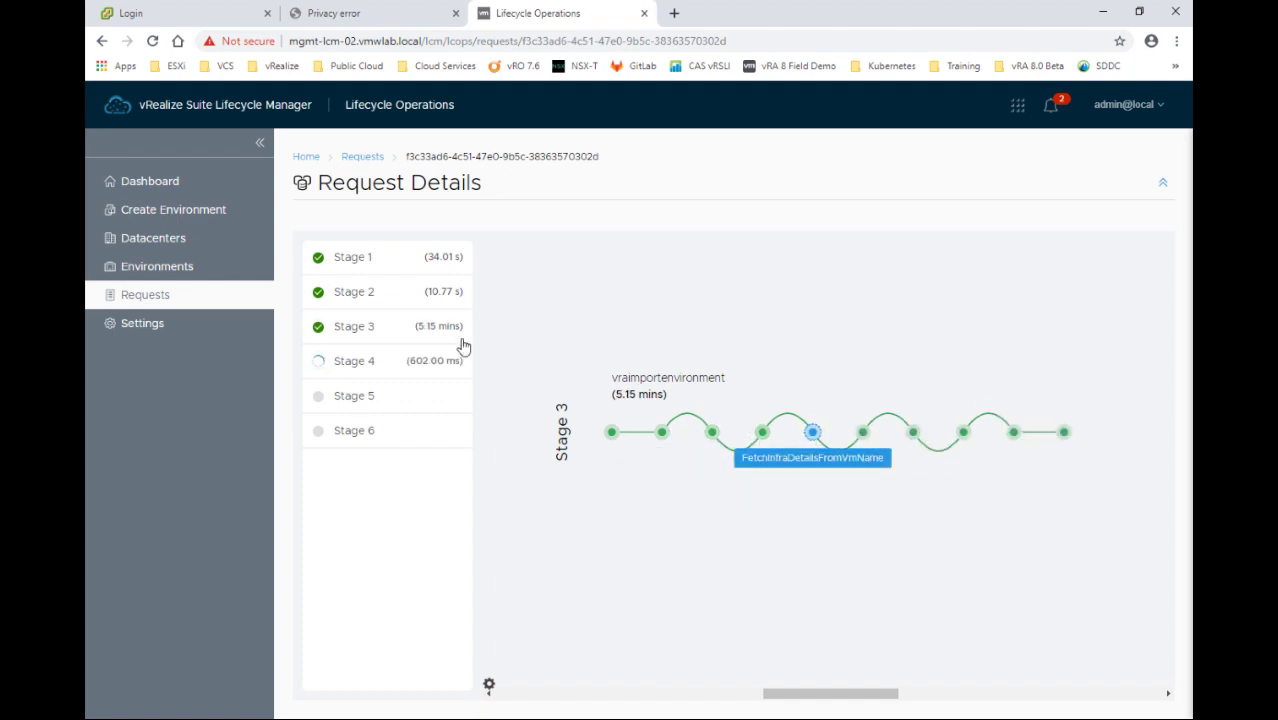
drag(816, 693, 974, 691)
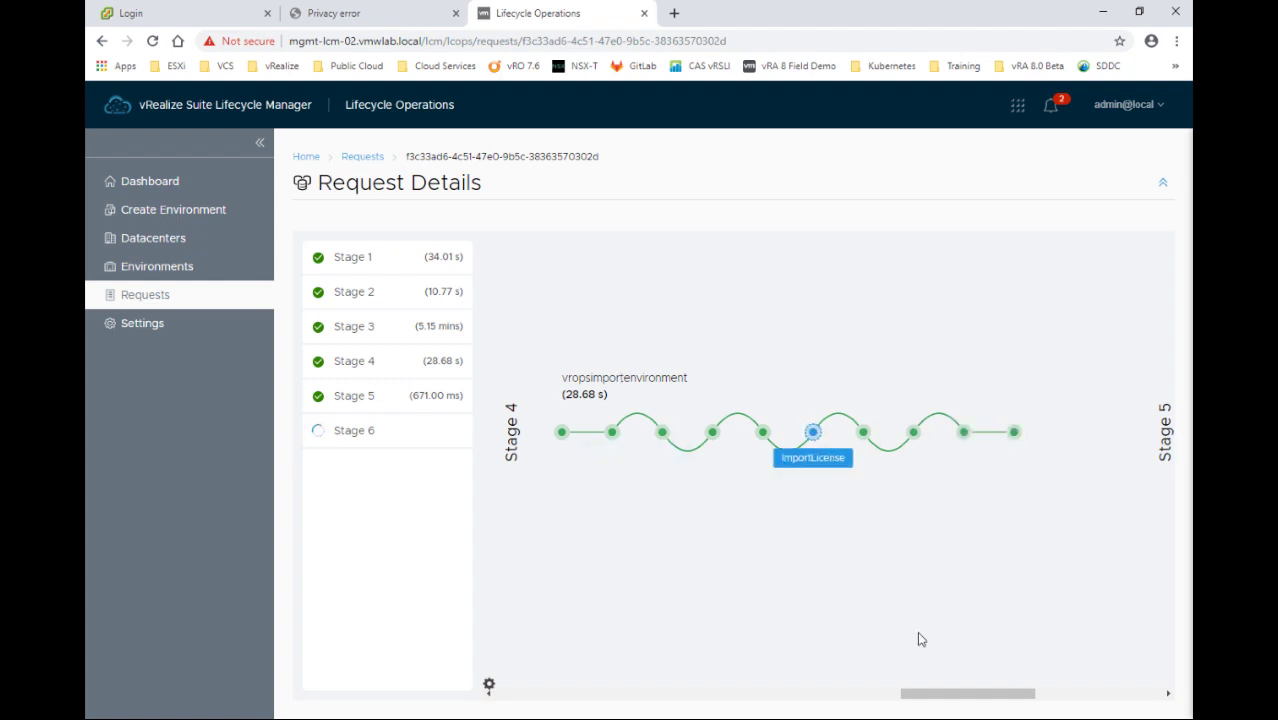
drag(930, 696, 1027, 697)
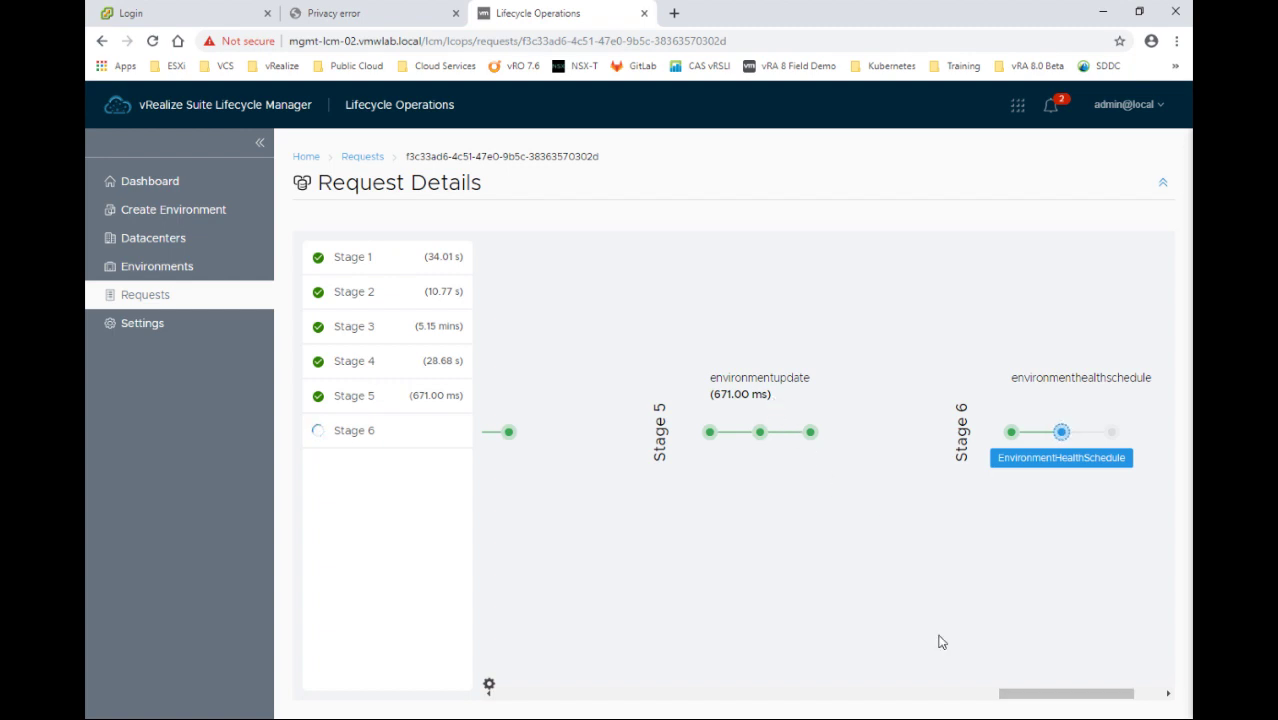
drag(1049, 694, 1081, 695)
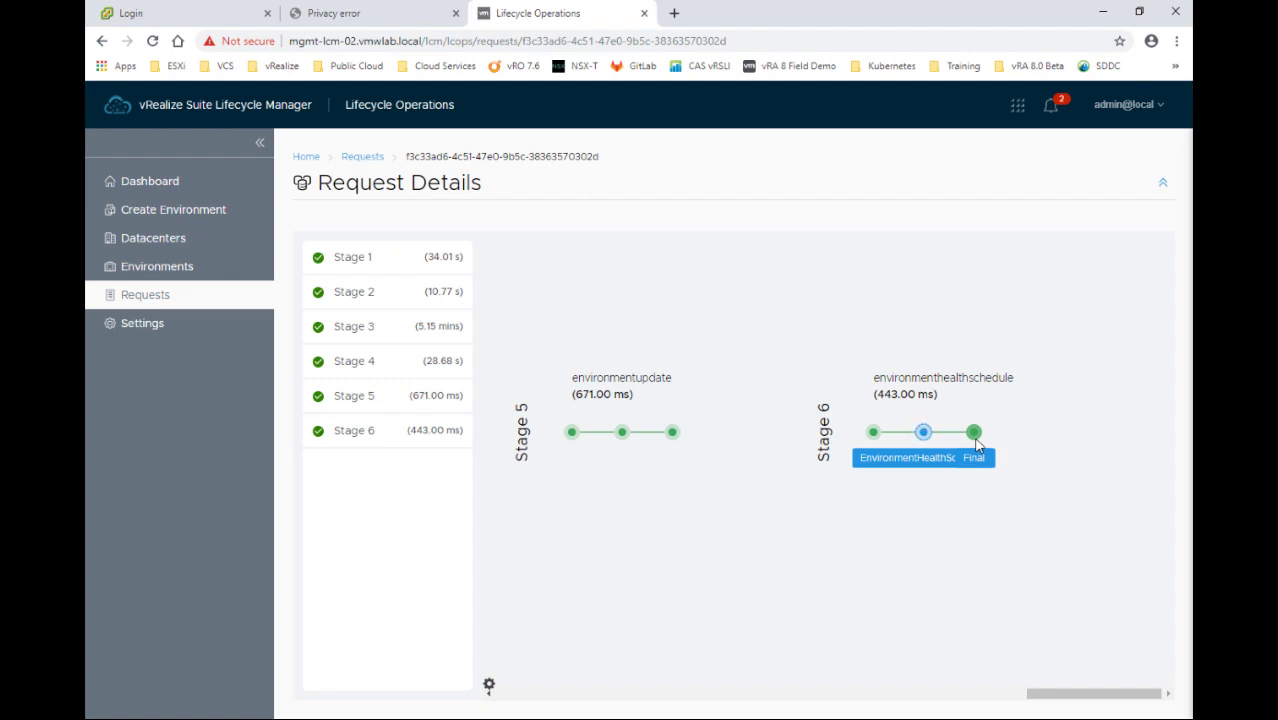
click(372, 424)
click(360, 157)
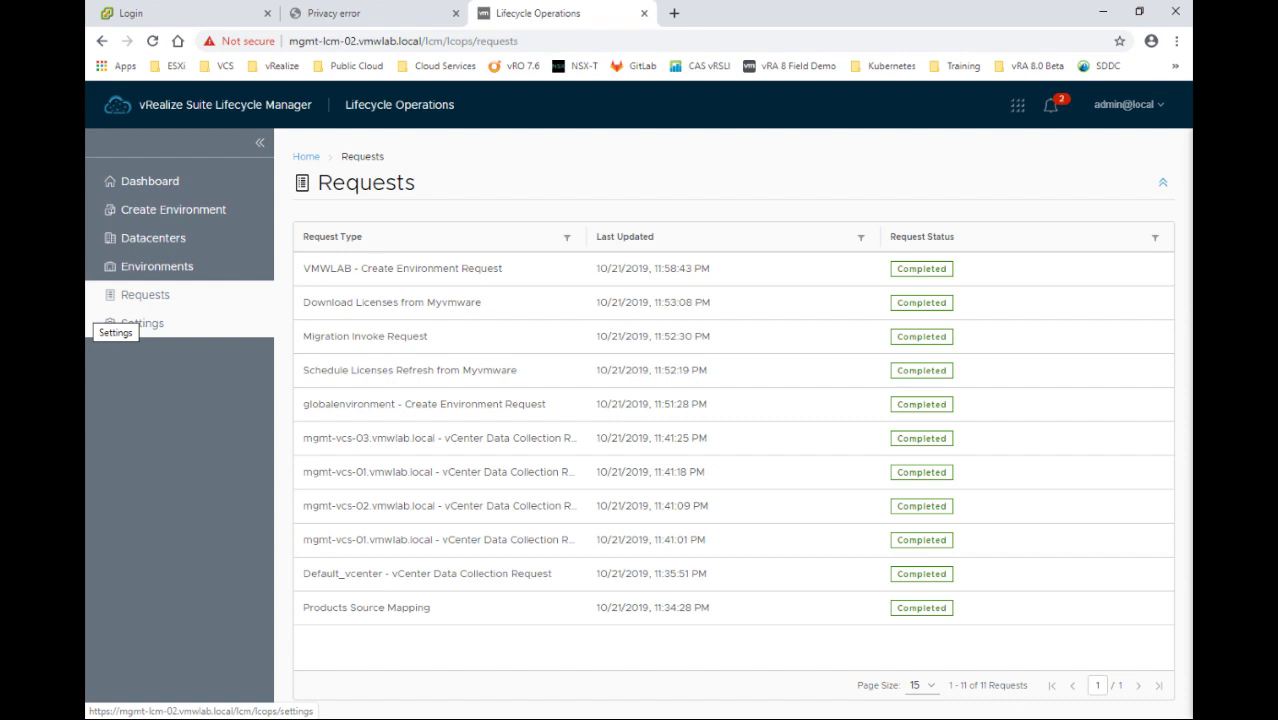
On the Datacenters page, expand Toronto, Ottawa, Montreal and Brampton to show their vCenters
click(156, 242)
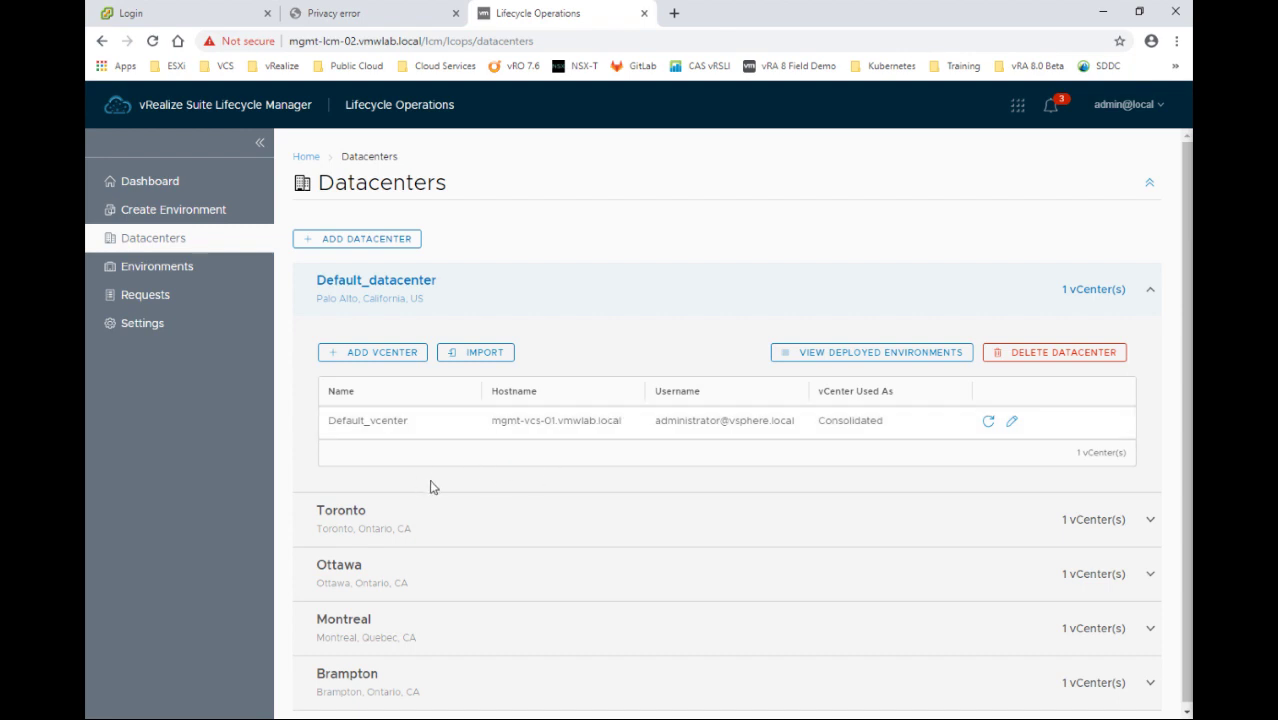
scroll(436, 486, down, 1)
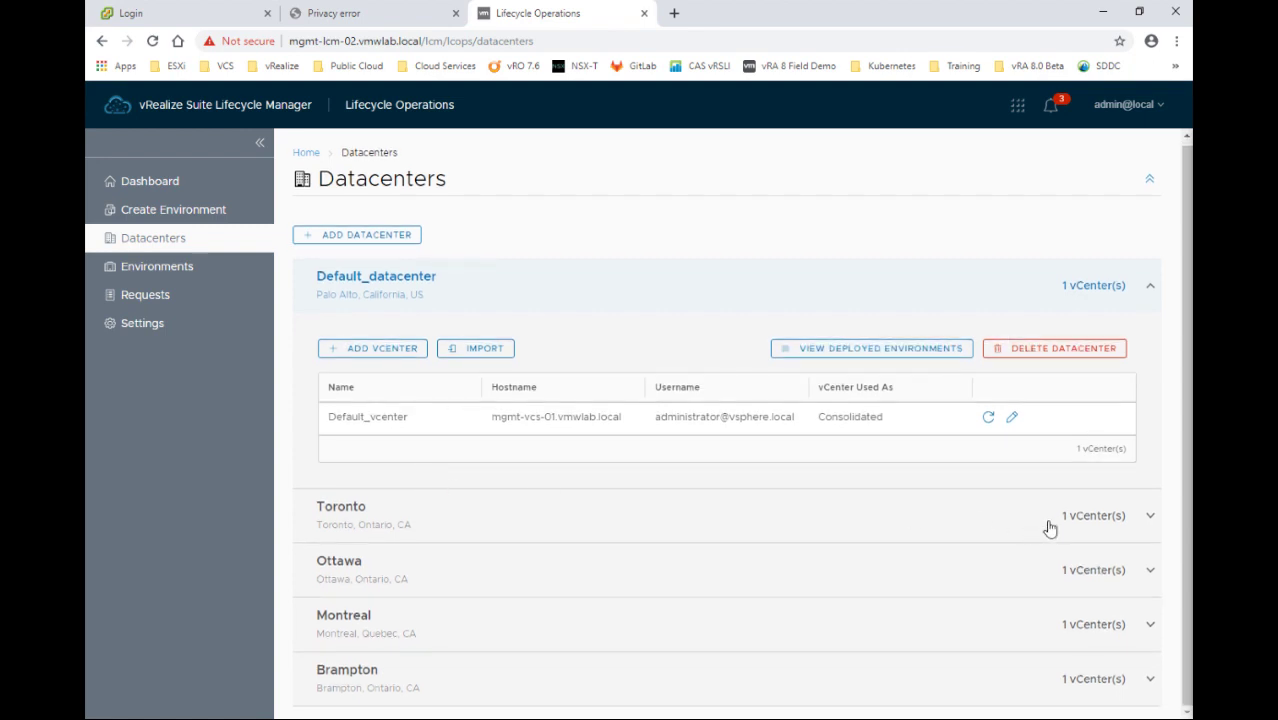
click(1151, 518)
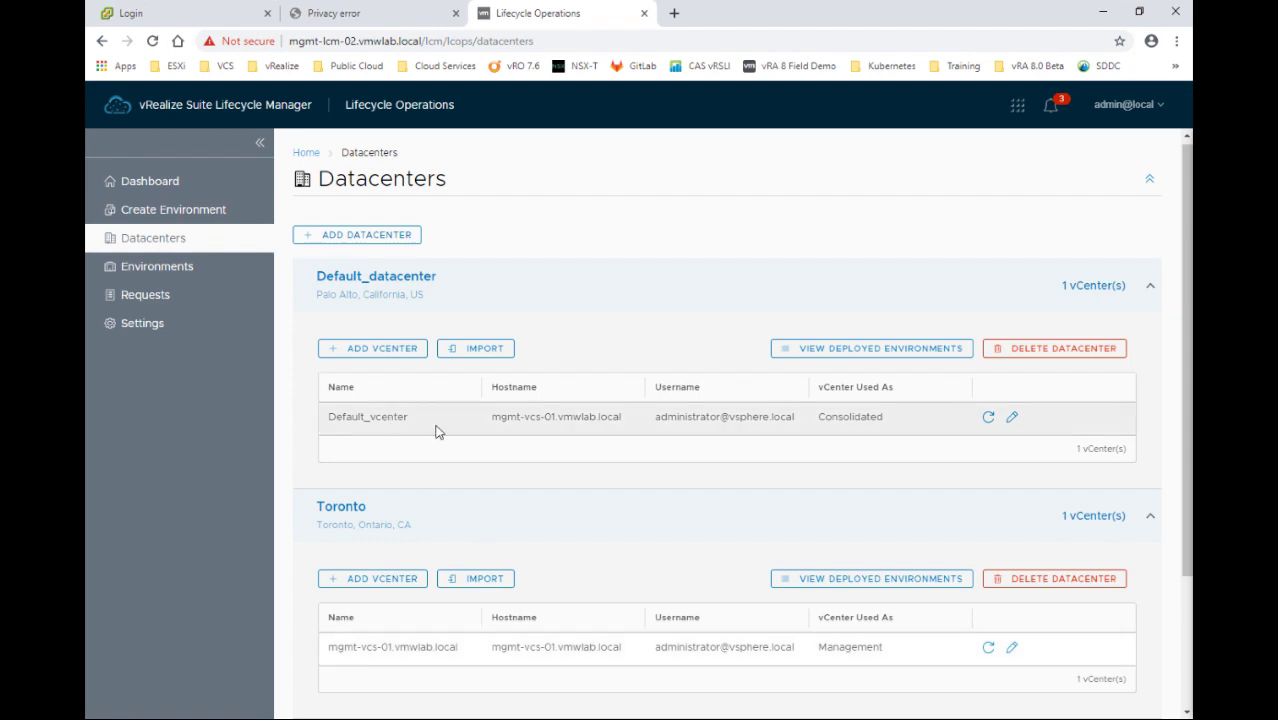
scroll(570, 530, down, 2)
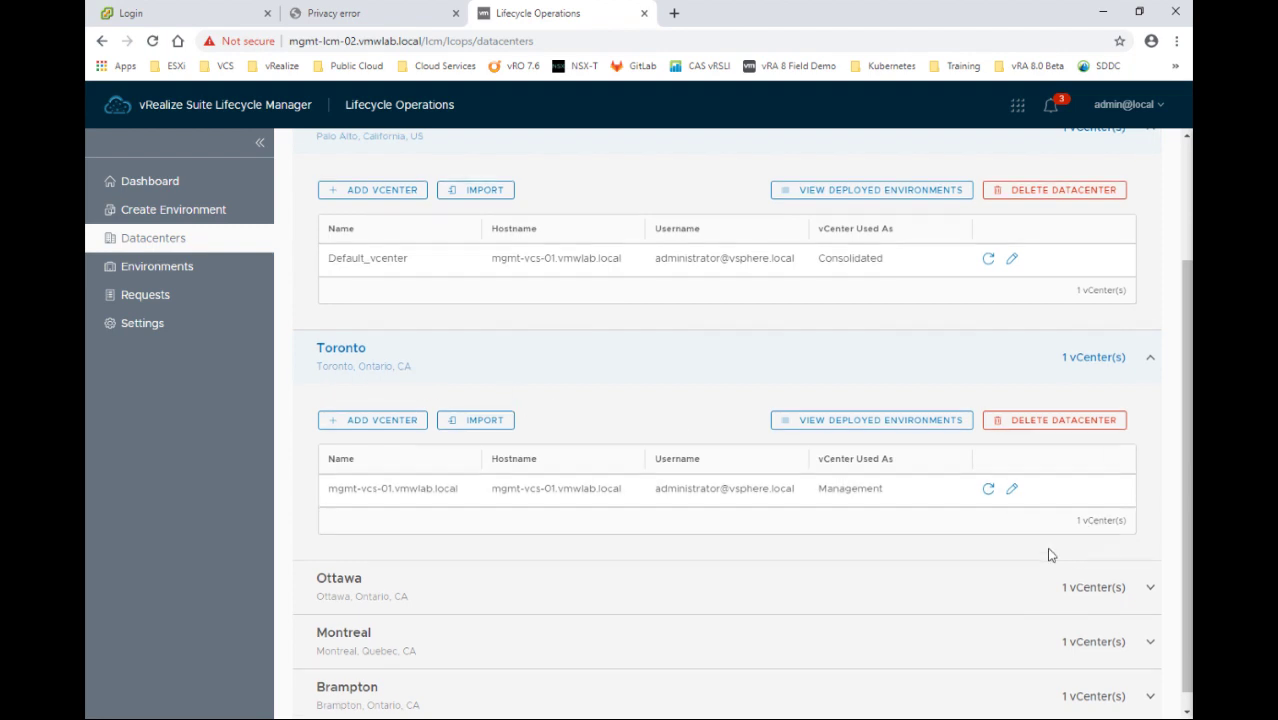
click(1149, 574)
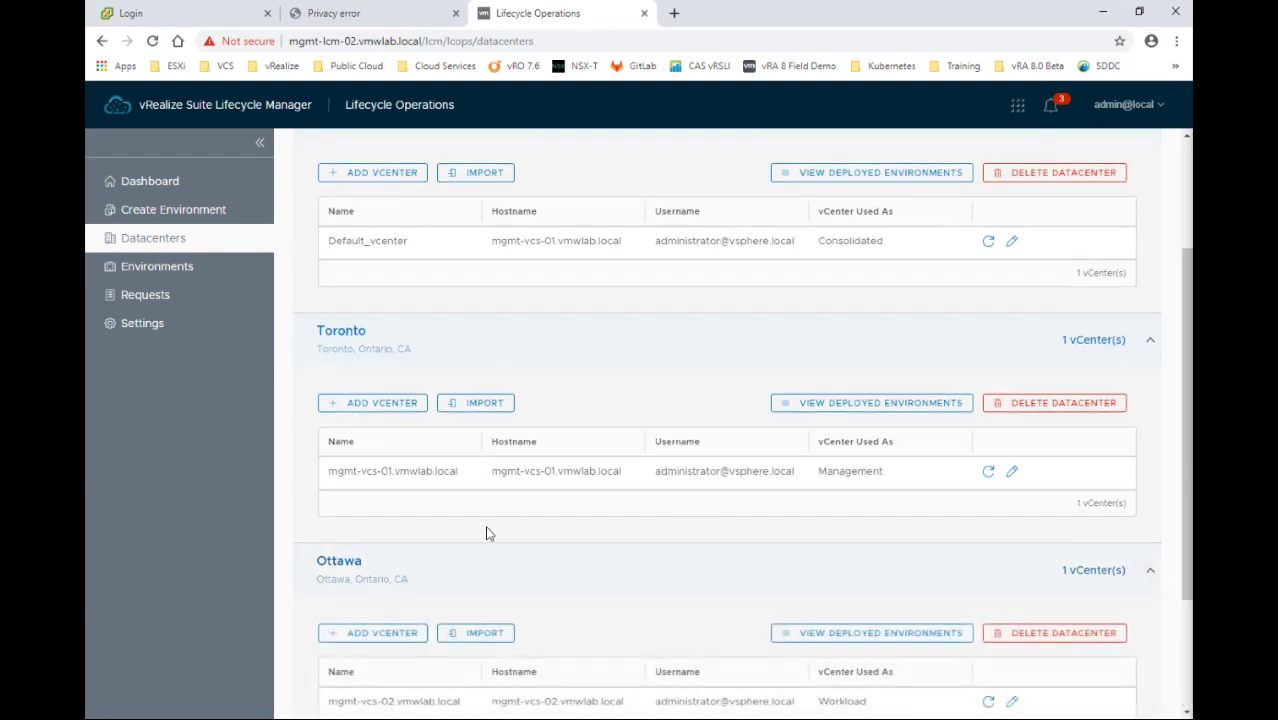
scroll(486, 533, down, 2)
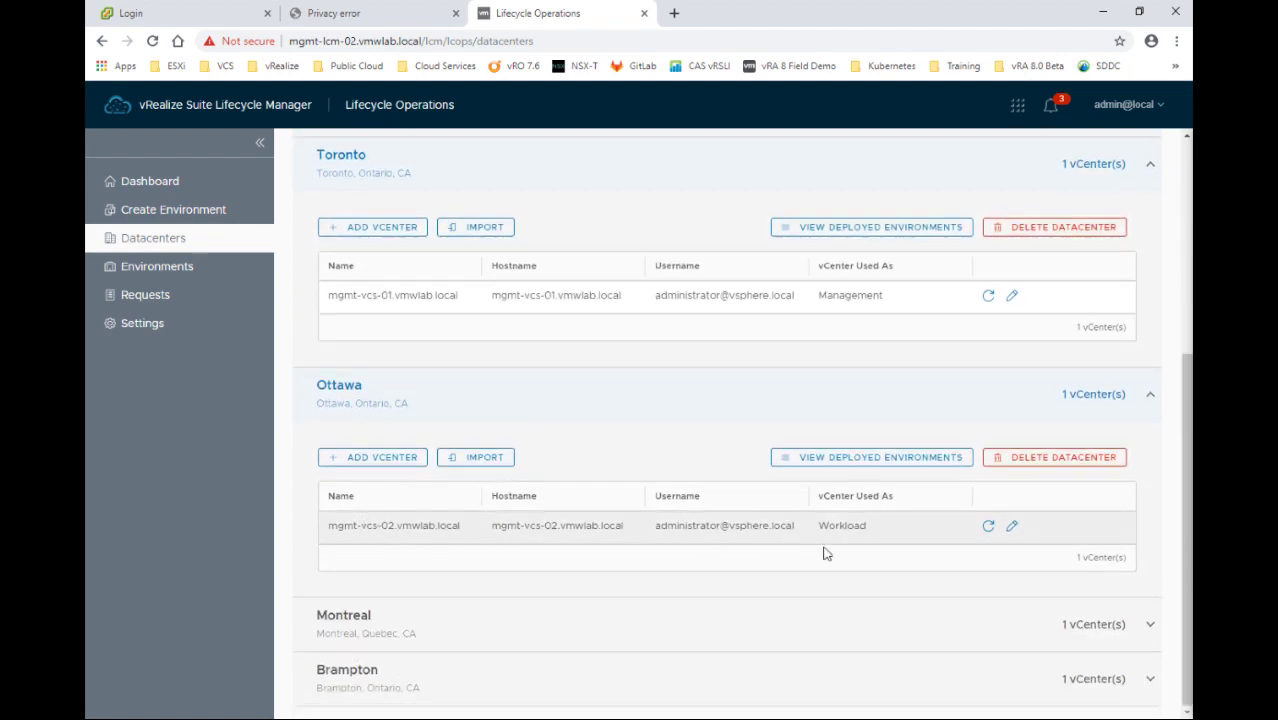
click(1150, 624)
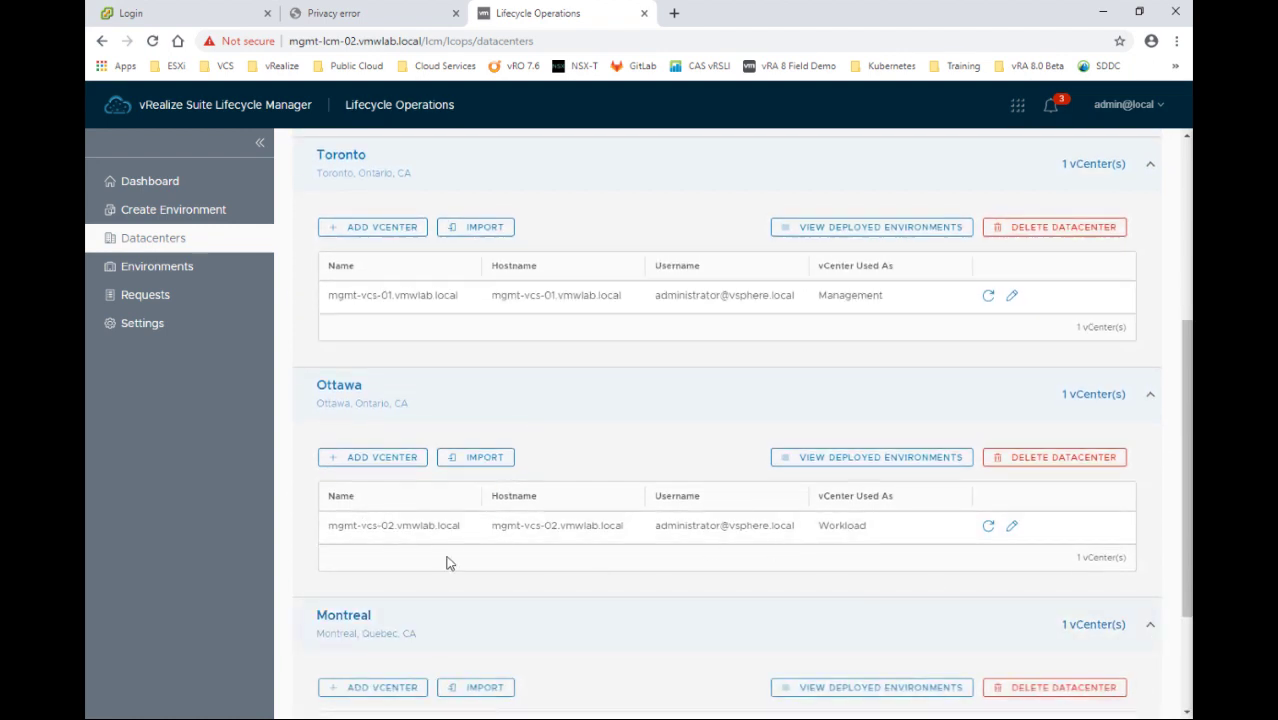
scroll(447, 562, down, 2)
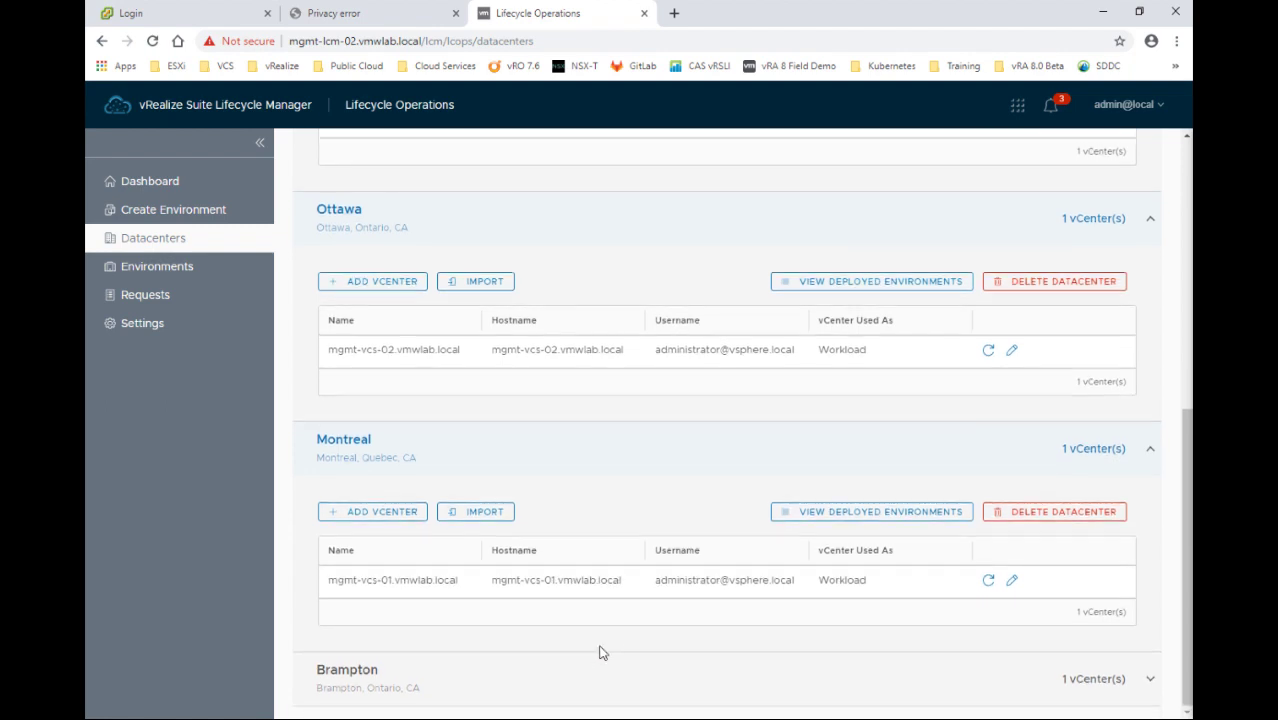
click(1148, 678)
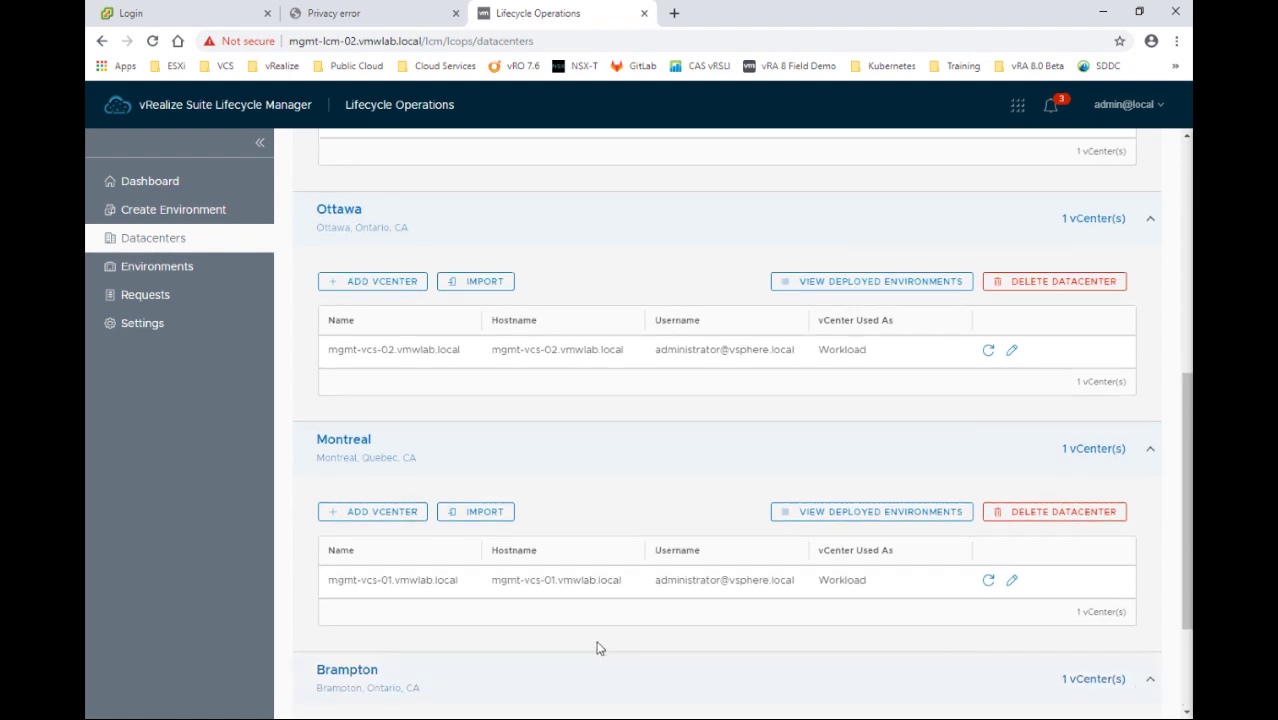
scroll(603, 648, down, 2)
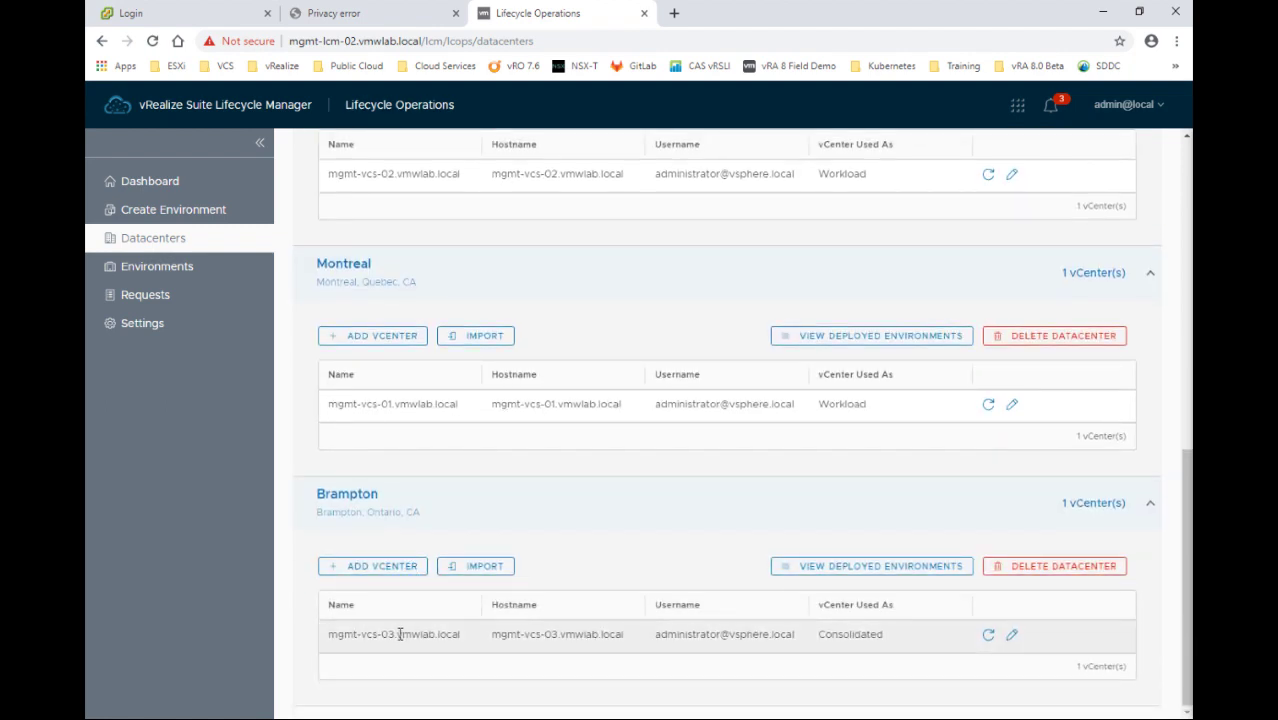
scroll(400, 634, up, 8)
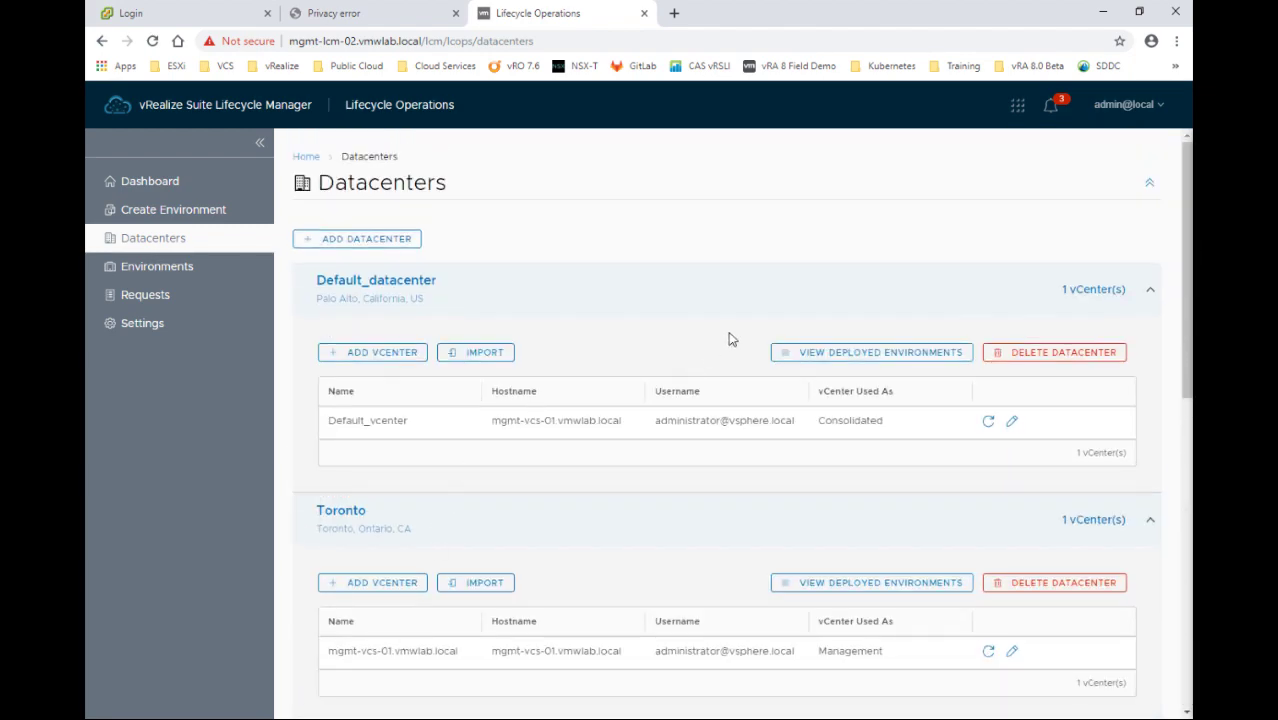
Go to Environments and inspect the product icons on the globalenvironment and VMWLAB cards
click(173, 272)
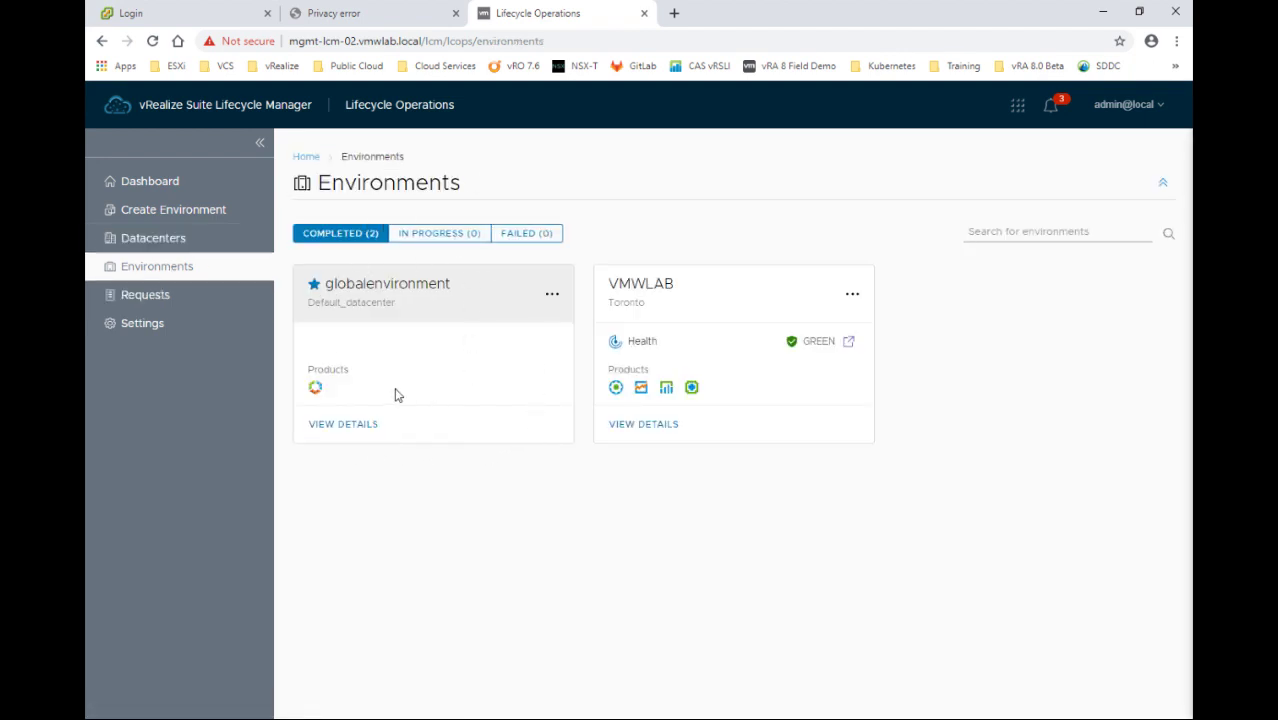
mouse_move(313, 393)
mouse_move(633, 393)
In the VMWLAB environment, inspect the mgmt-vrb-01 node's Common properties under vRealize Business for Cloud
click(627, 428)
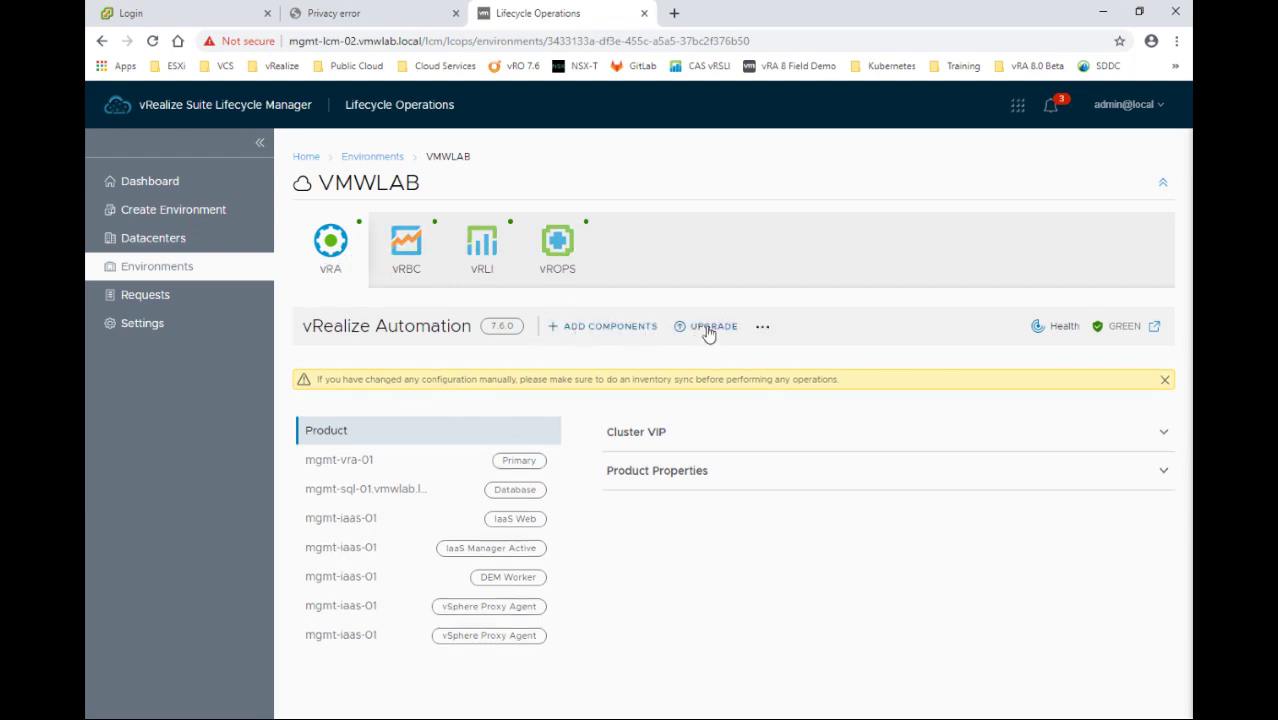
click(412, 256)
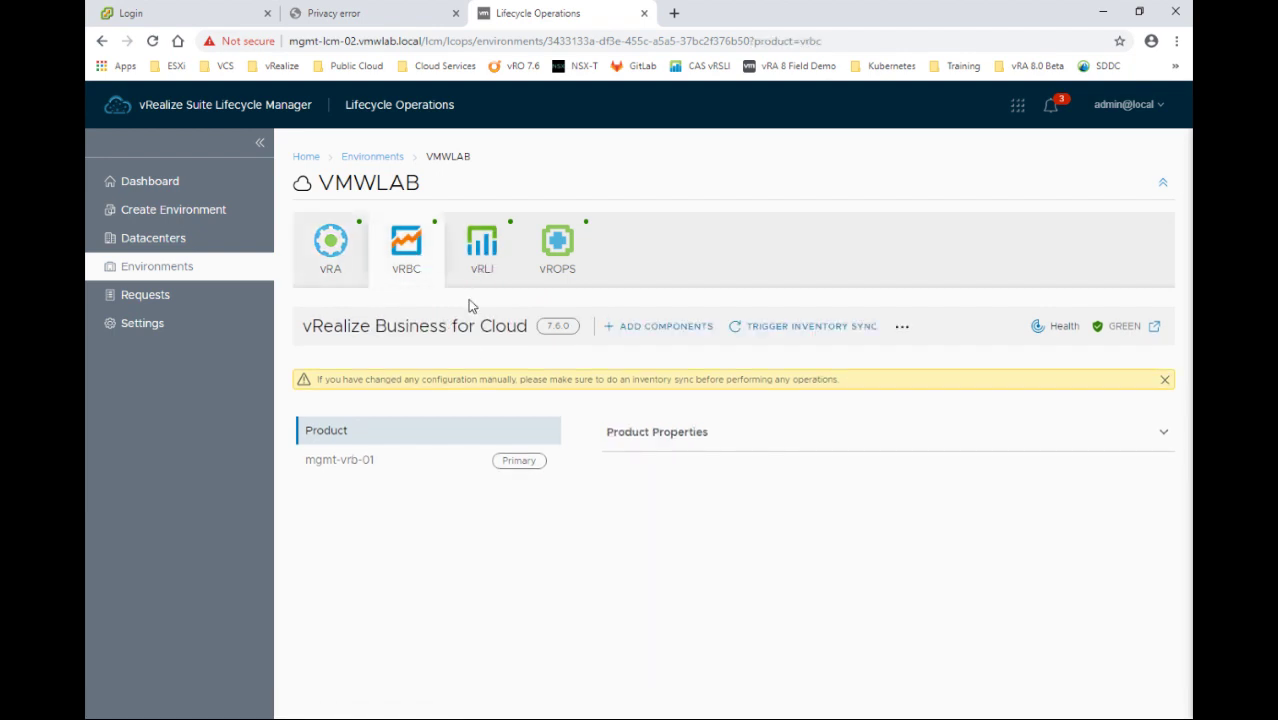
click(503, 472)
click(408, 460)
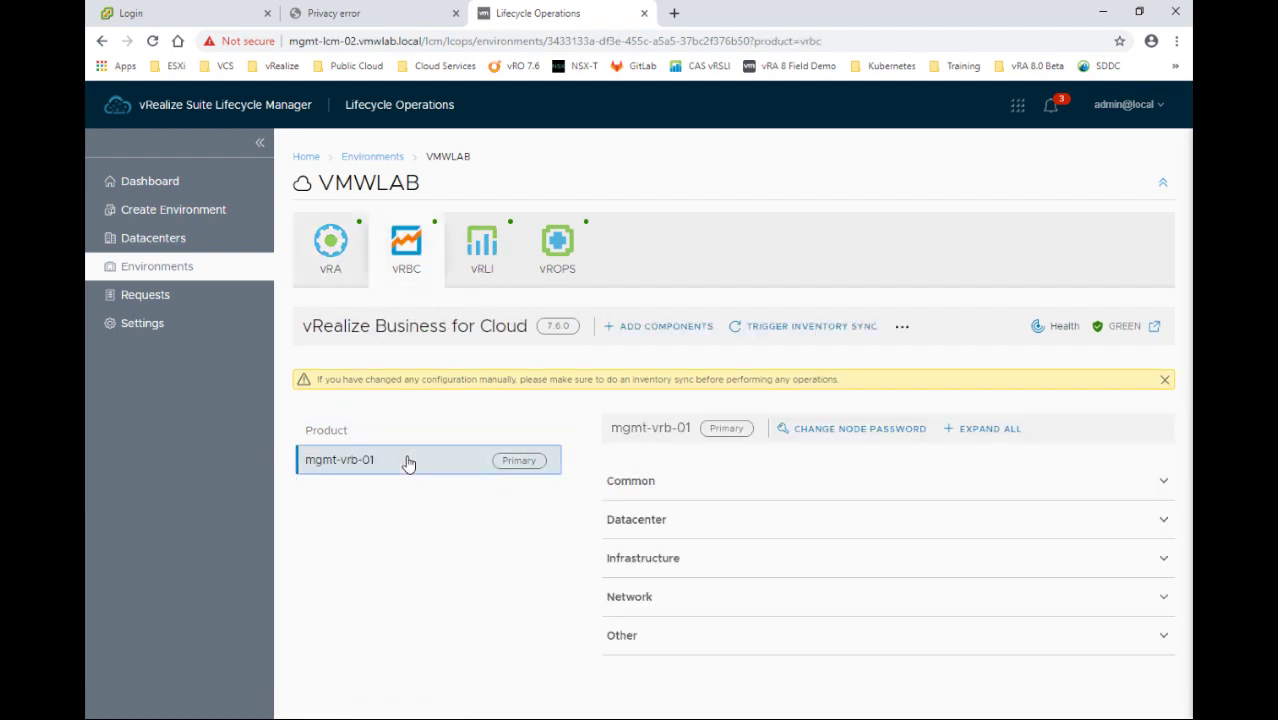
click(670, 487)
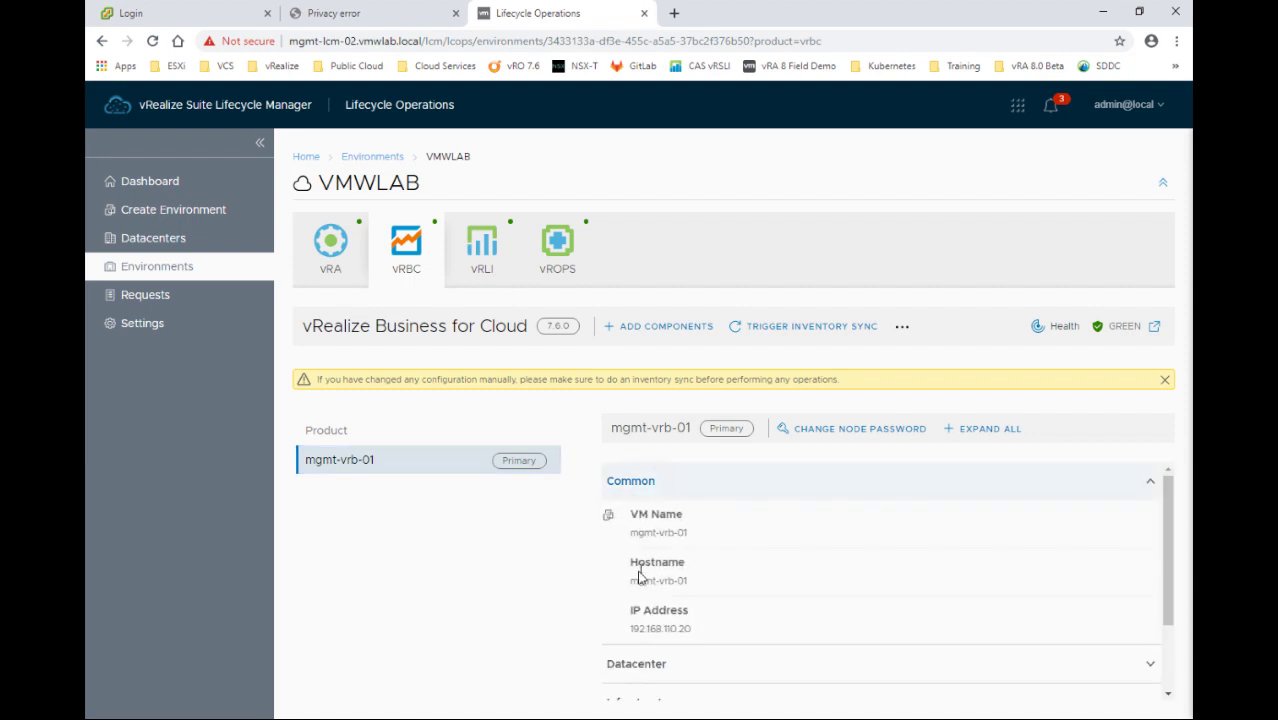
scroll(641, 575, down, 1)
scroll(641, 612, up, 2)
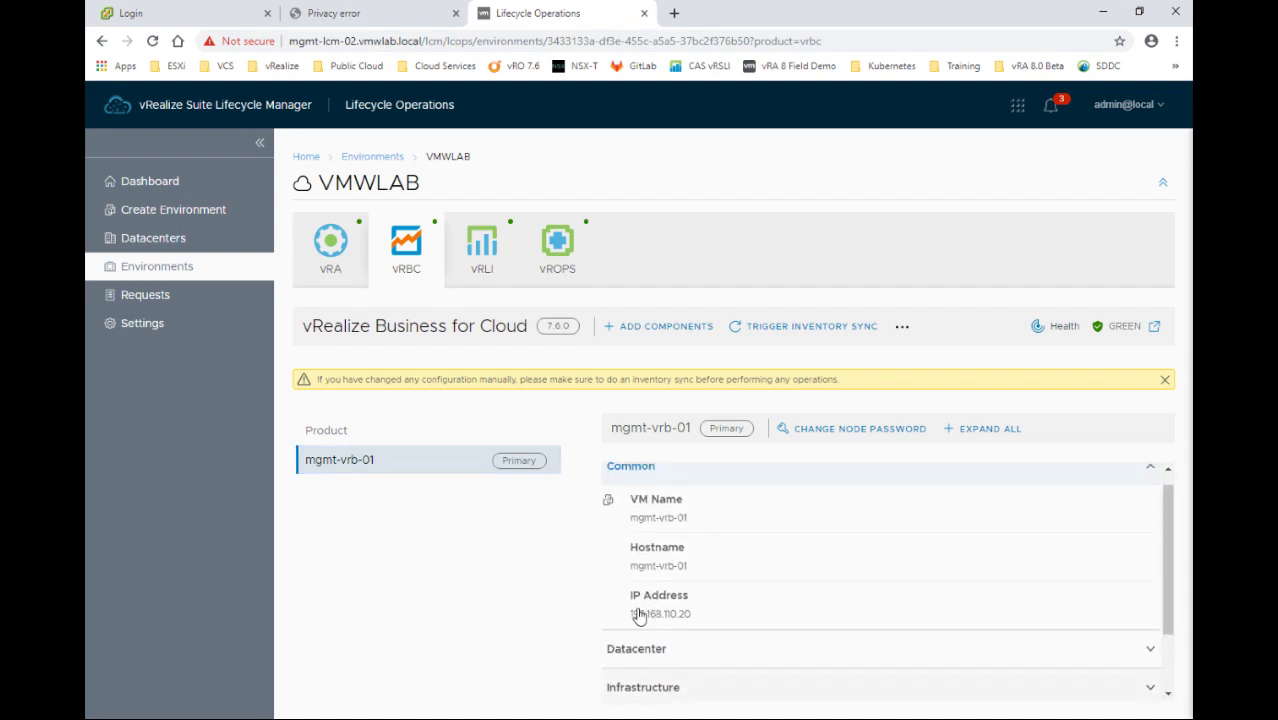
Switch back to vRealize Automation, then open the globalenvironment details from Environments
click(331, 252)
click(354, 160)
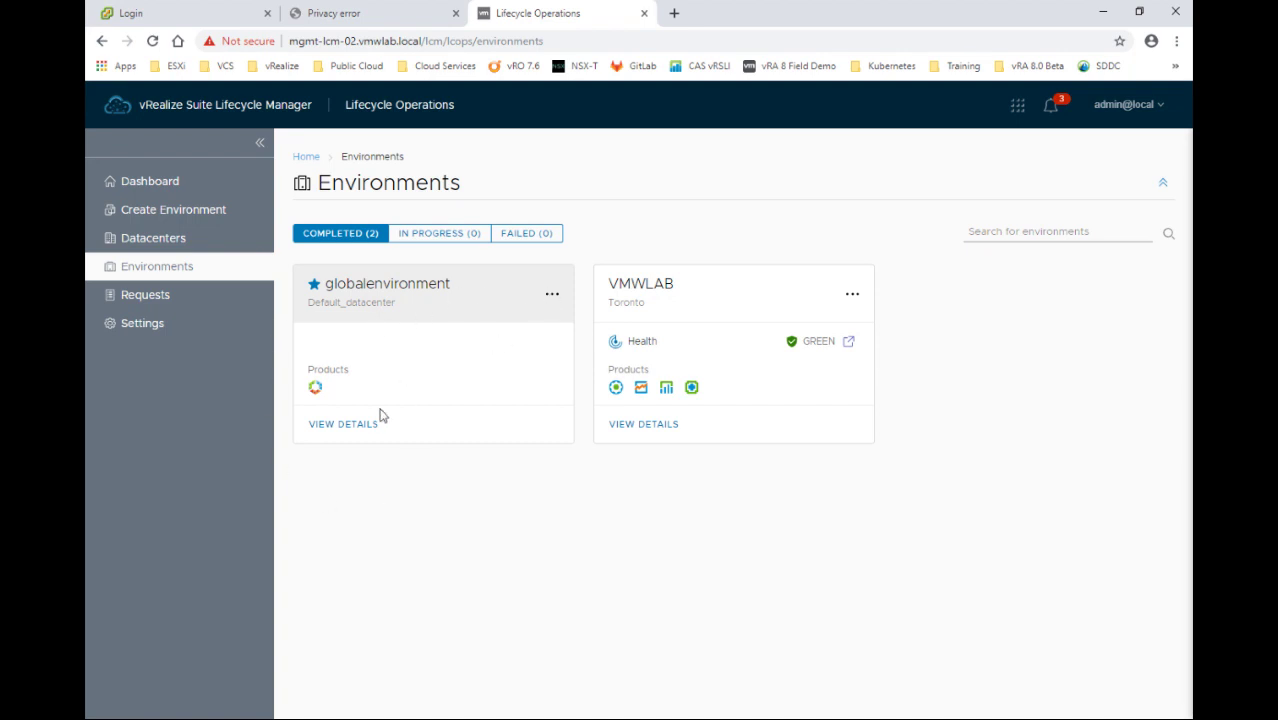
click(352, 432)
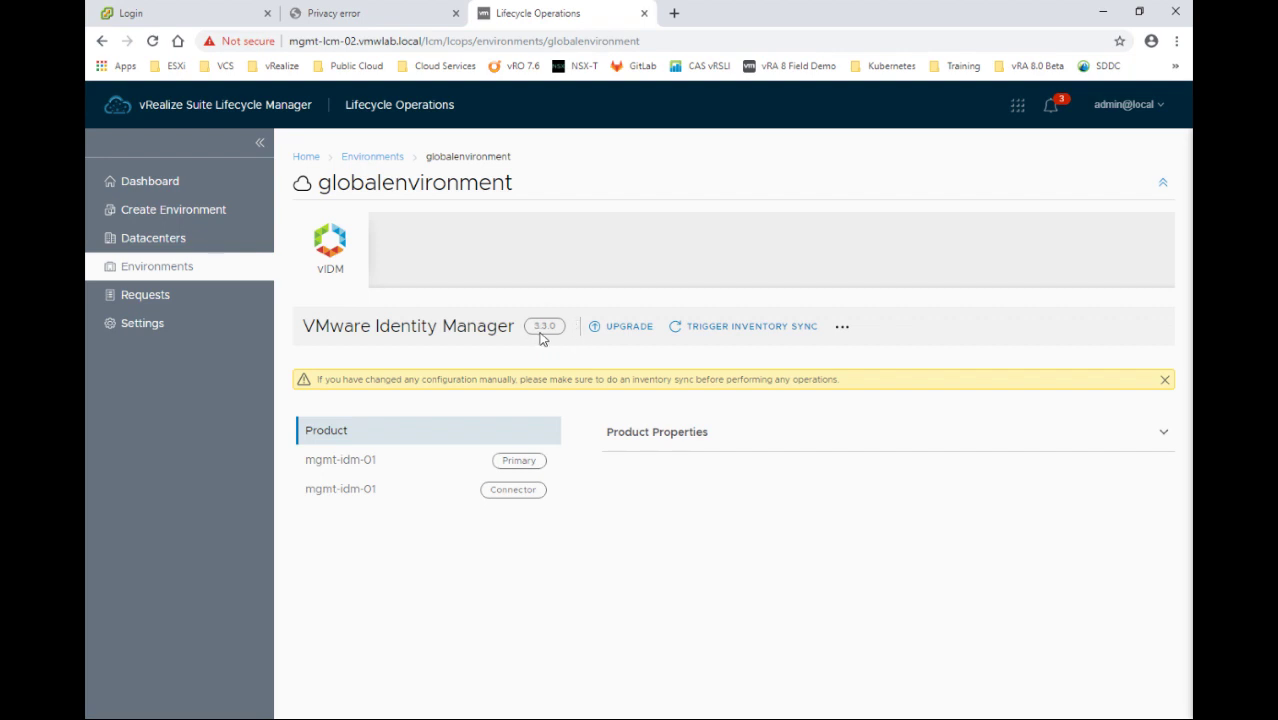
Attempt the VMware Identity Manager 3.3.1 upgrade, note 'No repositories found', then go to Settings
click(628, 330)
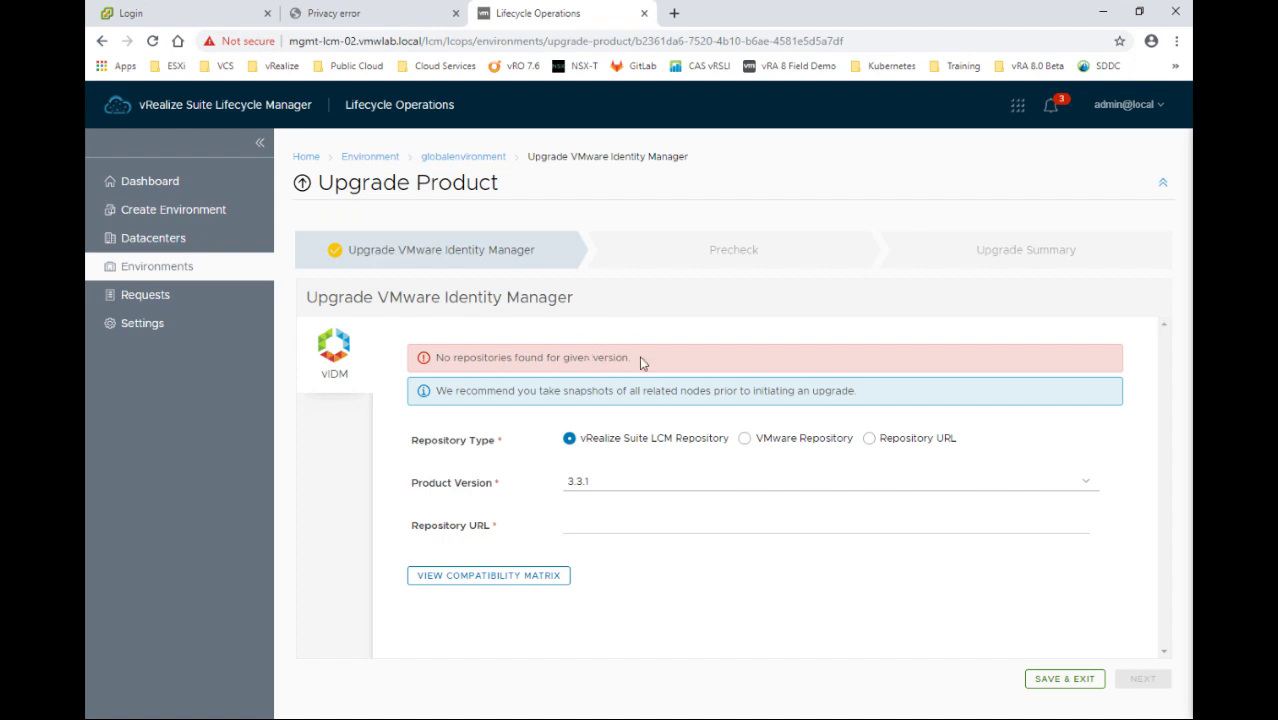
drag(624, 357, 436, 366)
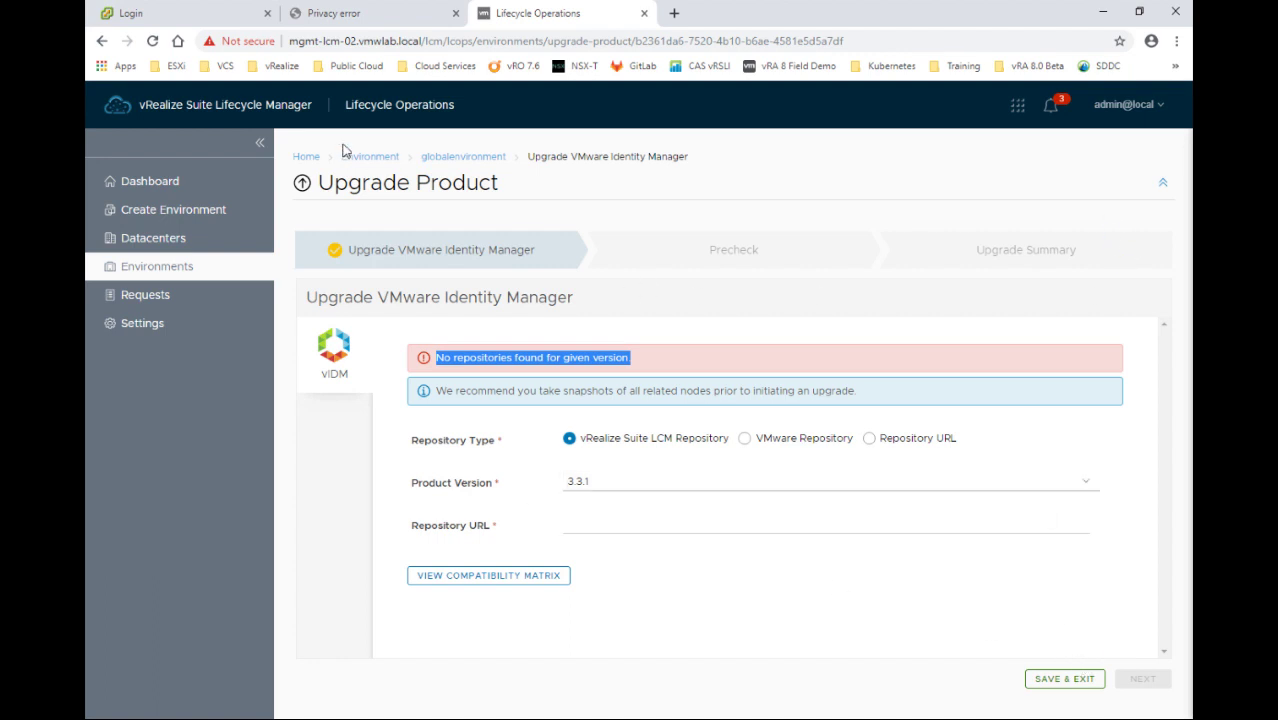
click(191, 338)
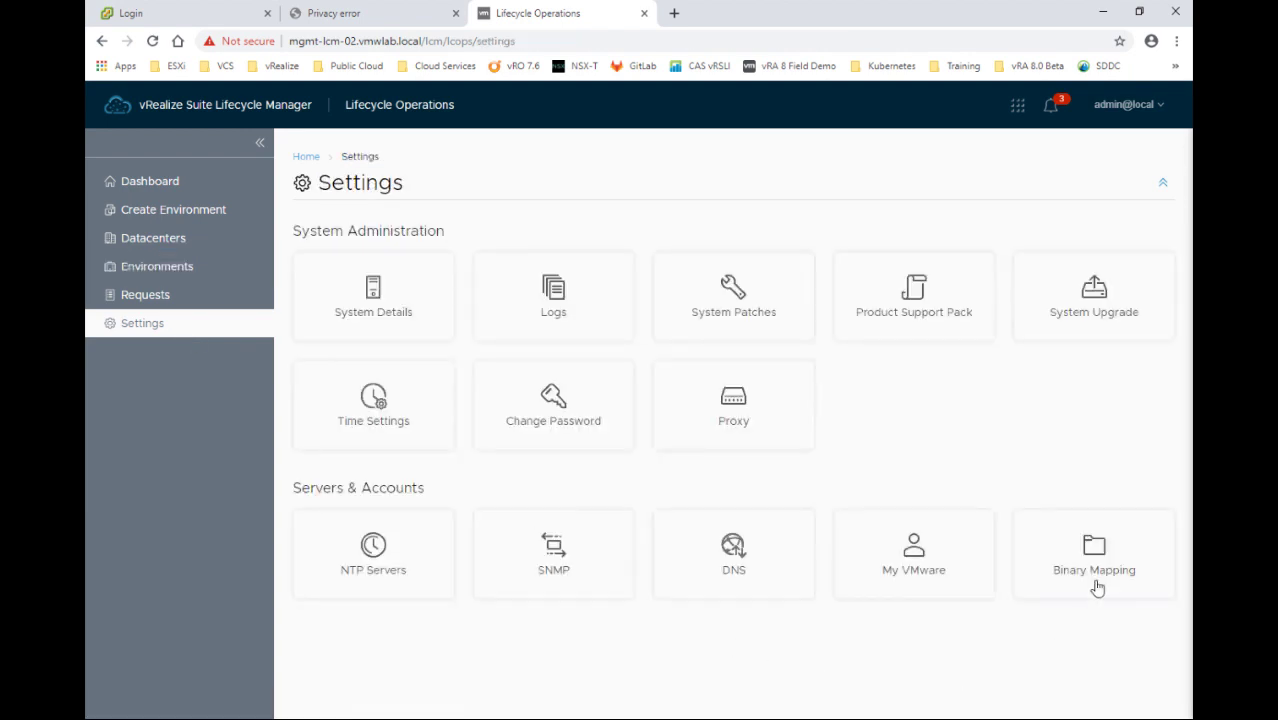
Open the Binary Mapping tile from the Settings page
click(1096, 579)
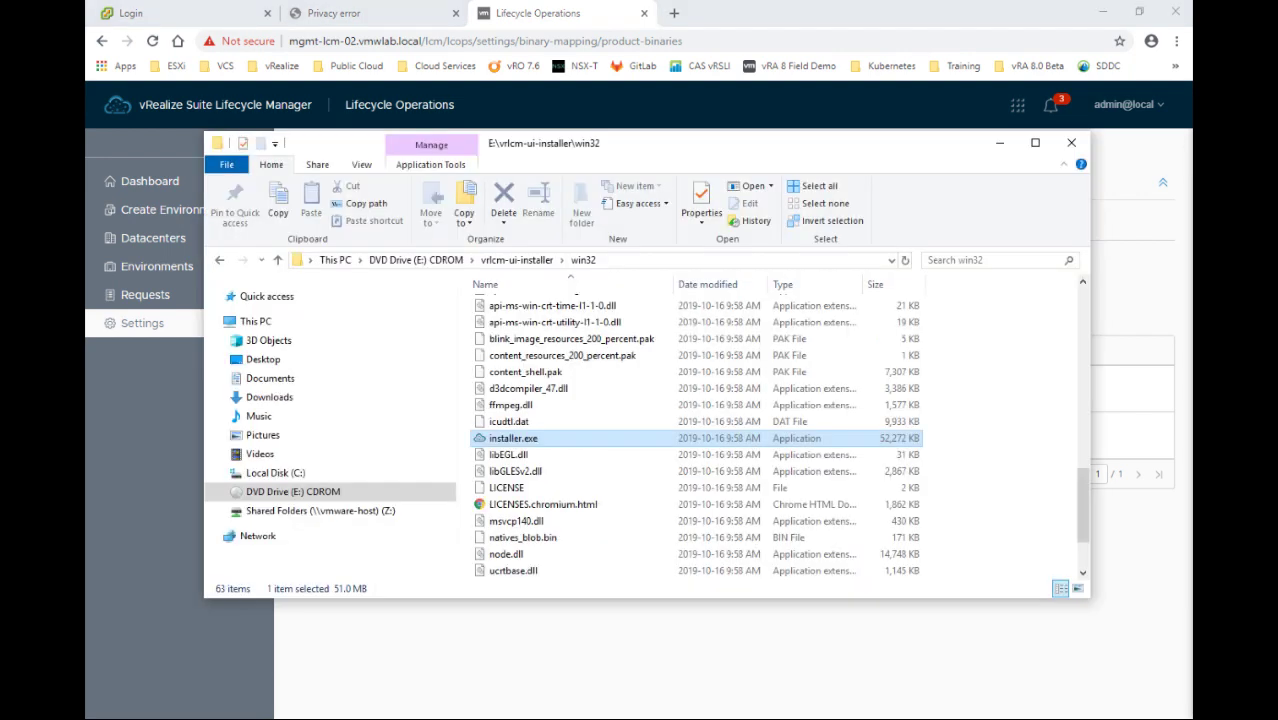
Browse the Z: drive into VMwareLab-NFS-01 and open its lcmRepo folder
click(322, 511)
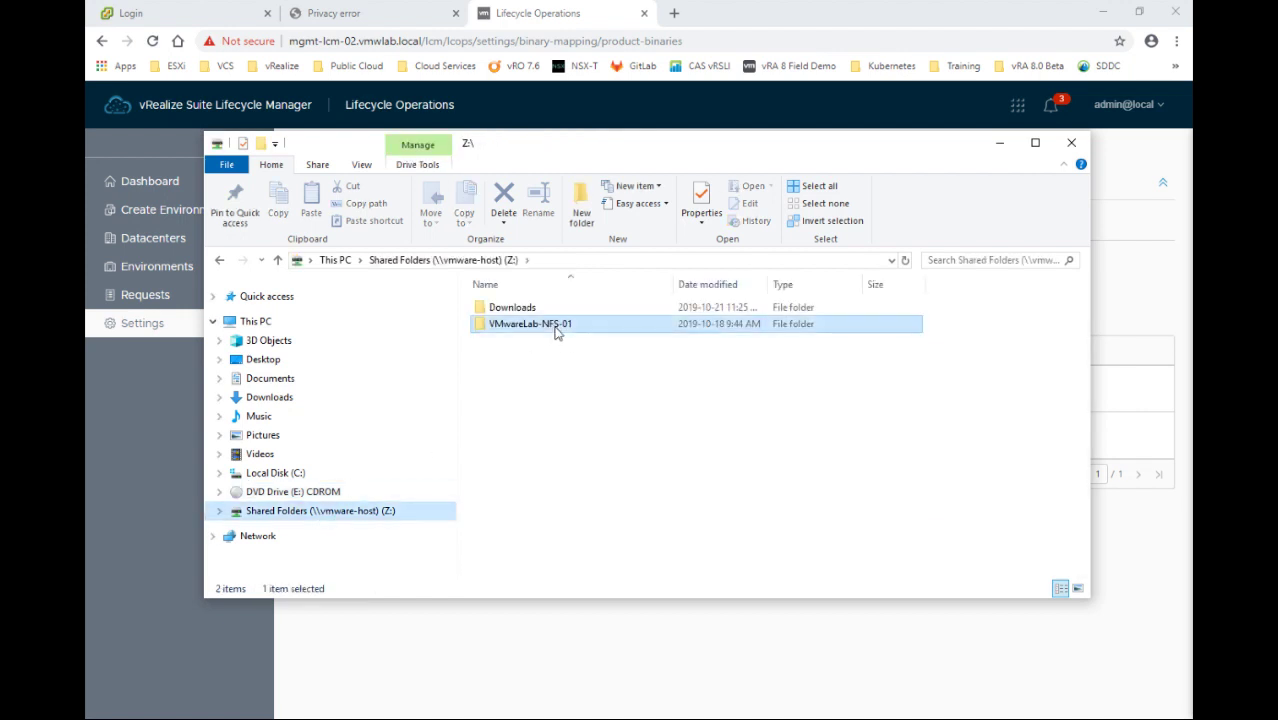
double_click(556, 328)
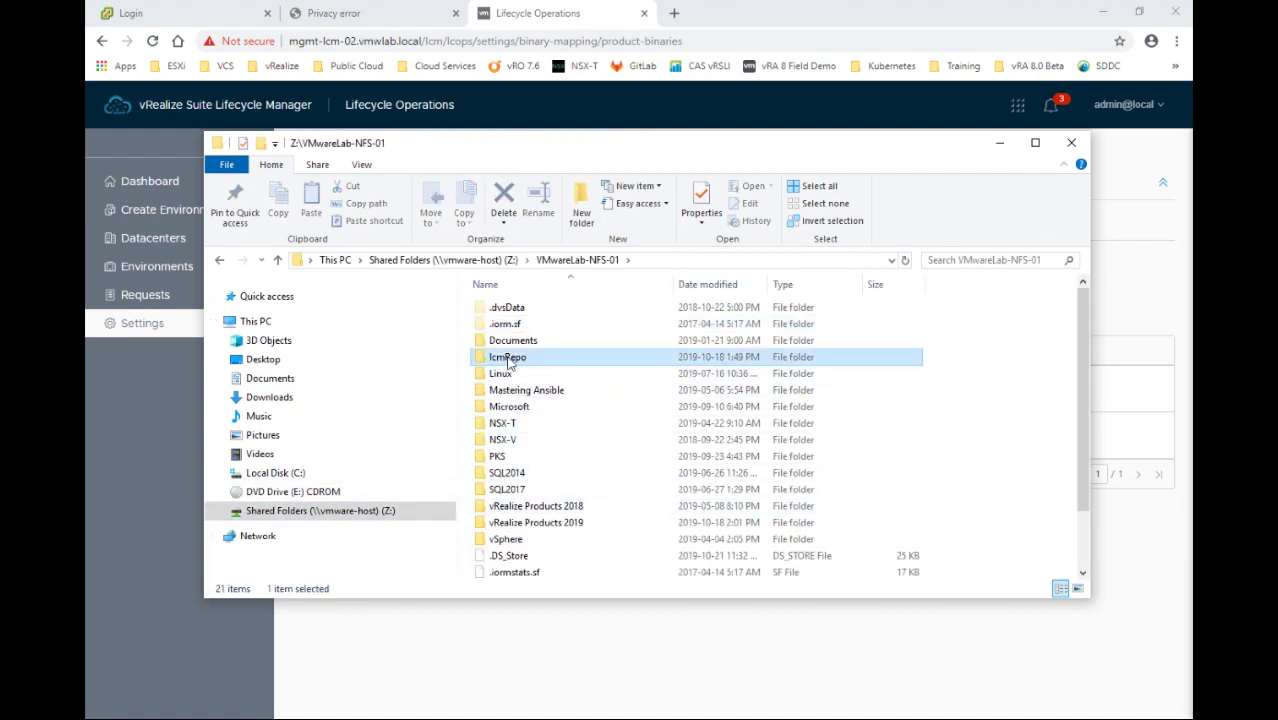
double_click(509, 358)
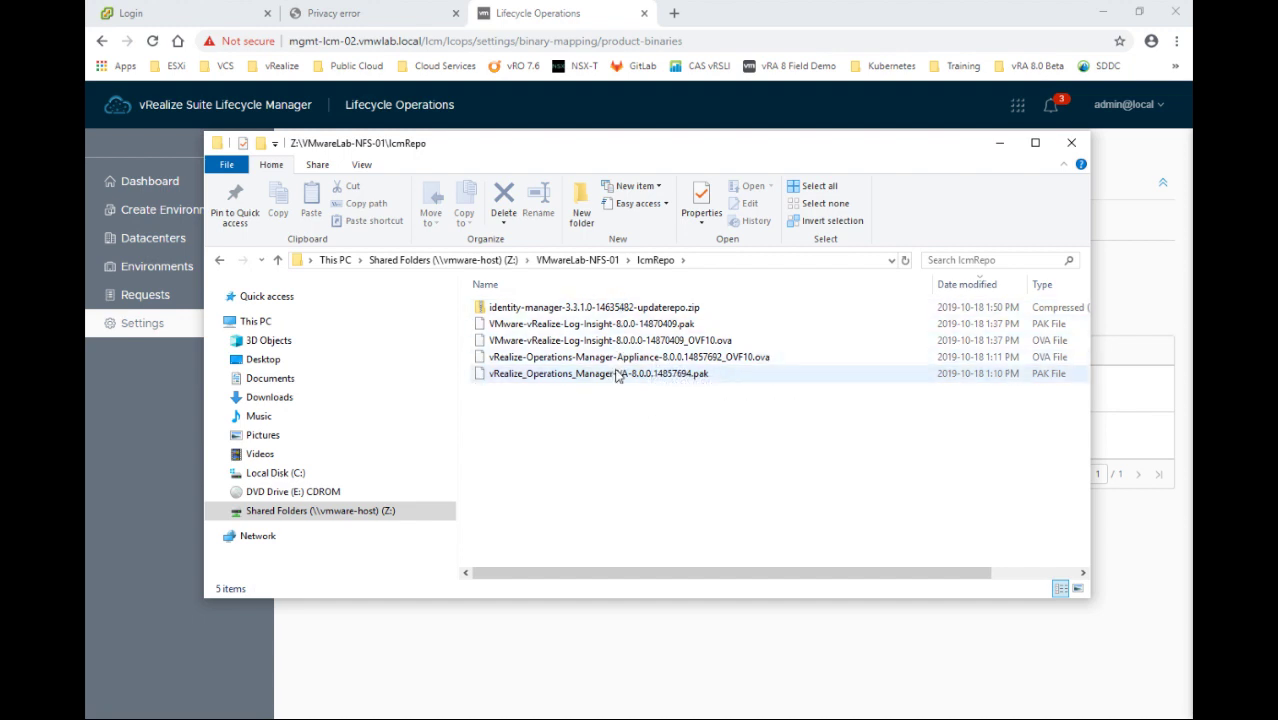
Add binaries from NFS using the pasted lcmRepo path, discovering and mapping all five
click(550, 625)
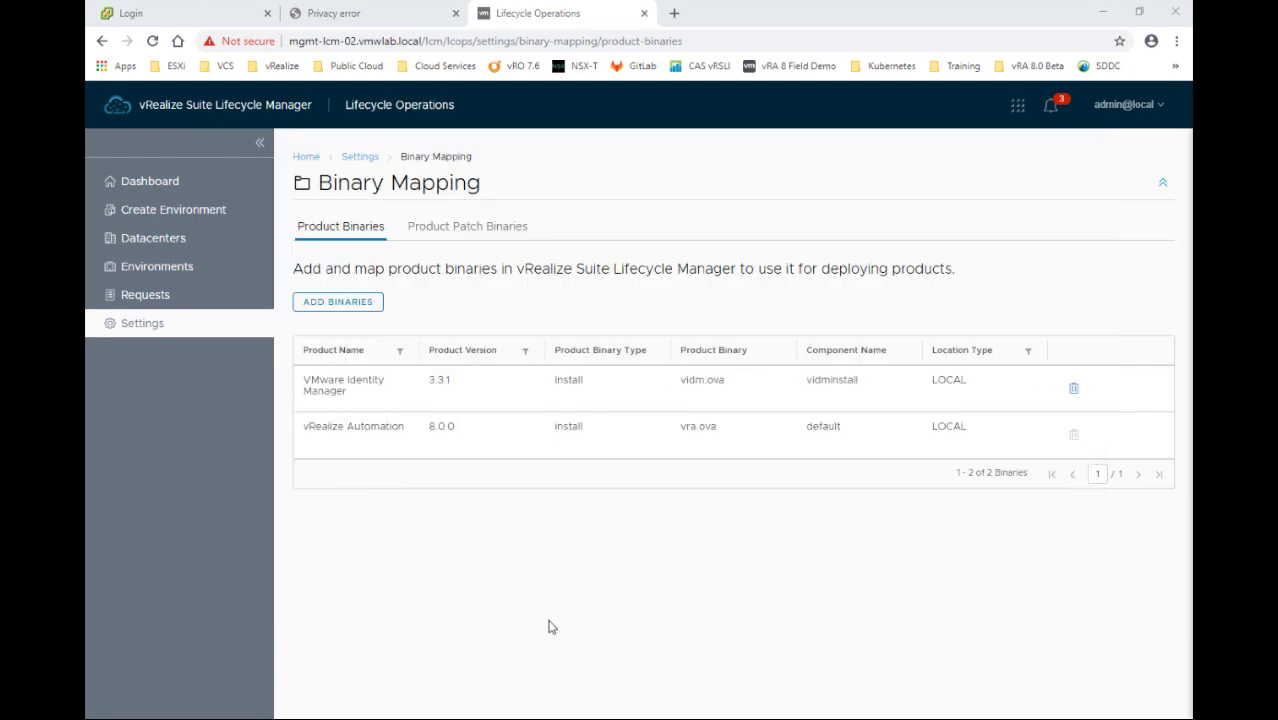
click(340, 302)
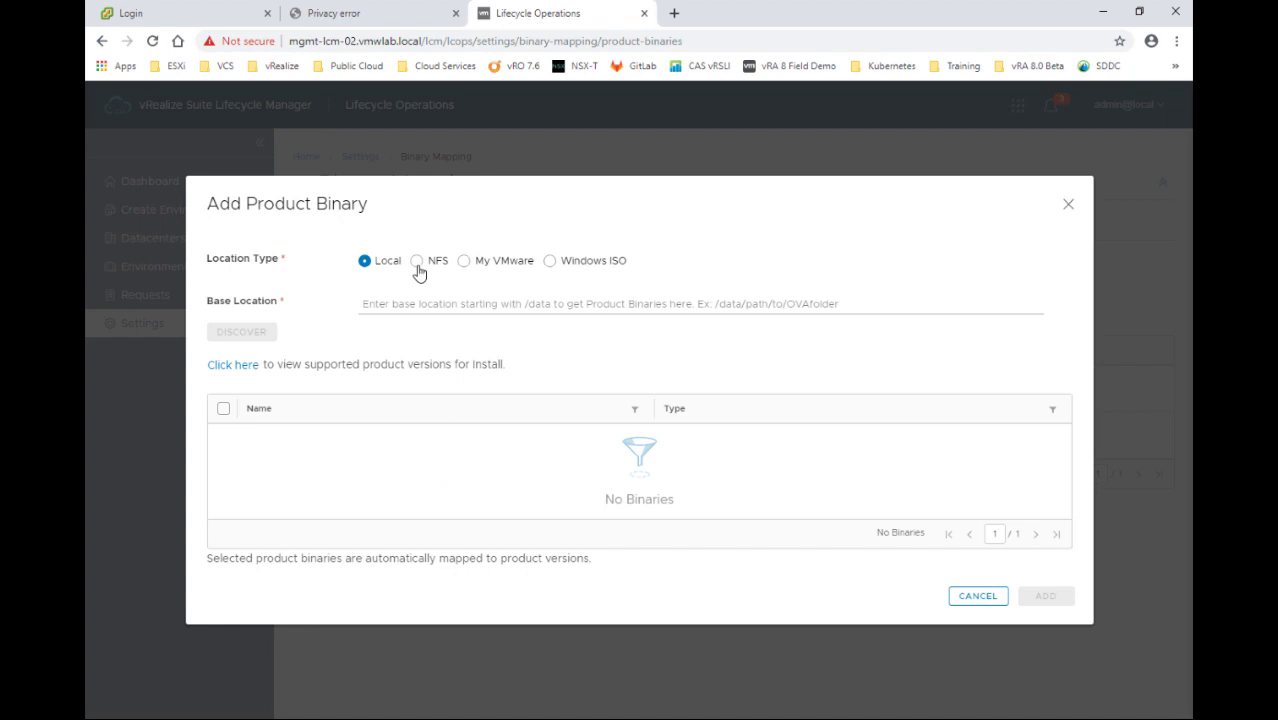
click(417, 264)
click(366, 304)
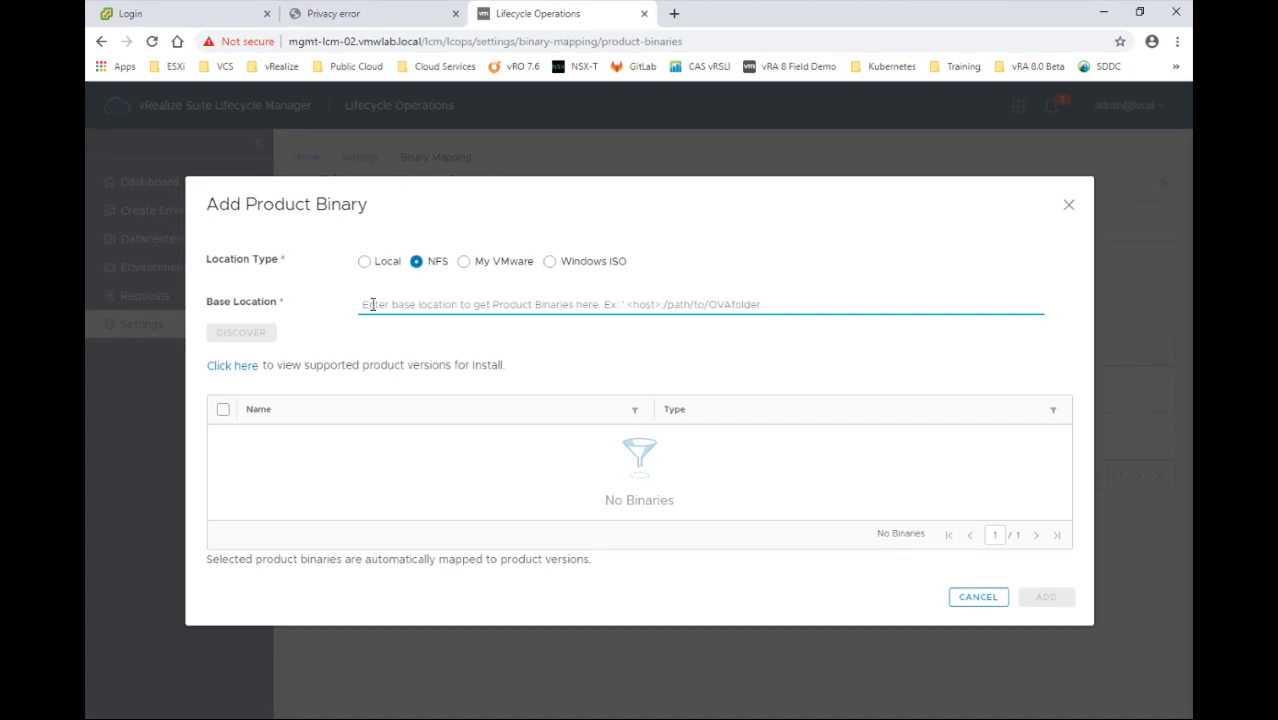
right_click(369, 307)
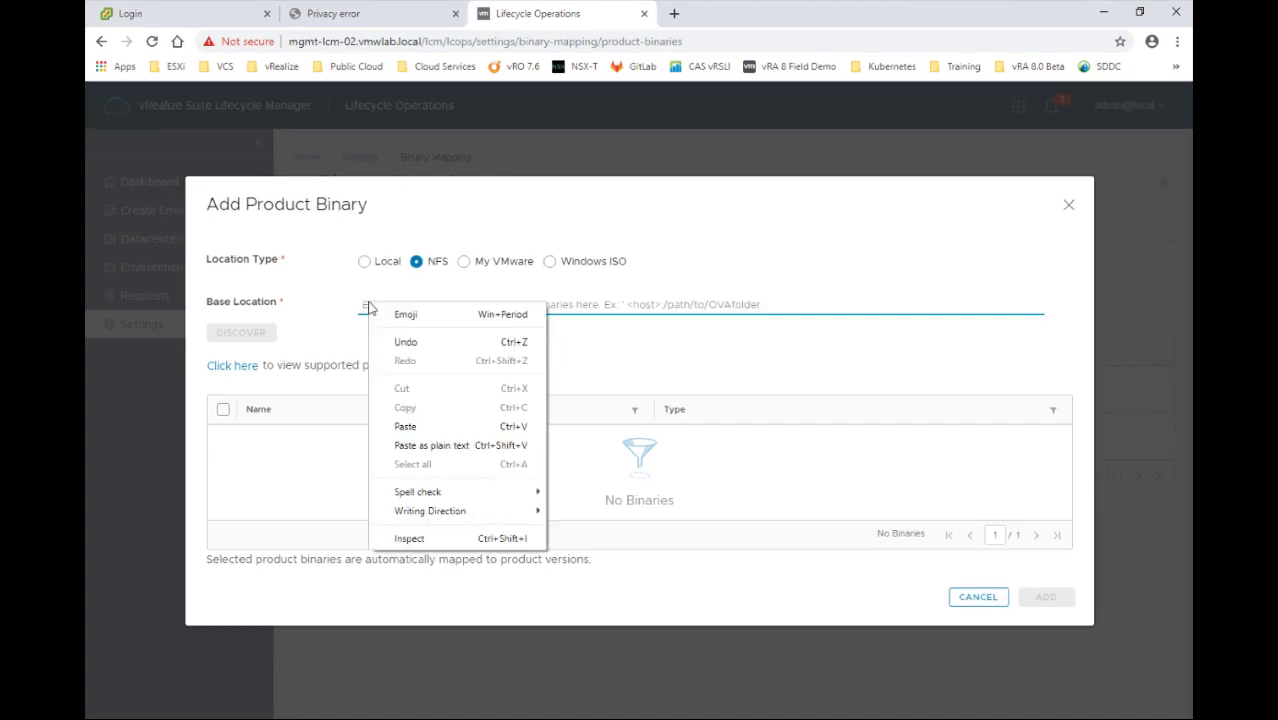
click(394, 430)
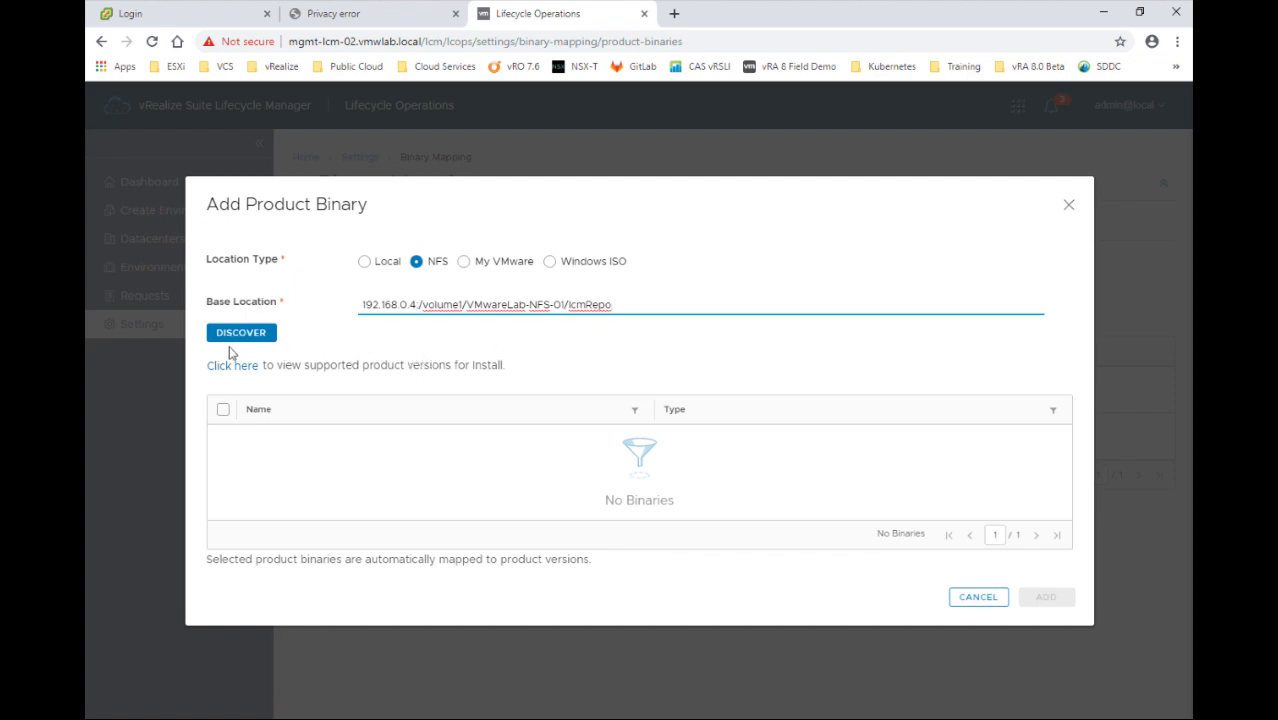
click(232, 338)
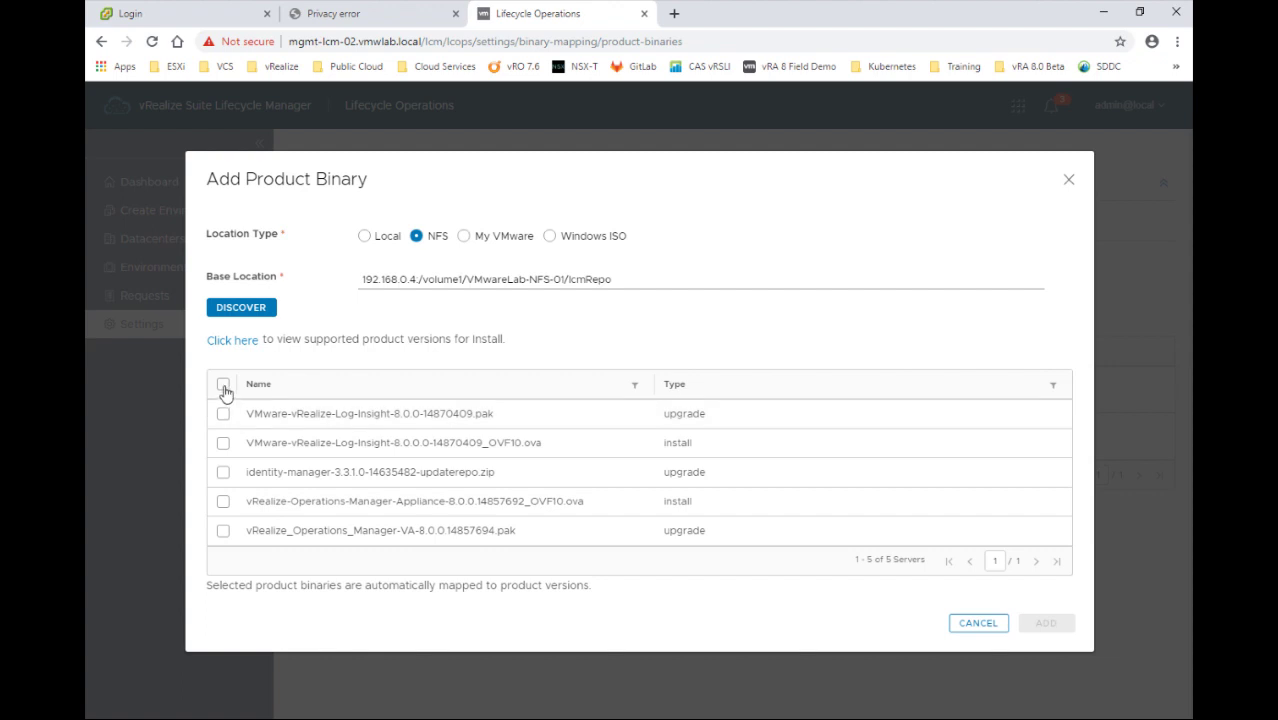
click(223, 386)
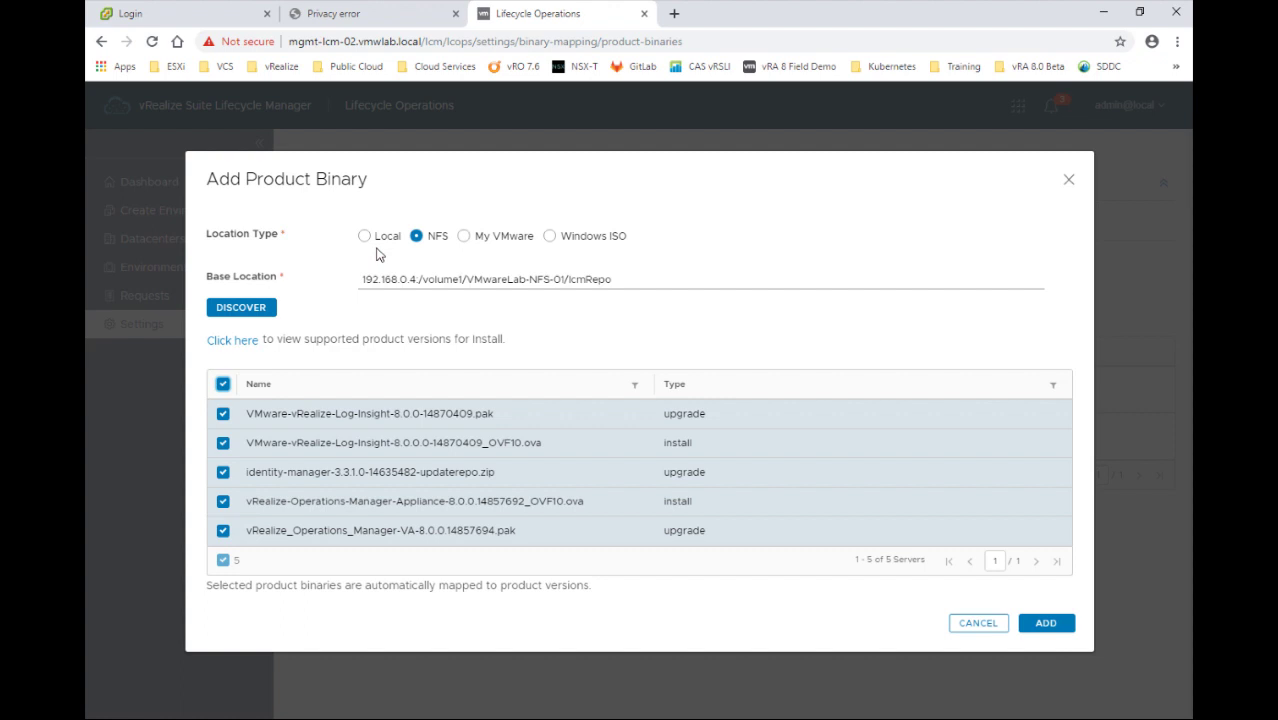
click(1036, 624)
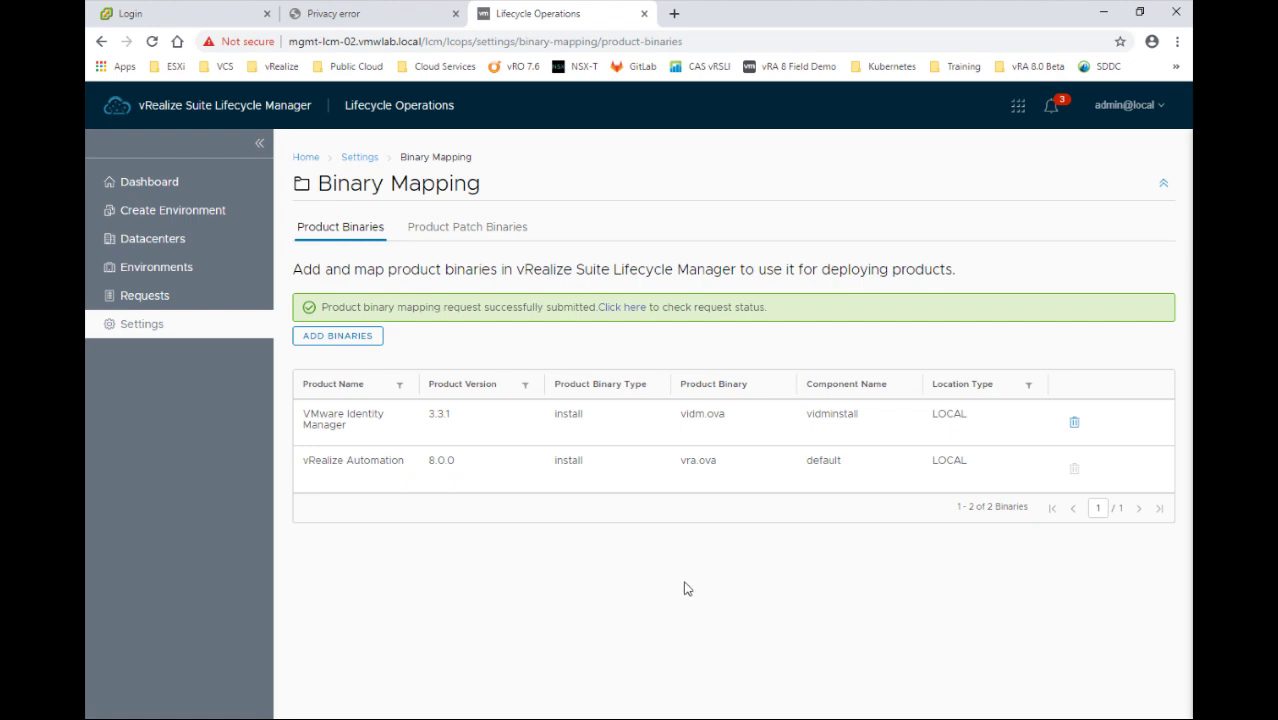
Confirm the source mapping request completed and the NFS binaries now appear in Binary Mapping
click(622, 313)
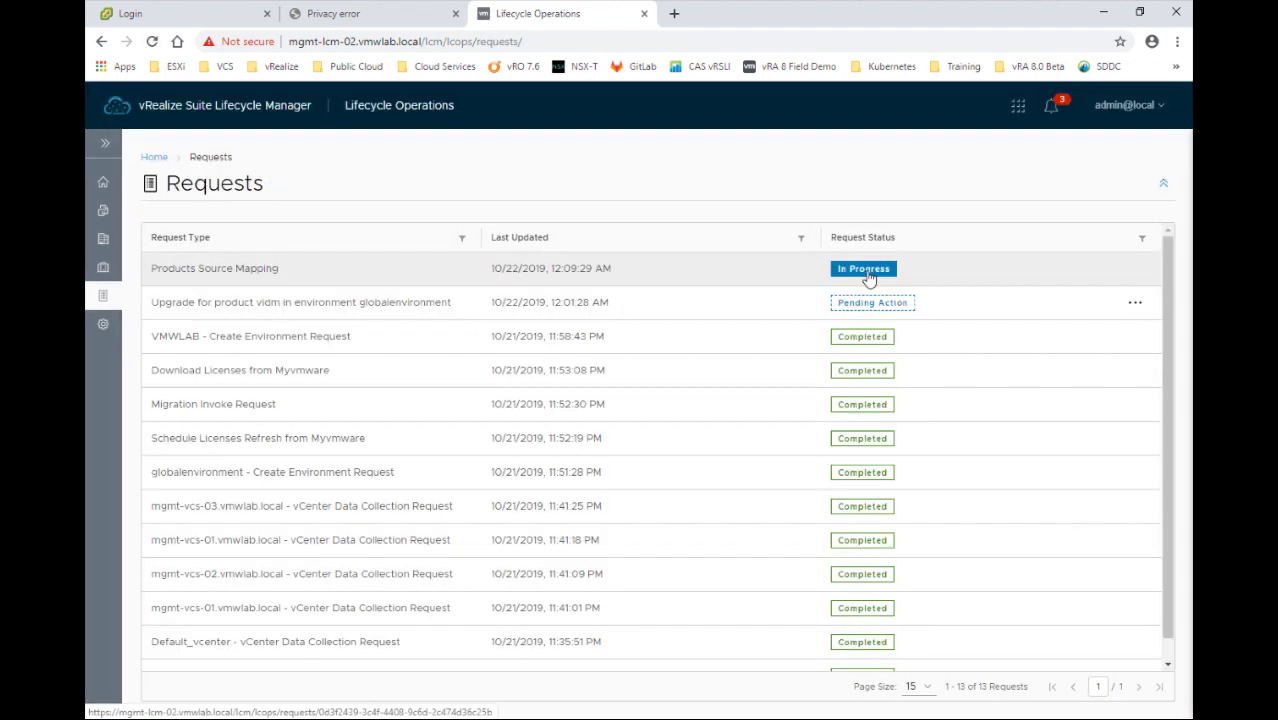
click(866, 272)
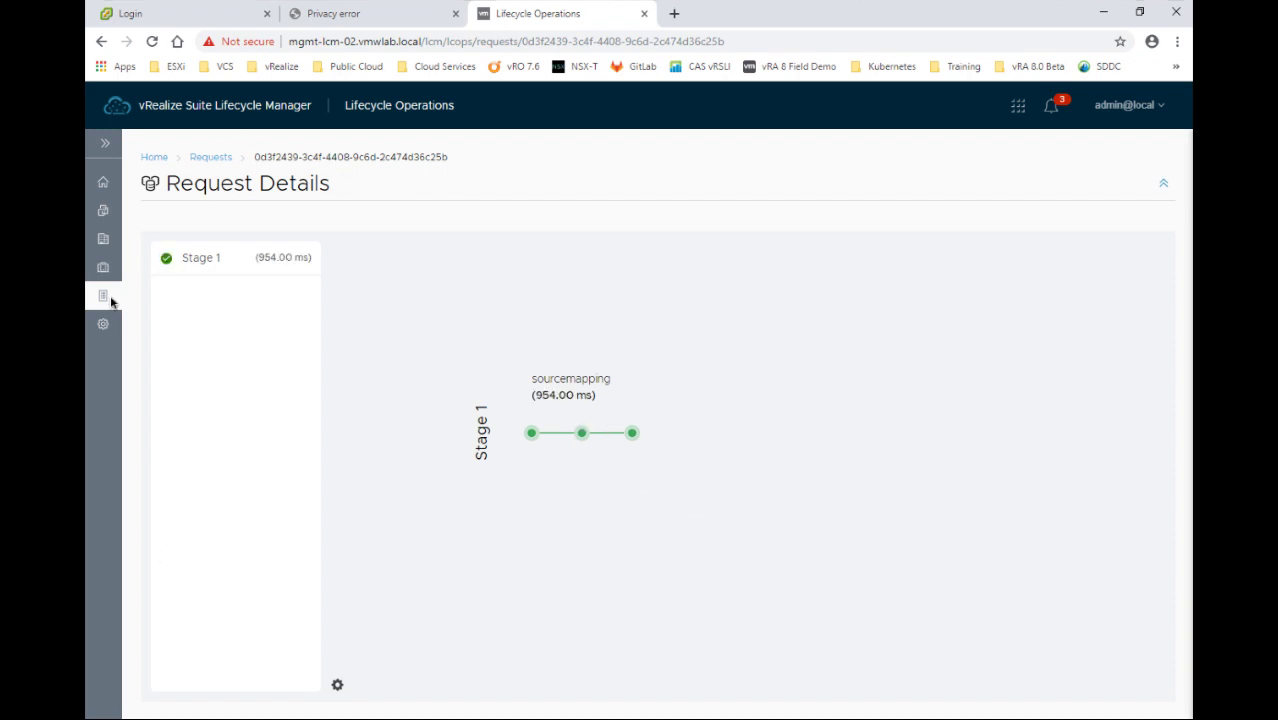
click(103, 327)
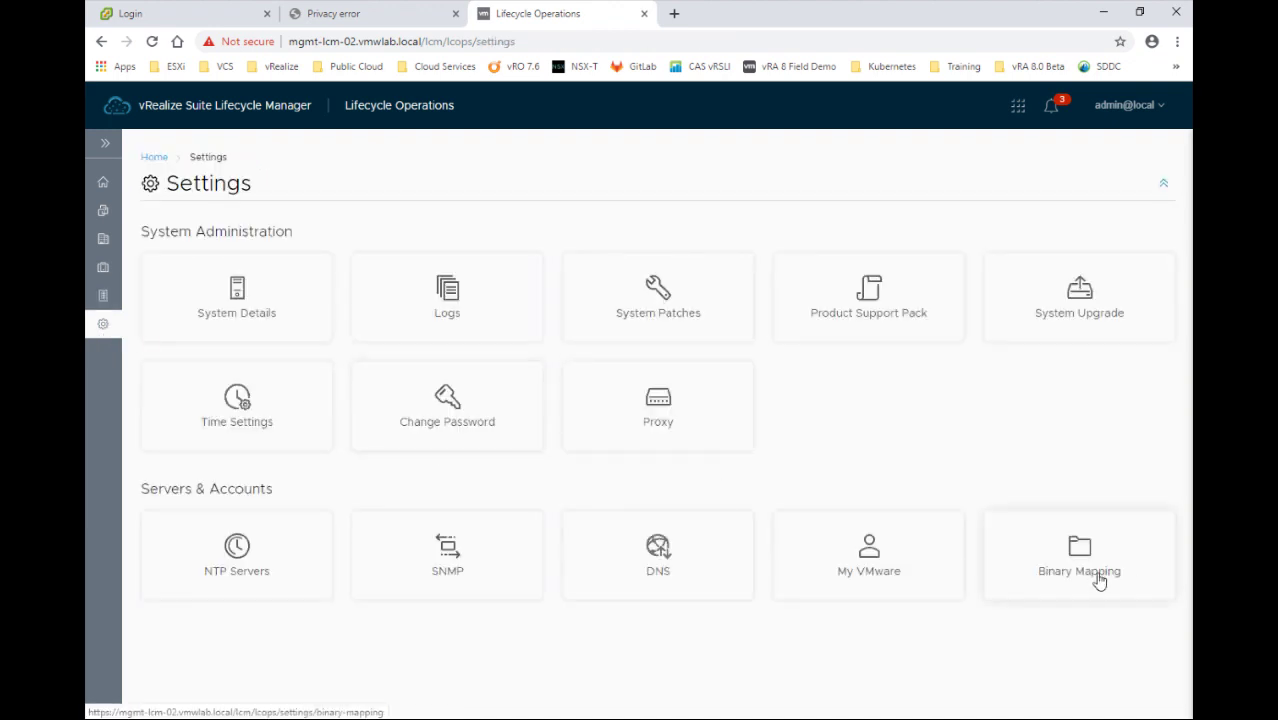
click(1098, 580)
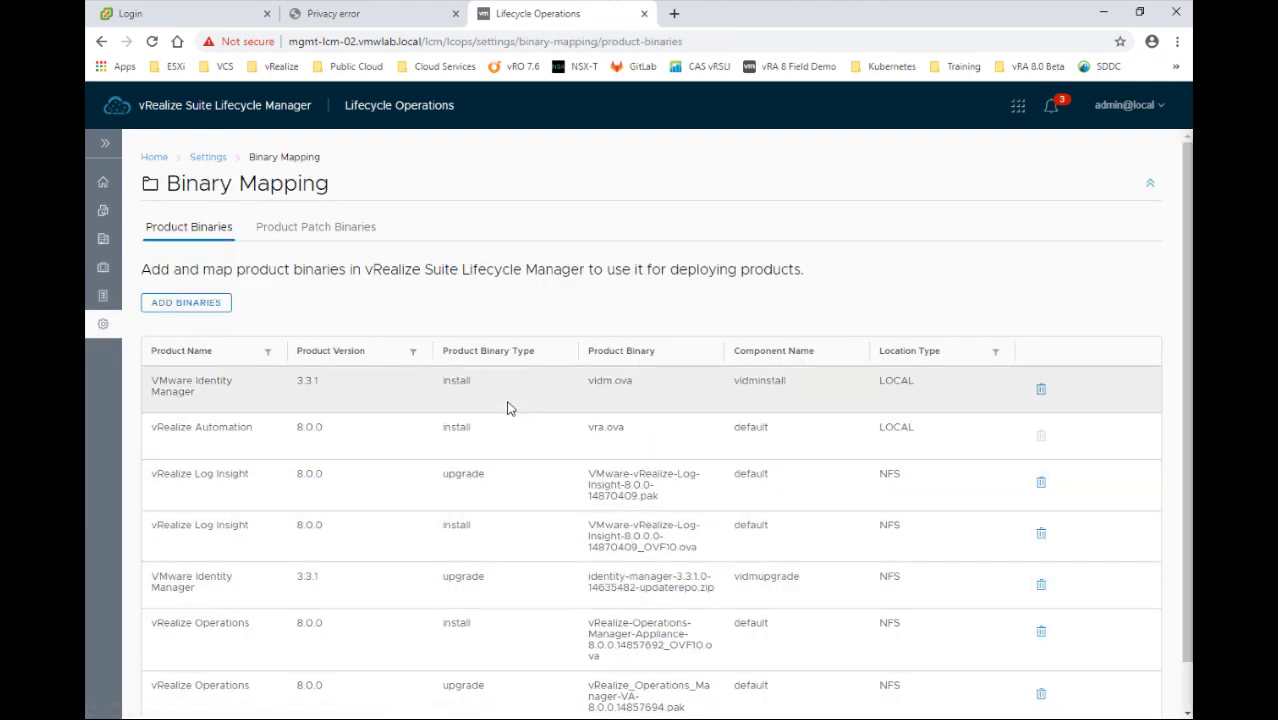
scroll(507, 408, down, 1)
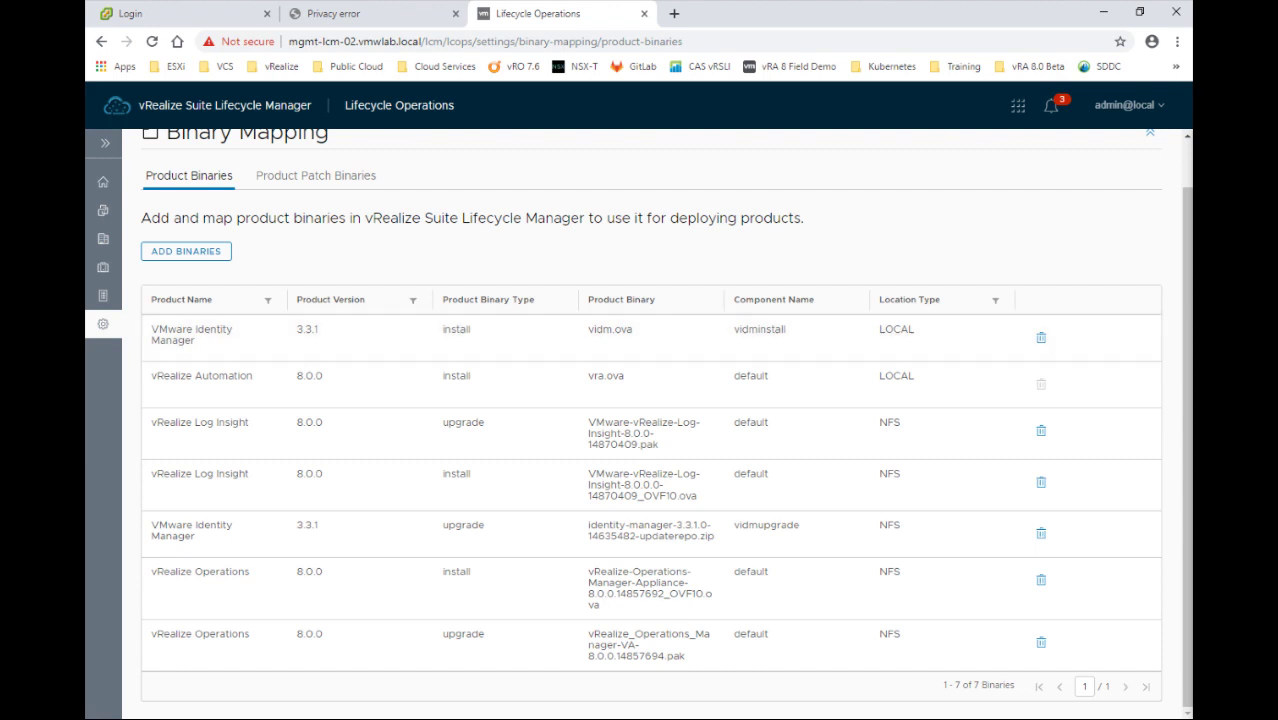
Open the globalenvironment details showing Identity Manager 3.3.0
click(106, 147)
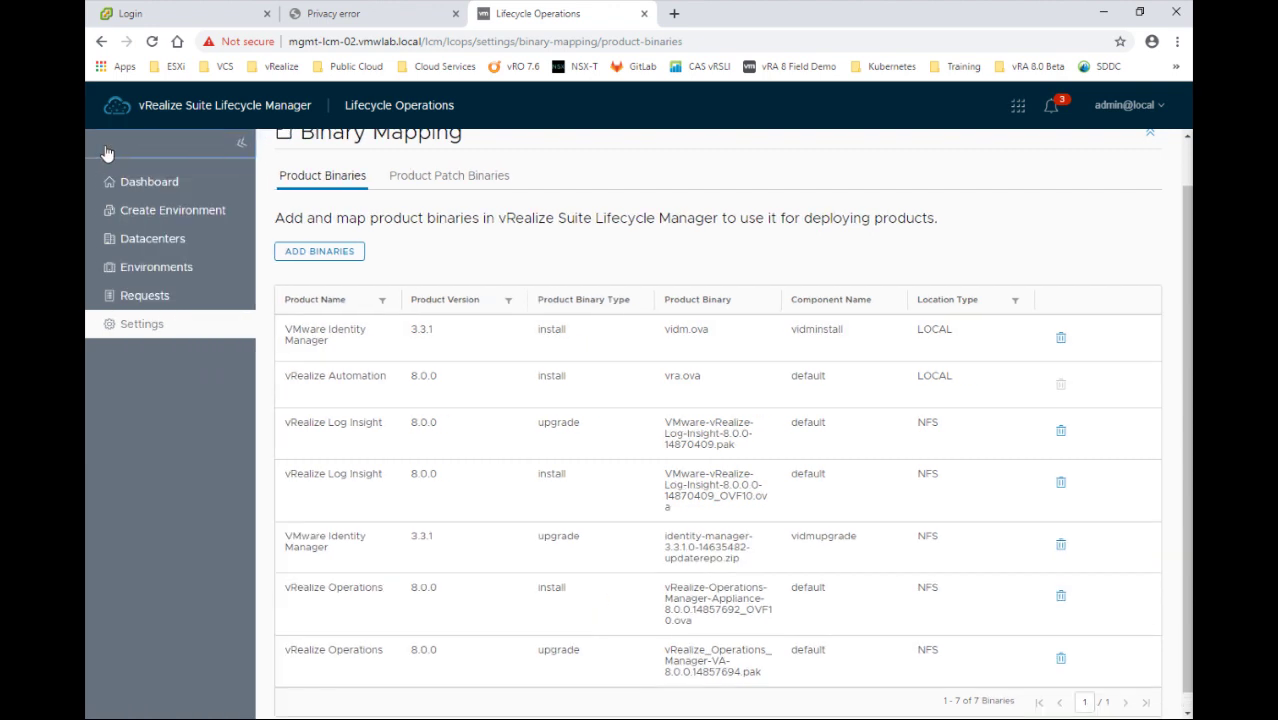
click(158, 268)
click(323, 427)
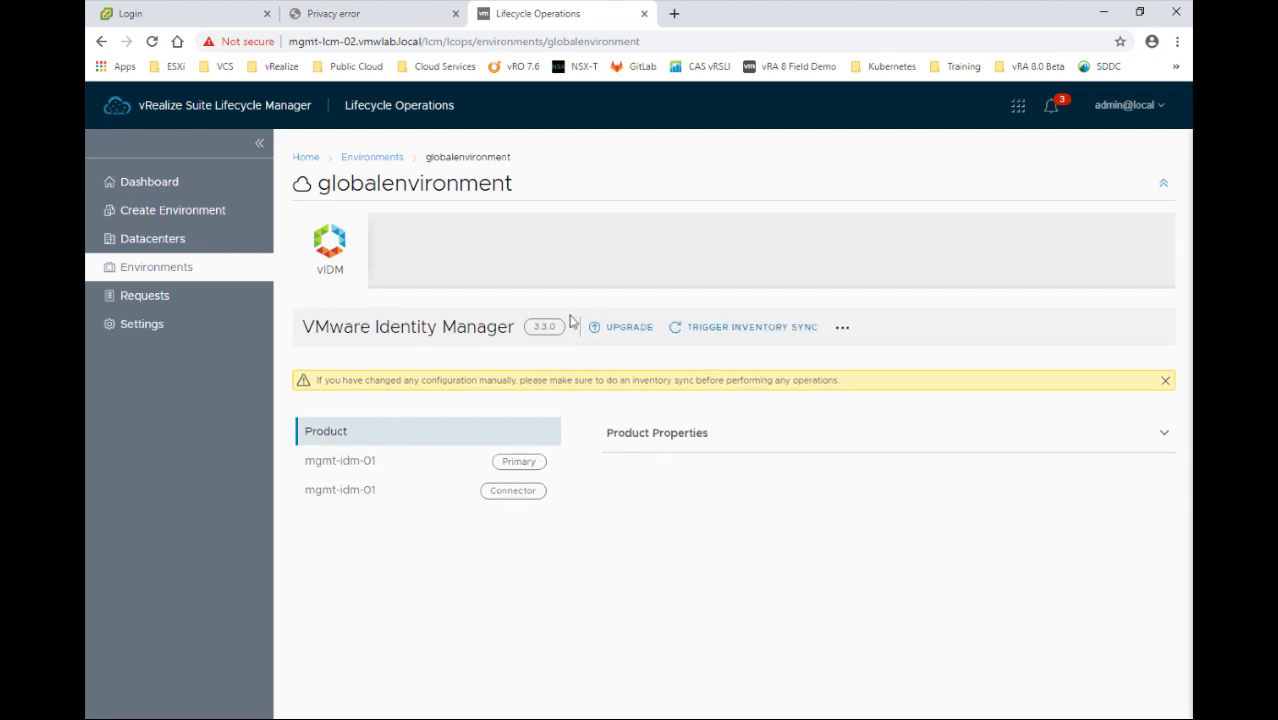
Check that the Identity Manager upgrade offers version 3.3.1, then go back to Environments
click(628, 330)
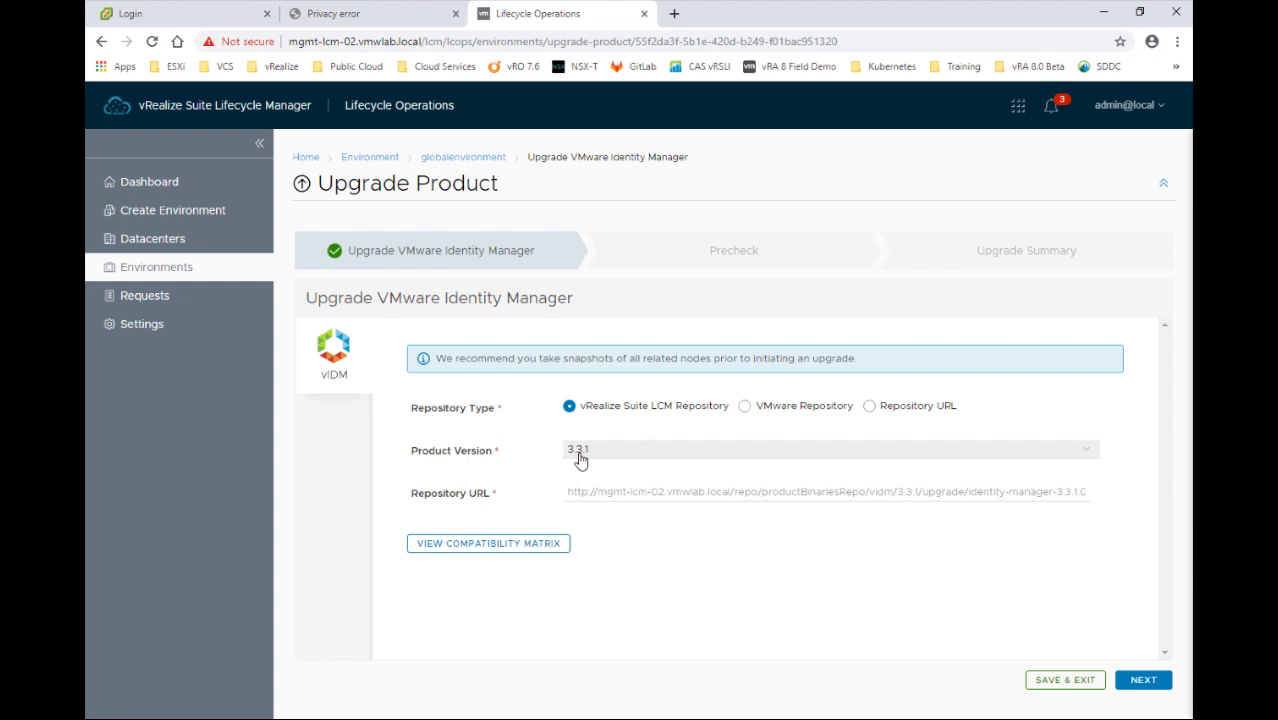
click(371, 157)
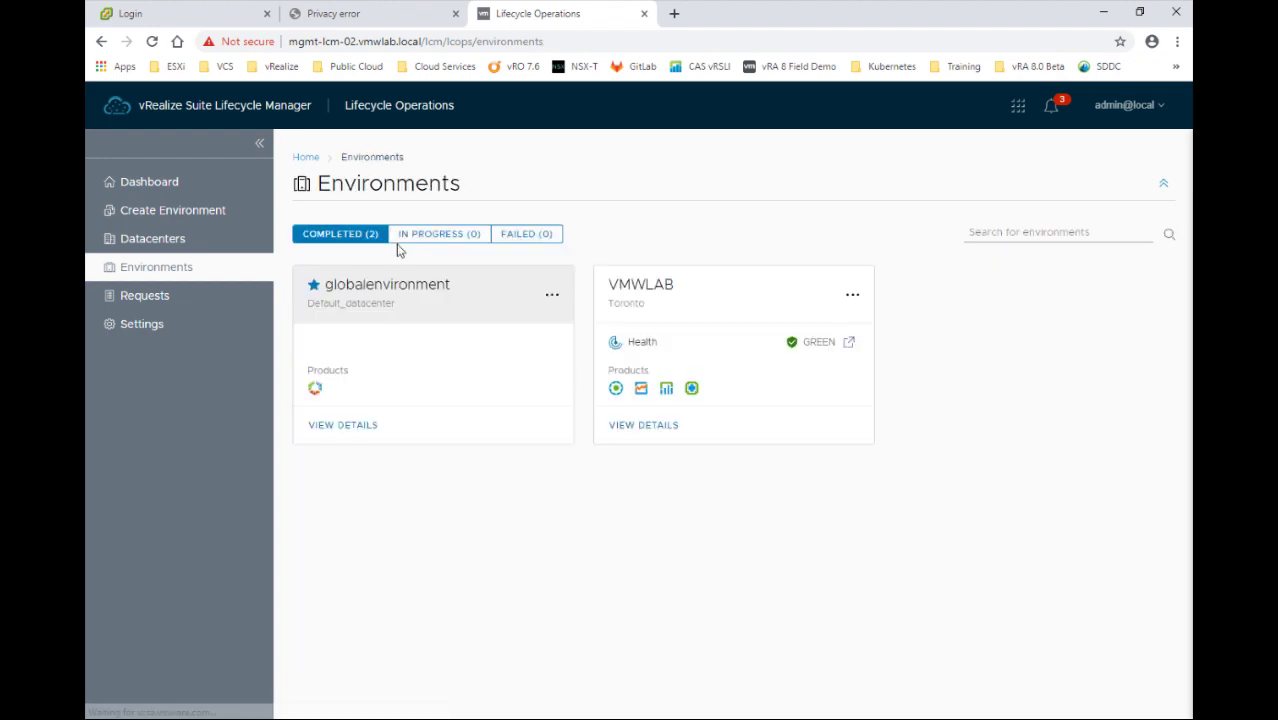
Check that VMWLAB's vRealize Automation 7.6.0 has no upgrade versions available
click(634, 430)
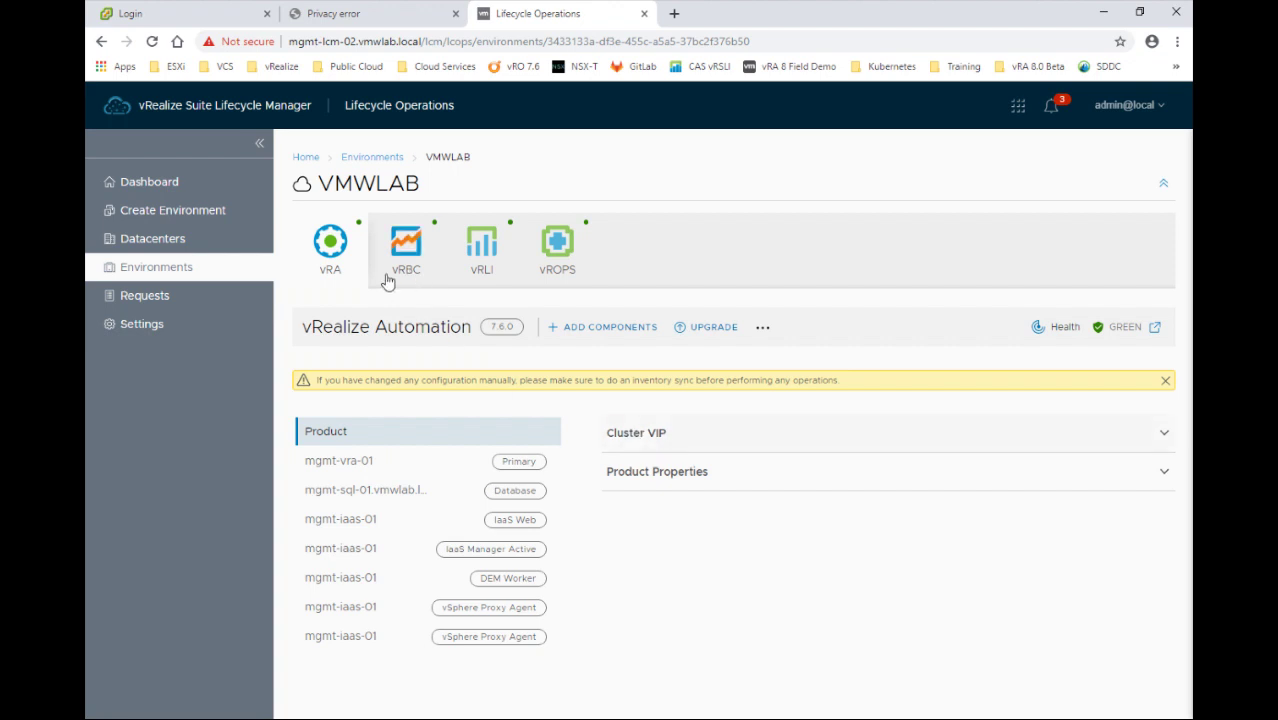
click(331, 250)
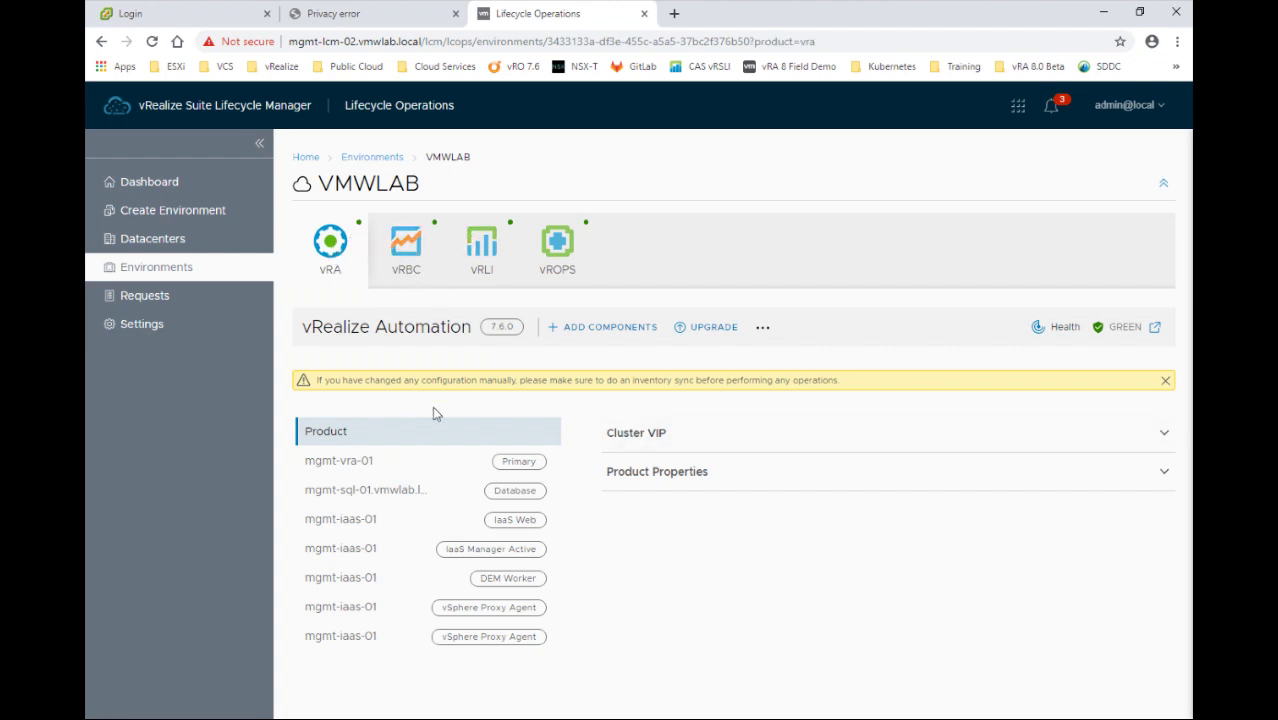
click(714, 330)
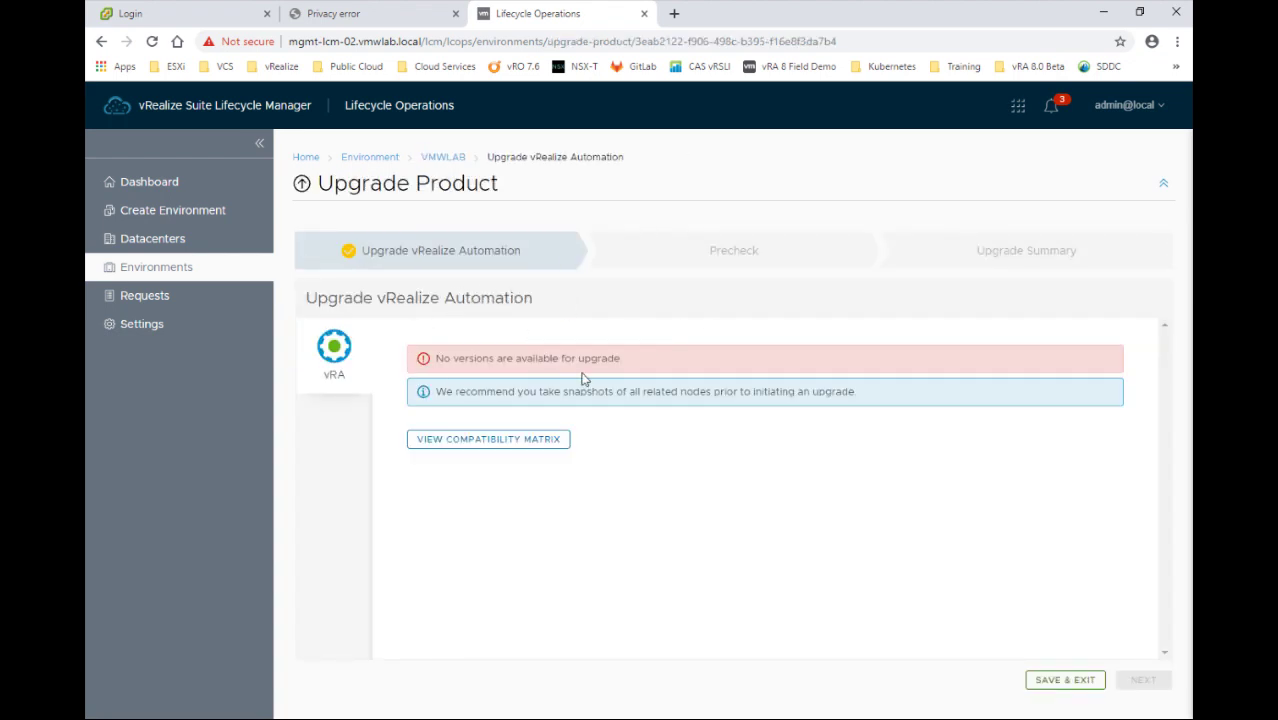
click(378, 158)
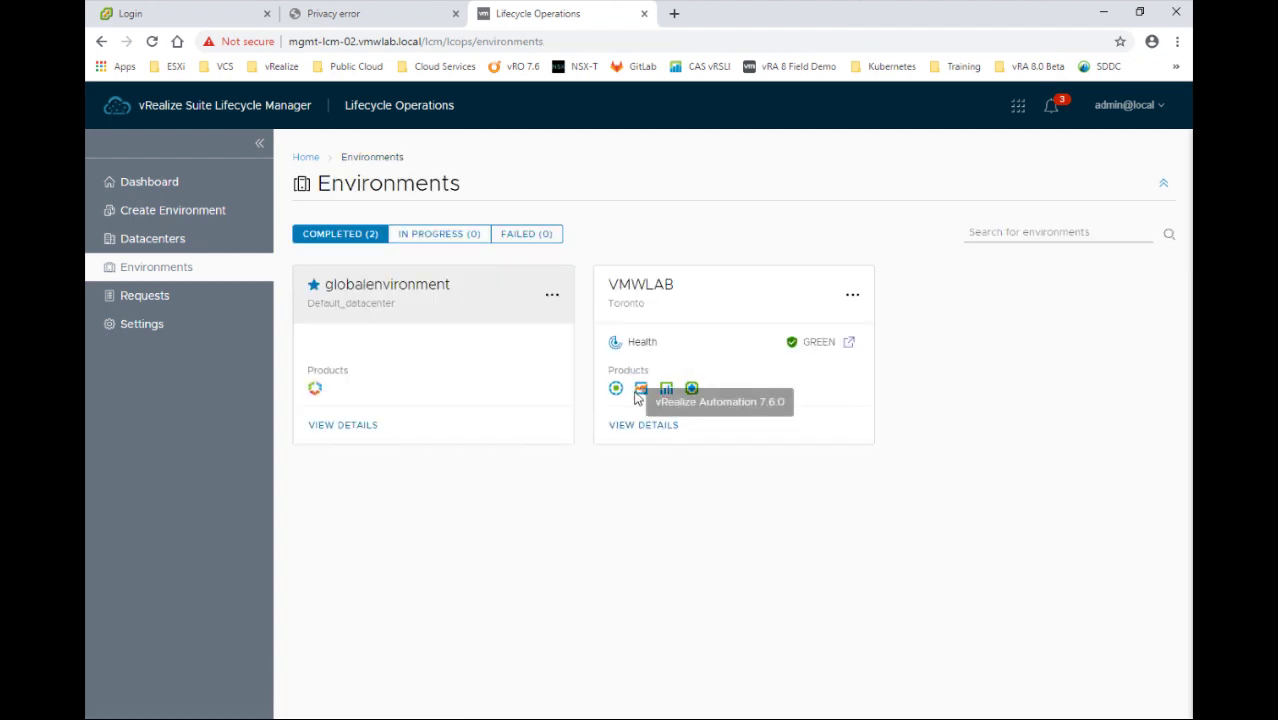
Check that VMWLAB's vRealize Operations offers an upgrade to 8.0.0
click(648, 427)
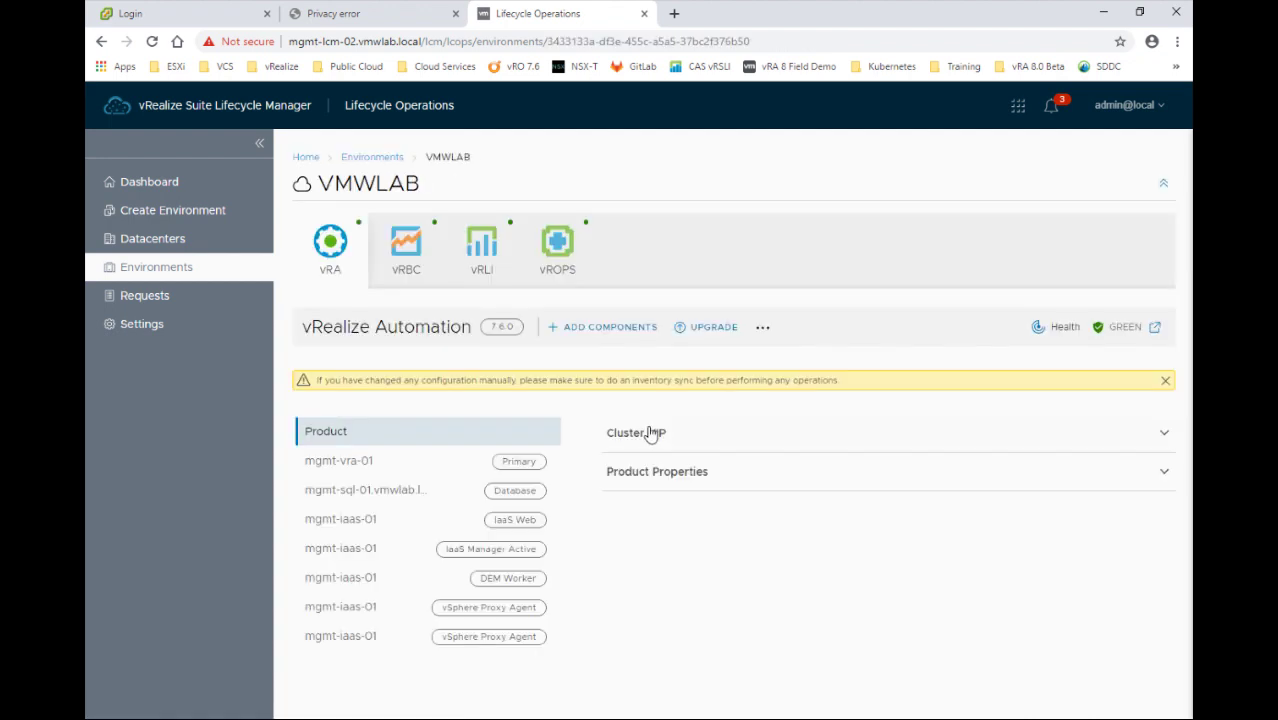
click(556, 250)
click(718, 330)
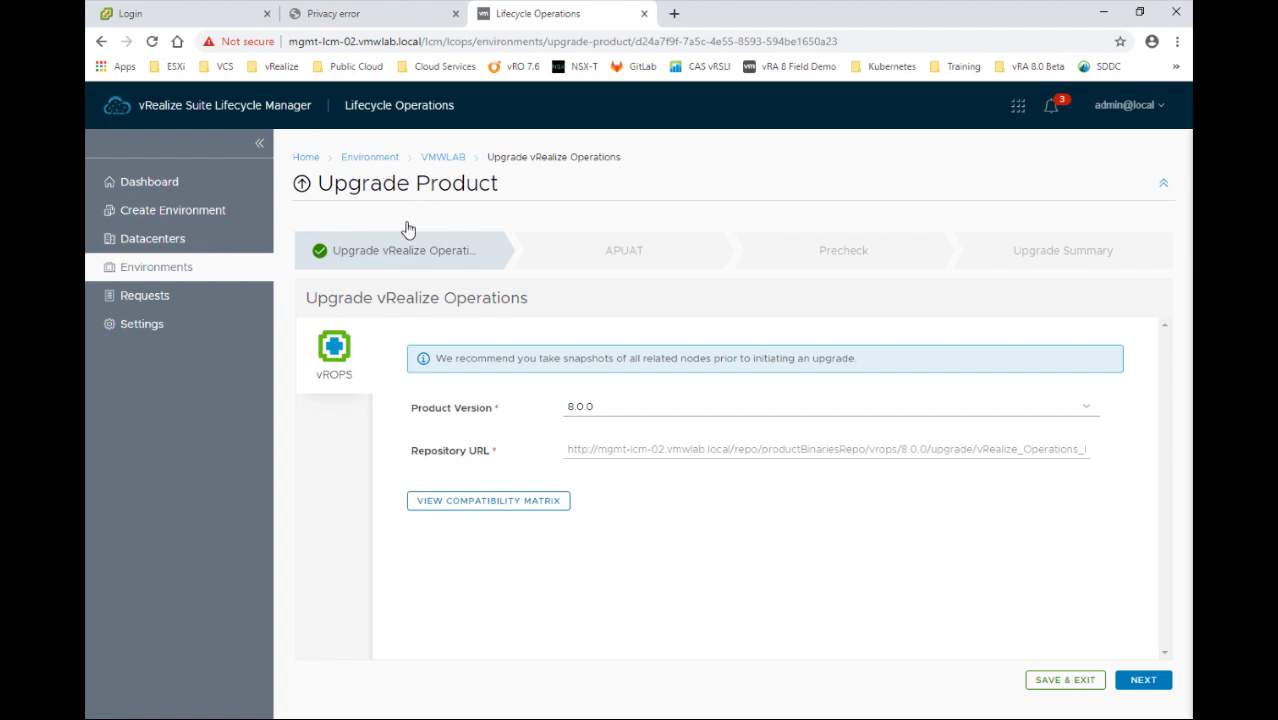
click(390, 158)
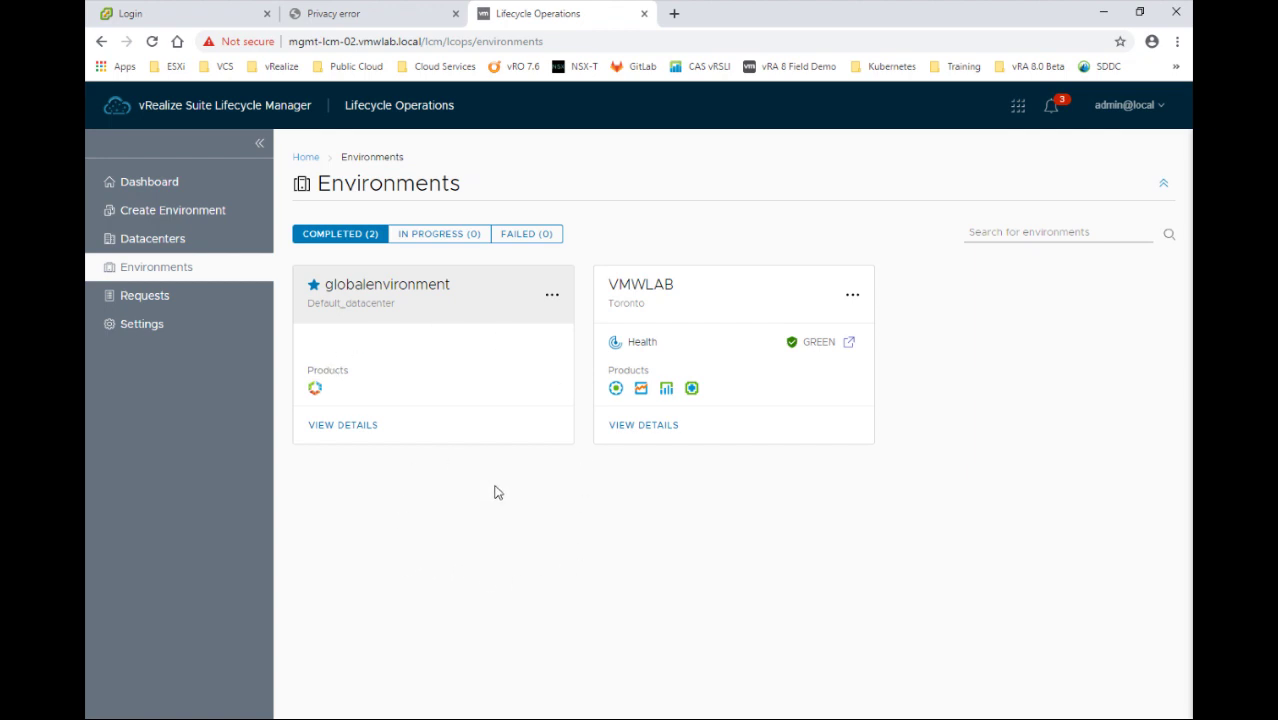
Request an 80 GB appliance storage extension via vCenter mgmt-vcs-01.vmwlab.local and its saved credential
click(182, 336)
click(340, 310)
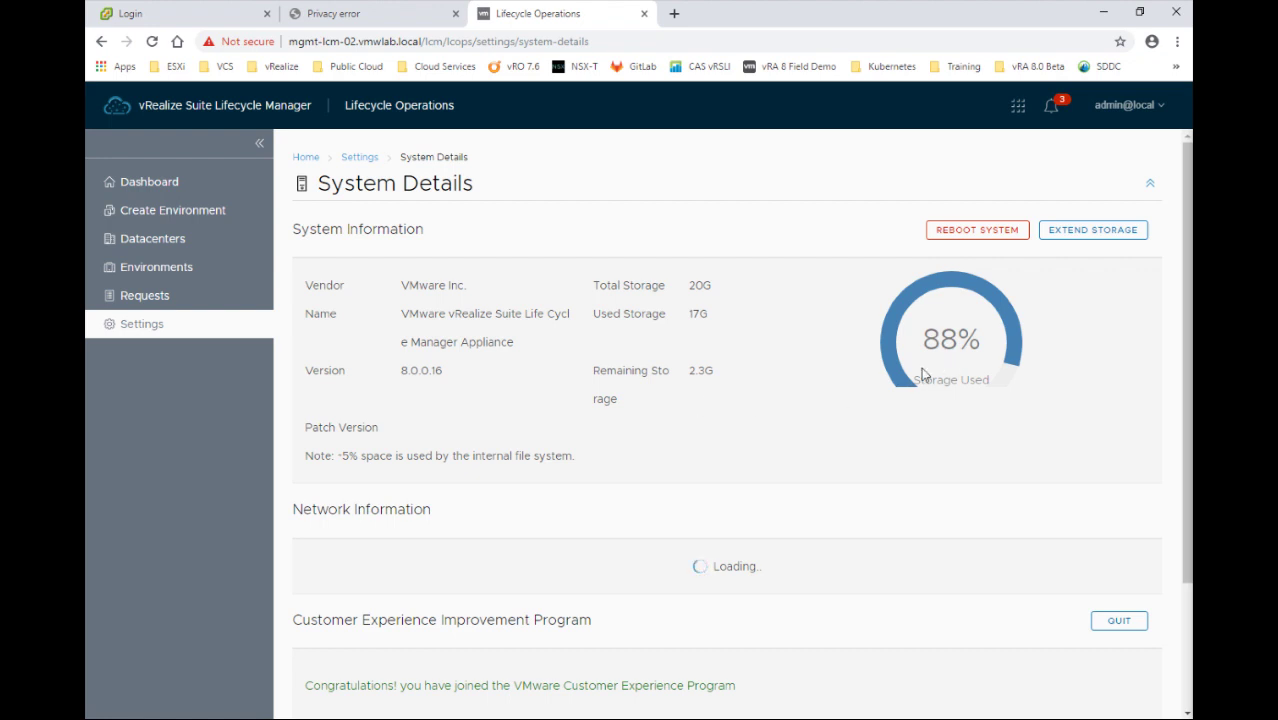
click(1094, 234)
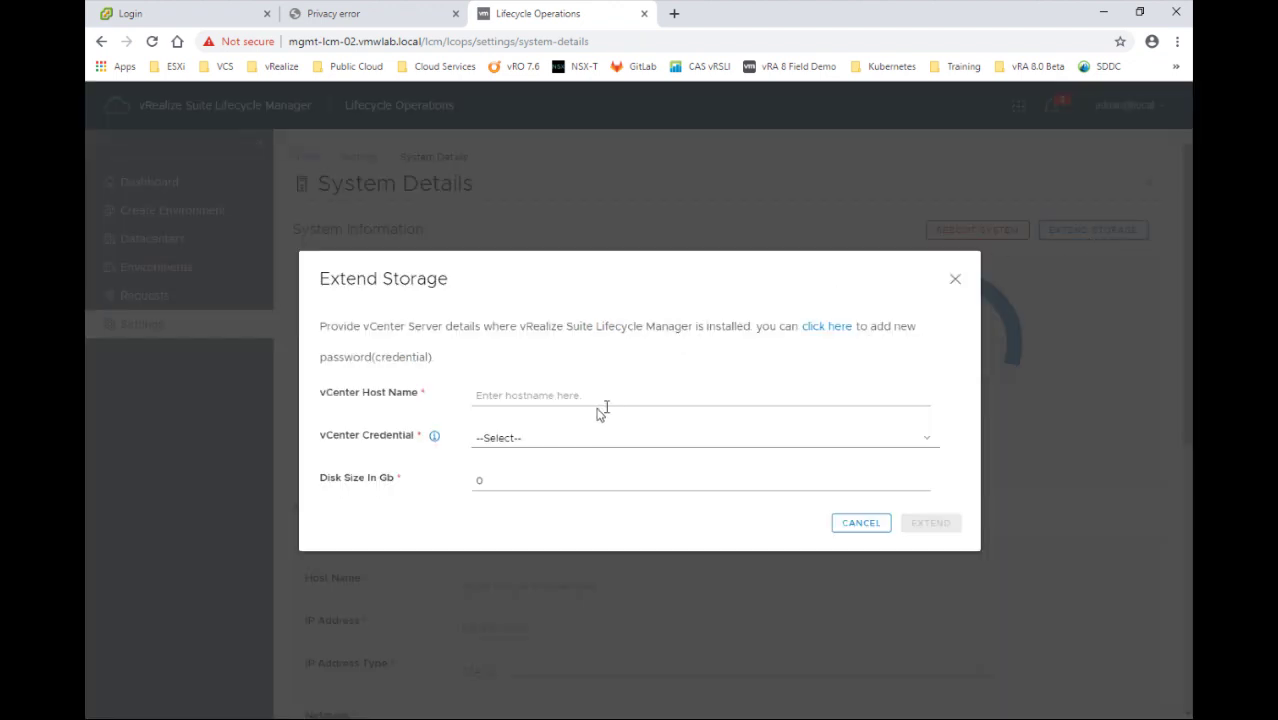
click(601, 391)
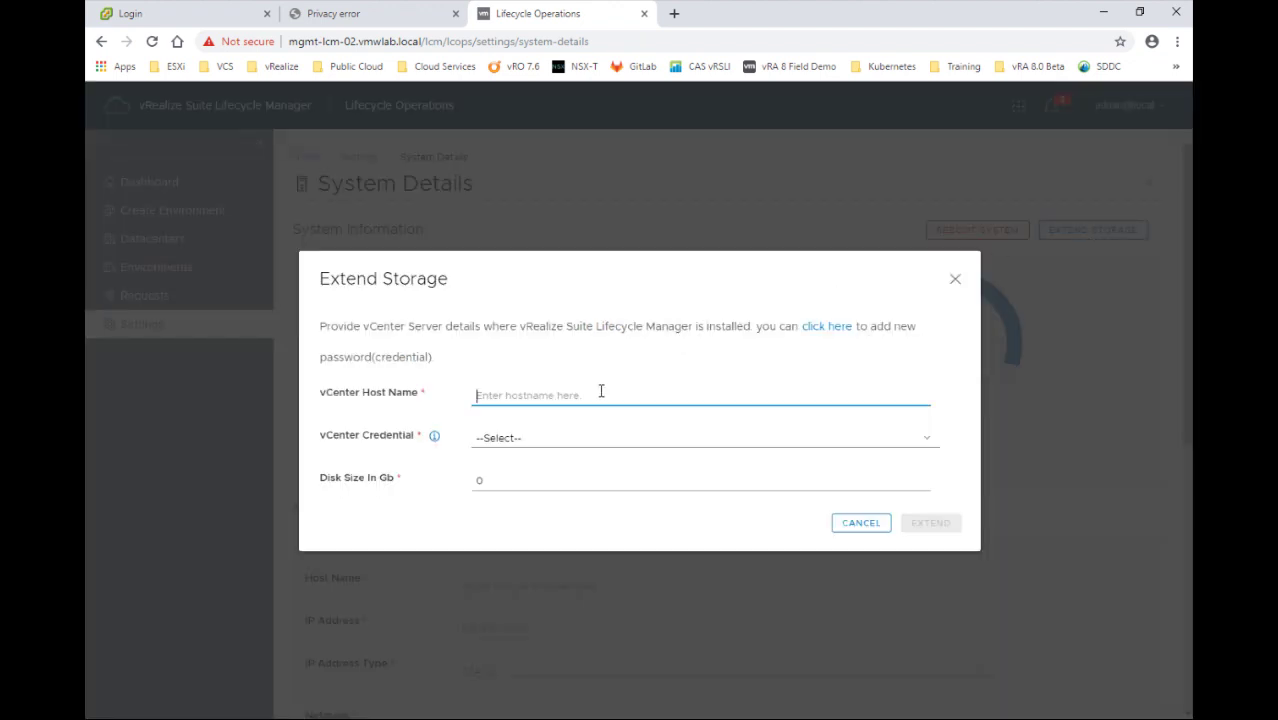
text(mgmt-vcs-01.vmwlab.local)
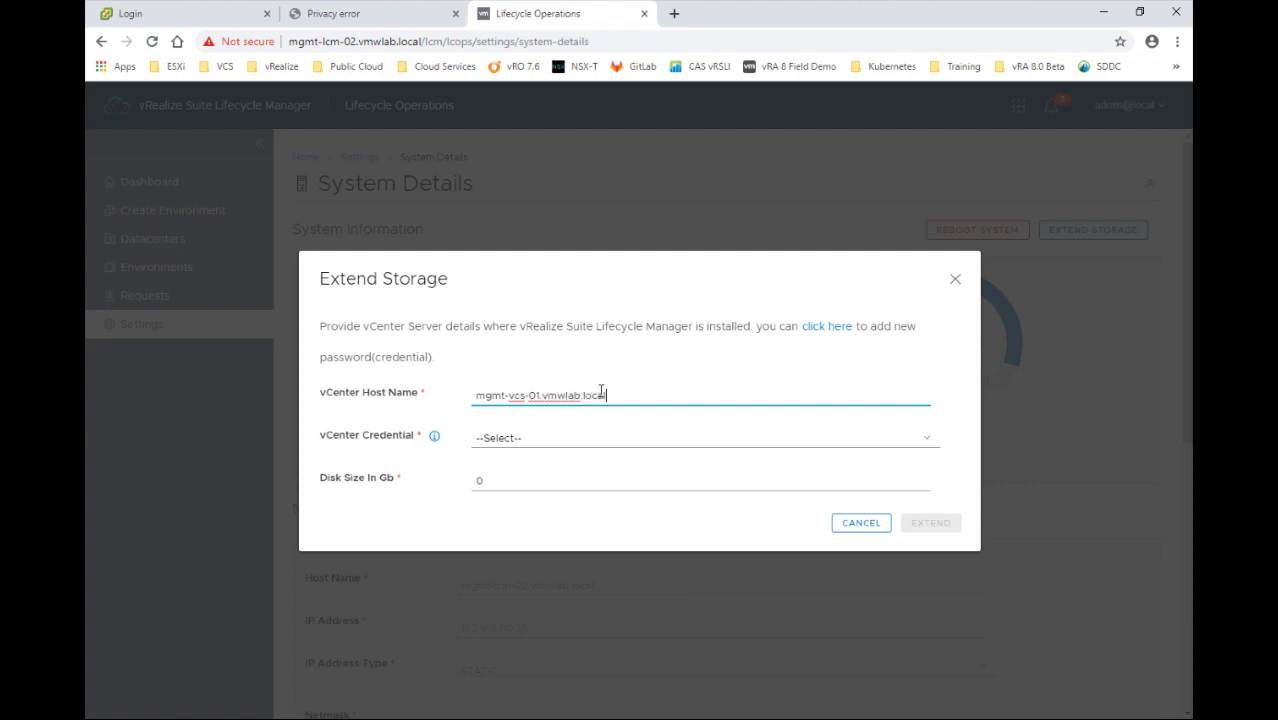
key(Tab)
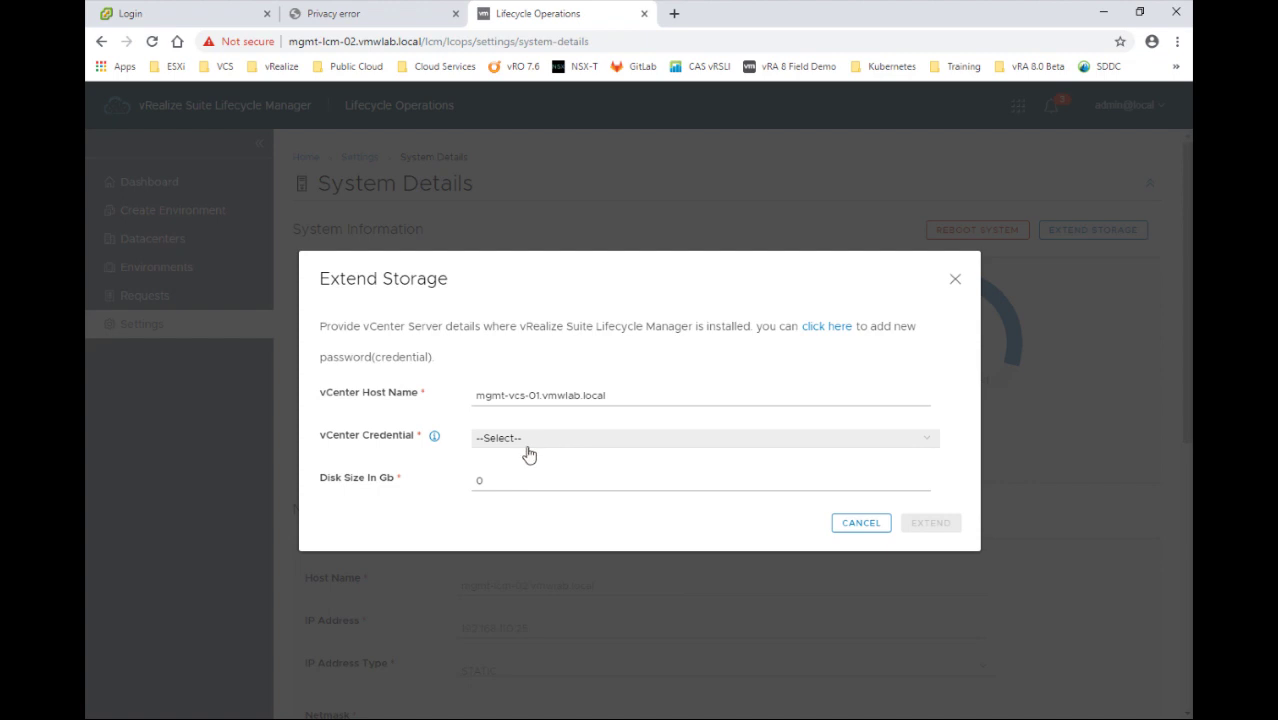
click(530, 440)
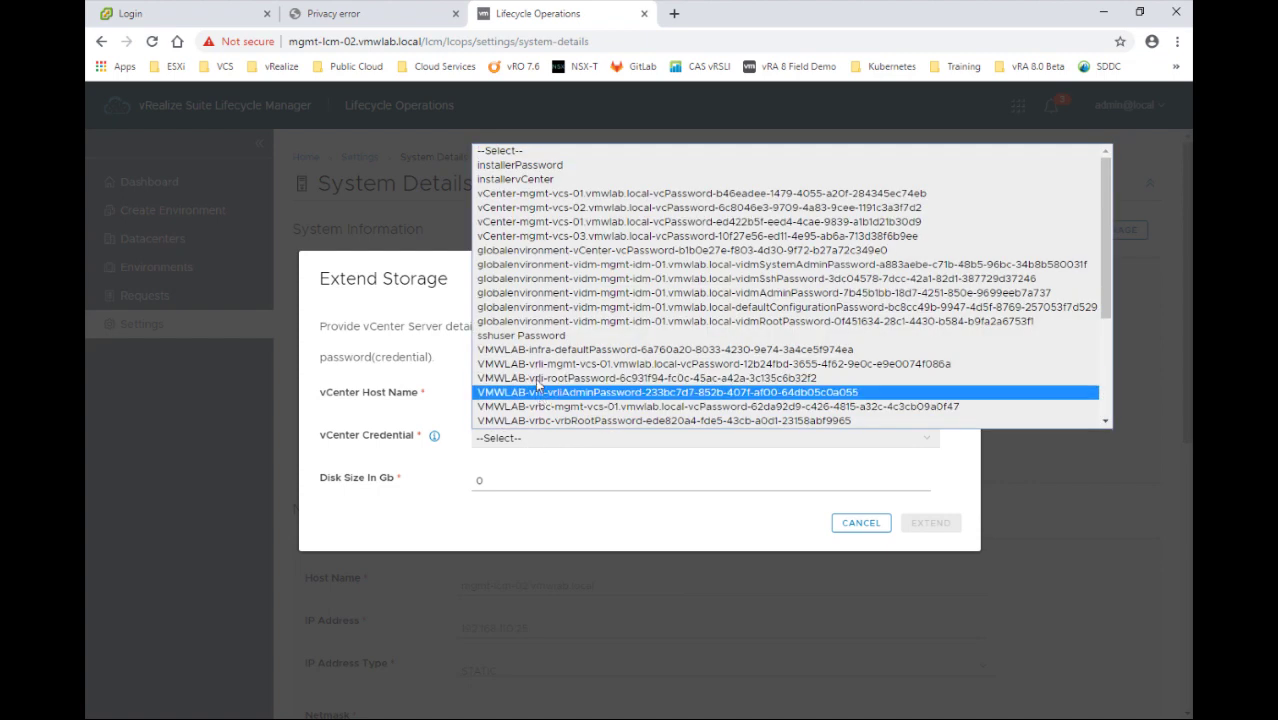
click(562, 195)
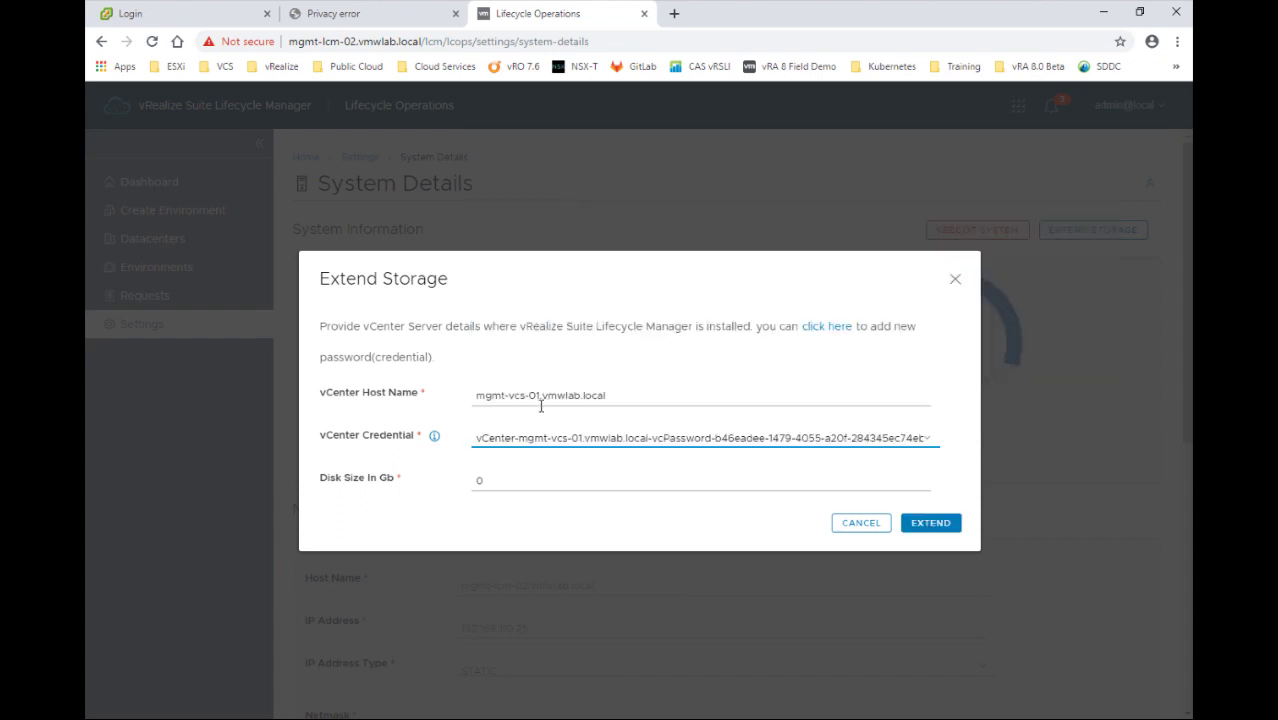
key(Tab)
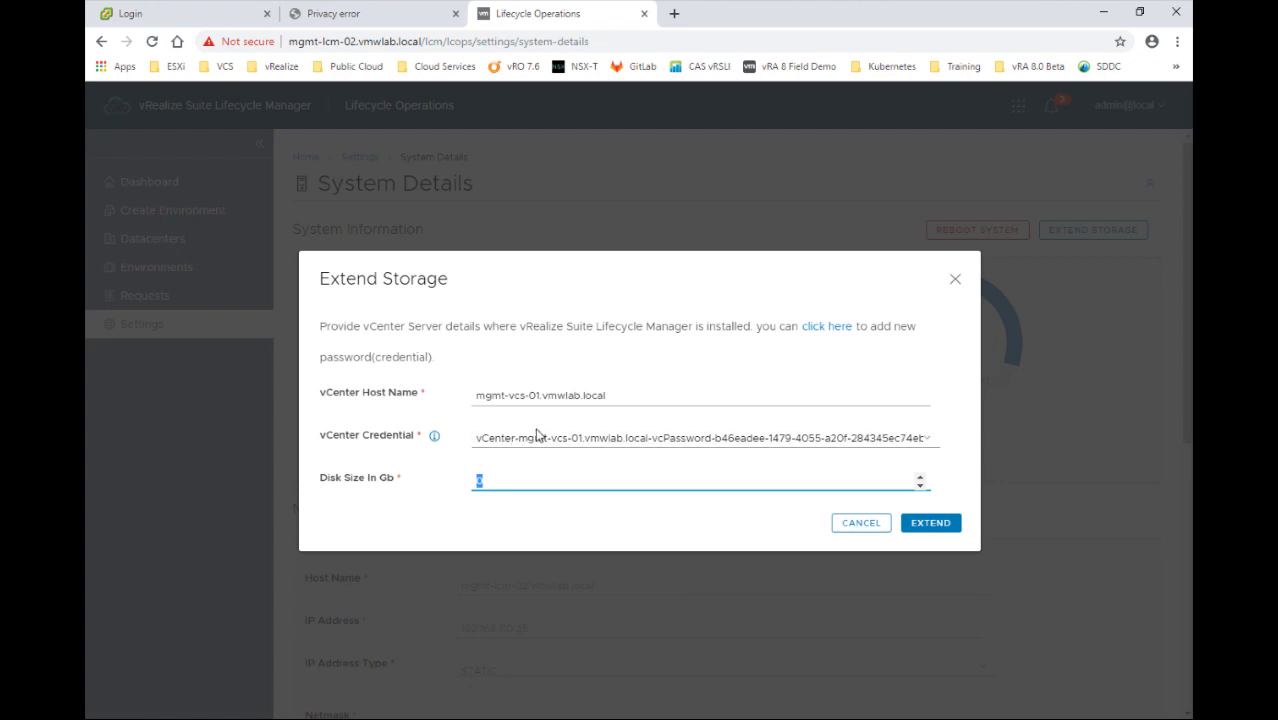
text(80)
click(929, 530)
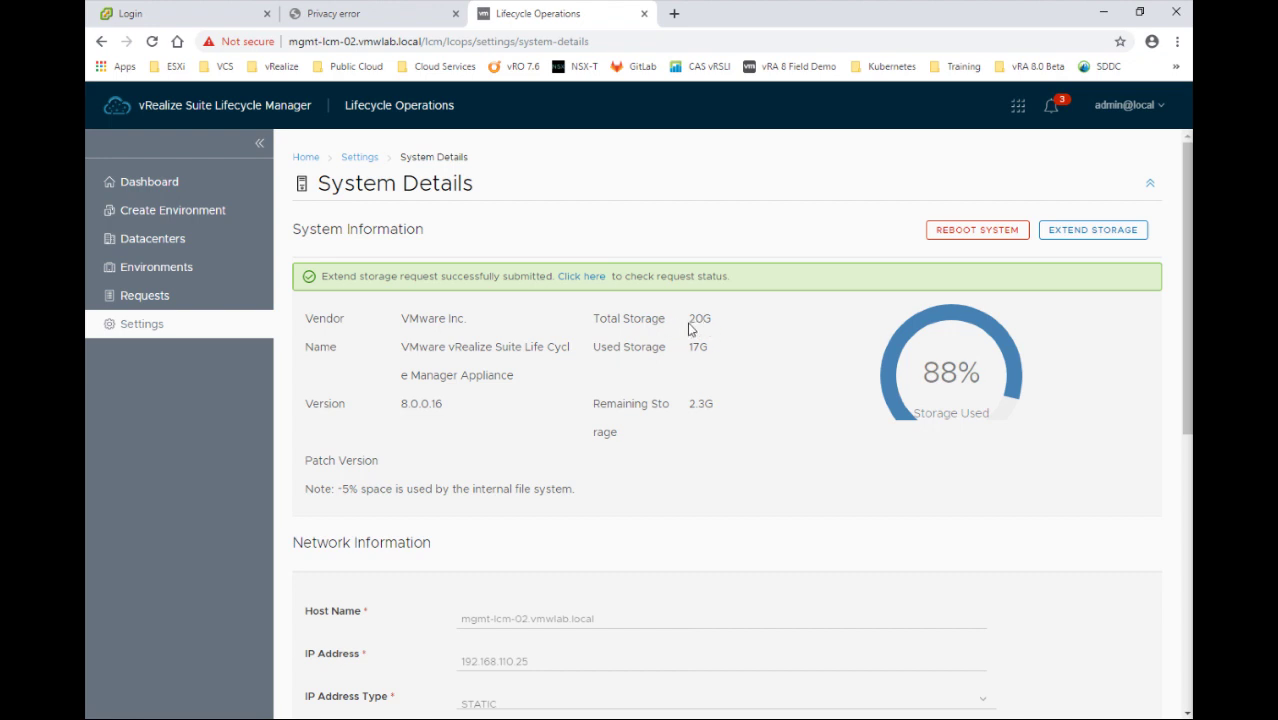
Confirm the lcmvadiskexpand request completed and reopen System Details to verify storage
click(583, 278)
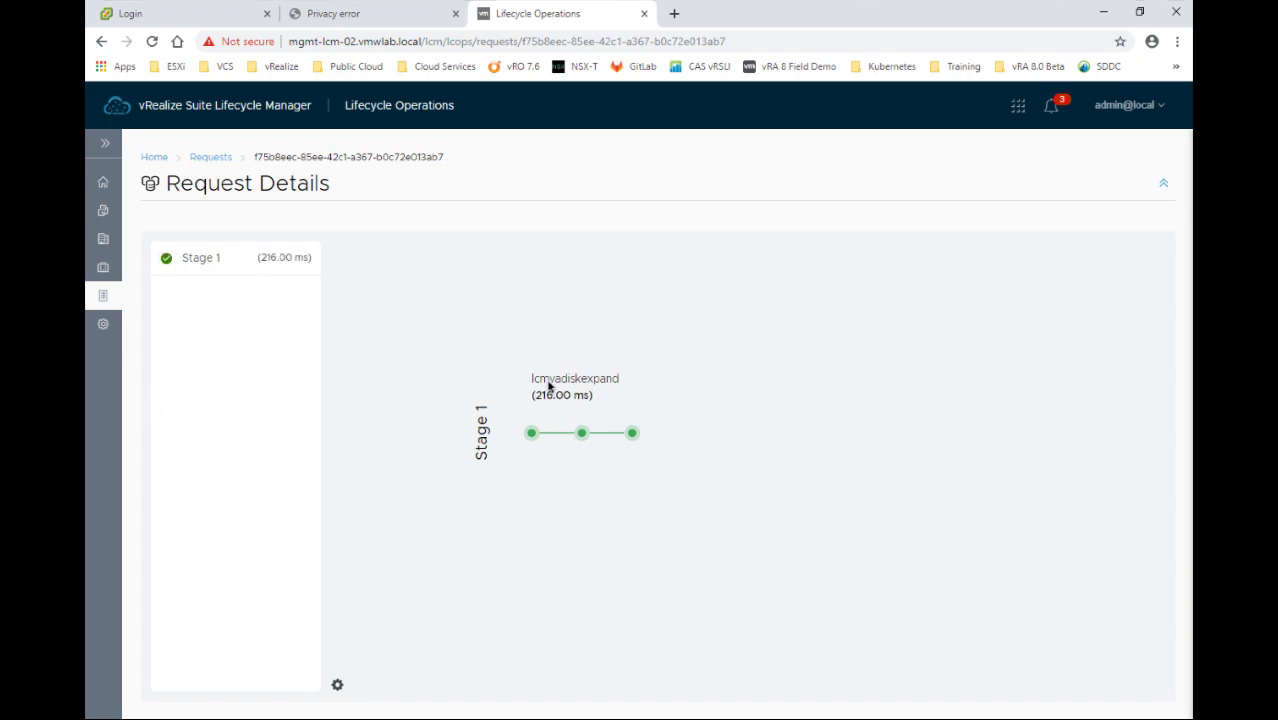
click(103, 326)
click(105, 145)
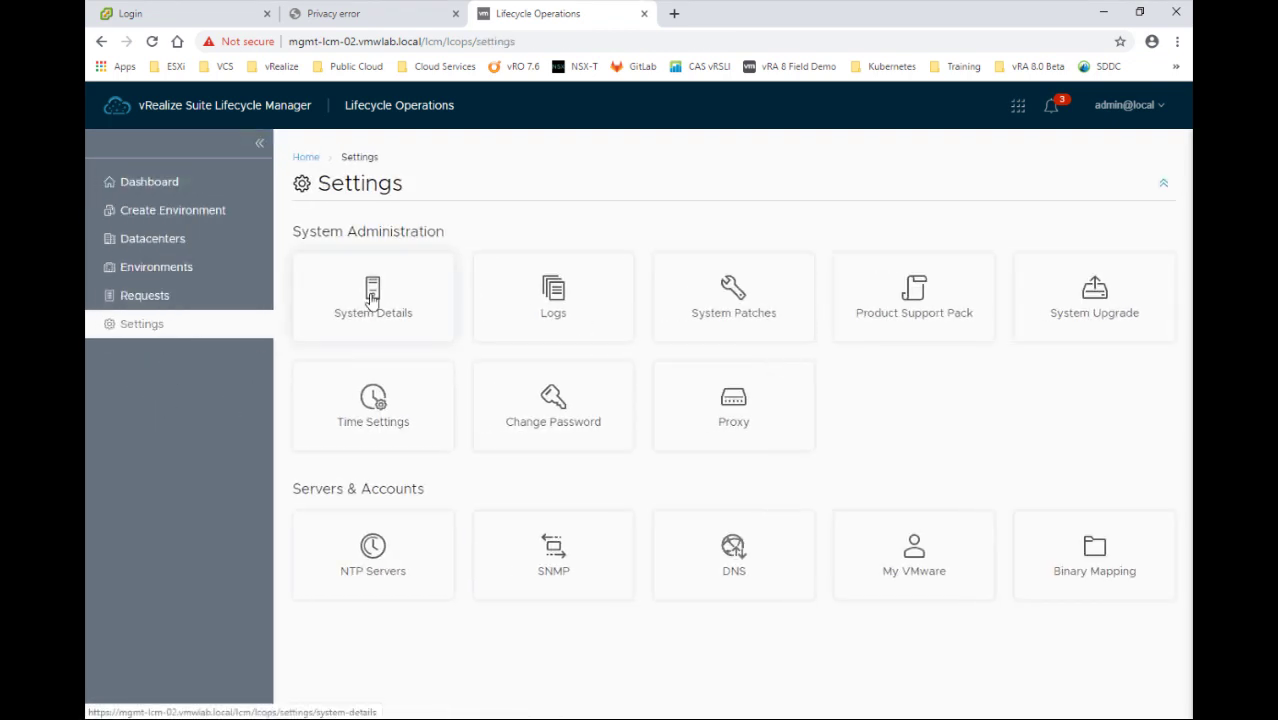
click(372, 300)
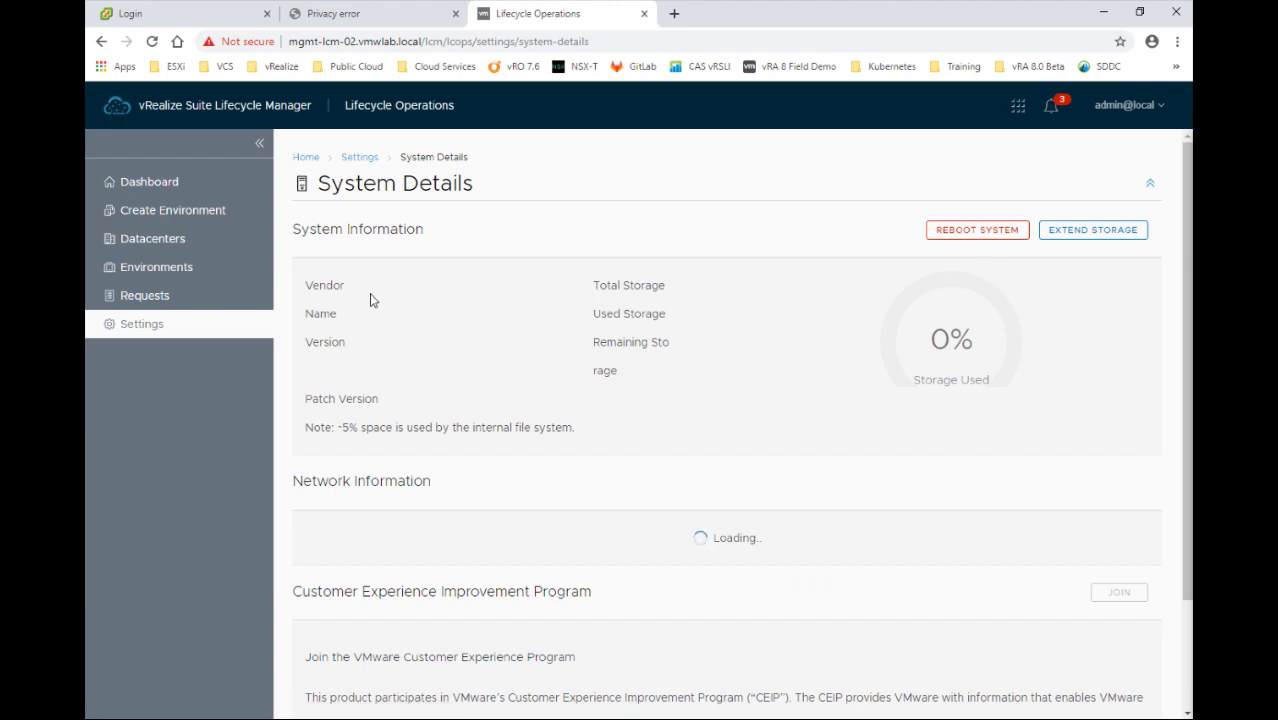